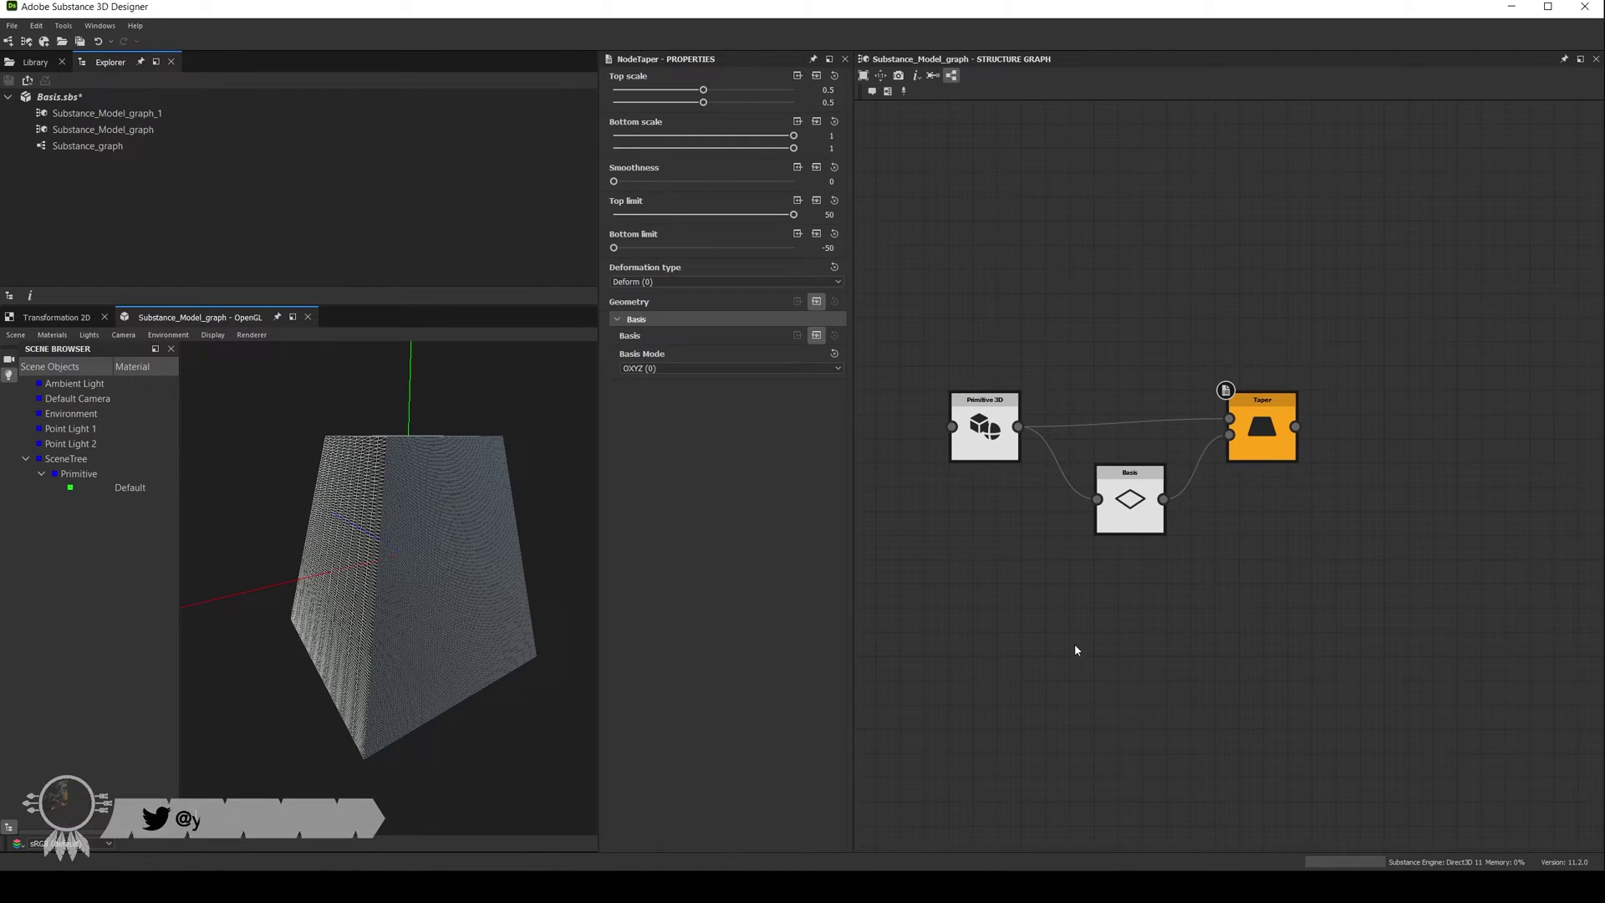
- Create a new package containing a Substance Model graph
middle_drag(1041, 573, 1039, 578)
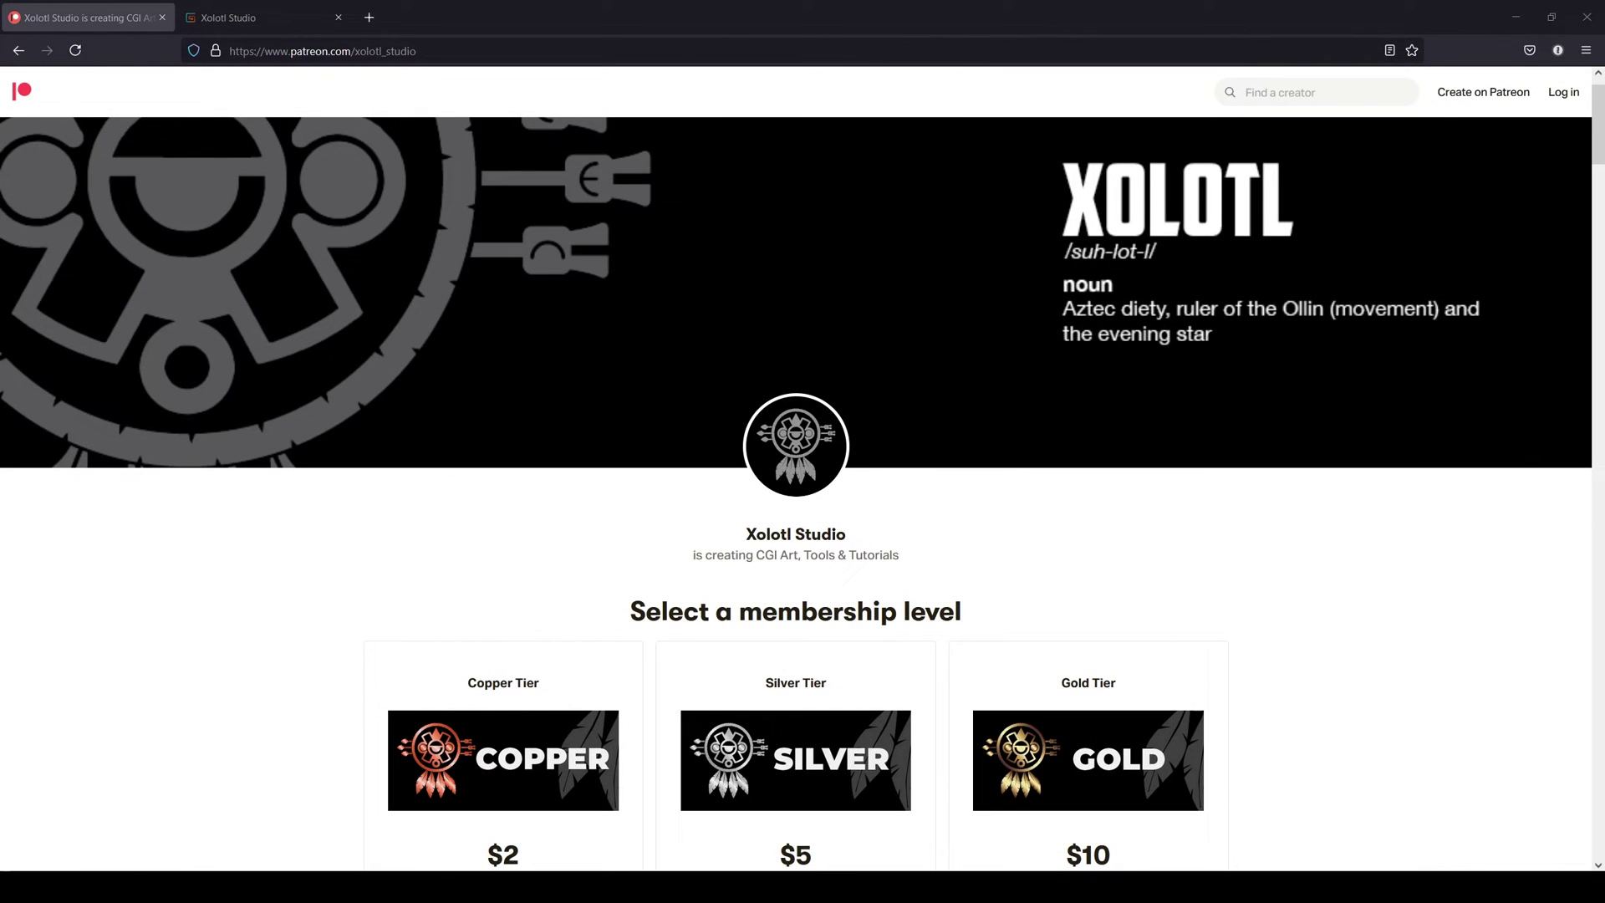
scroll(560, 466, down, 2)
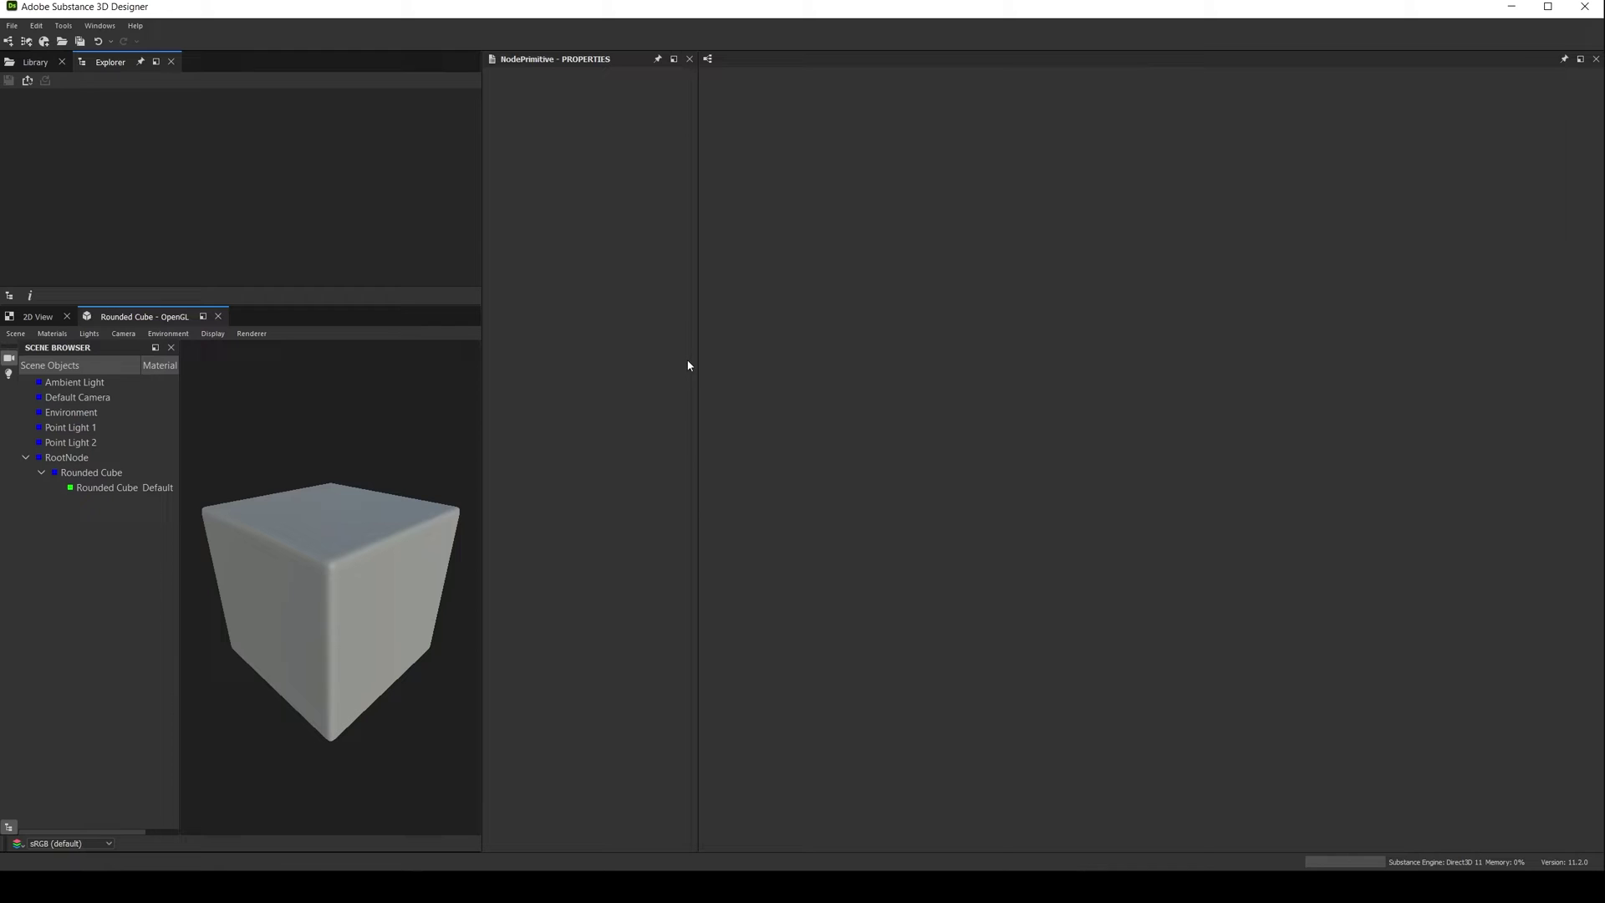
click(12, 25)
mouse_move(25, 40)
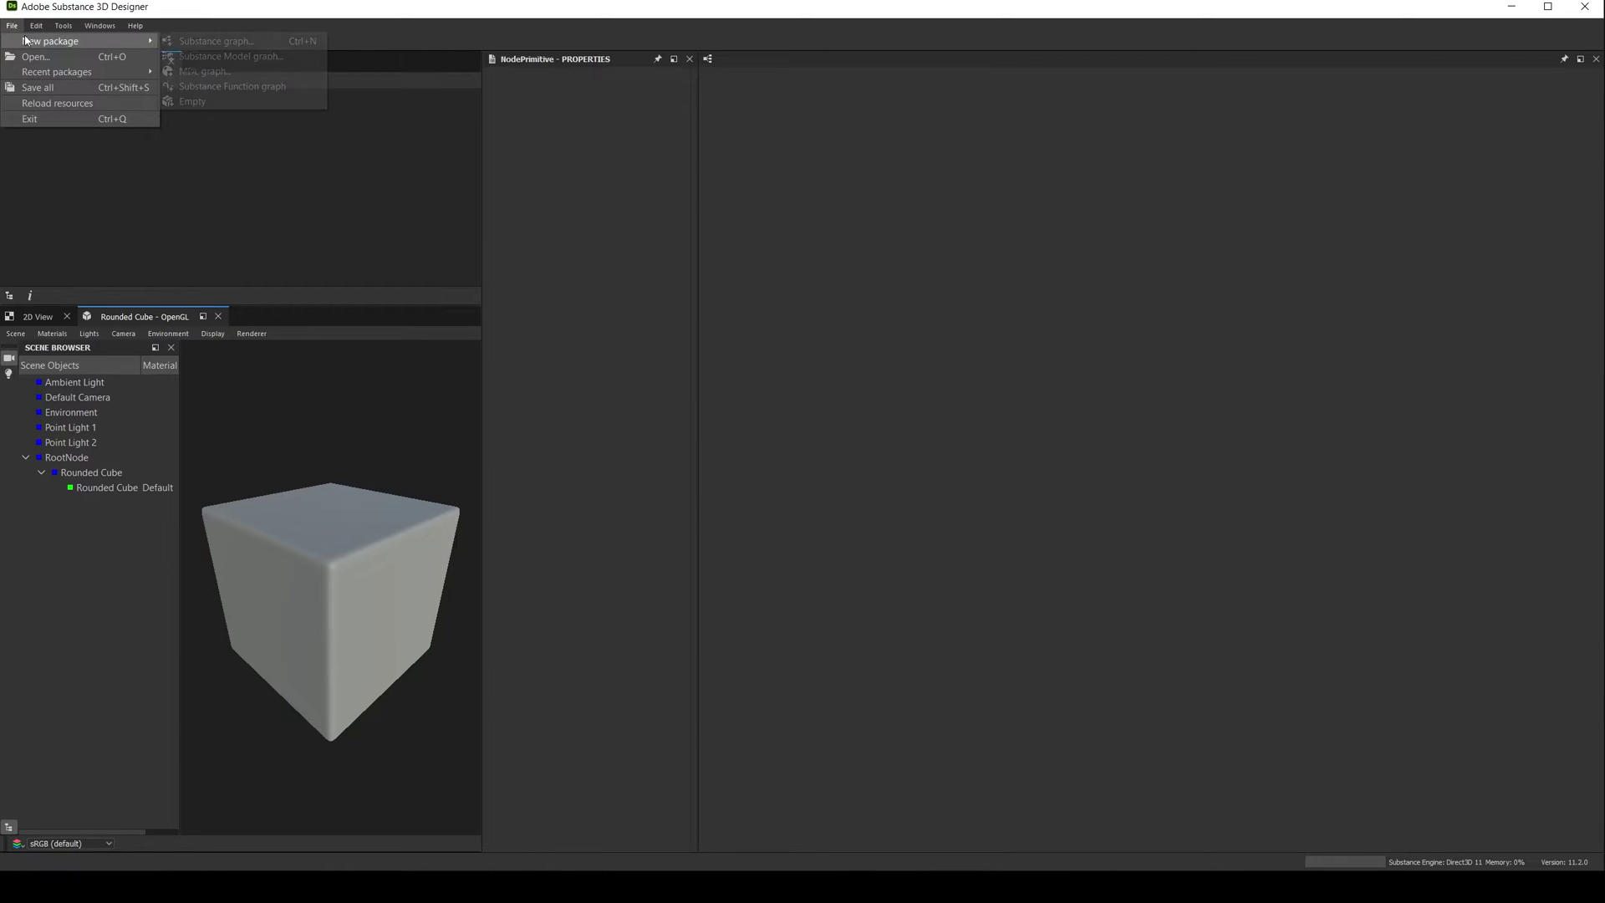
click(218, 55)
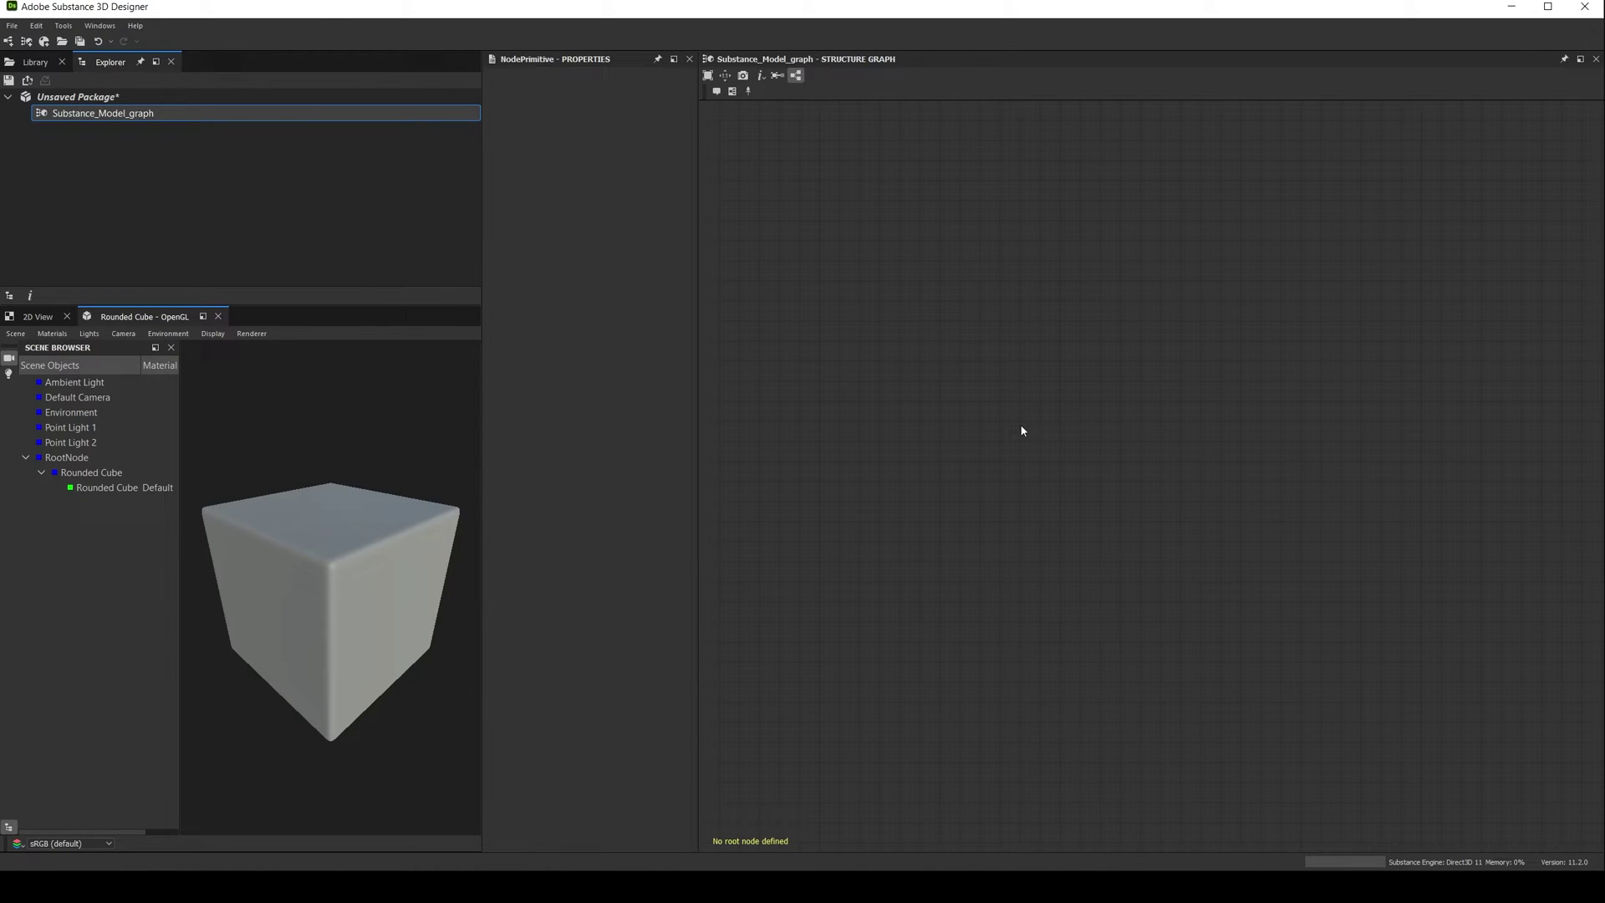
- Add a Primitive 3D node through the 'prim' node search
key(space)
text(prim)
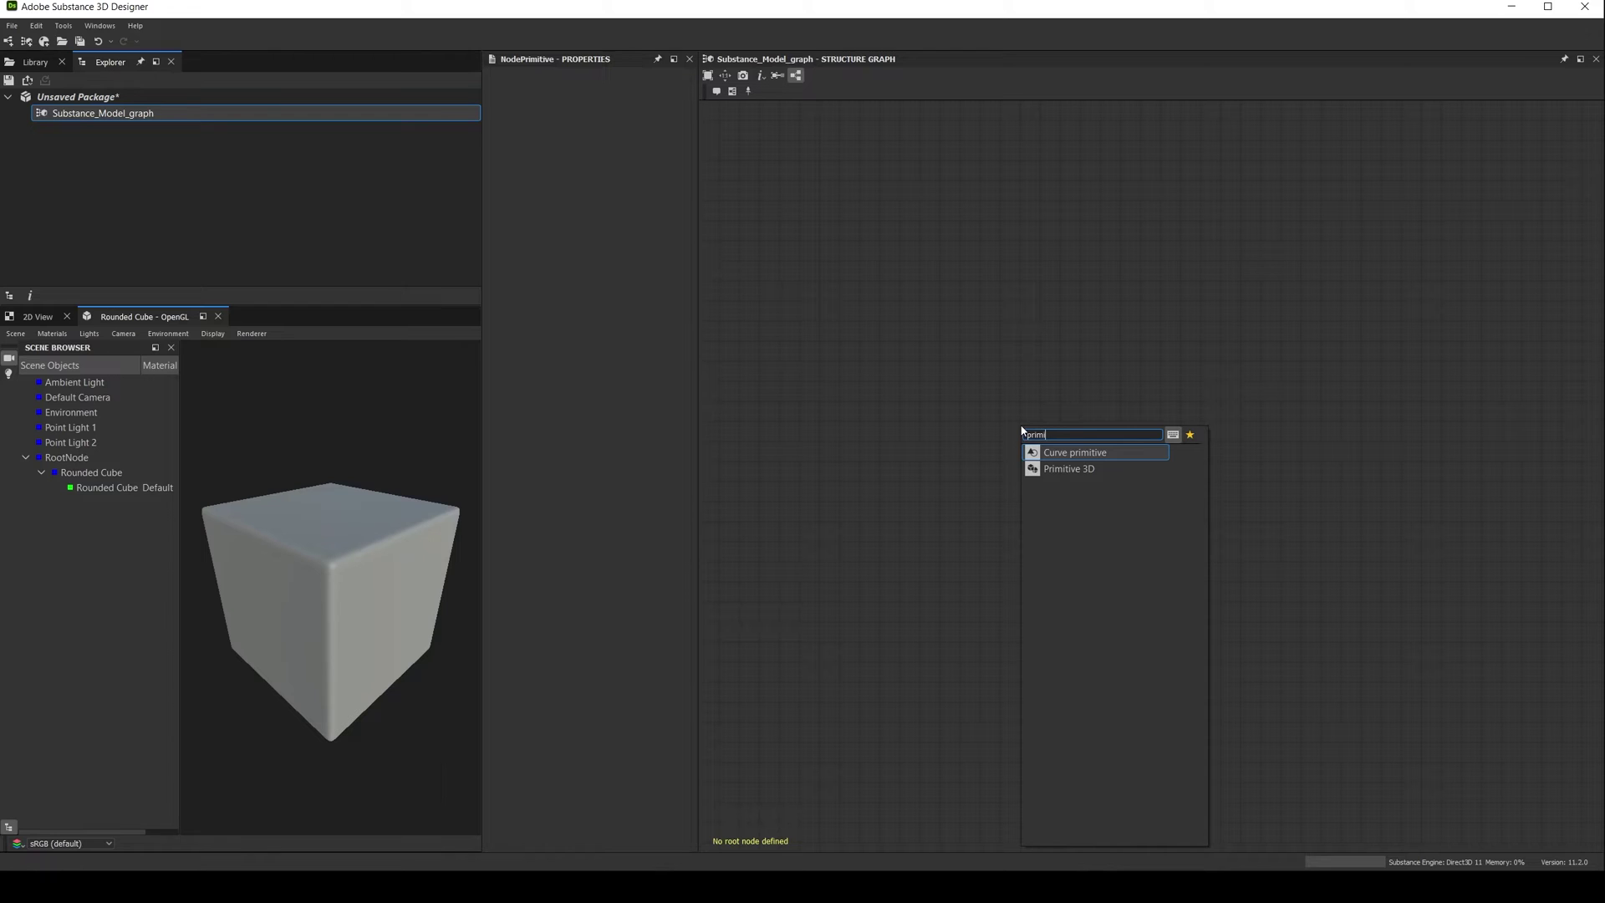
key(Down)
key(Return)
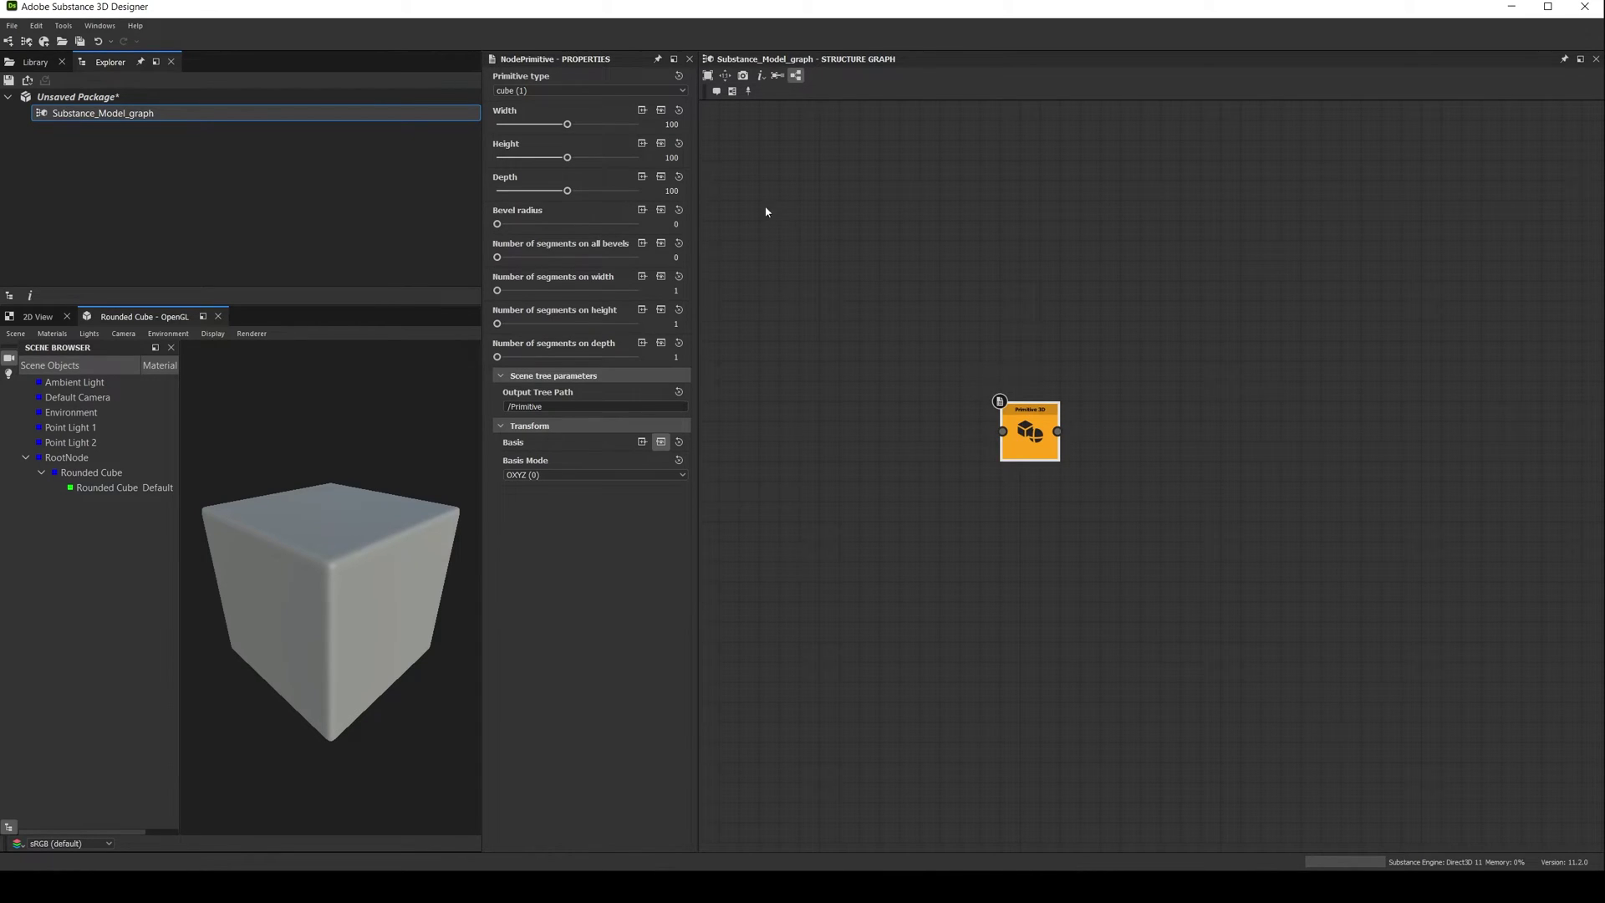
- Set the cube's Width and Depth to 50
double_click(670, 124)
text(50)
double_click(671, 190)
text(50)
key(Return)
- Display the model graph in the 3D view
right_click(1033, 434)
click(921, 474)
right_click(920, 475)
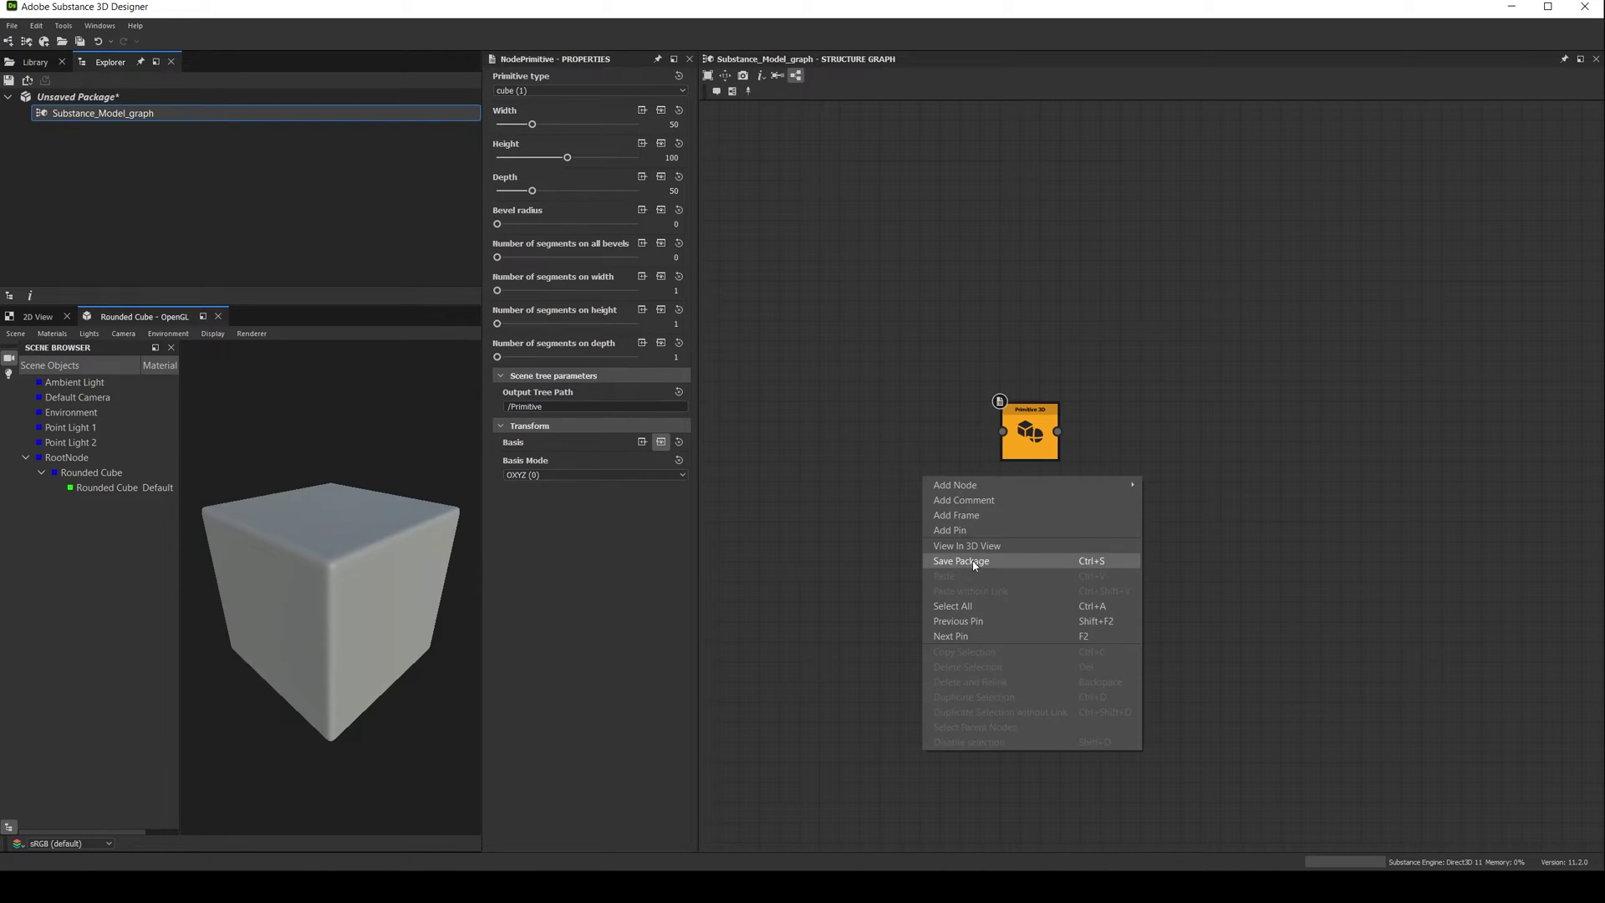
click(988, 544)
- Turn on axis gizmos and wireframe display in the 3D viewport
drag(342, 522, 297, 578)
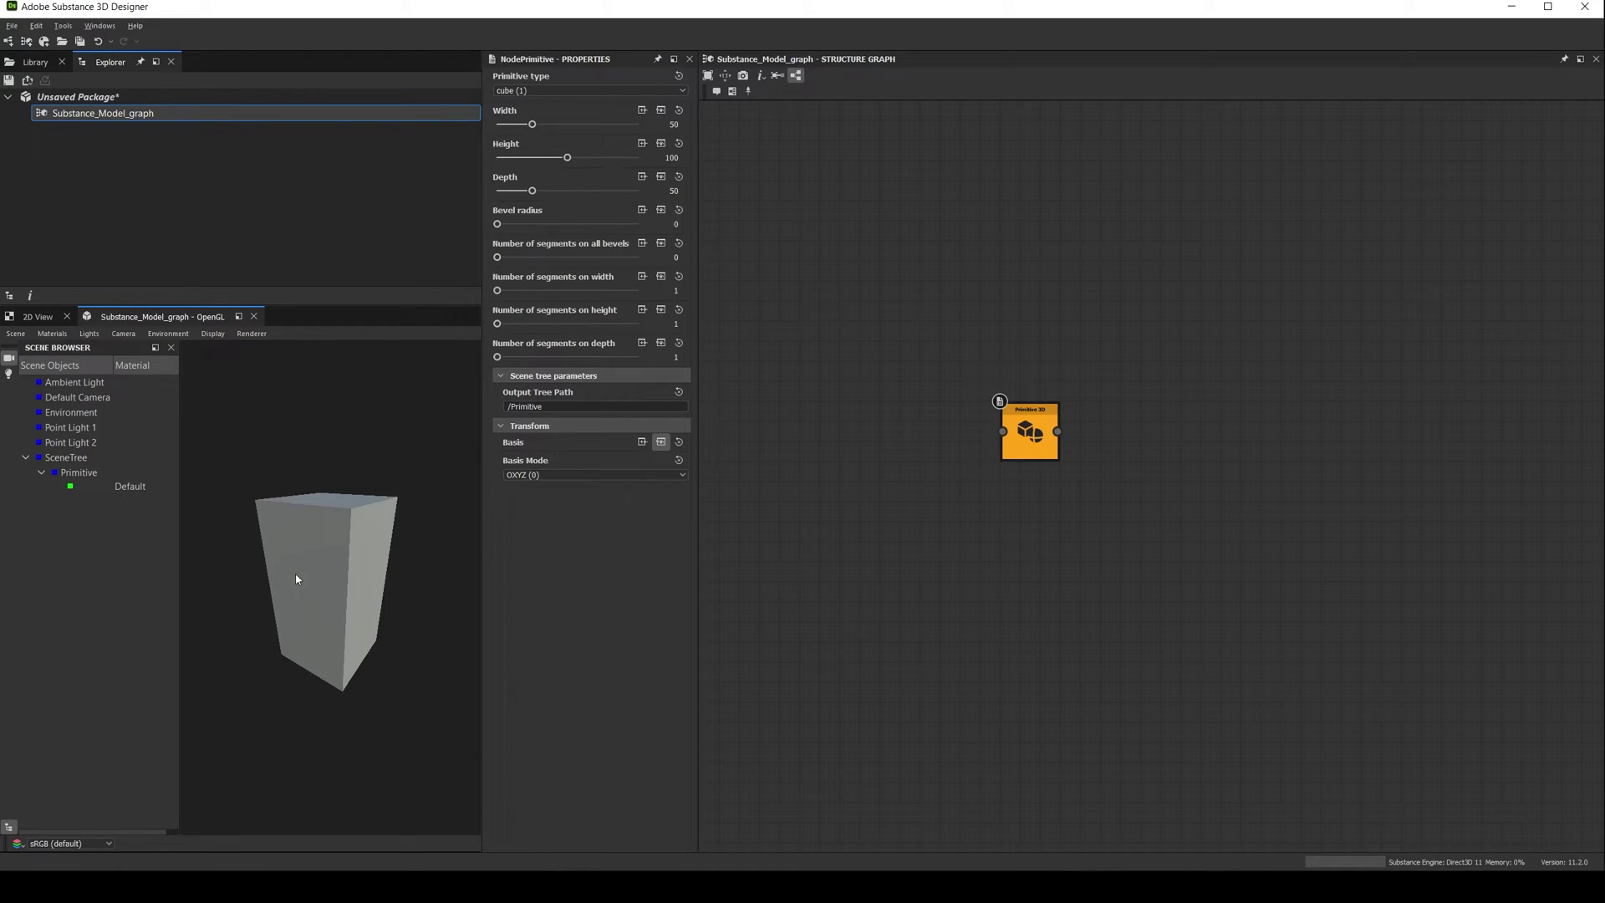
click(212, 334)
click(228, 348)
drag(301, 481, 310, 513)
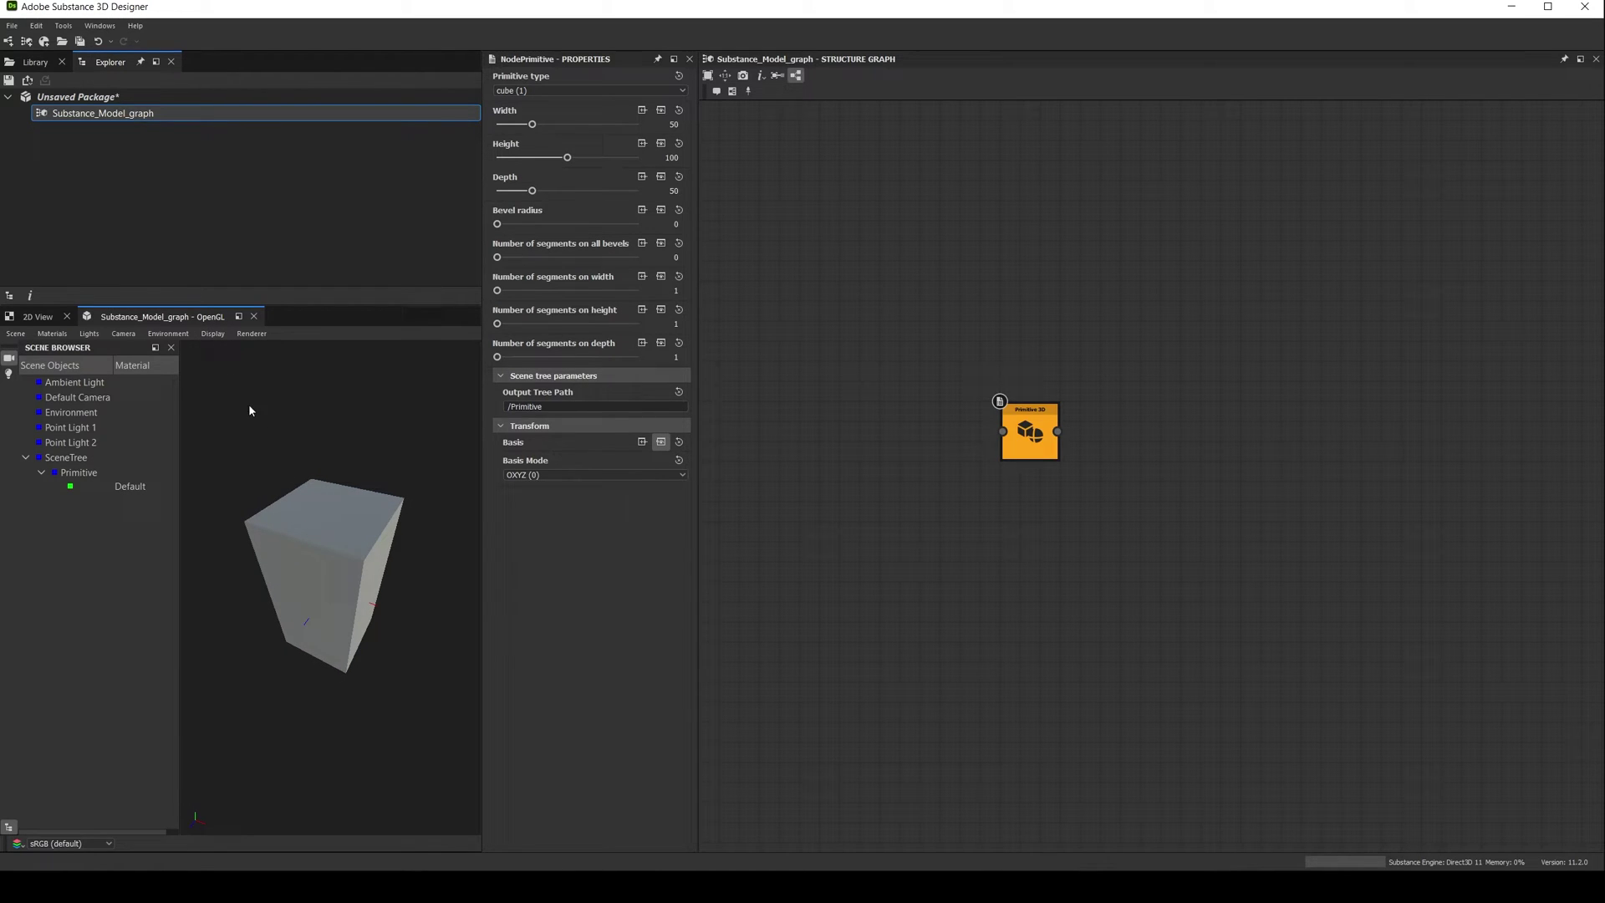
click(212, 334)
click(219, 349)
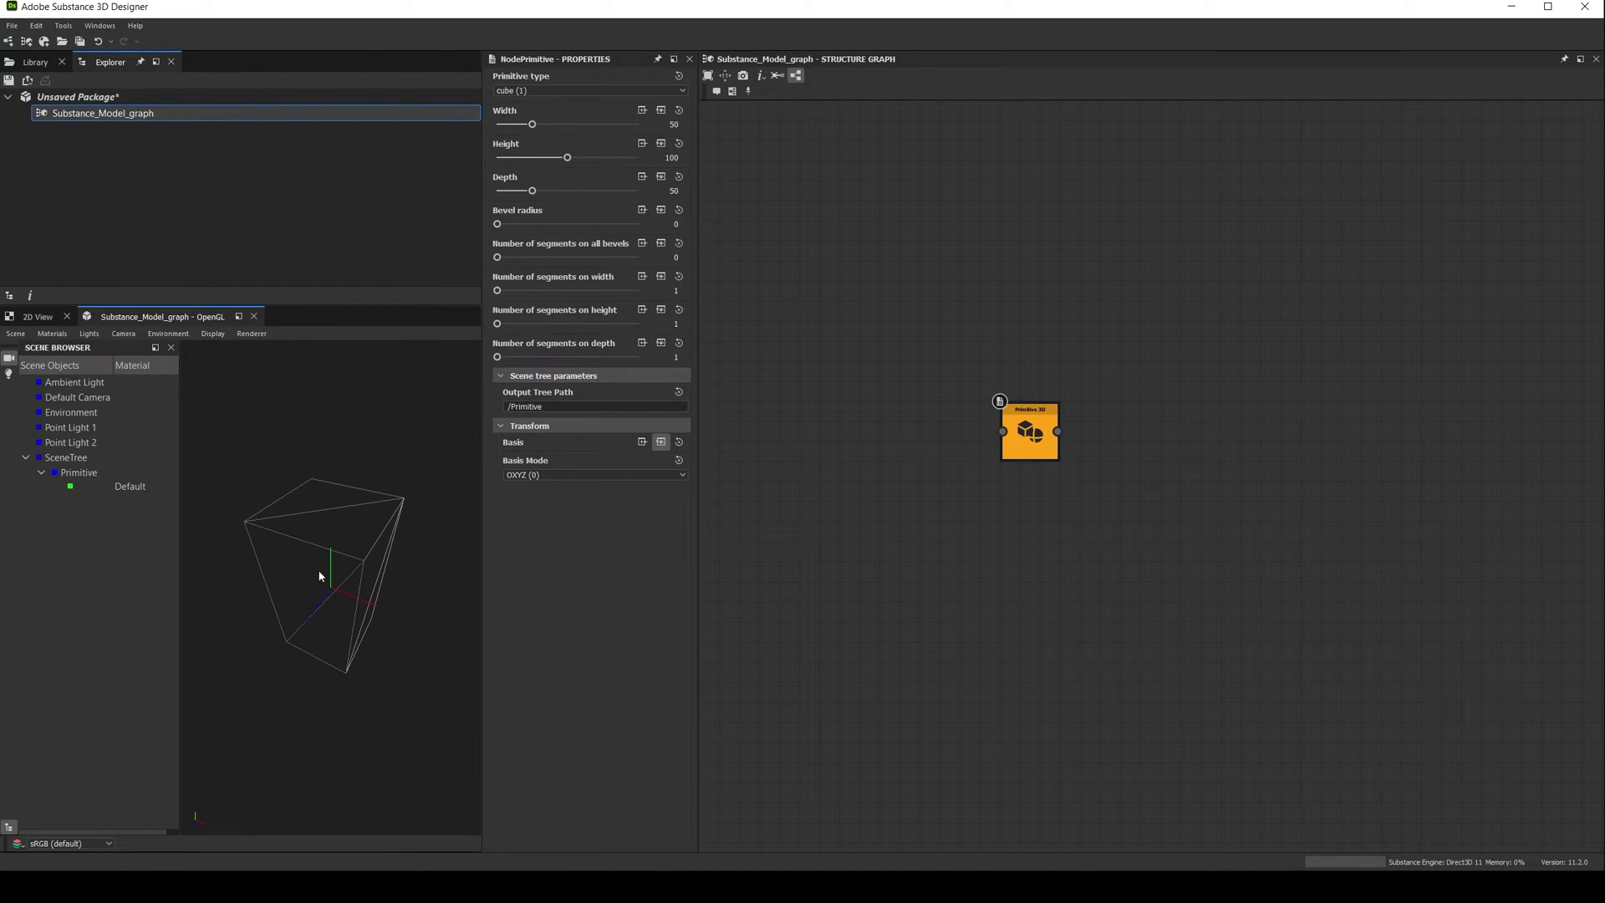
drag(325, 527, 317, 536)
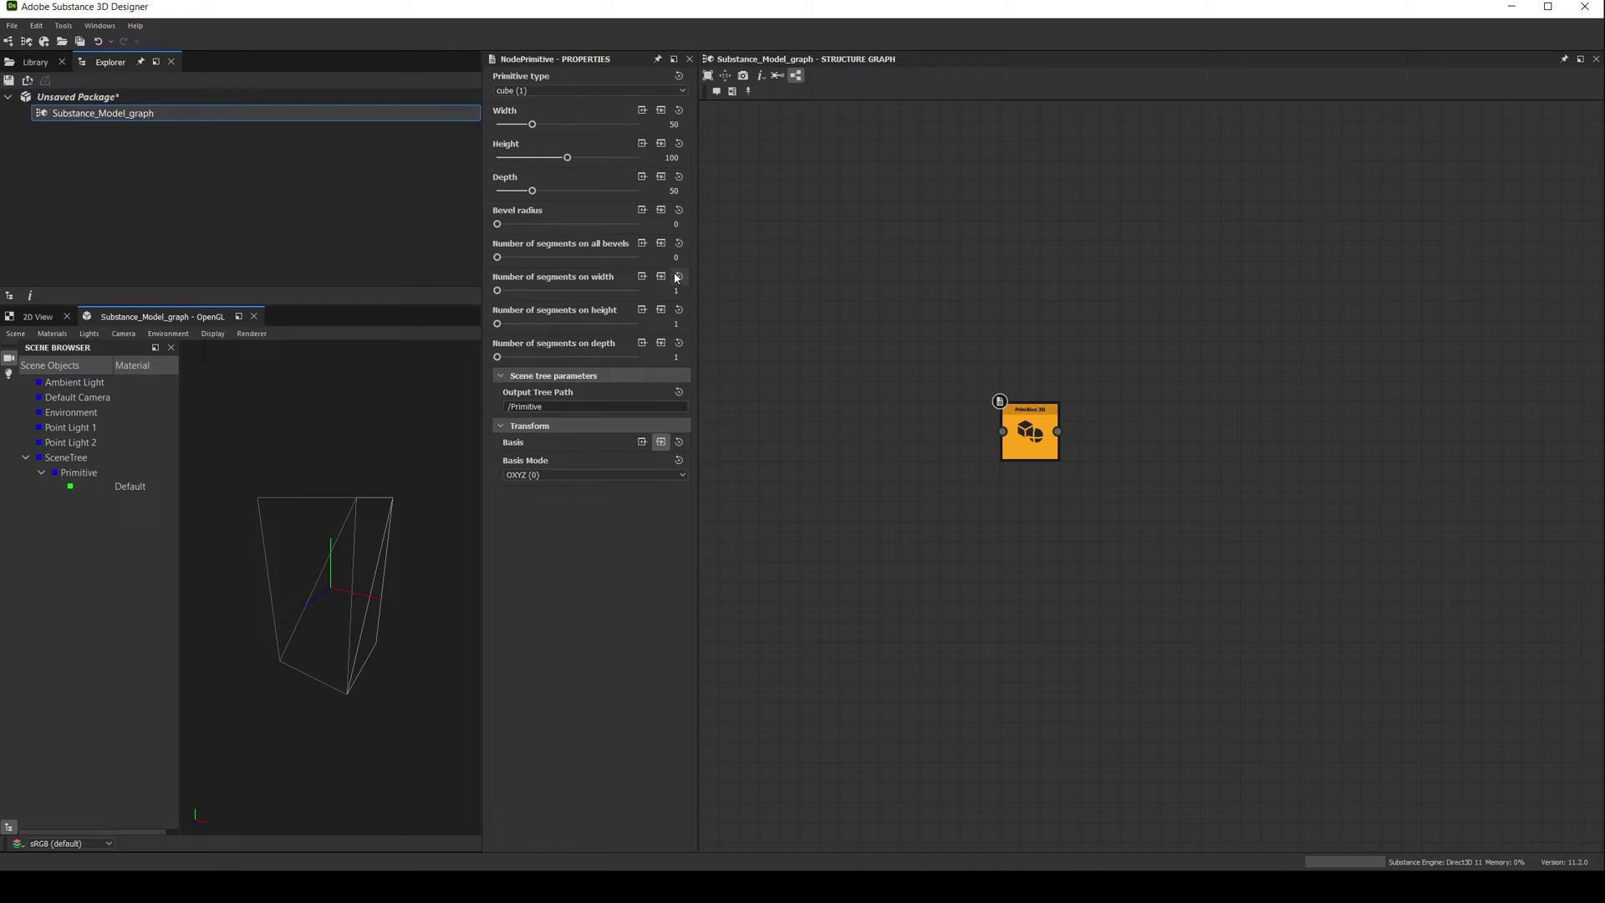
- Give the cube 50 width, 100 height and 50 depth segments, then select Primitive 3D
text(50)
key(Tab)
text(100)
key(Return)
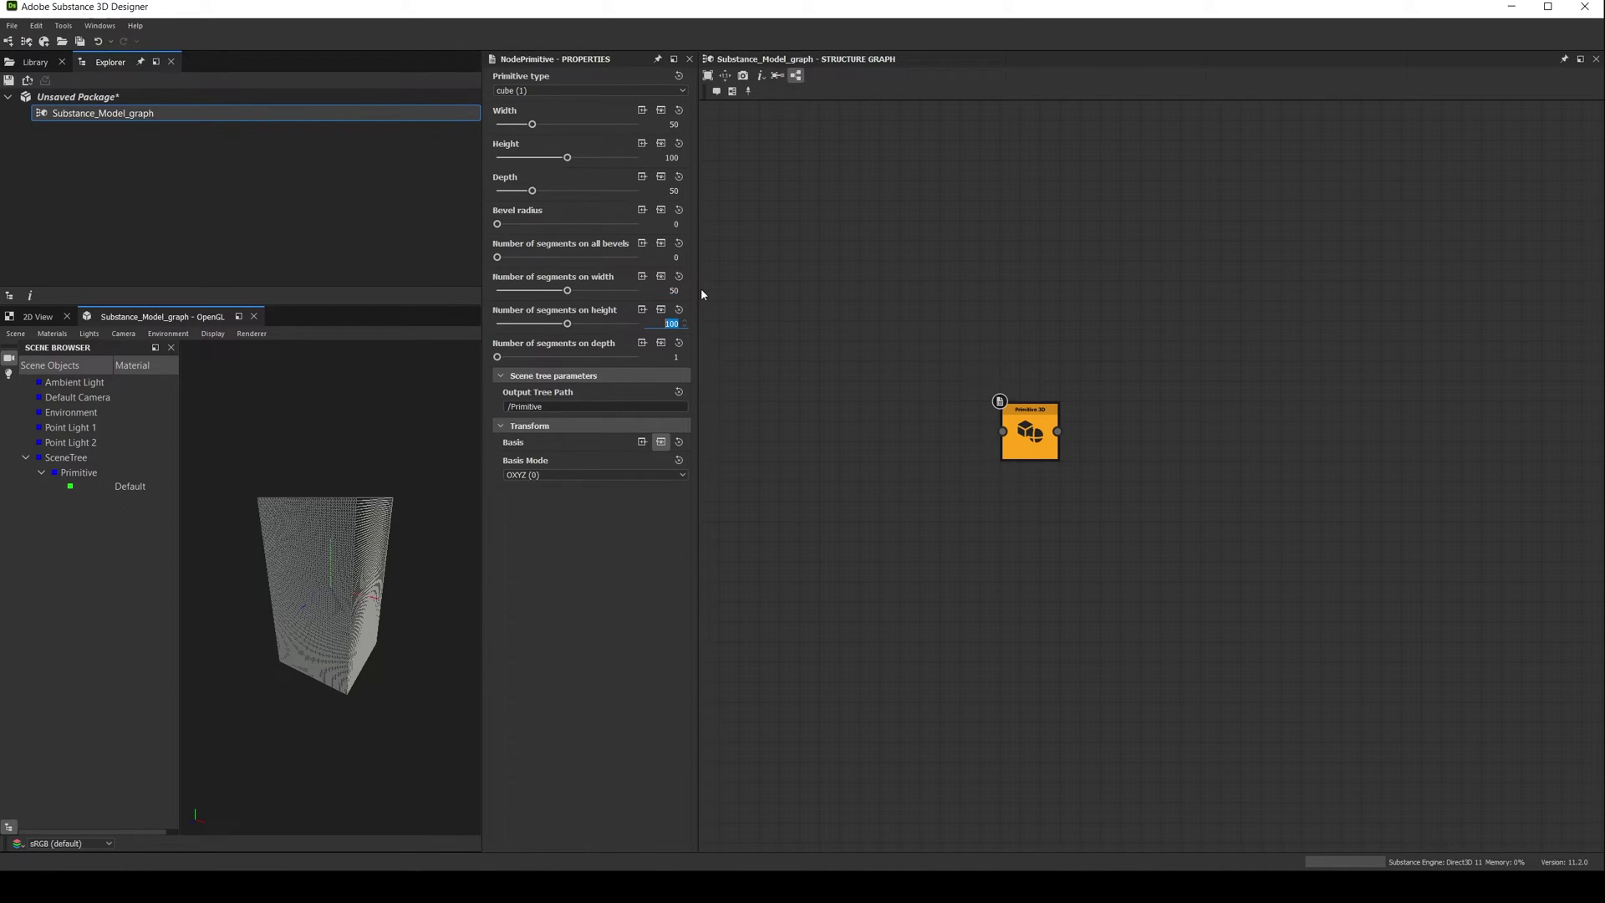
key(Tab)
text(50)
key(Return)
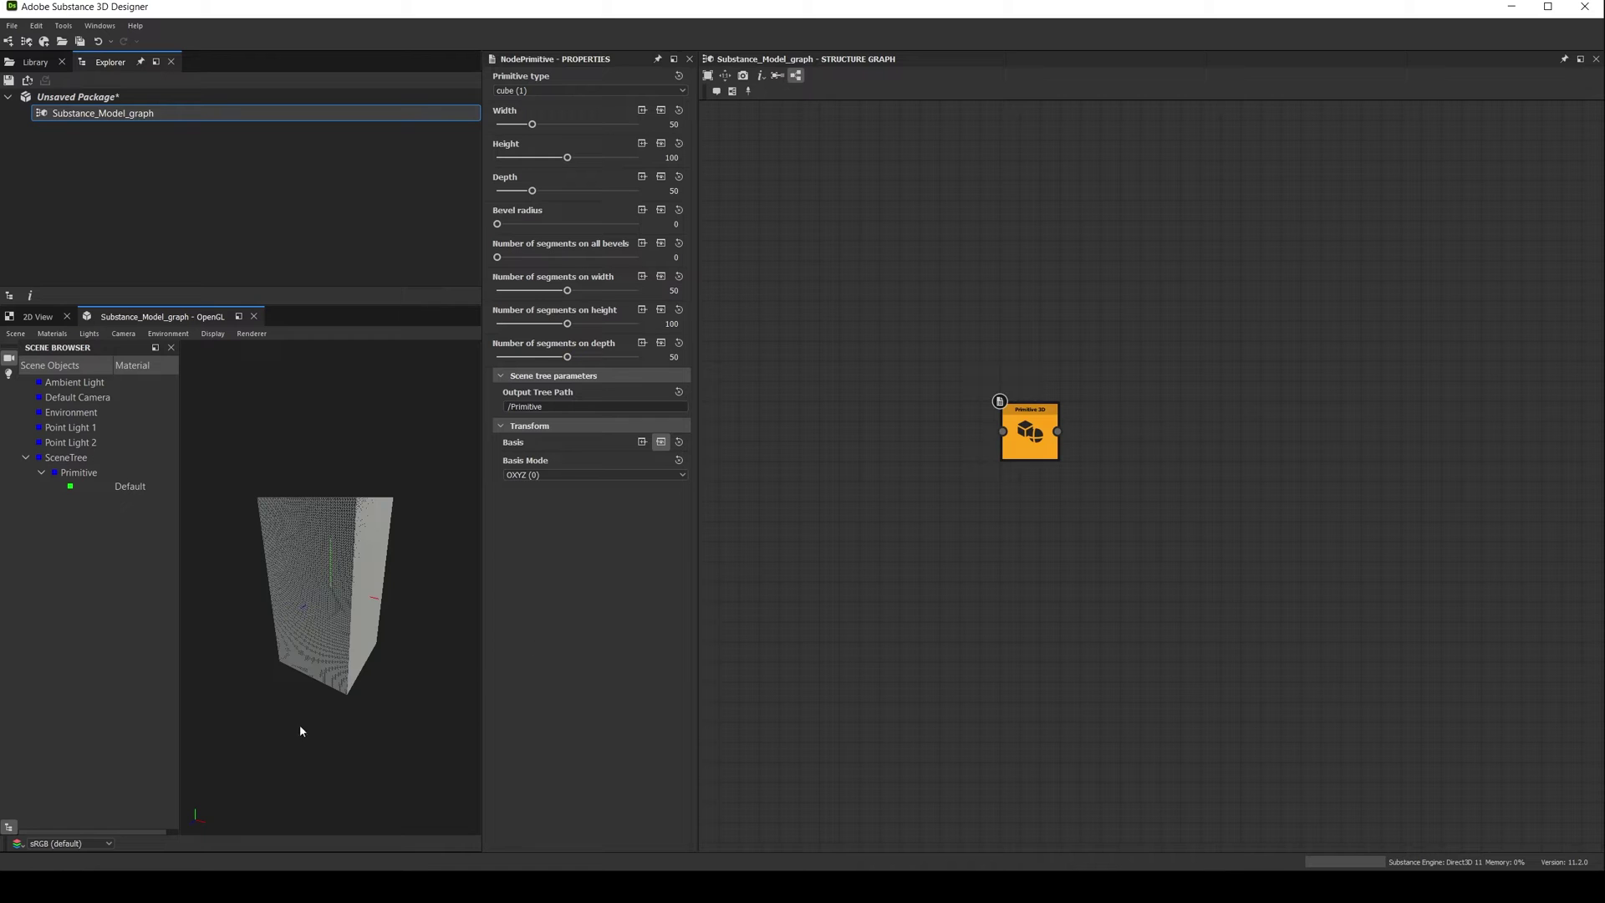
drag(301, 731, 333, 638)
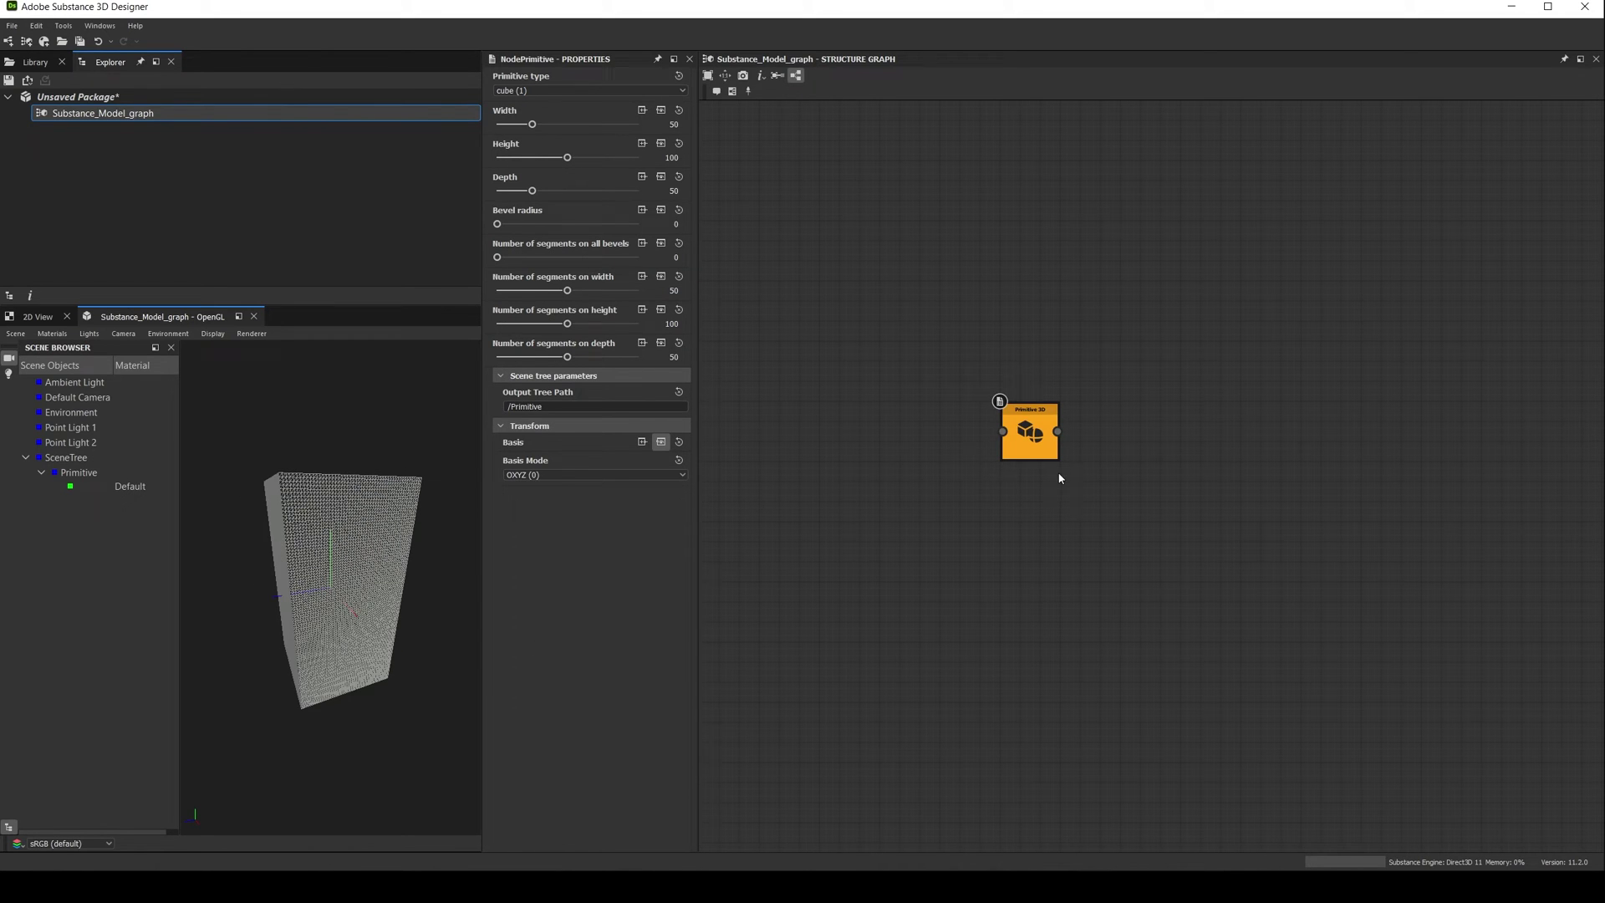
click(1043, 446)
- Cycle Basis Mode through OYZX (1), OZXY (2), OXYZ (0), OYZX (1), ending on OZXY (2)
click(542, 475)
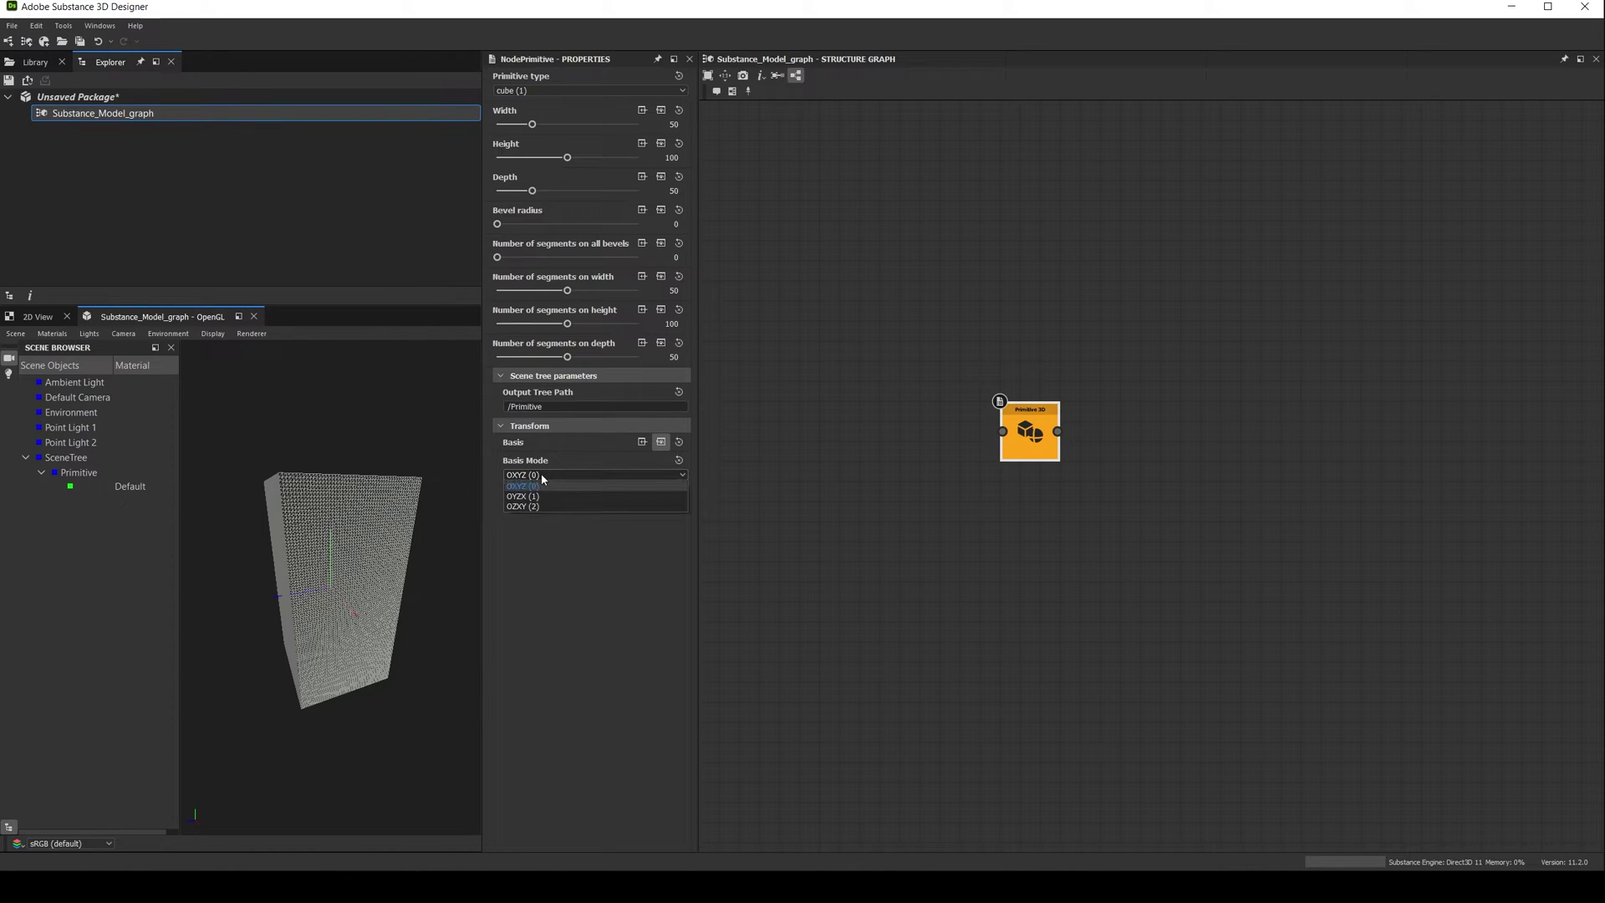
click(544, 495)
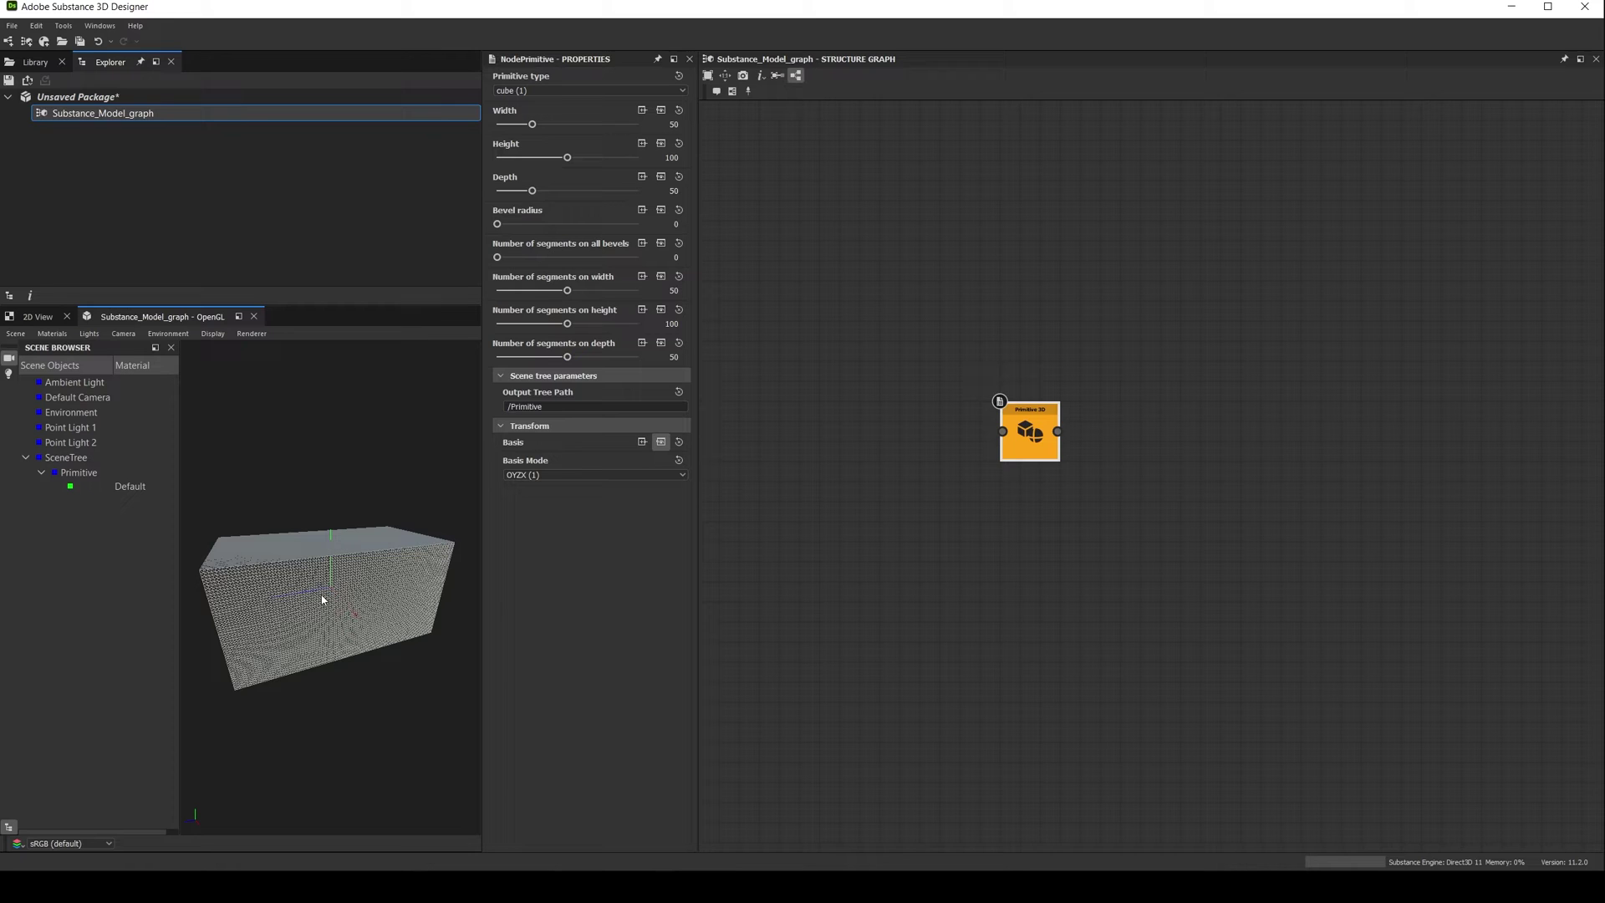
click(549, 474)
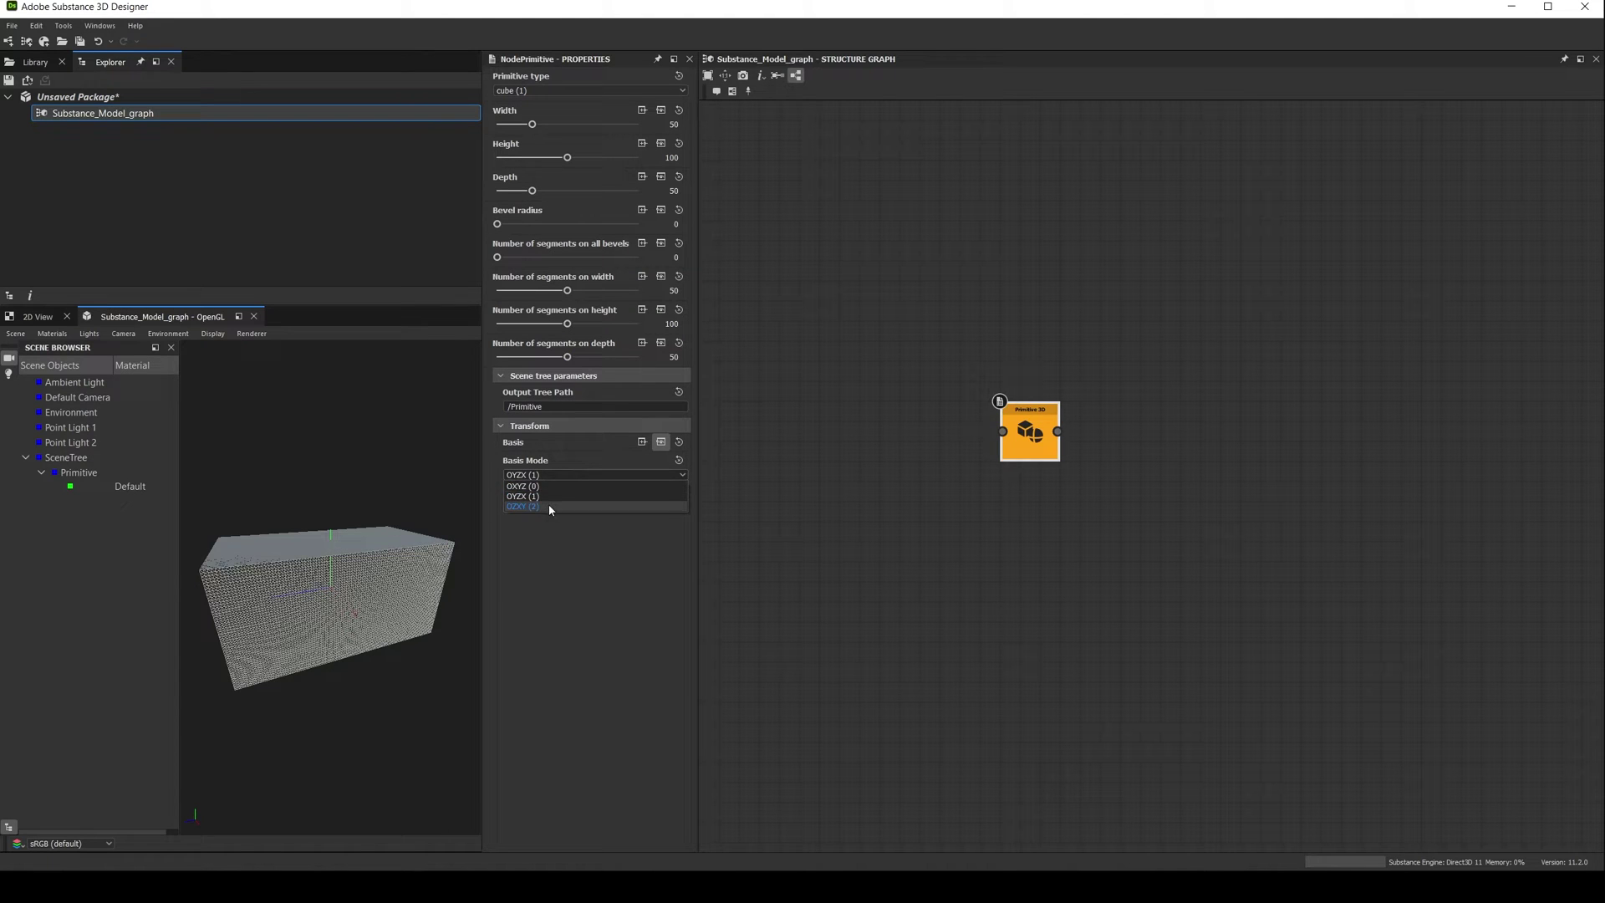
click(548, 504)
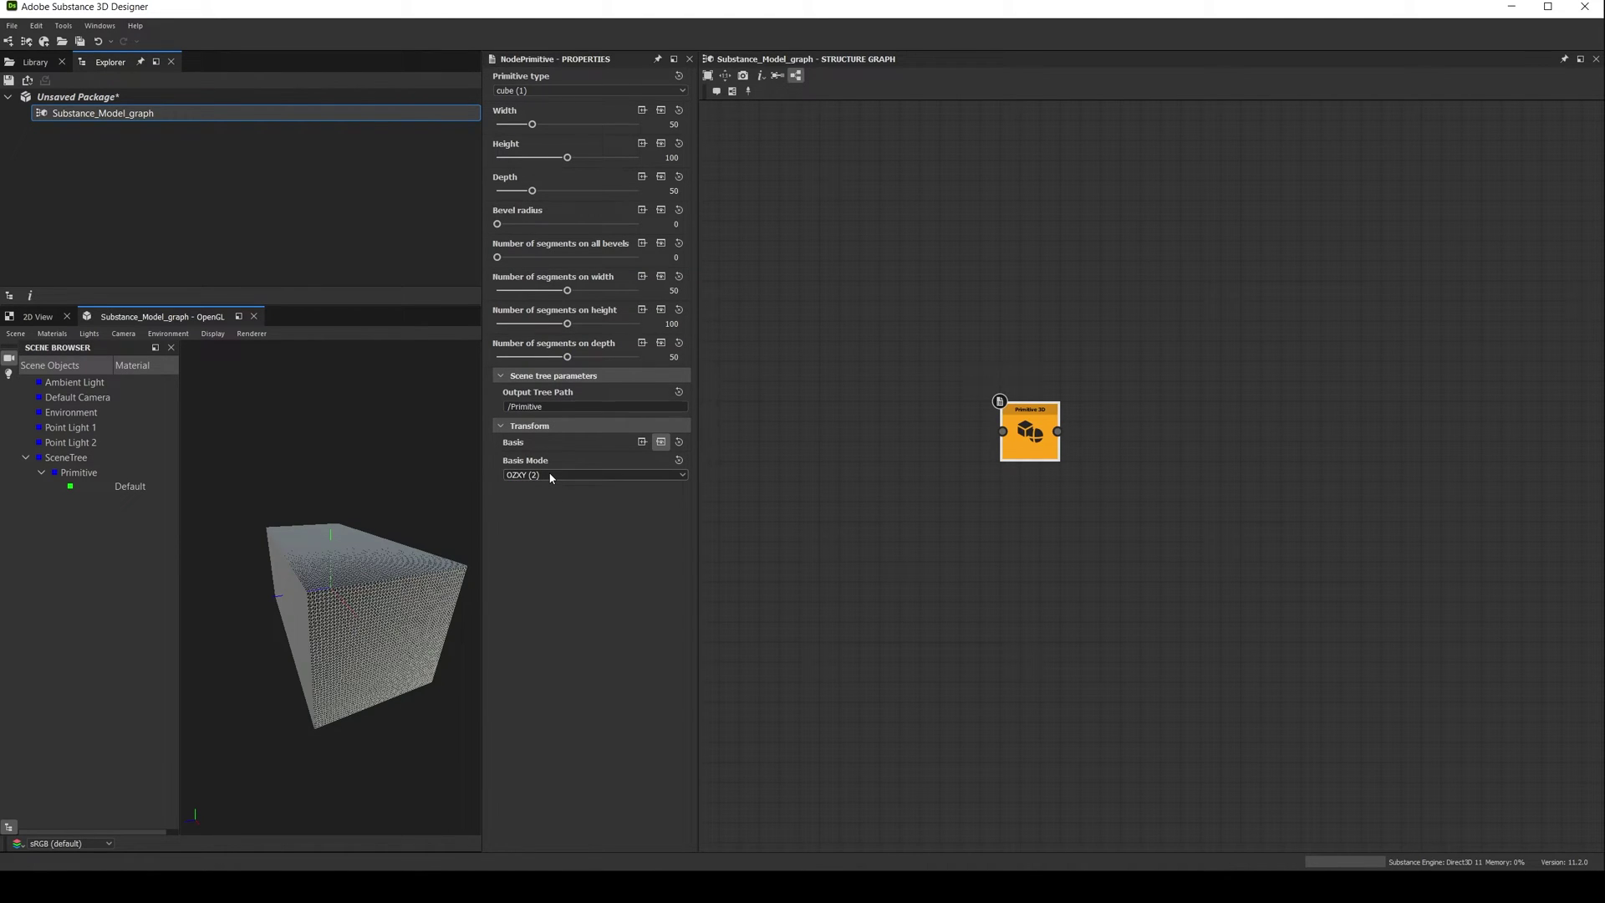
click(551, 475)
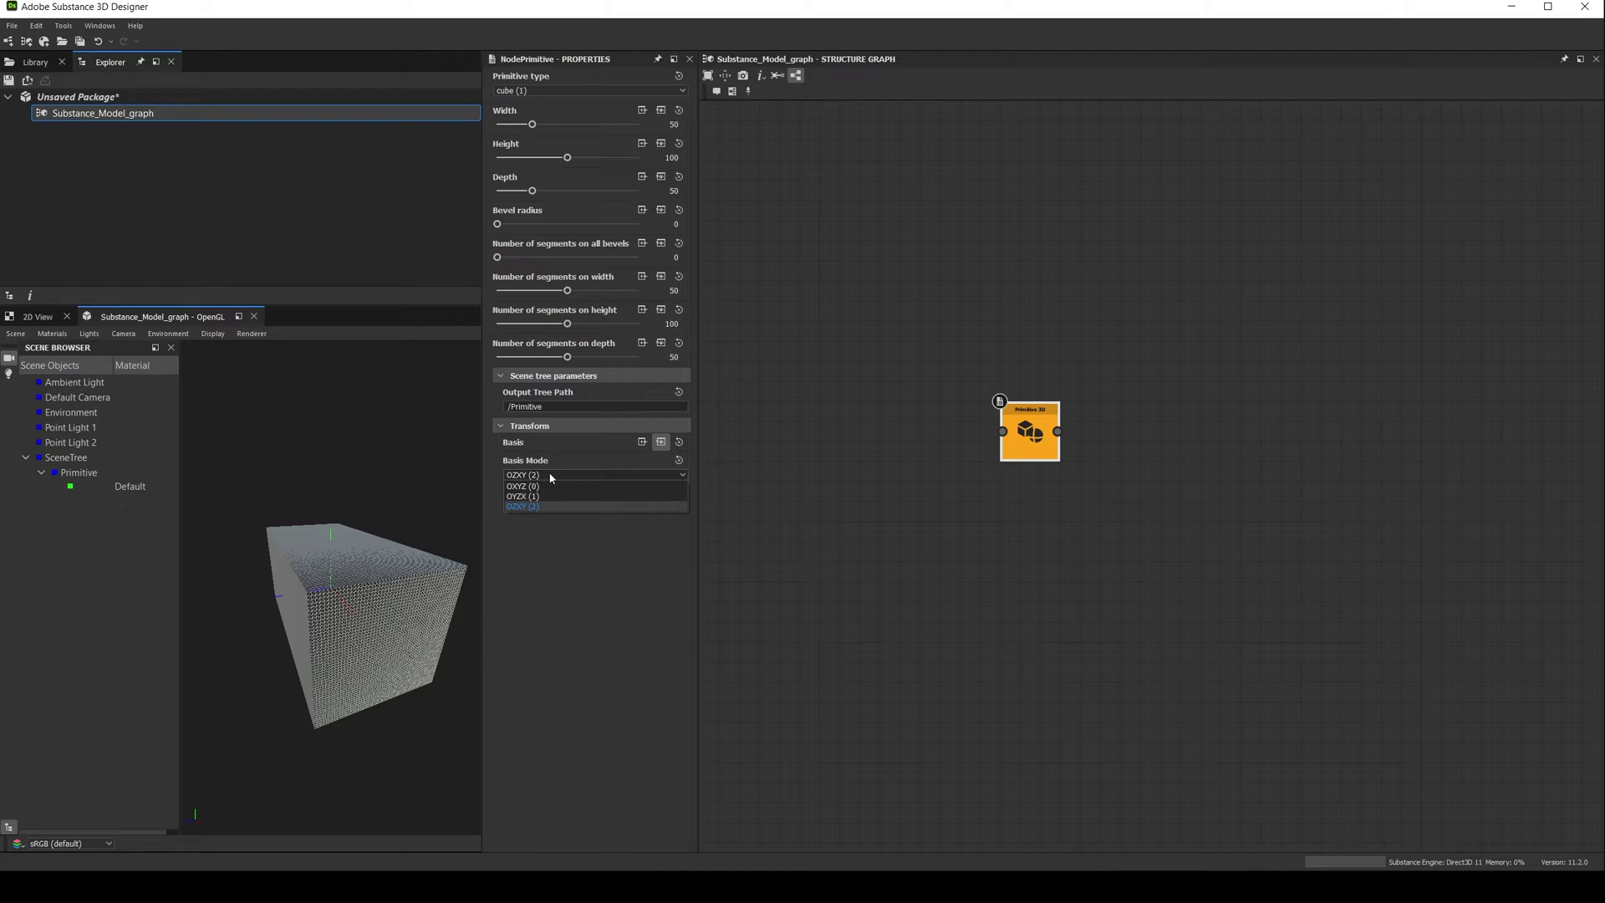
click(552, 486)
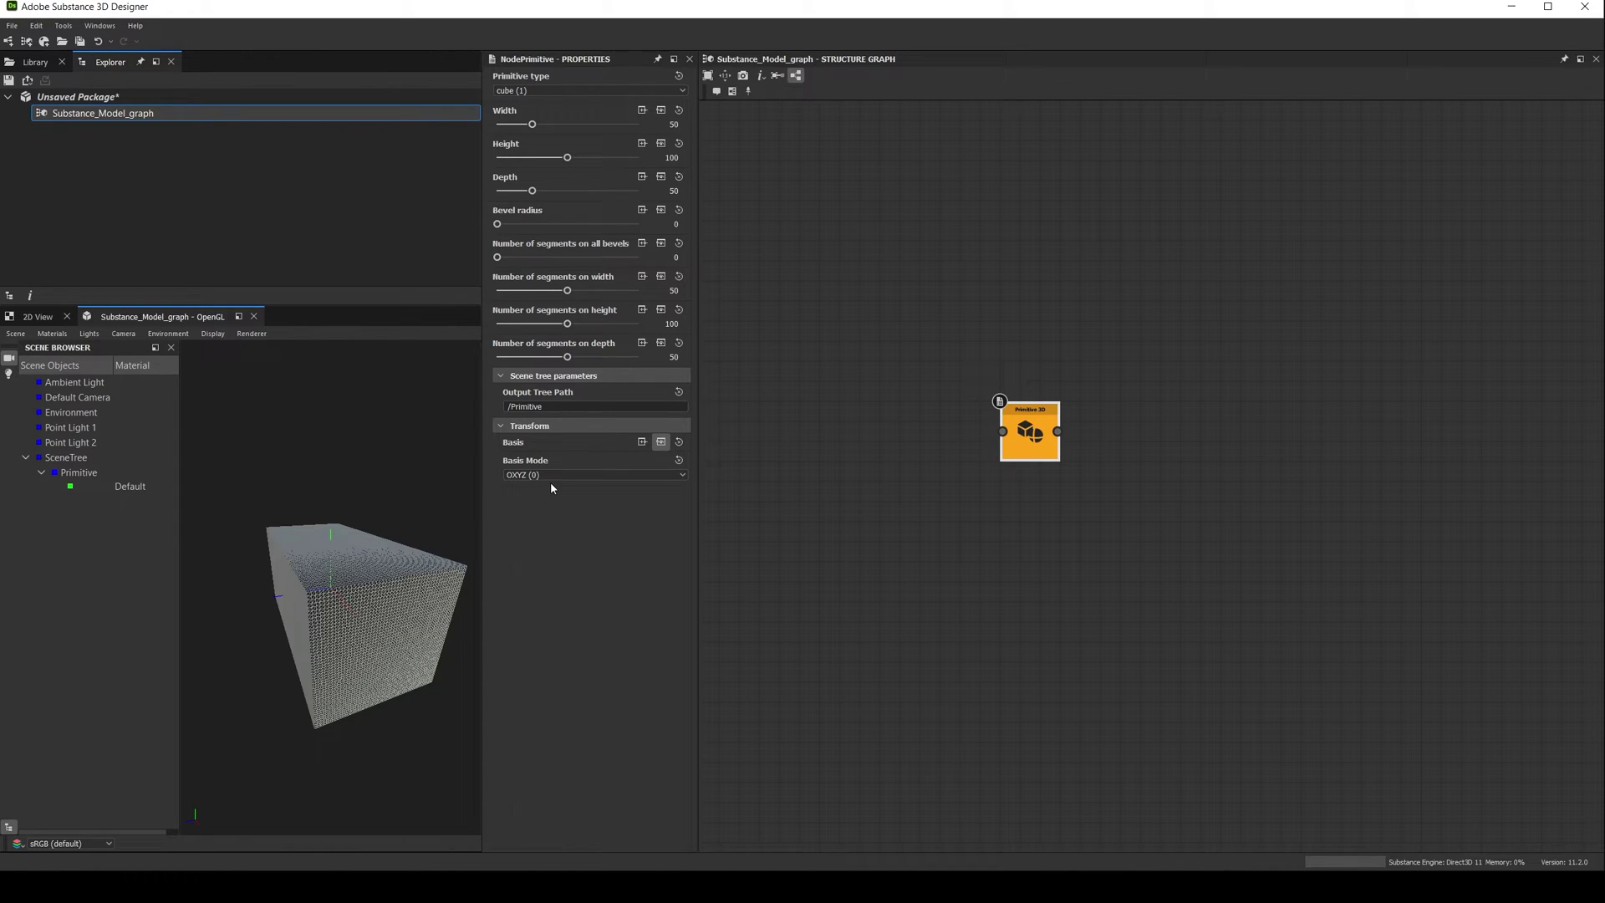
click(550, 469)
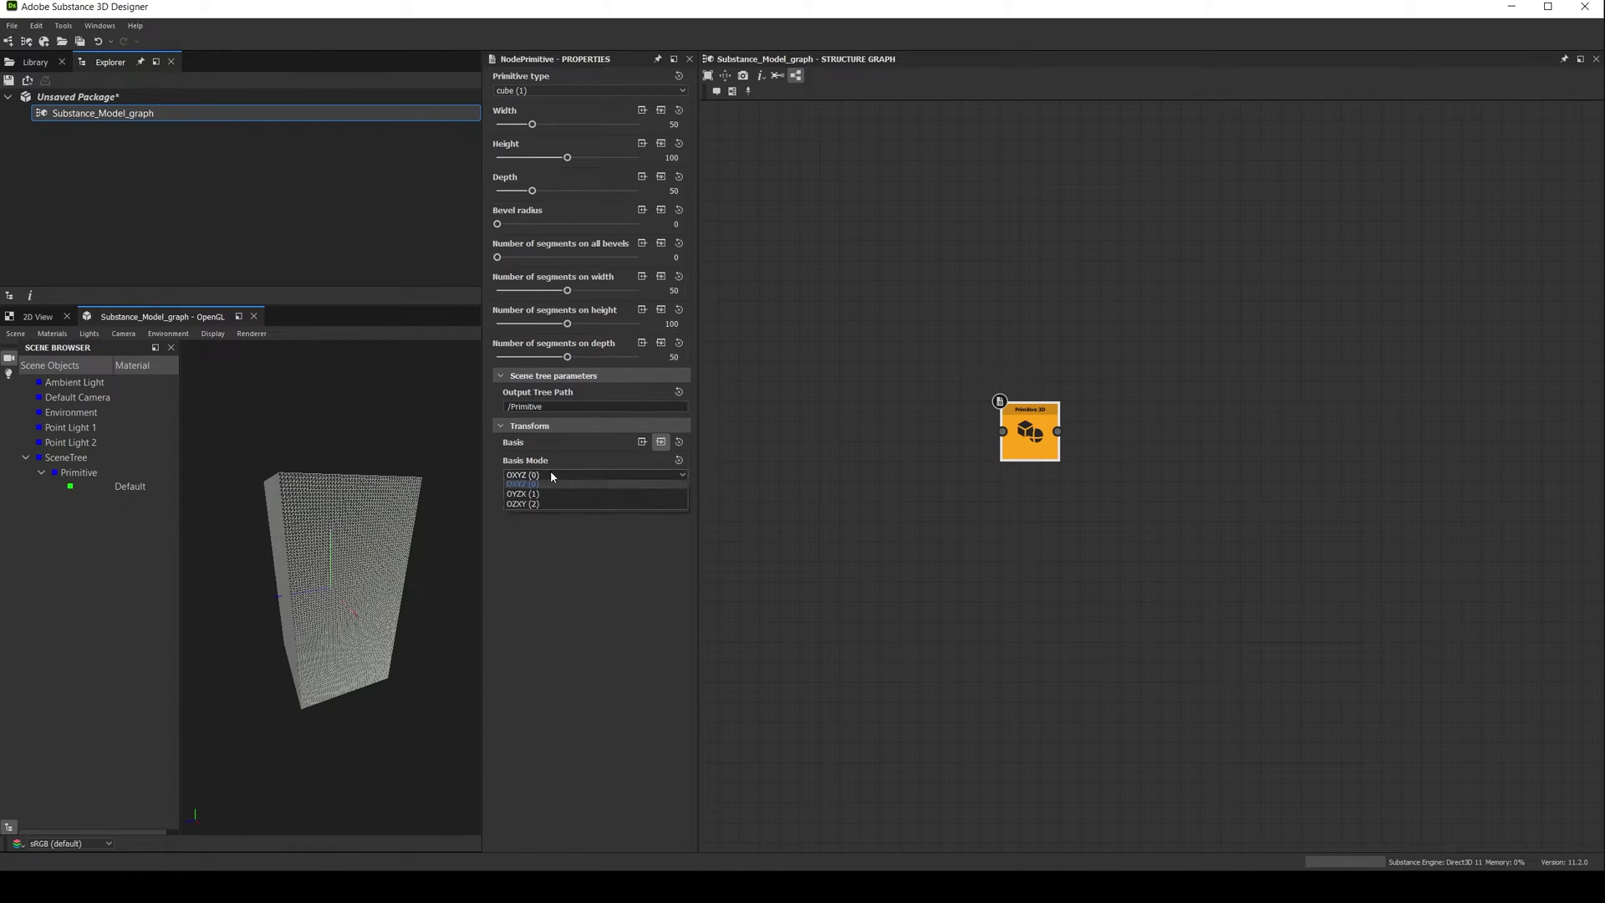
click(555, 497)
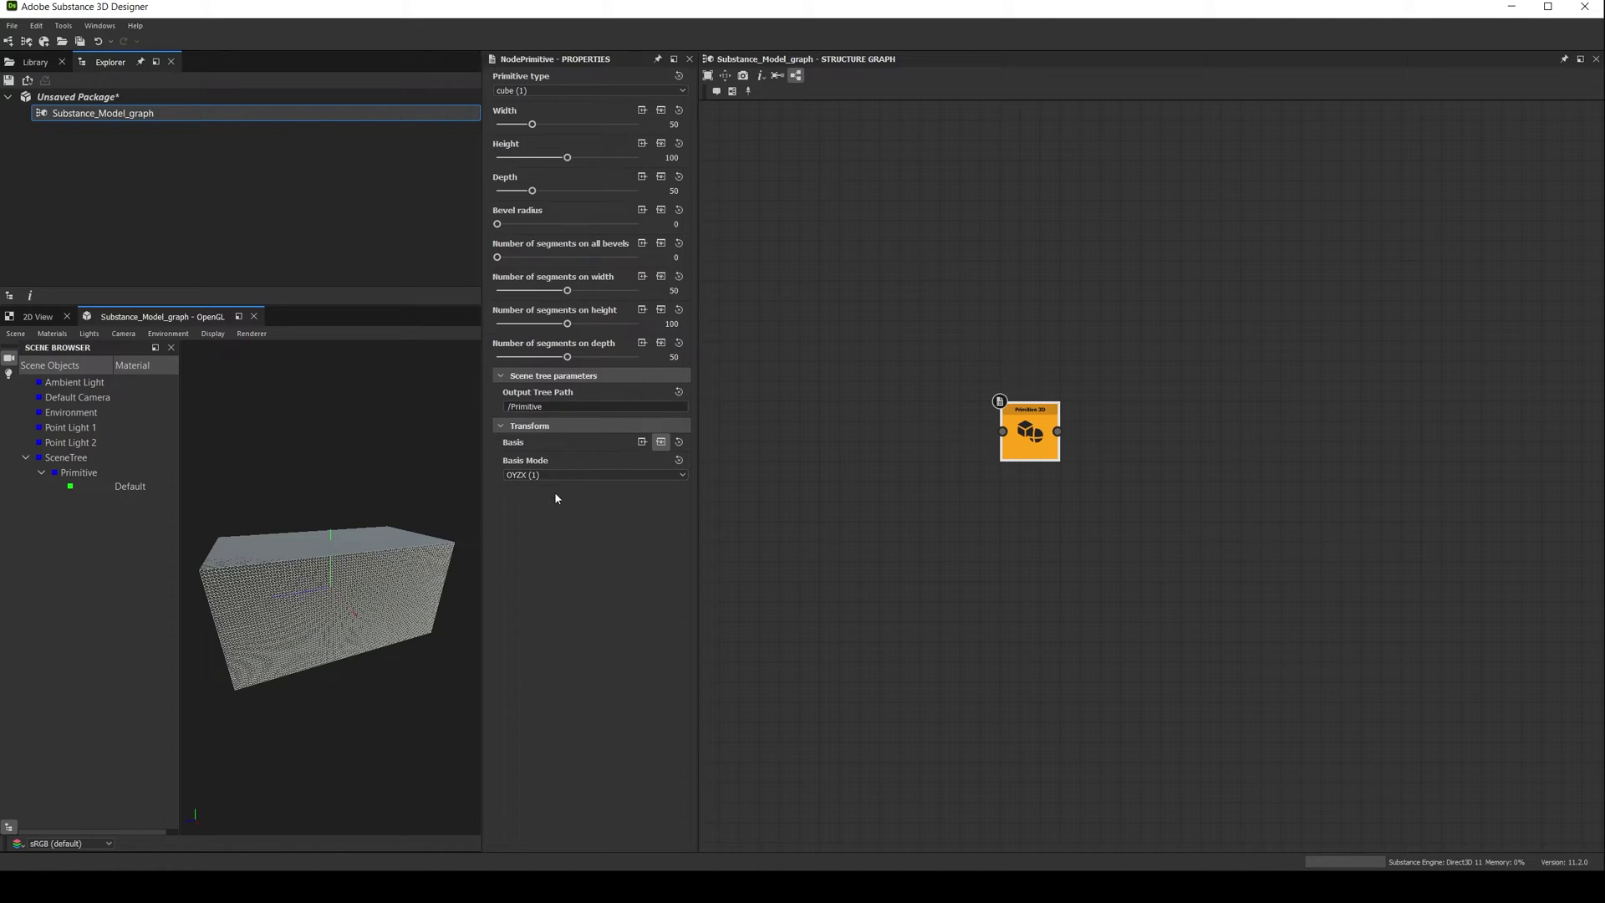
click(554, 475)
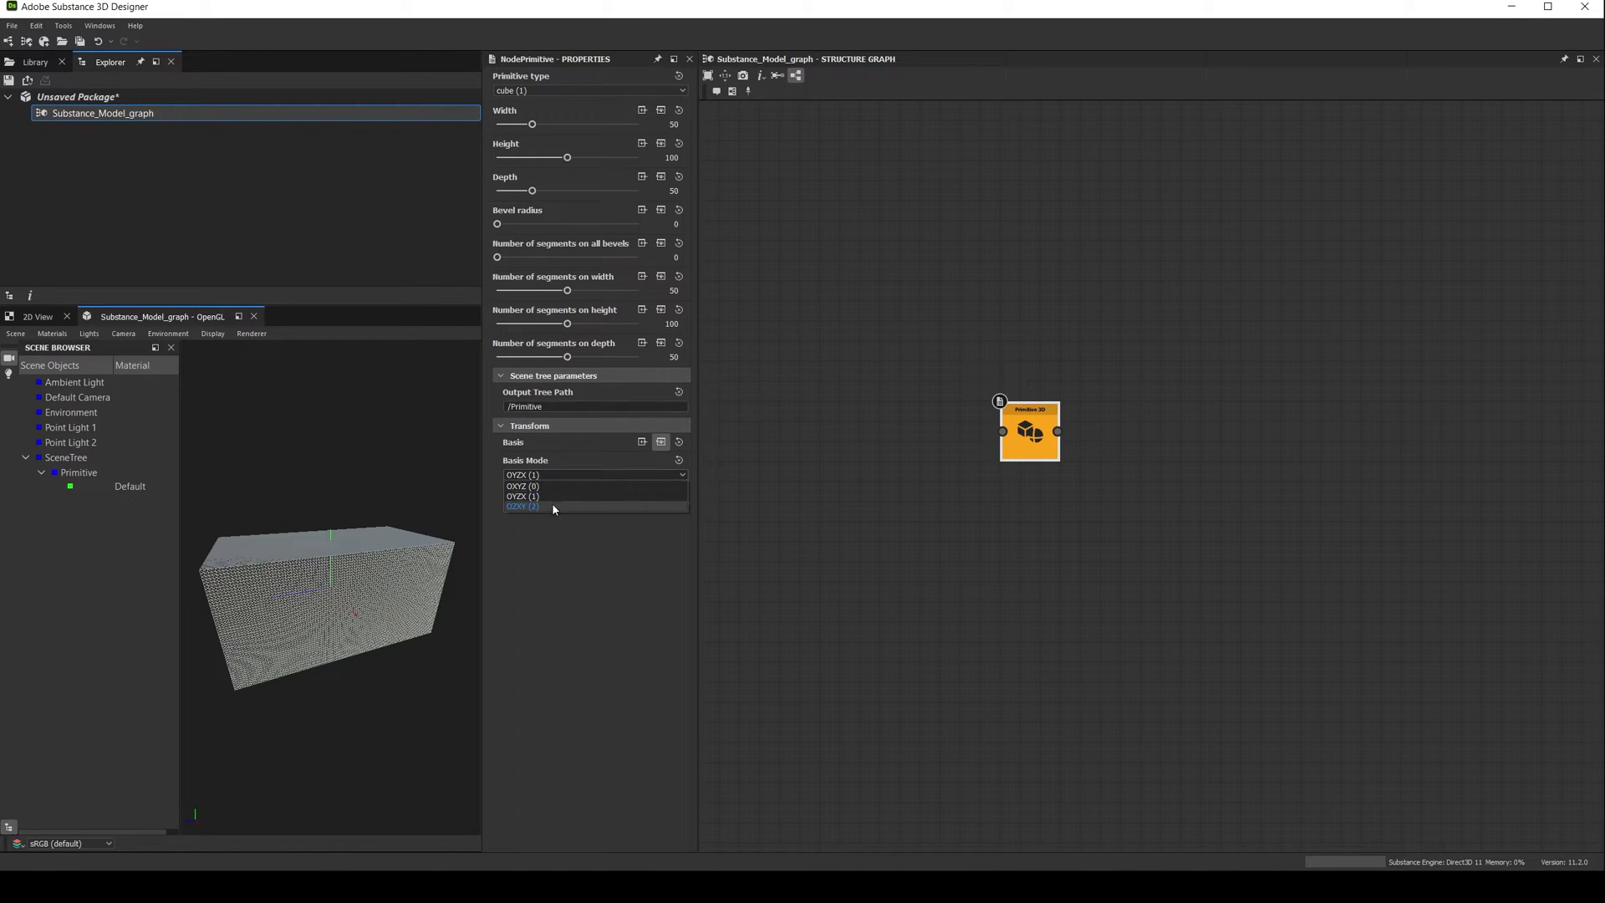
click(552, 504)
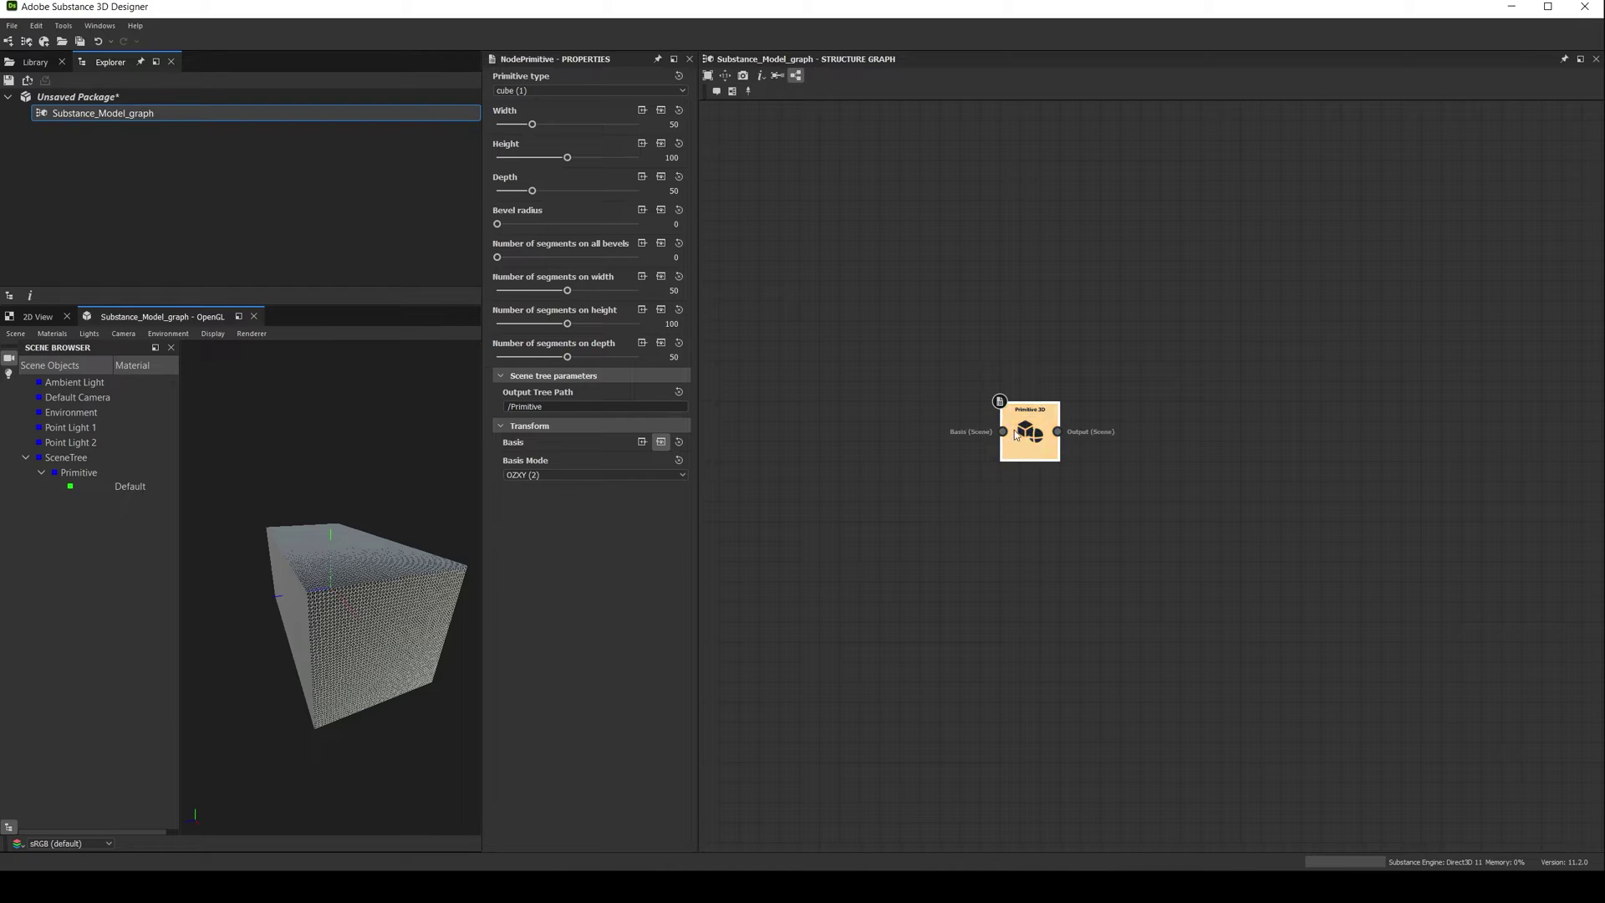
- Add Basis and Merge nodes via node search and arrange them around Primitive 3D
drag(1024, 429, 904, 470)
key(space)
text(basi)
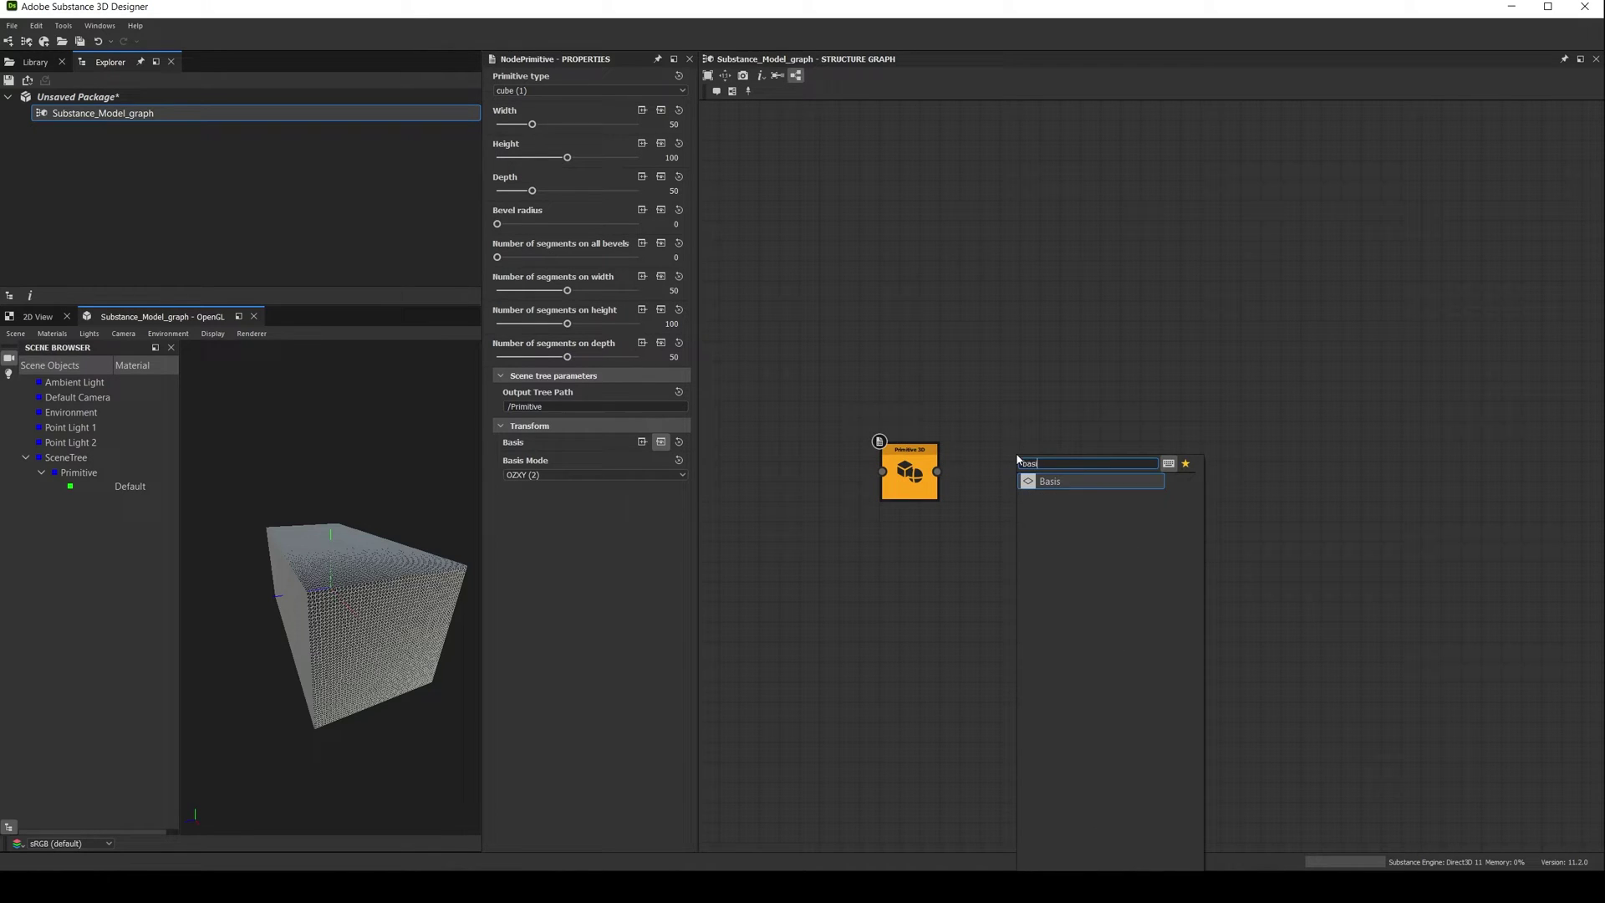
key(Return)
drag(1018, 461, 1035, 564)
key(space)
text(merg)
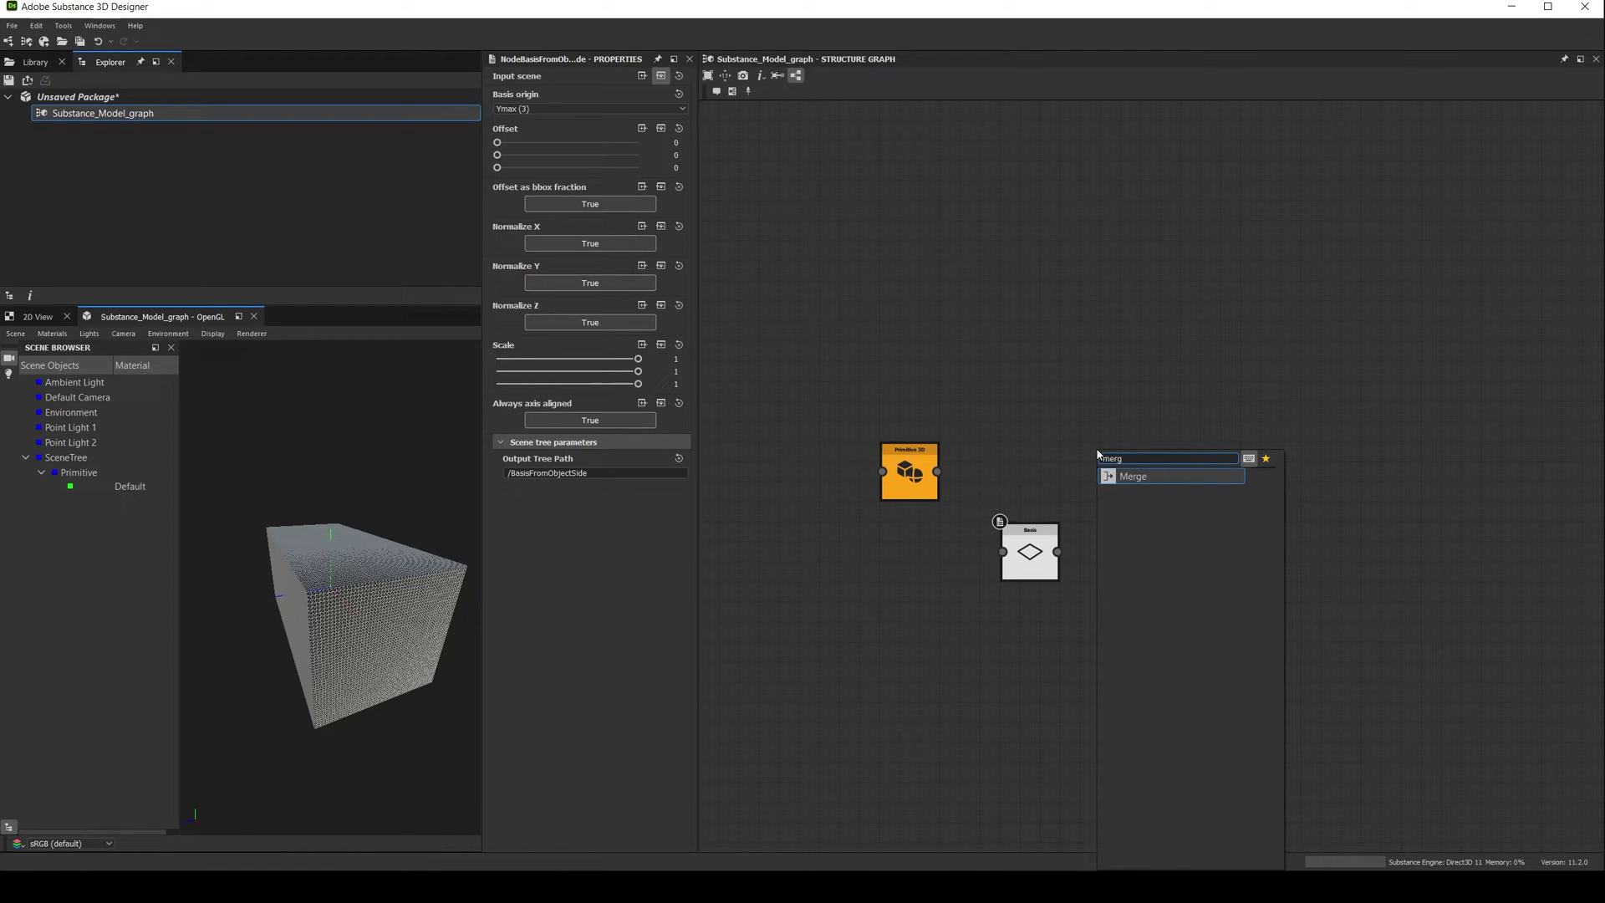
key(Return)
drag(1097, 454, 1156, 499)
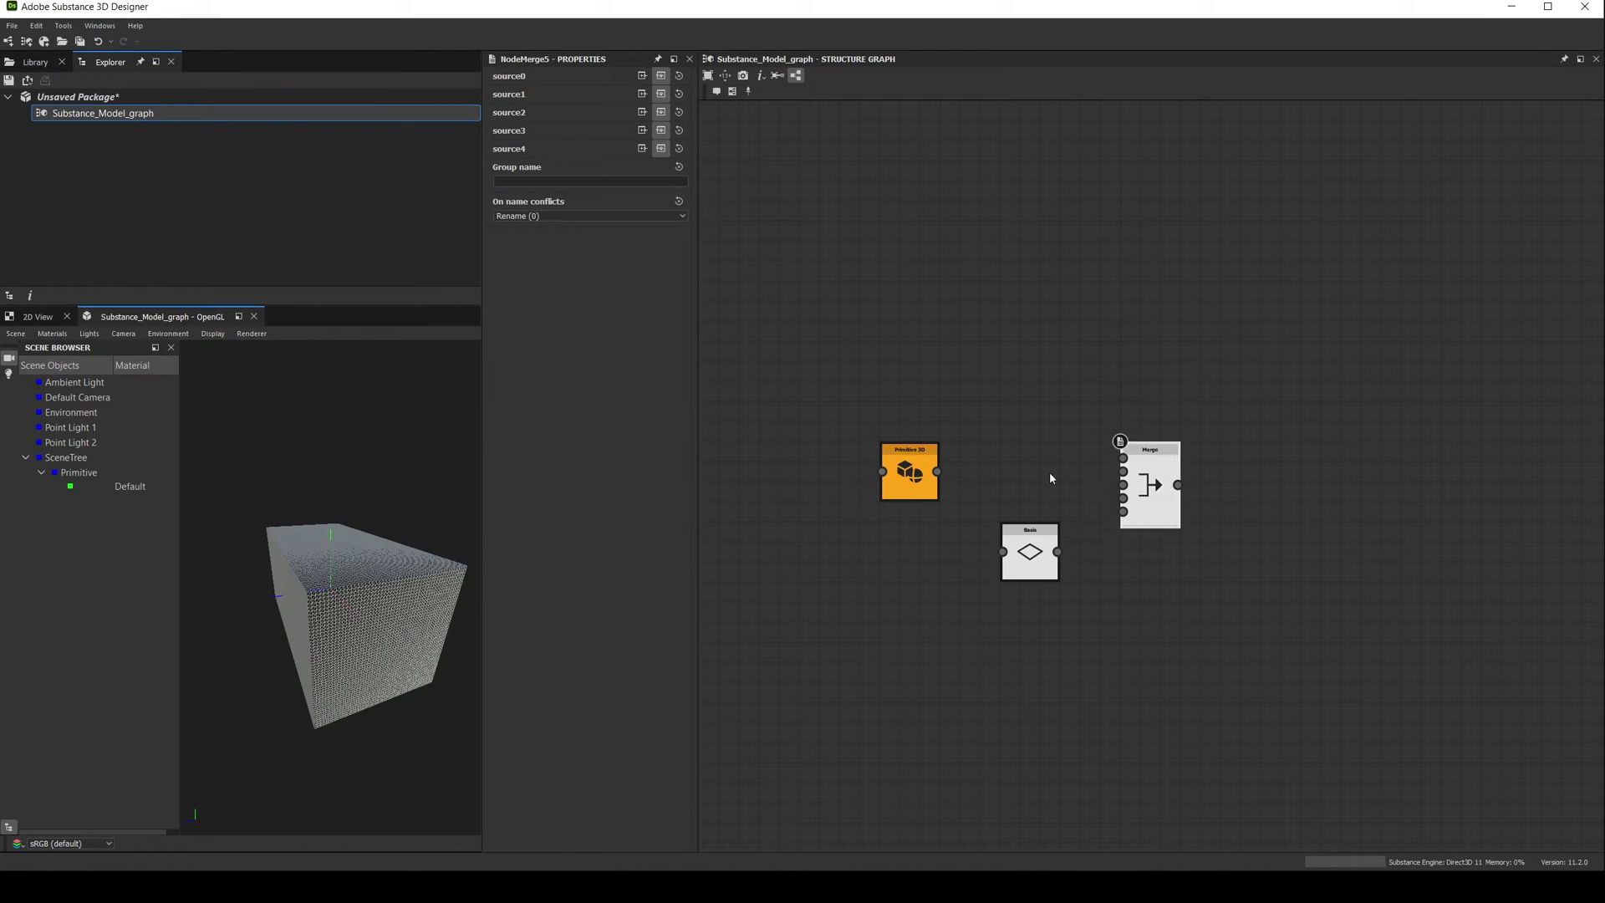
- Wire Primitive 3D into Basis and Merge, and Basis into Merge
drag(938, 472, 1002, 551)
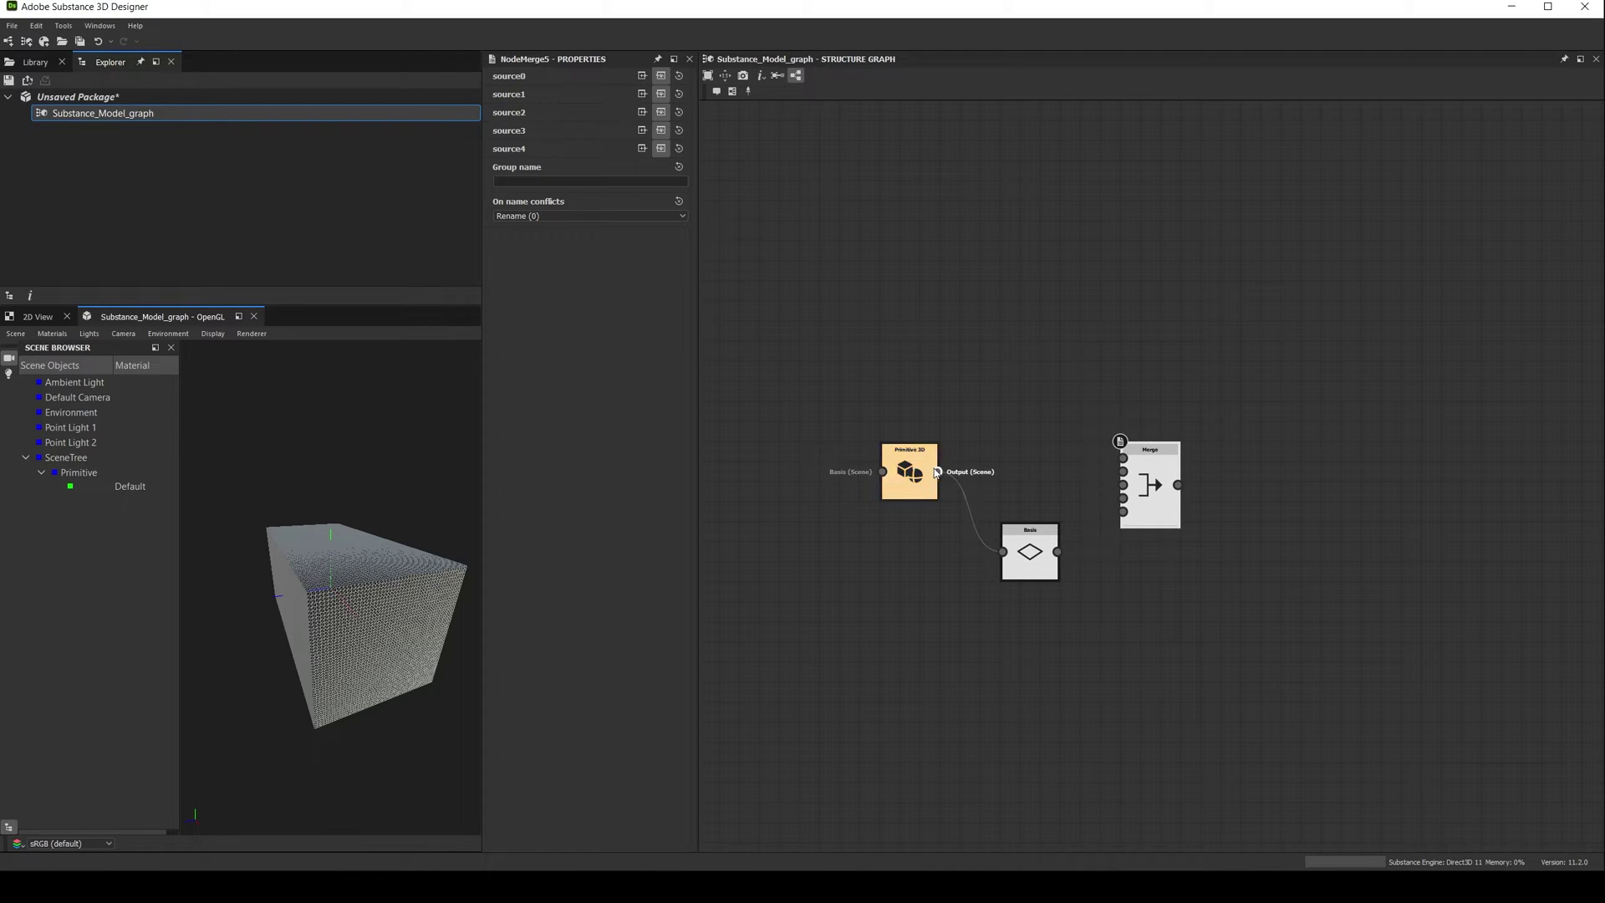
drag(936, 472, 1123, 458)
drag(1056, 554, 1122, 472)
click(1151, 492)
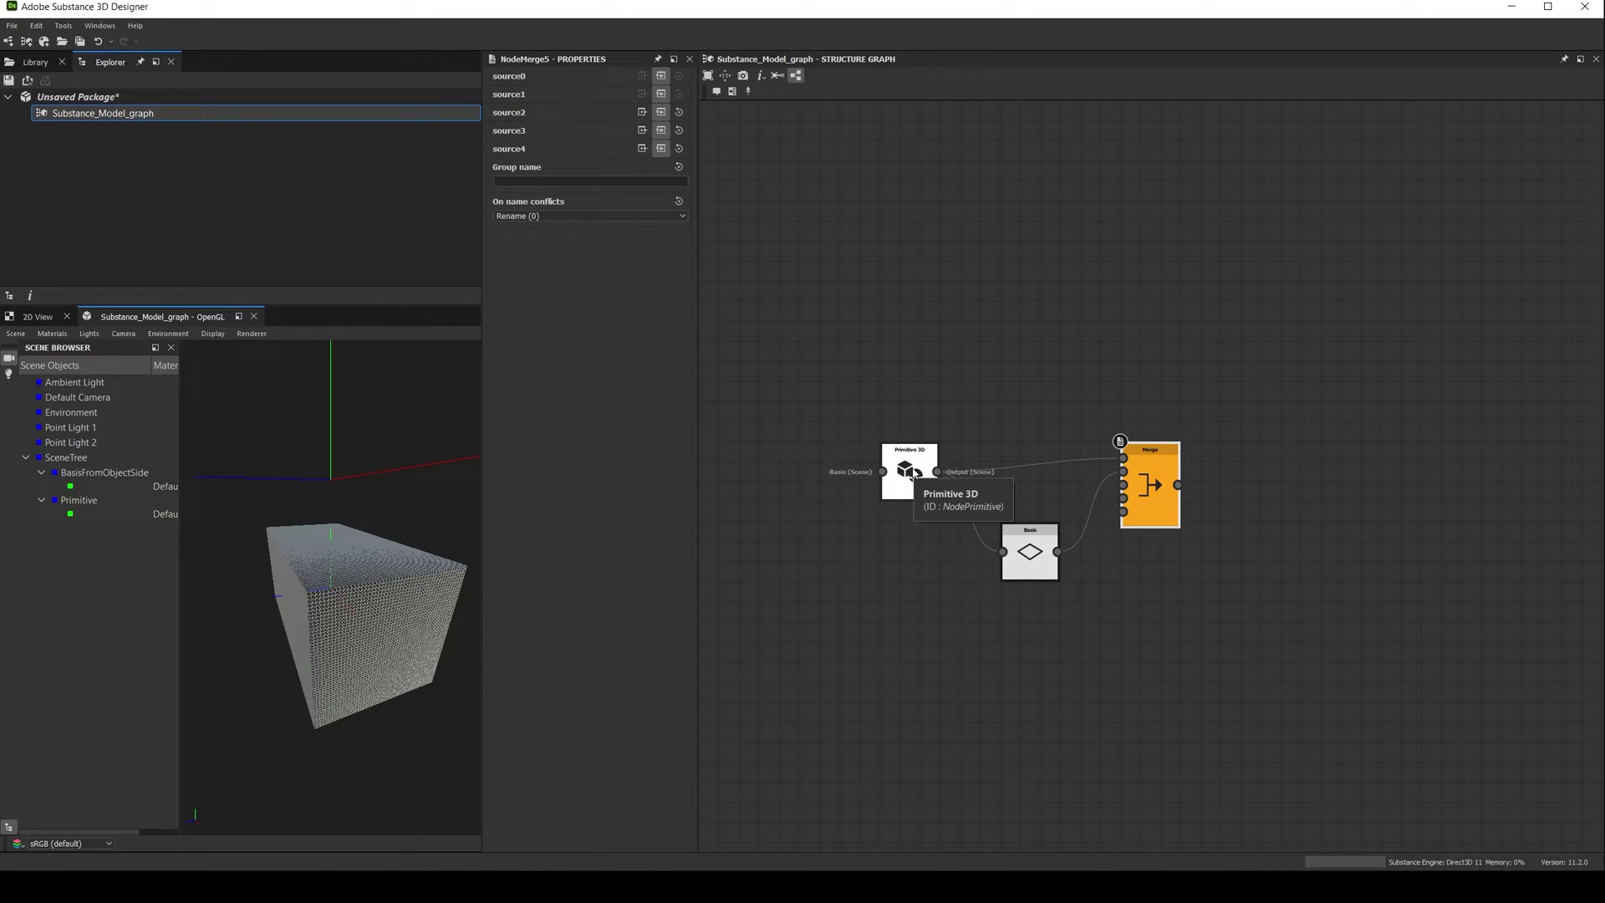
- Set the Primitive 3D Basis Mode to OXYZ (0), then reselect the Merge node
click(934, 496)
click(554, 475)
click(555, 486)
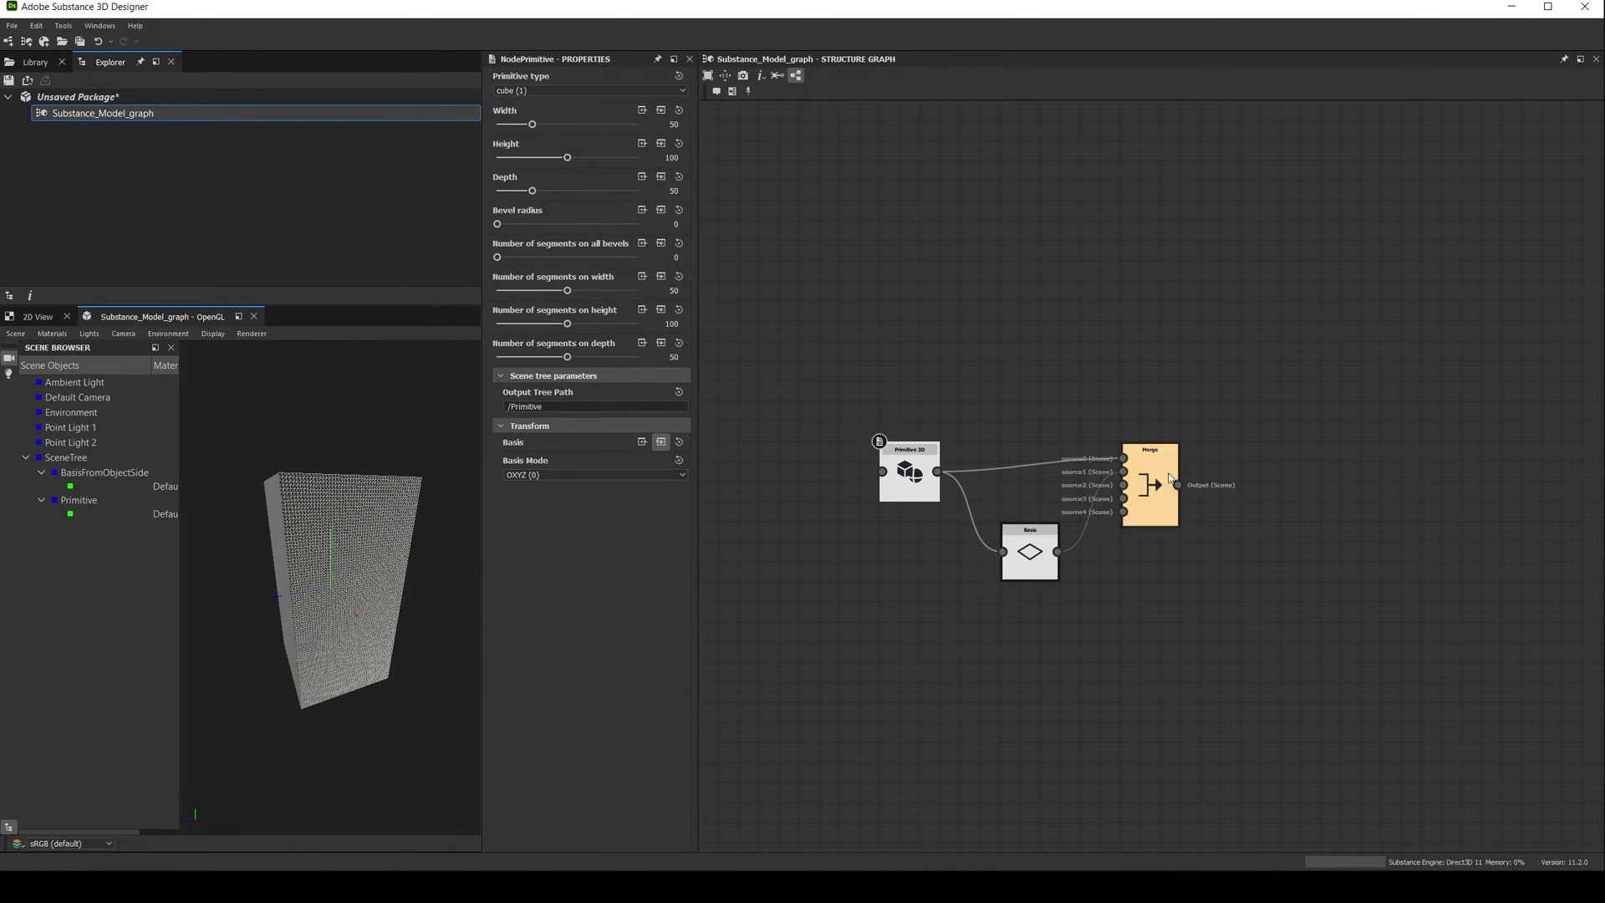
click(1150, 493)
scroll(359, 634, up, 2)
scroll(359, 634, down, 5)
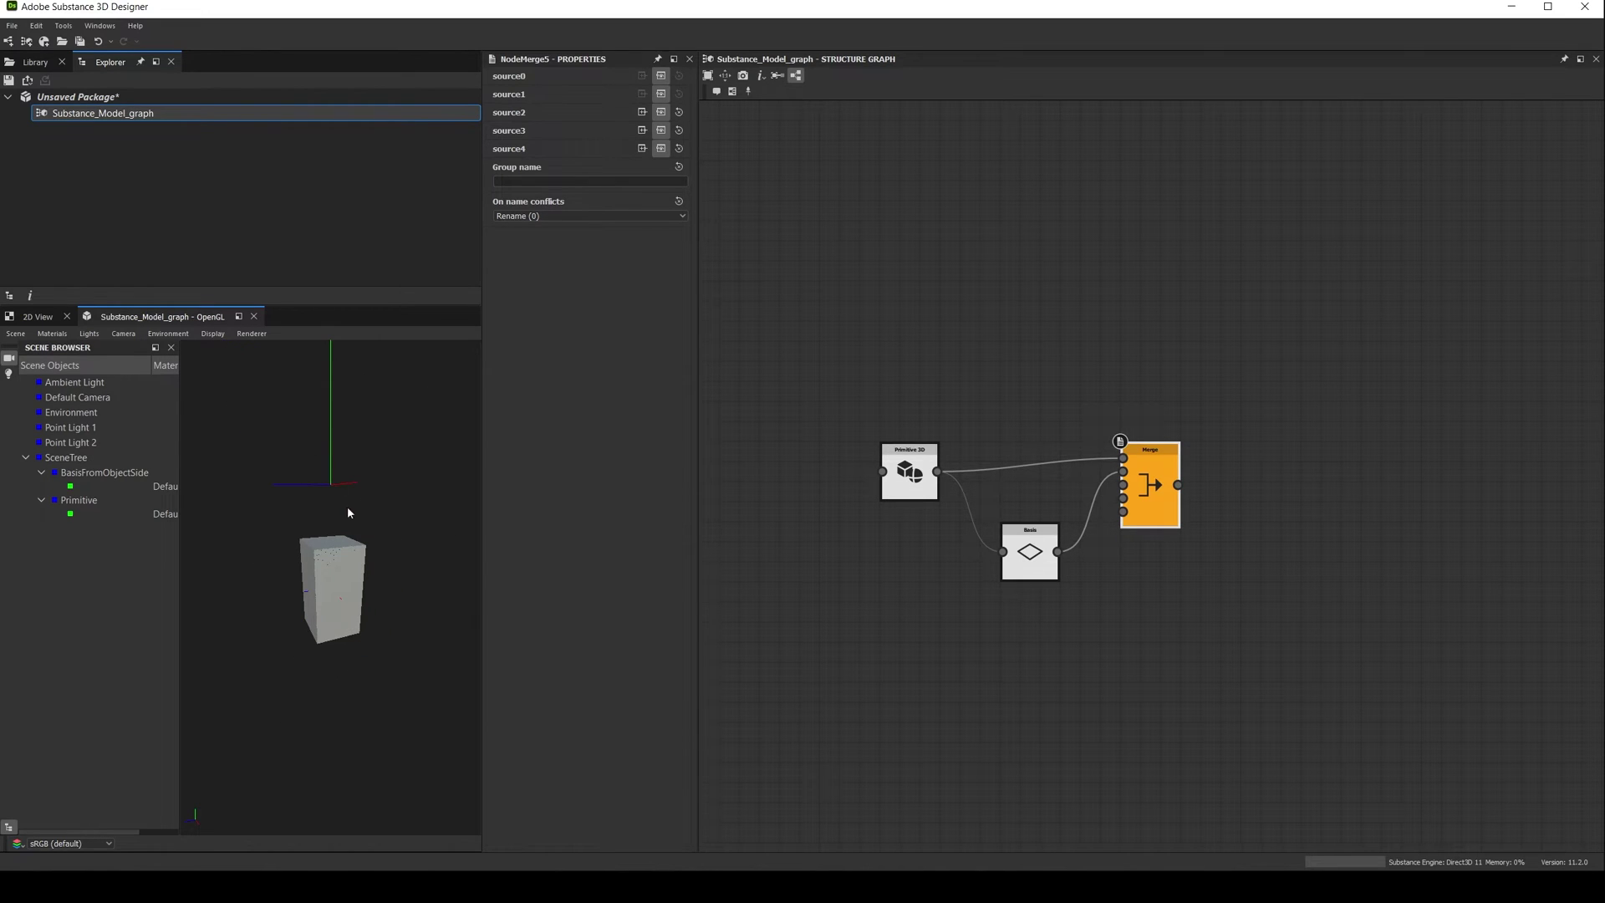
- Drag the Primitive 3D Height slider from 100 to a new value
mouse_move(333, 596)
mouse_down()
mouse_move(364, 577)
mouse_move(362, 594)
mouse_up()
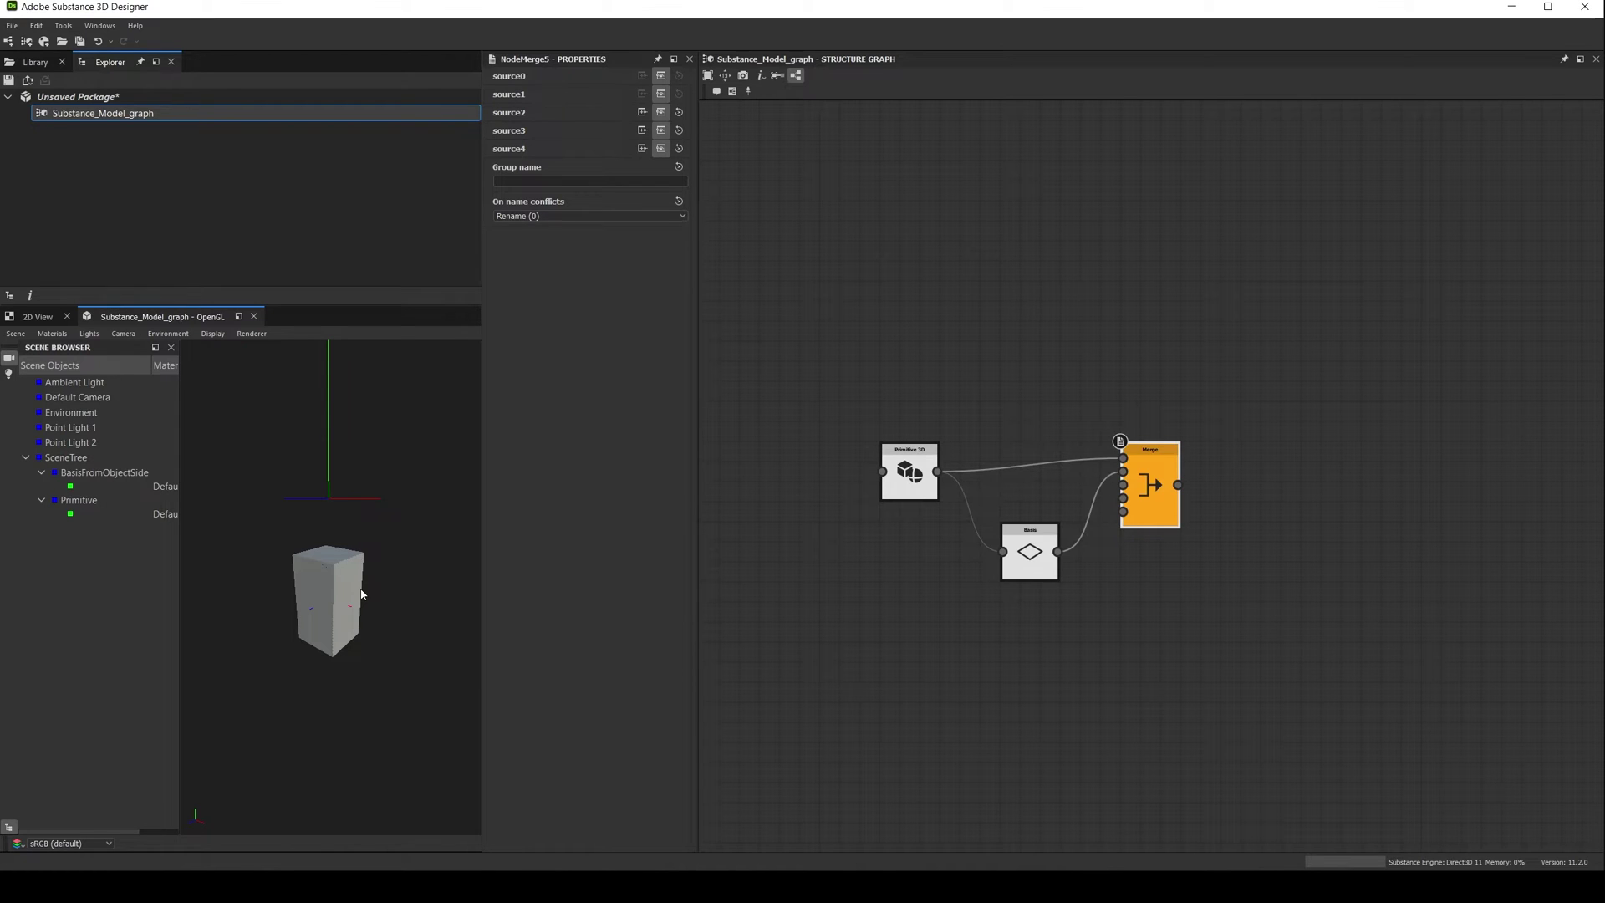
drag(362, 594, 358, 633)
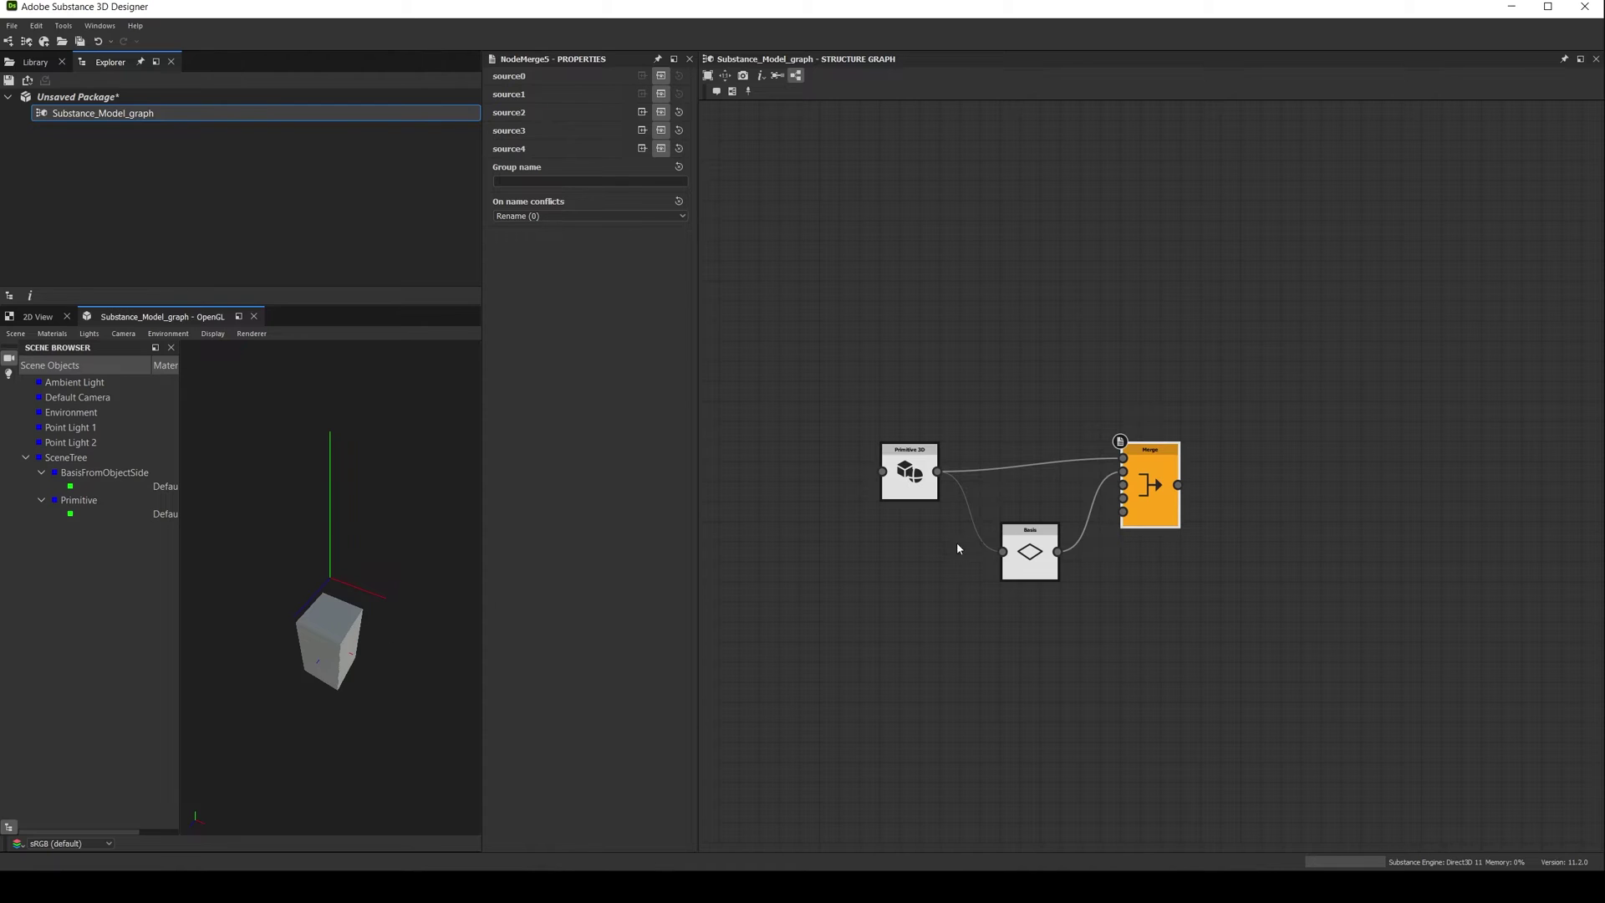
click(919, 483)
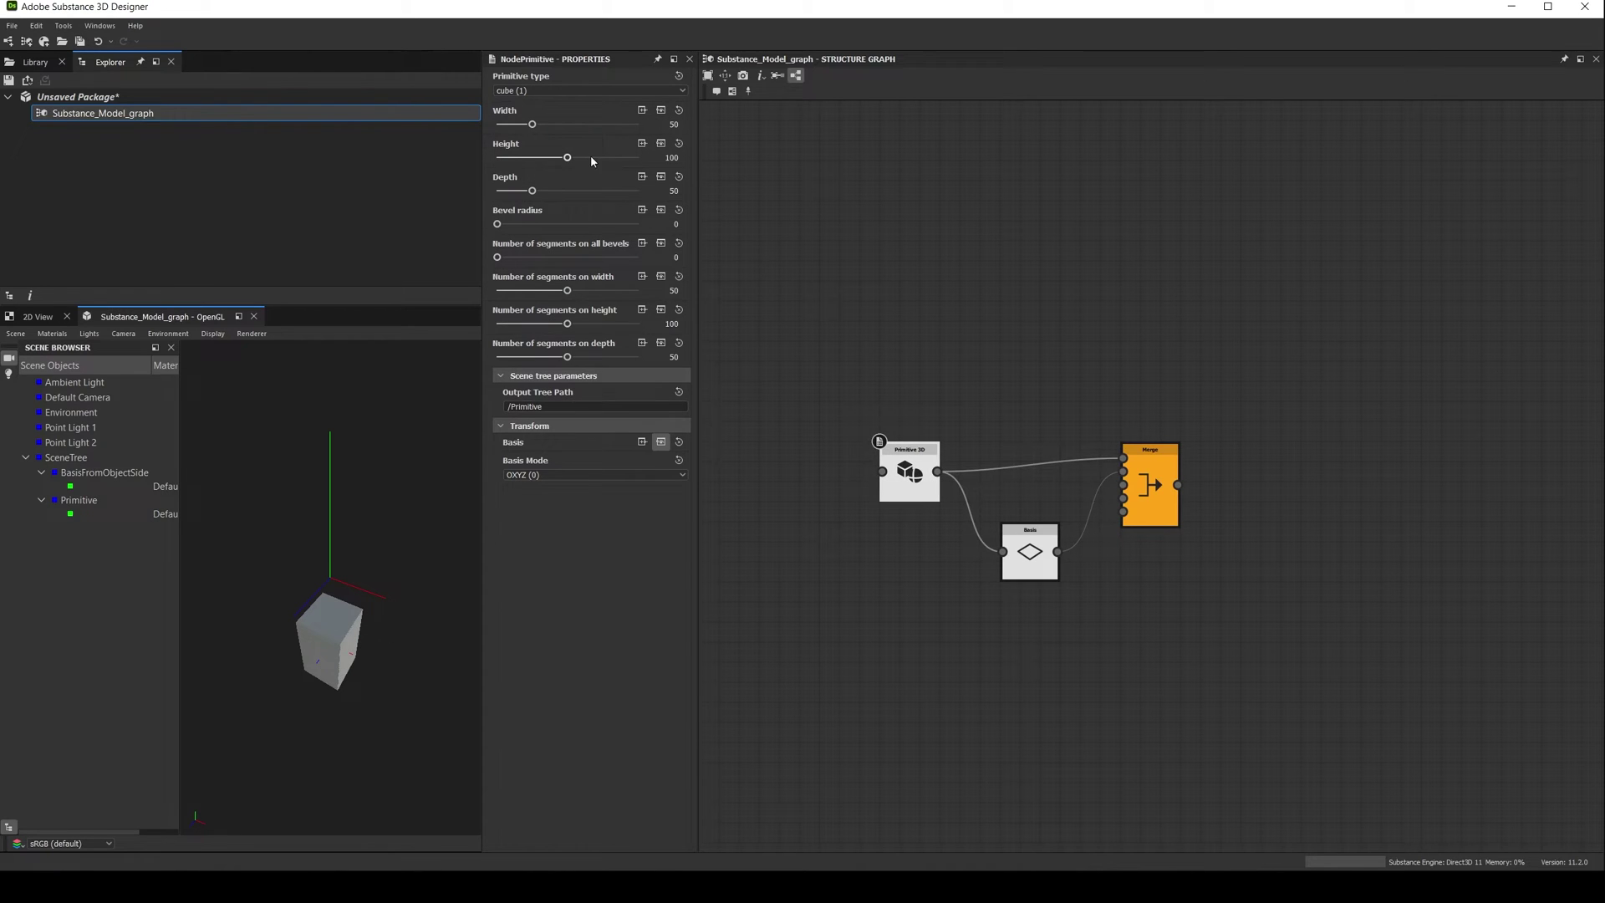
drag(567, 157, 600, 166)
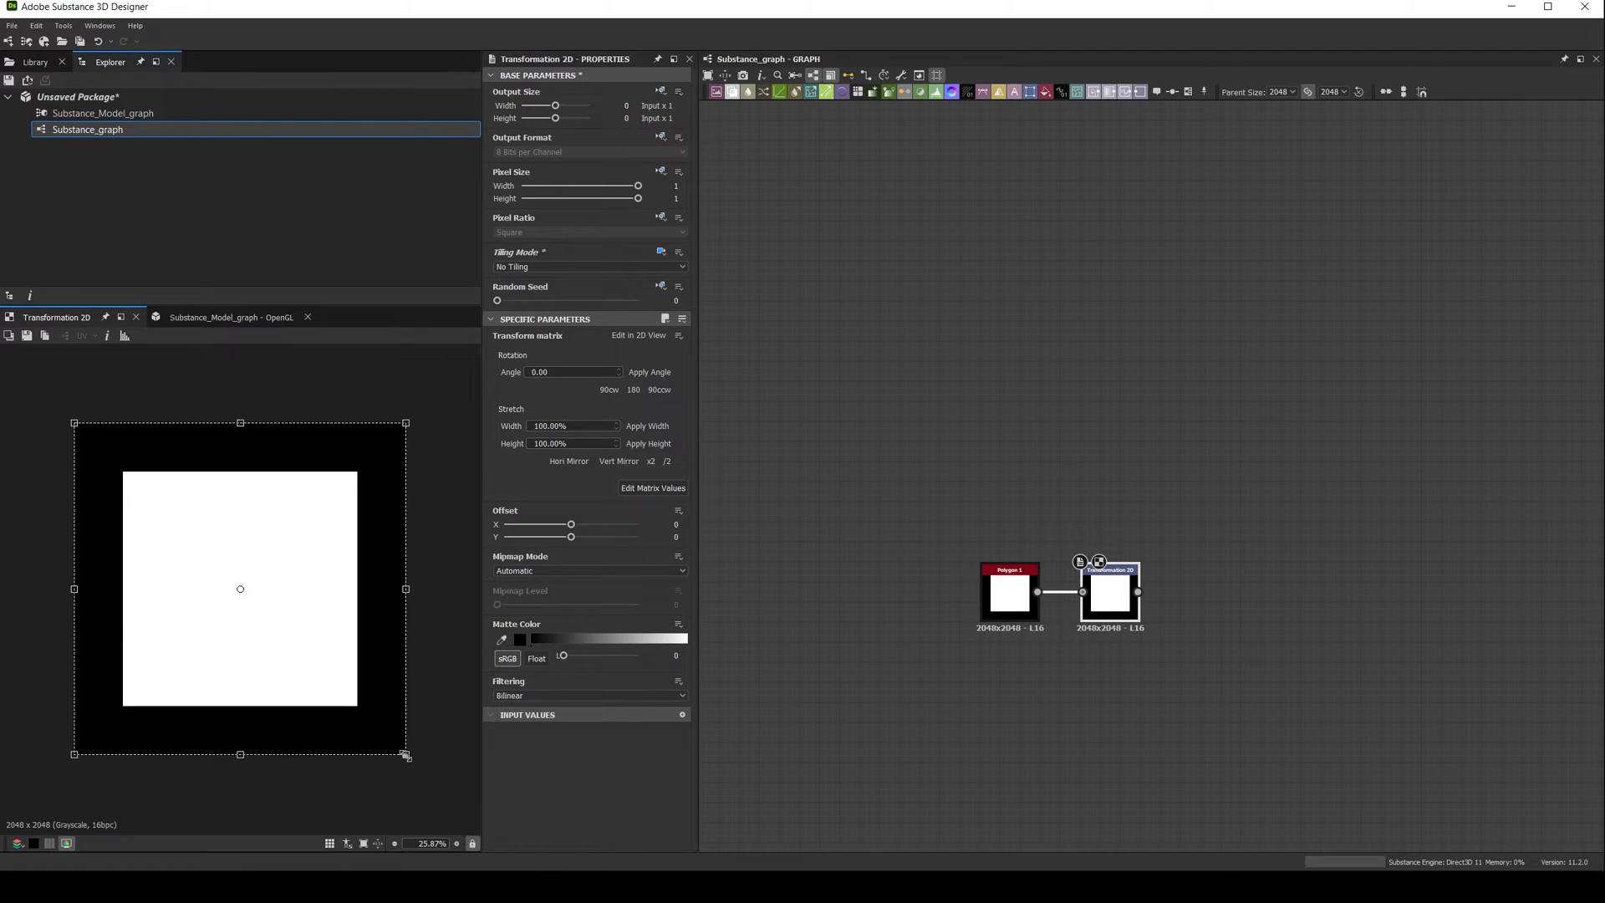
- Shrink the white square with the corner handle, then stretch it into a wide rectangle
drag(406, 754, 327, 675)
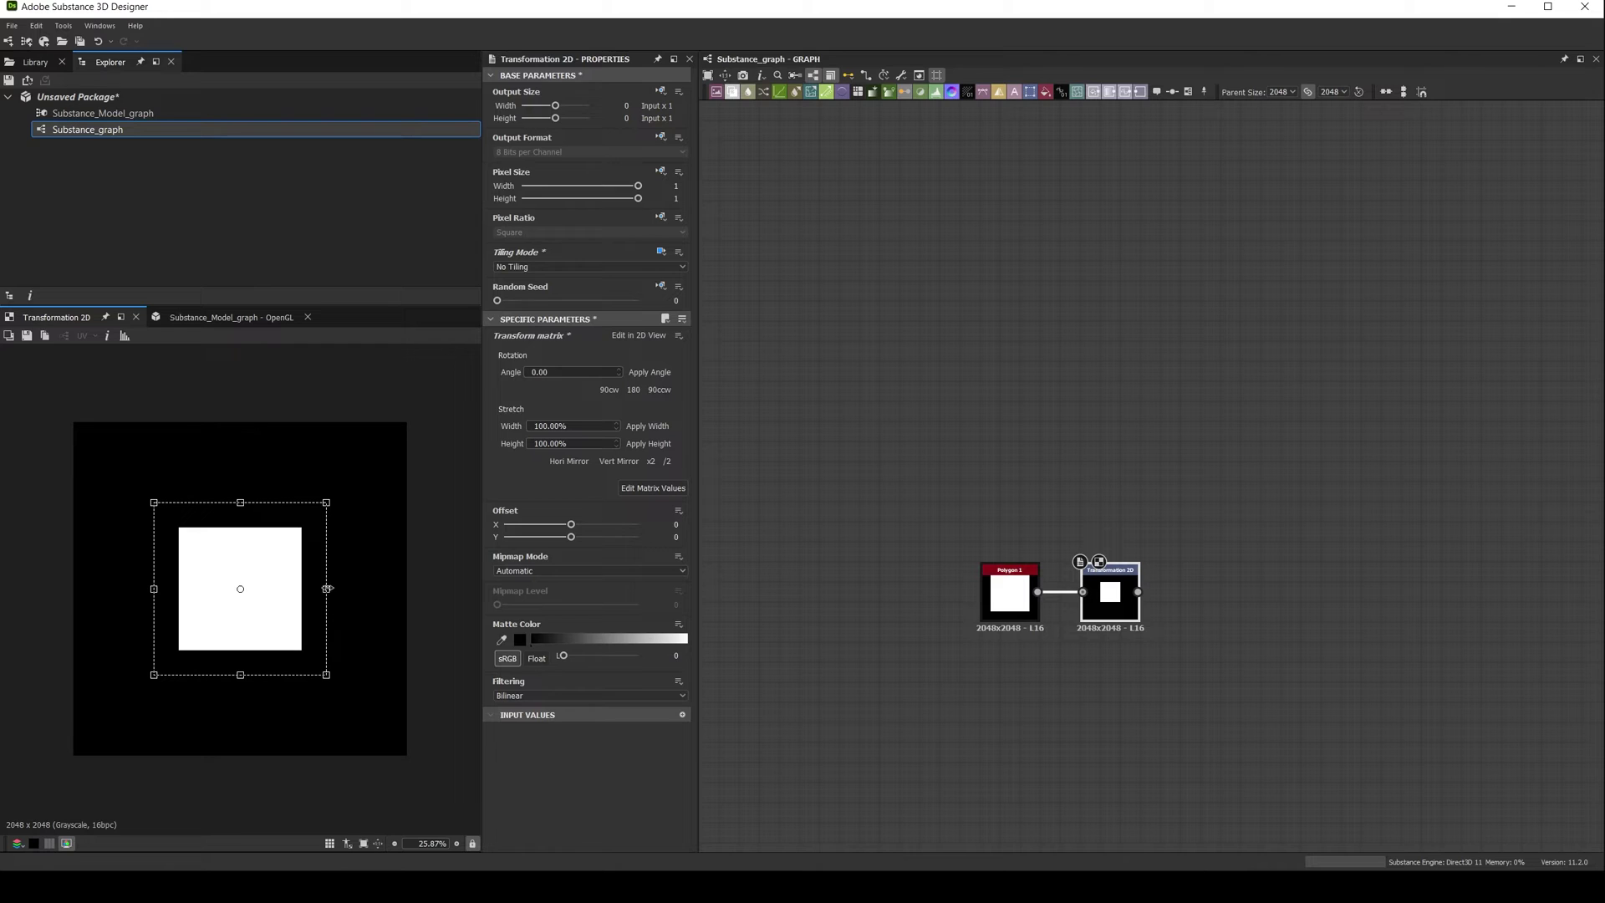
drag(325, 587, 389, 588)
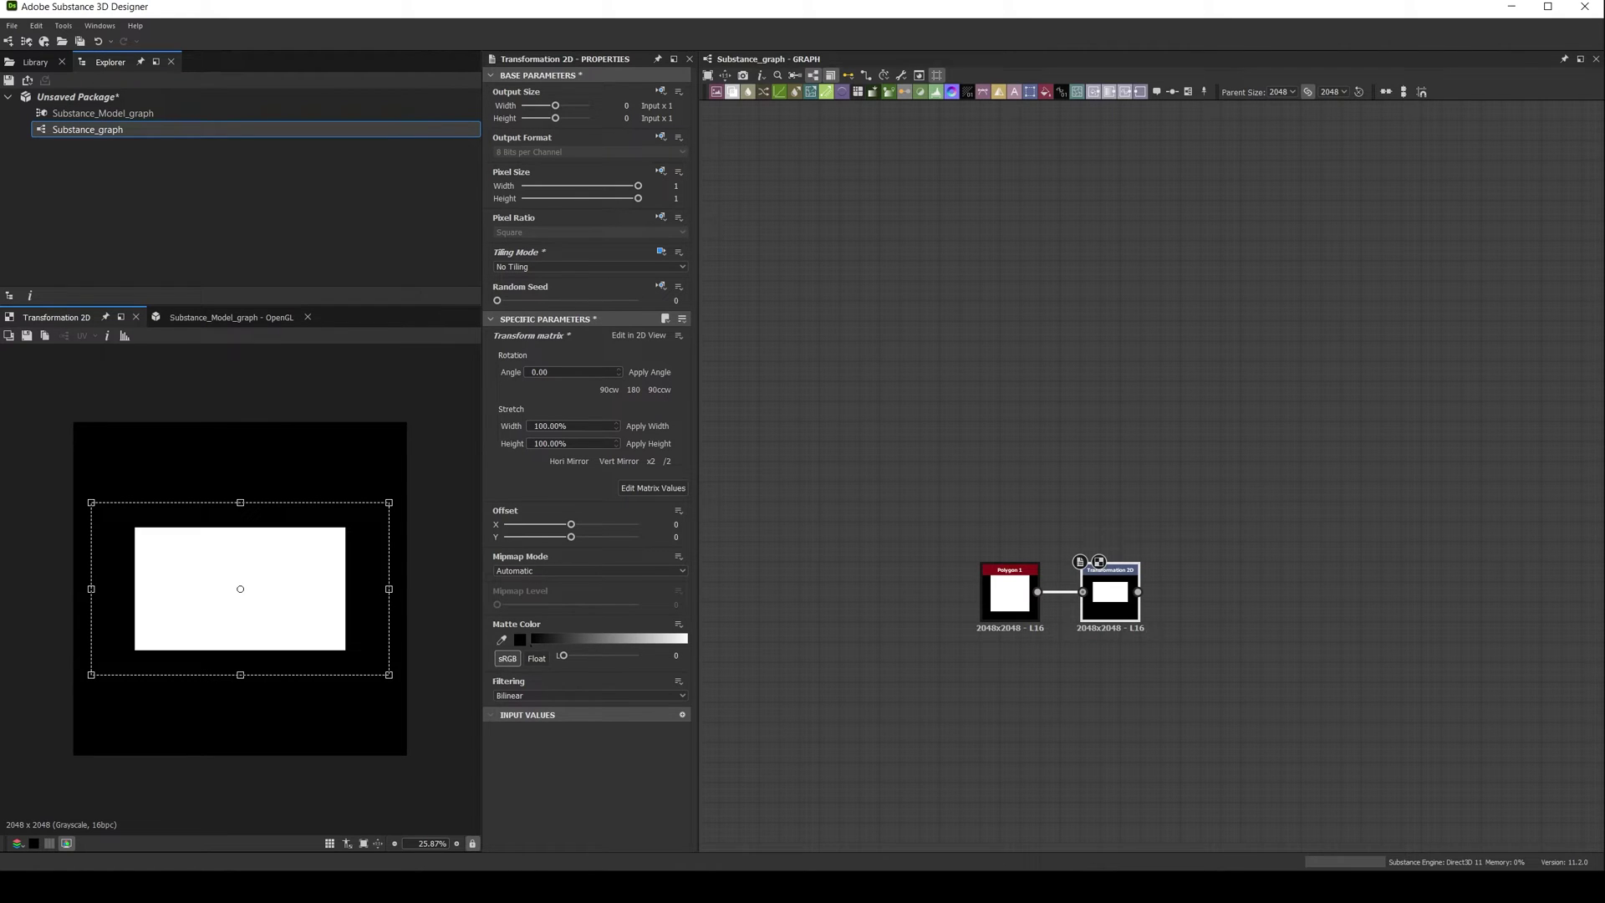
- Add a second Primitive 3D node via 'prim' search and move it up and right
key(space)
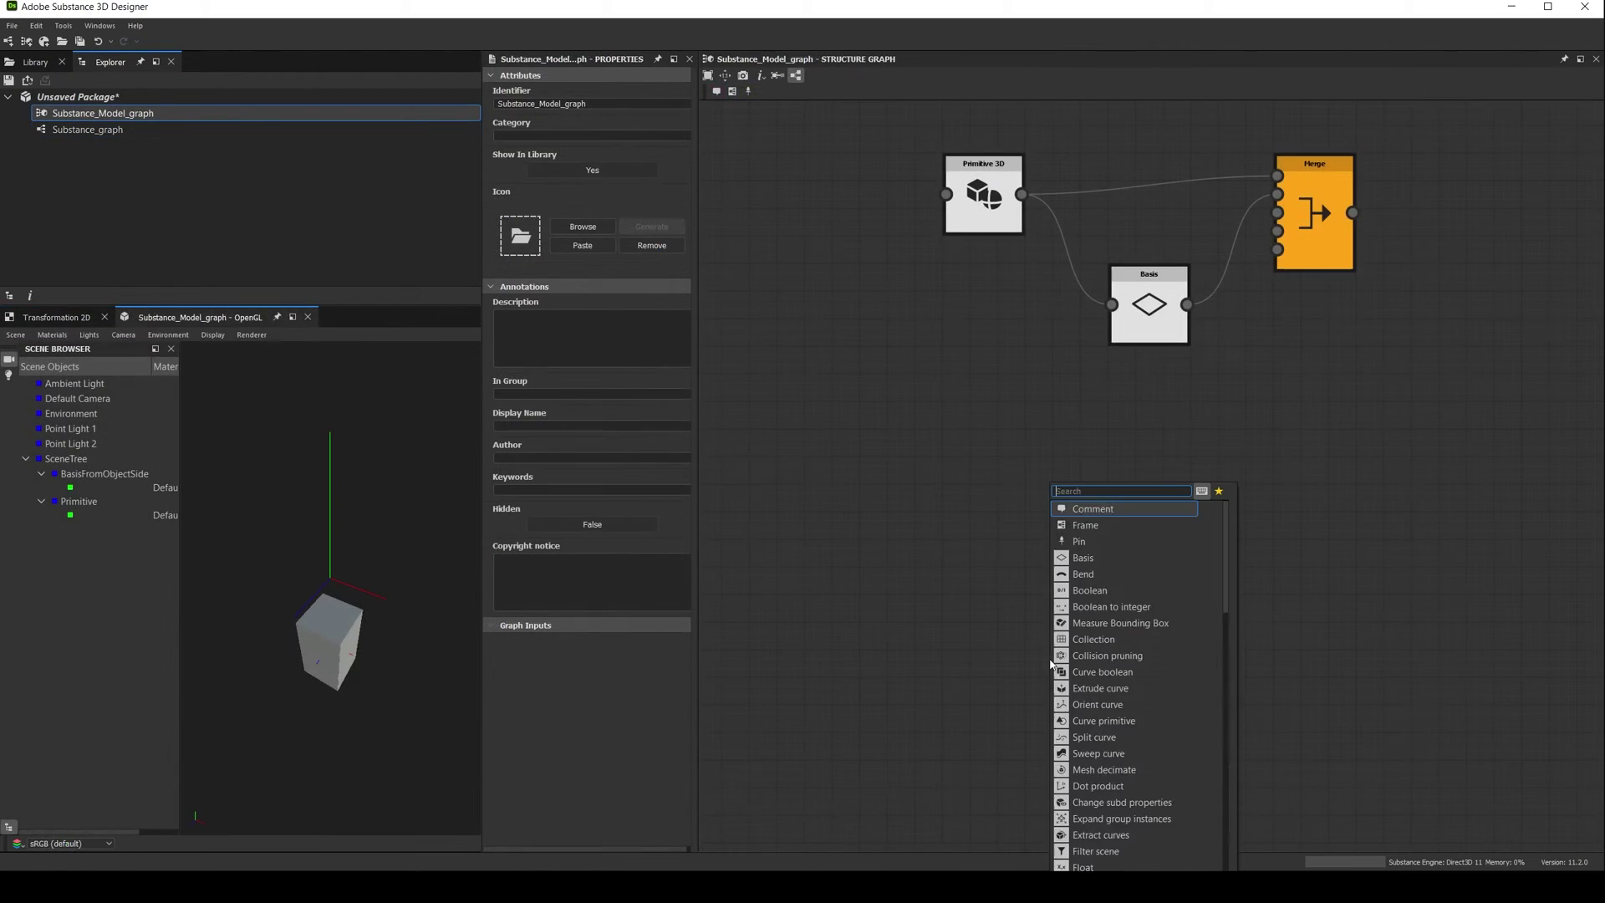
text(primi)
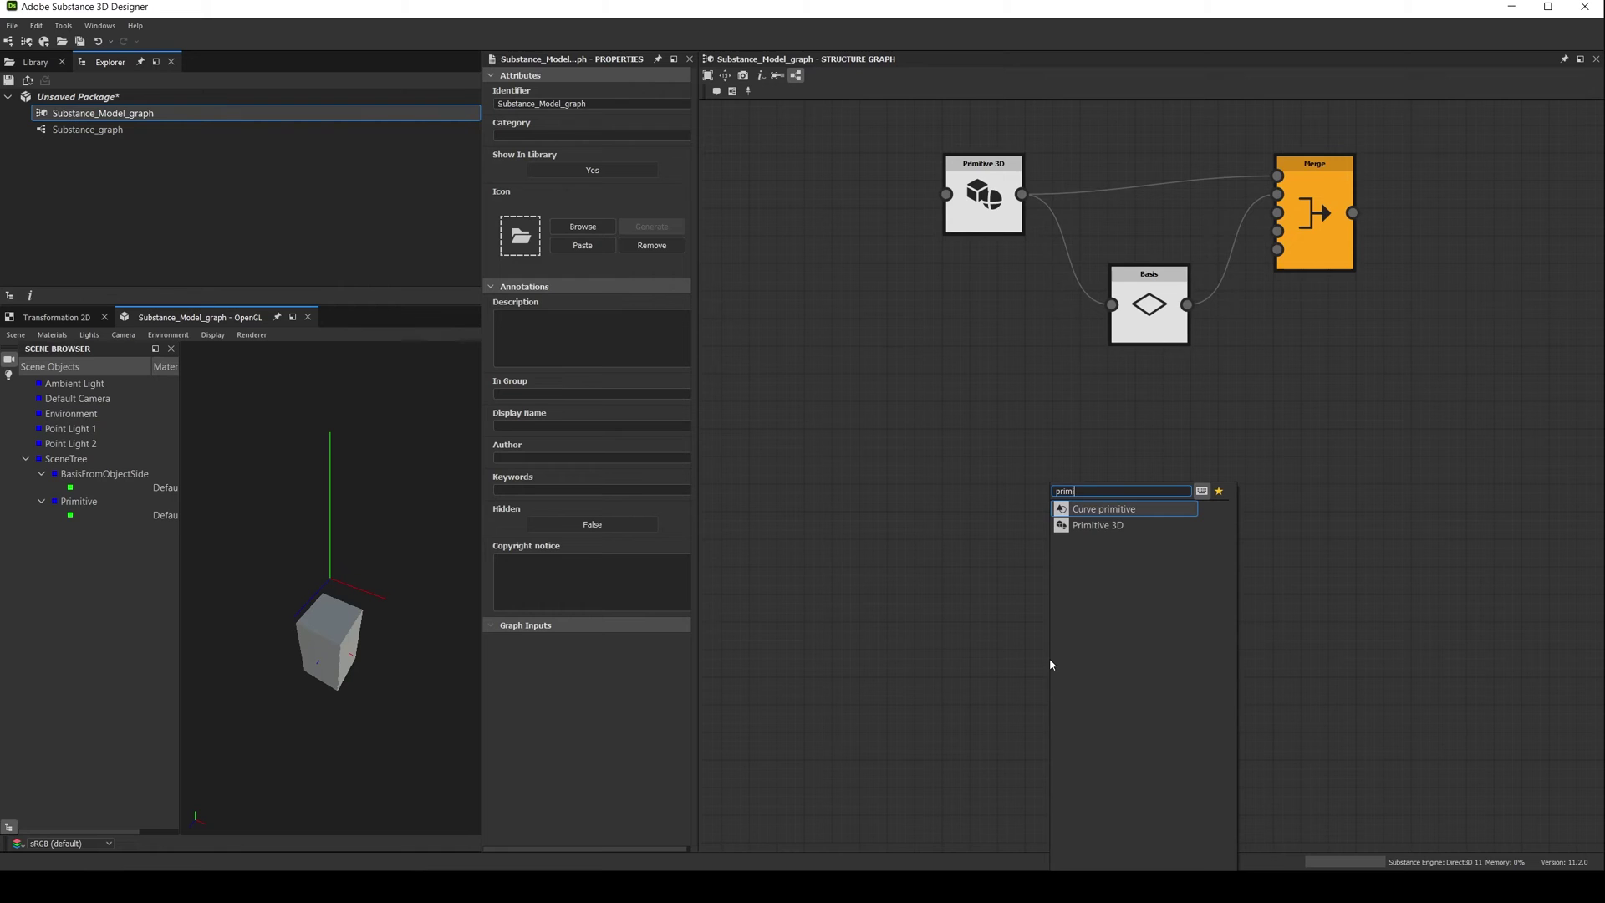
key(Down)
key(Return)
drag(1049, 660, 1200, 576)
- Add a Basis node via 'basis' search and place it beside the new Primitive 3D
key(space)
text(basis)
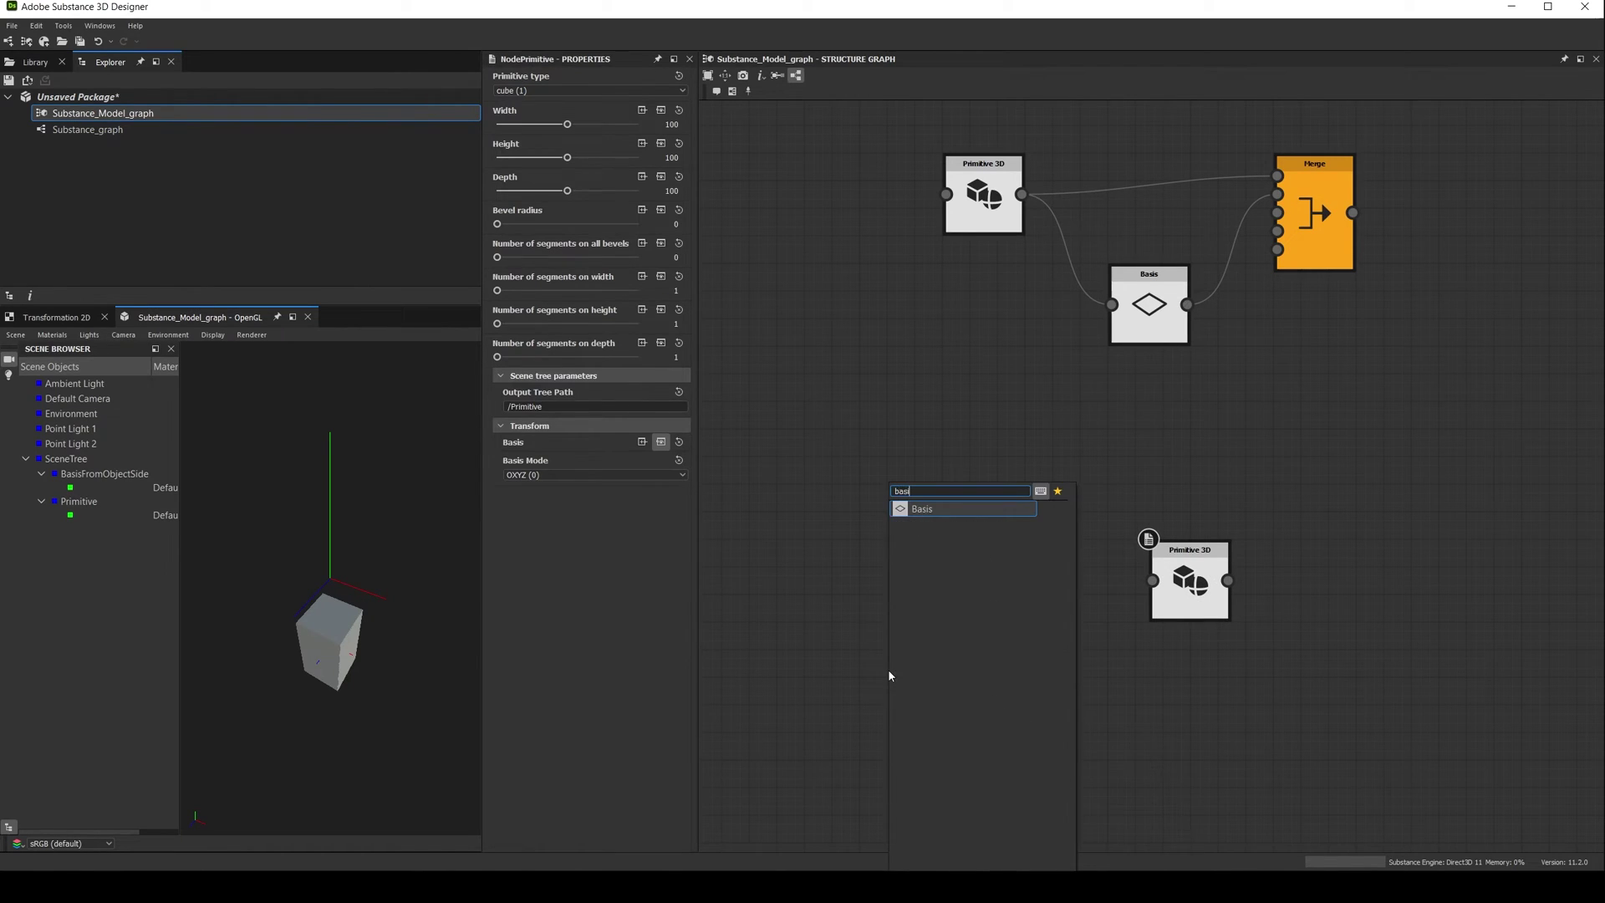
key(Return)
drag(891, 675, 1178, 588)
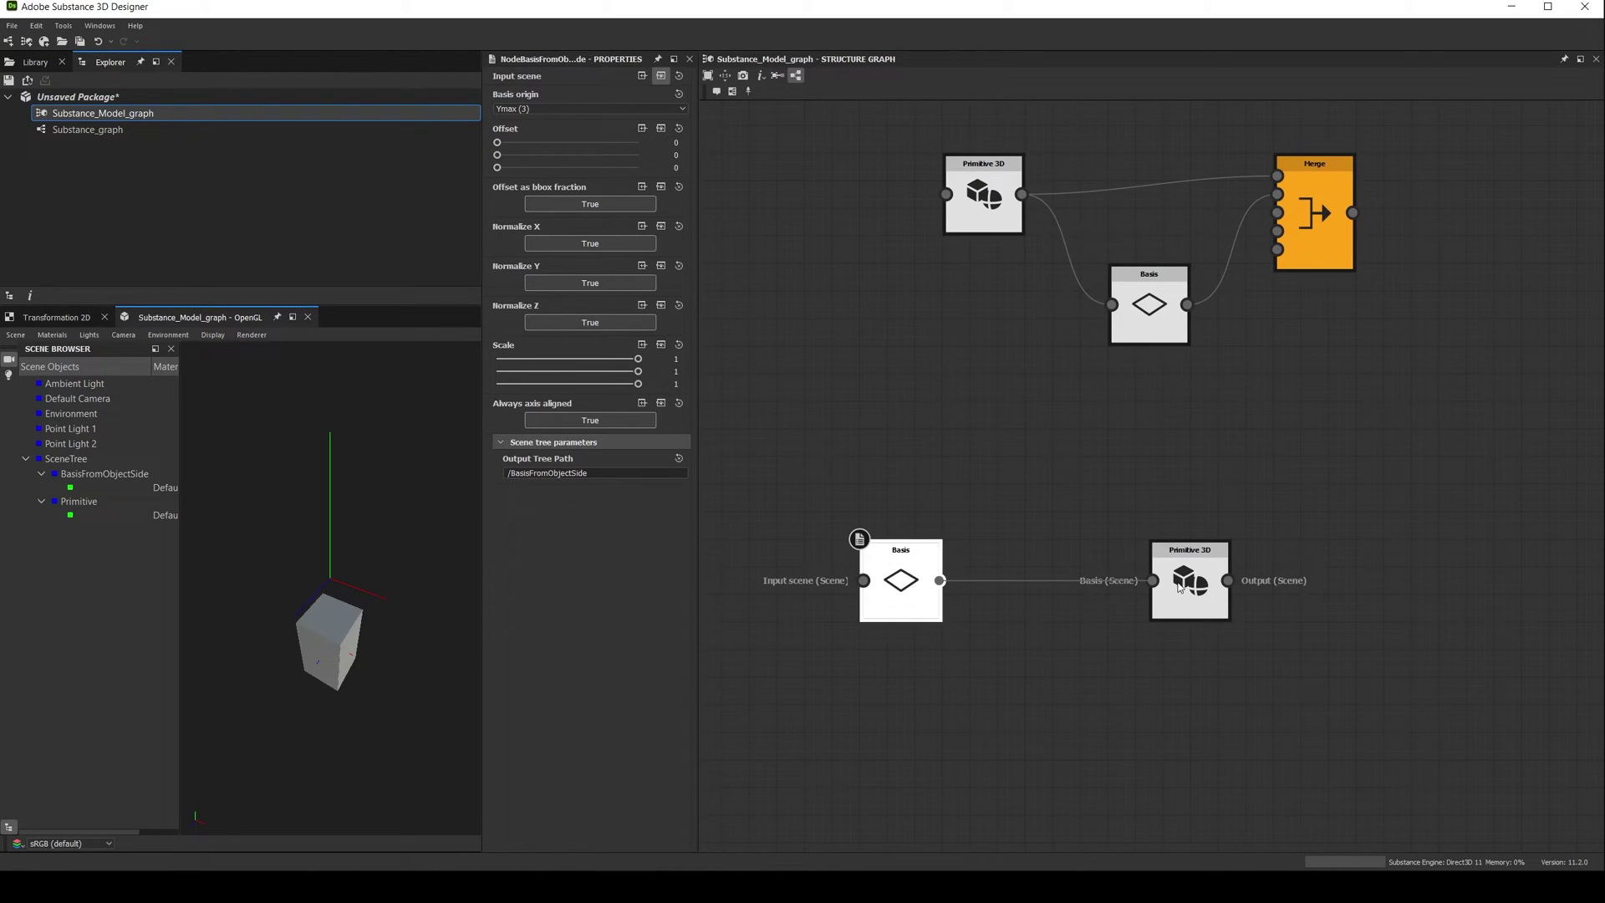
key(space)
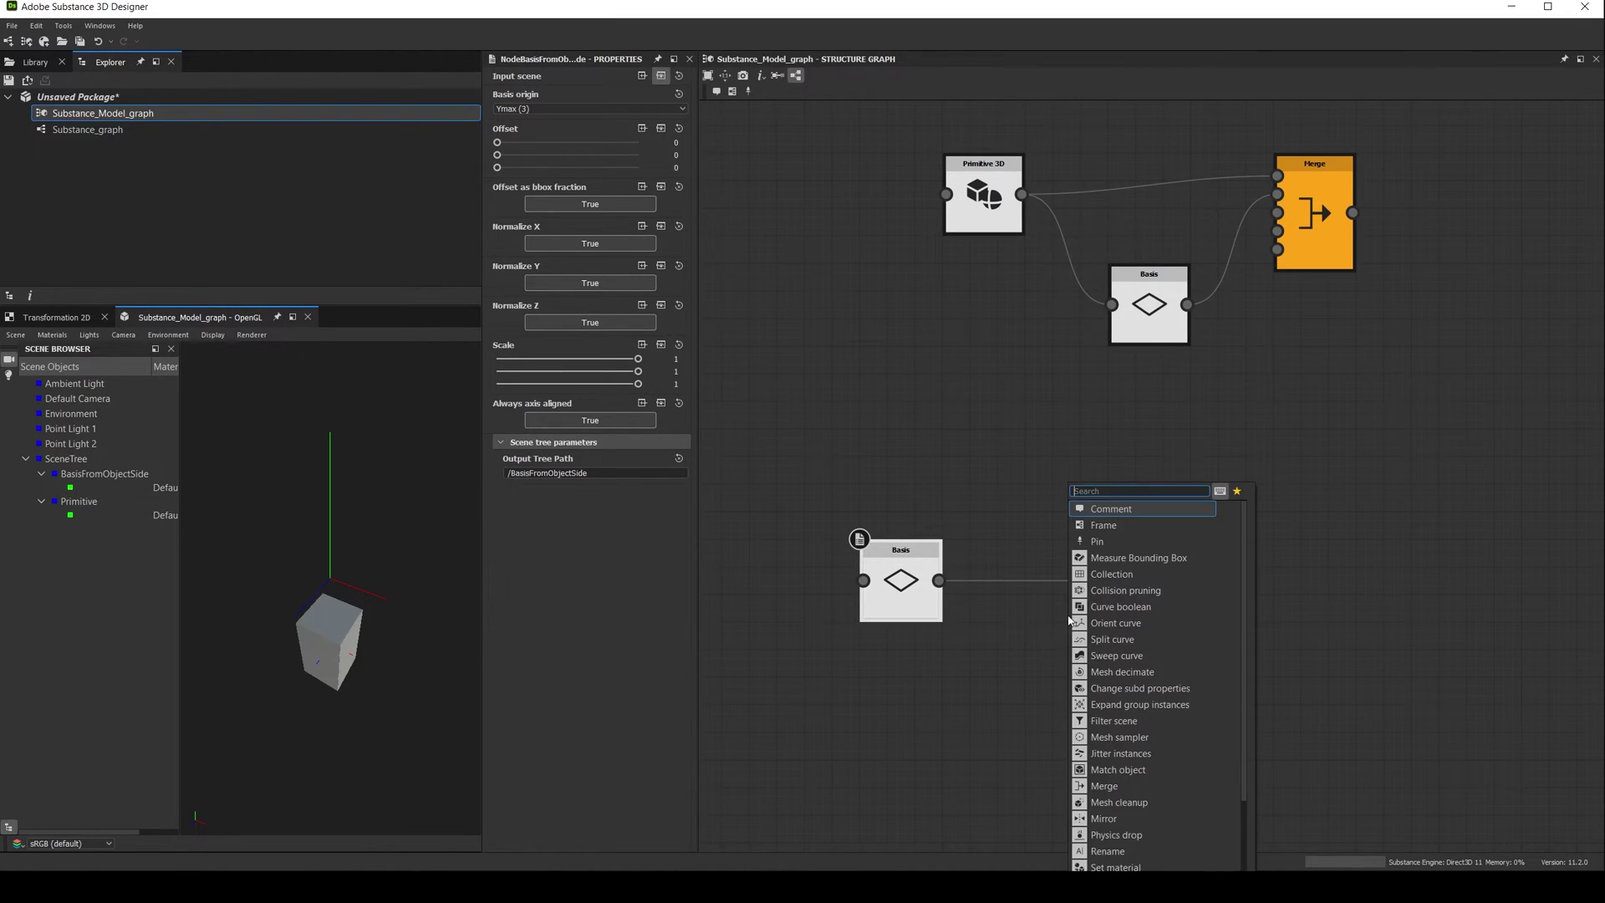
- Insert a Transform node between Basis and the new Primitive 3D, and preview the cube
text(tran)
key(Down)
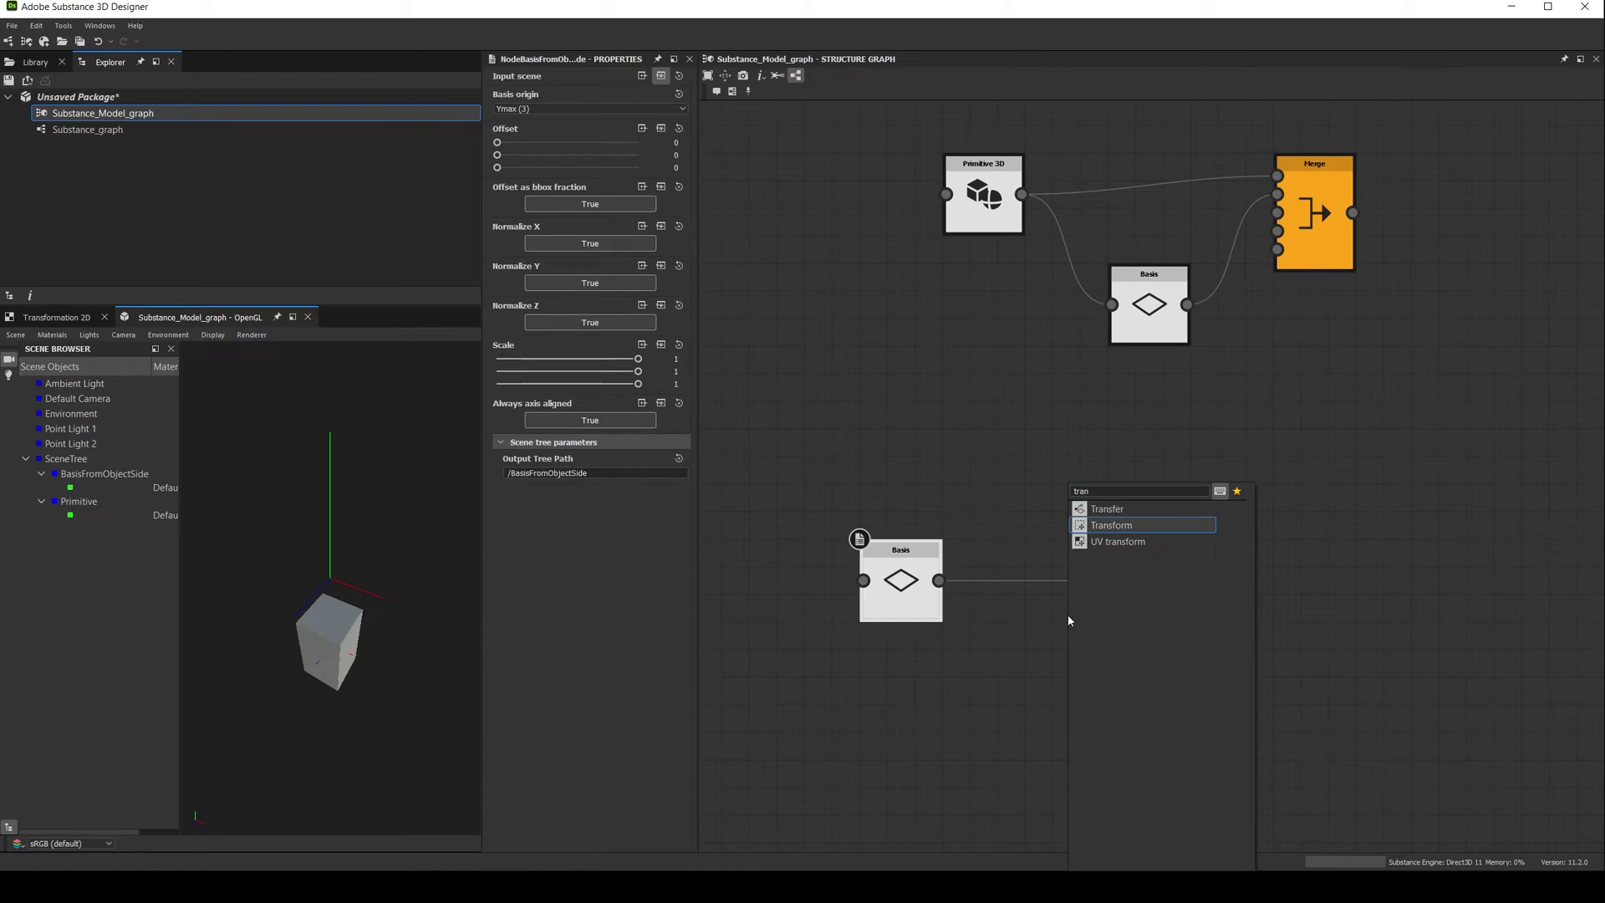
key(Return)
double_click(1224, 600)
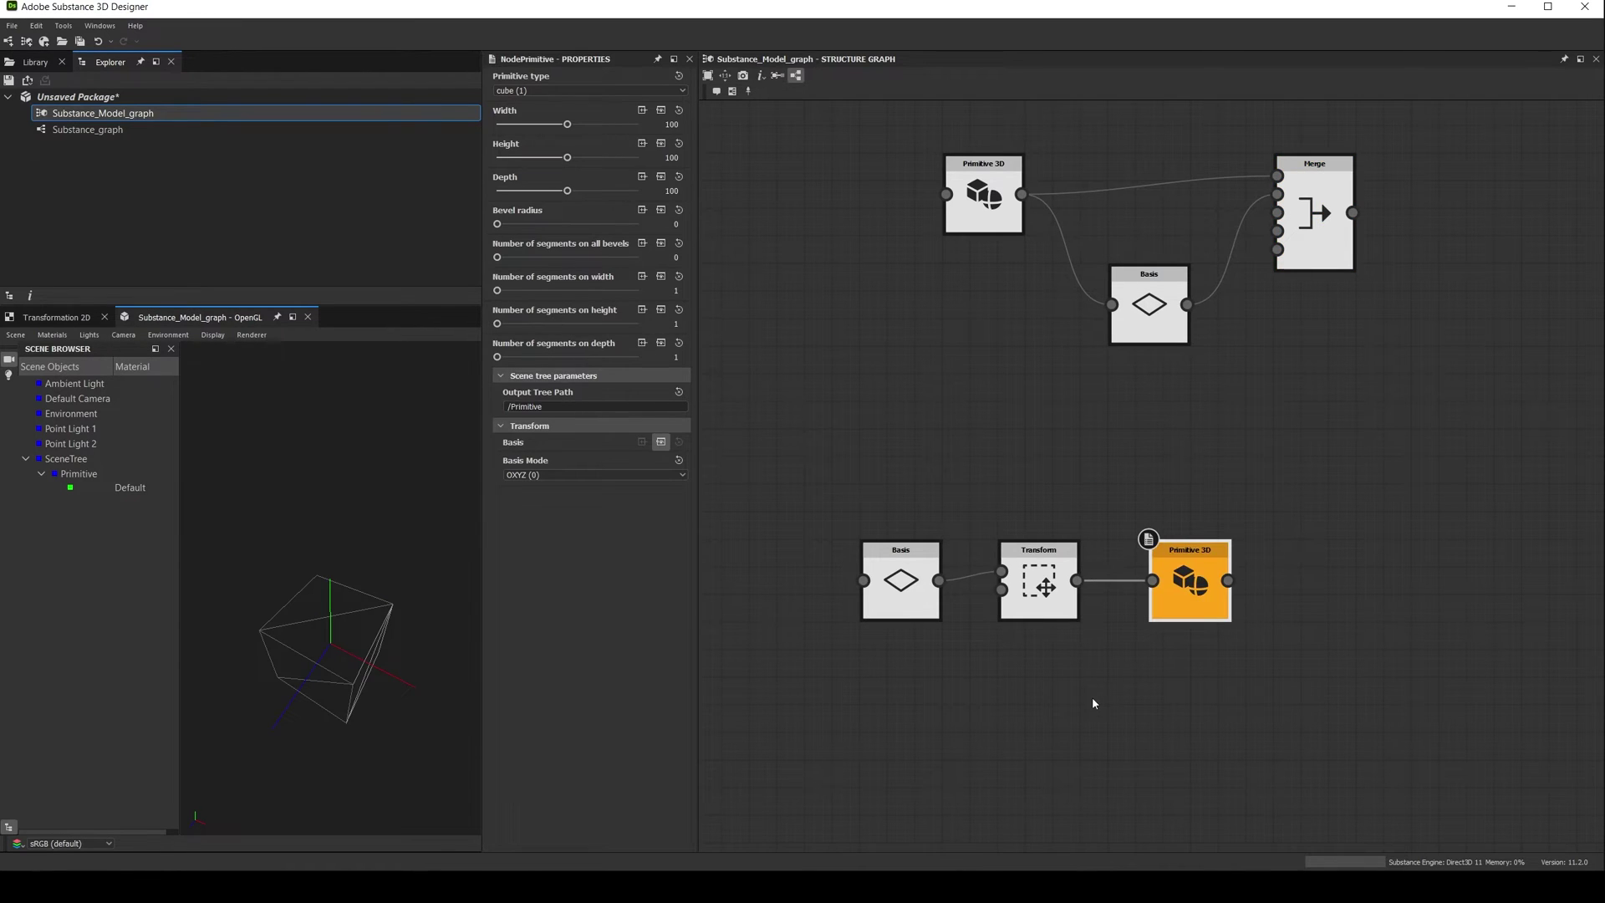
drag(292, 677, 411, 639)
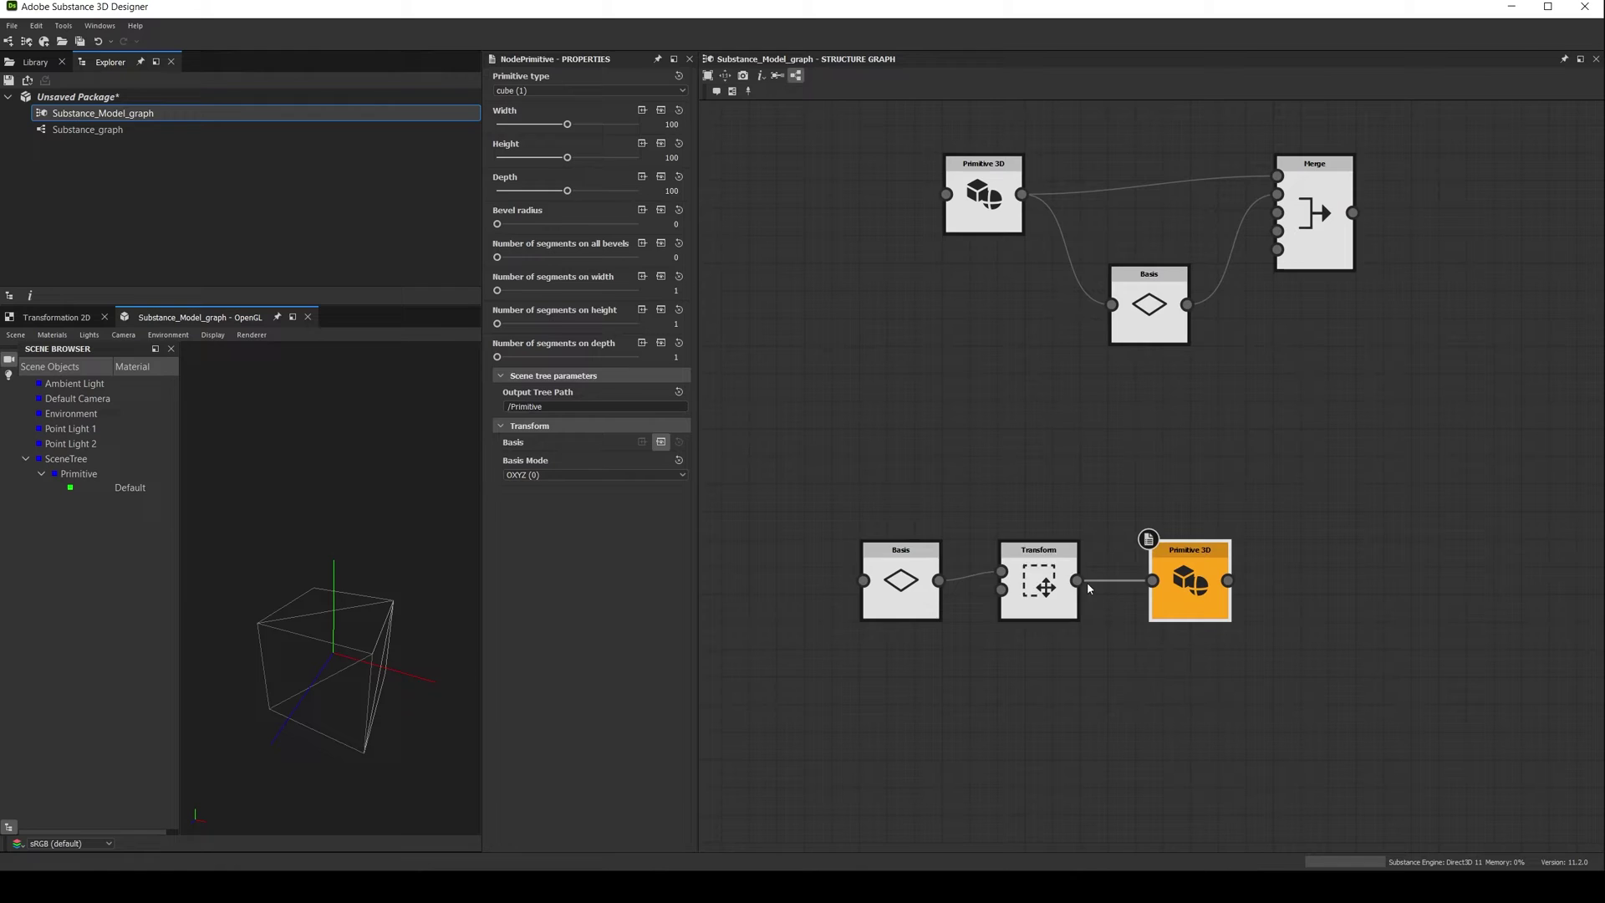
- Flatten the cube with a Transform Scaling Y of 0.46
click(1055, 595)
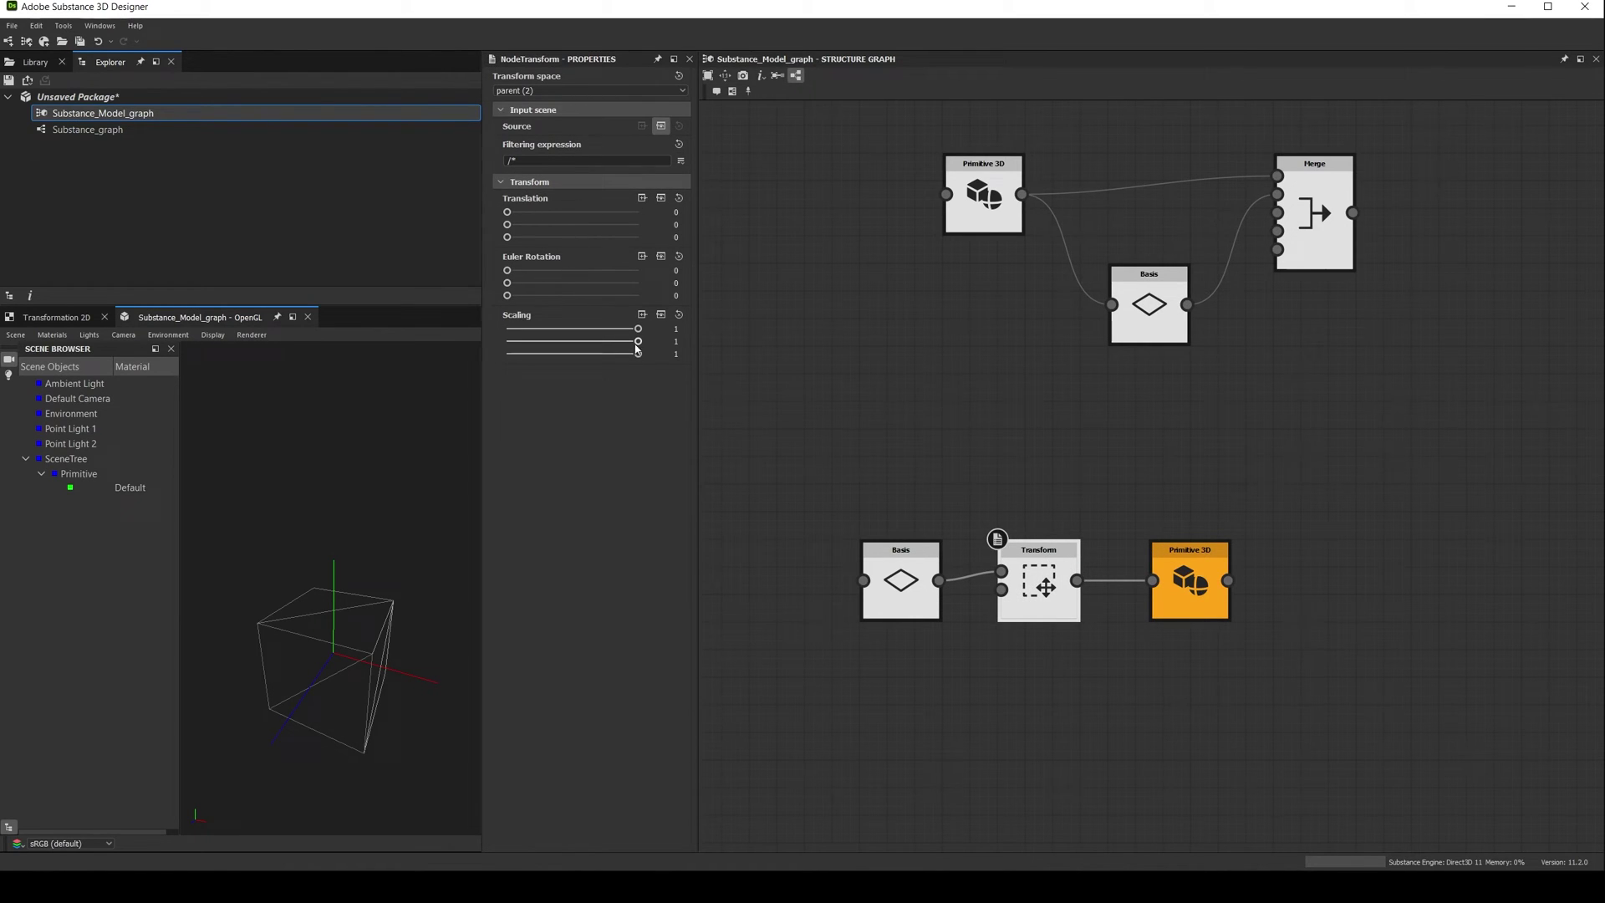
drag(636, 343, 569, 354)
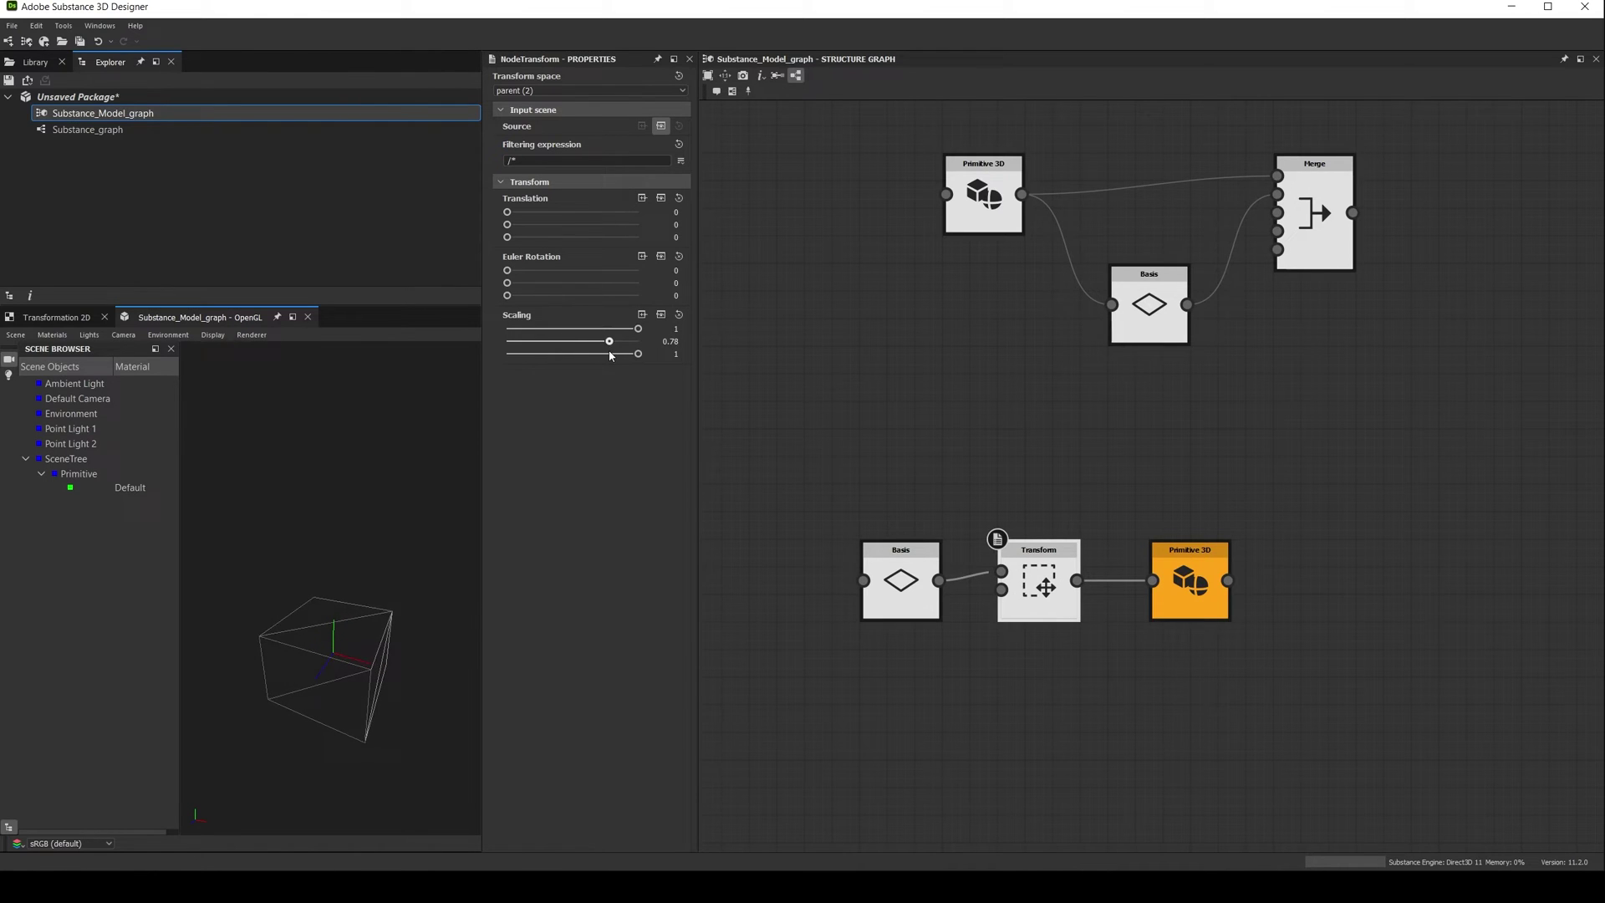
click(1195, 585)
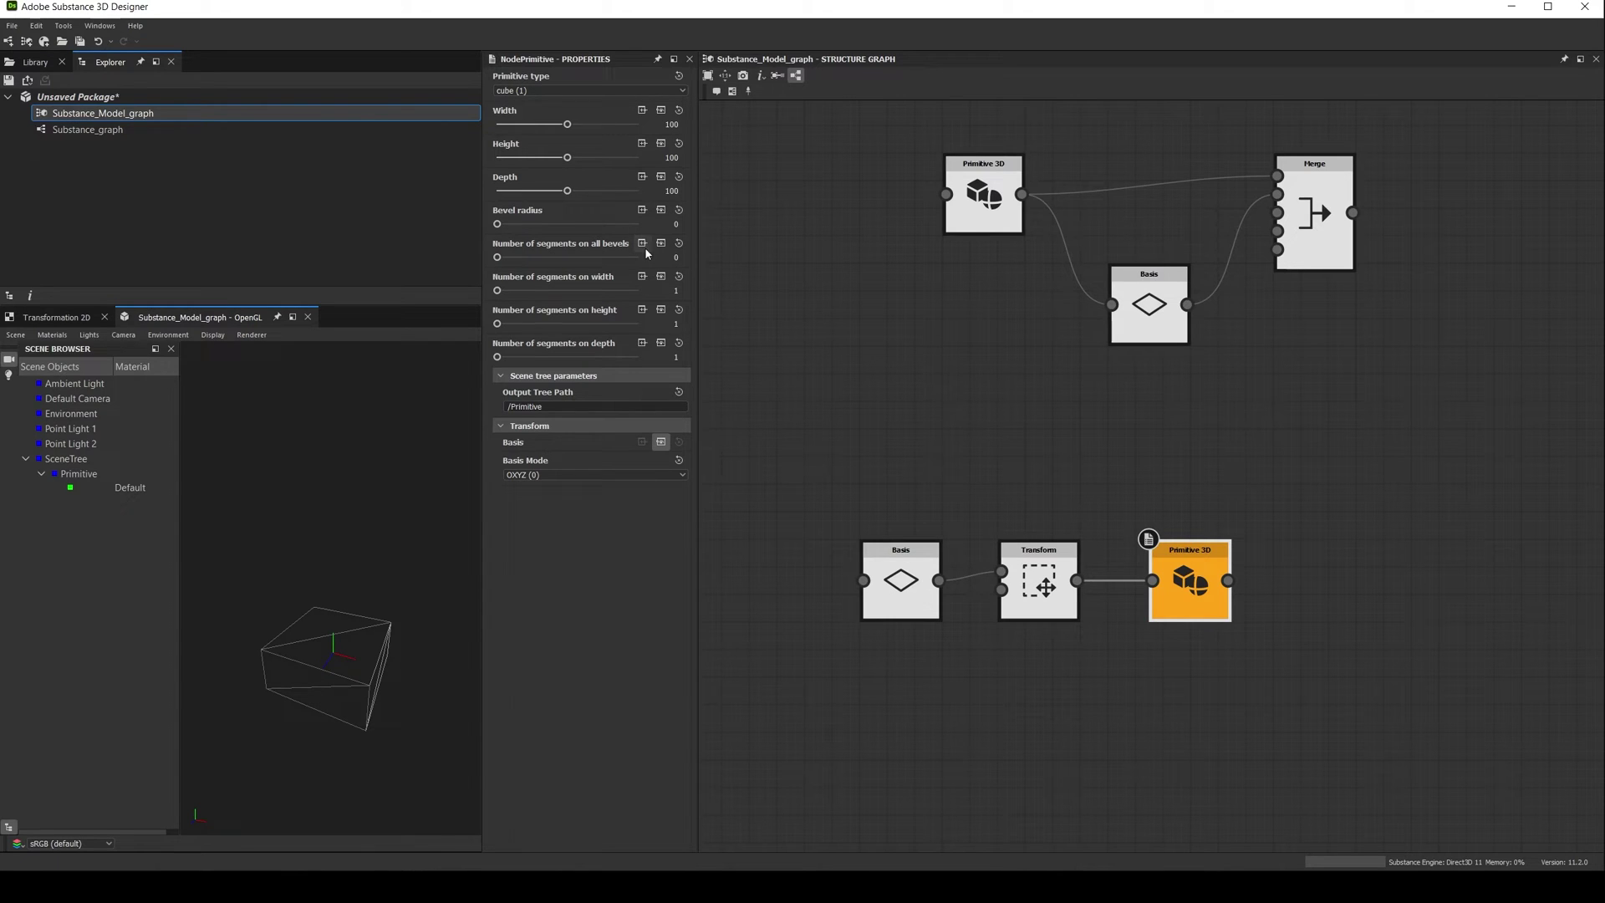
click(1038, 589)
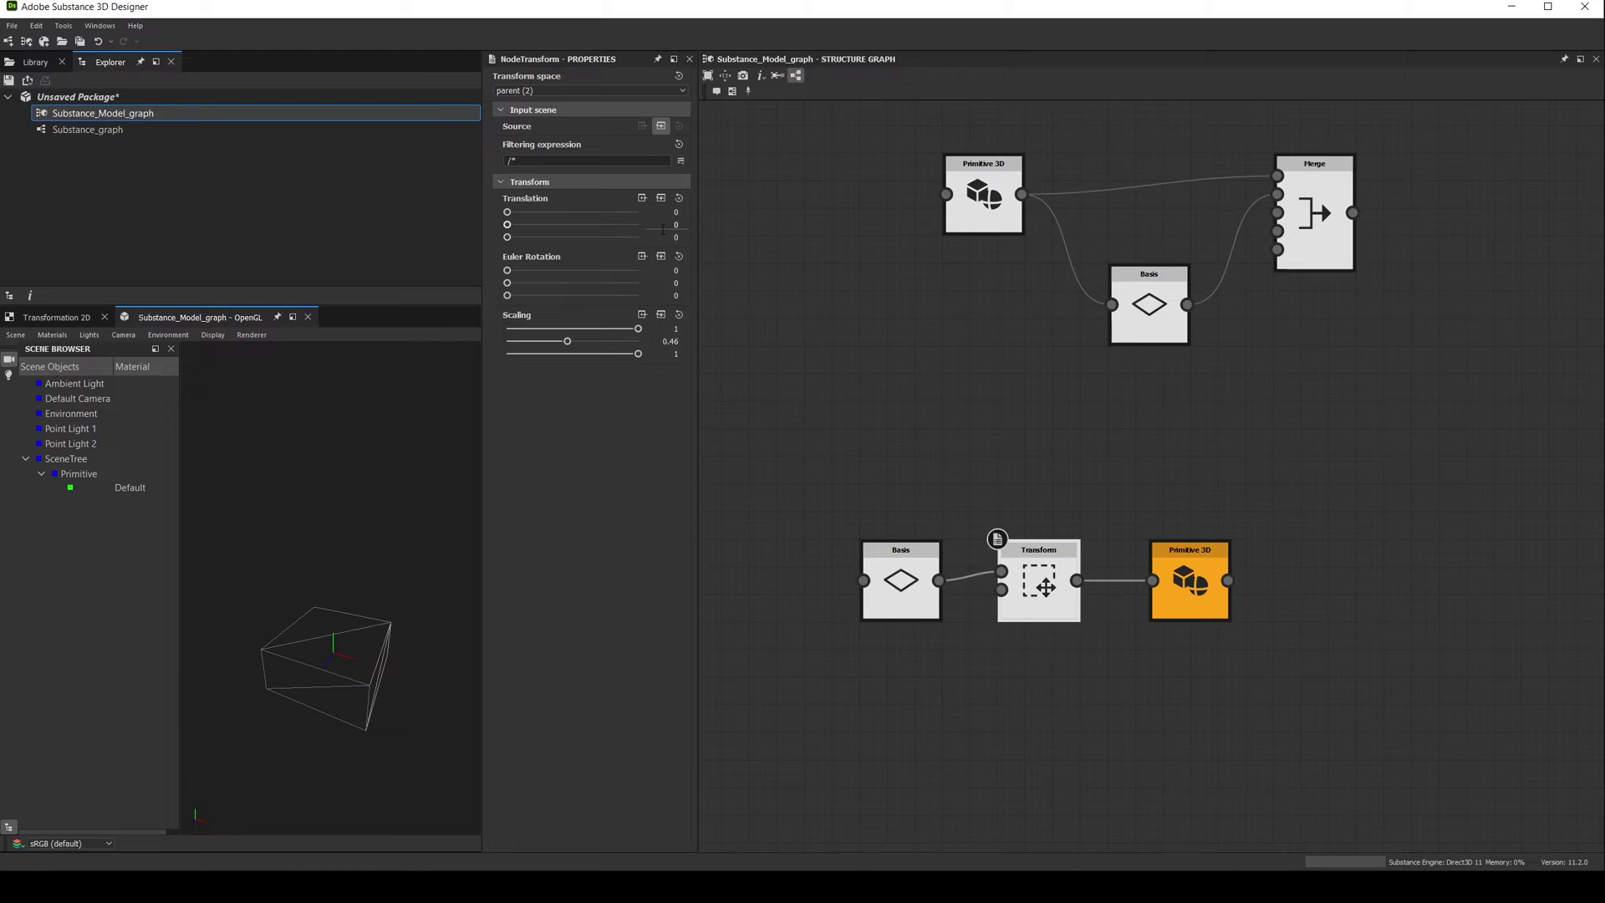
- Set the Transform's Translation Y to 50 and Euler Rotation X to 60
click(675, 224)
text(50)
key(Return)
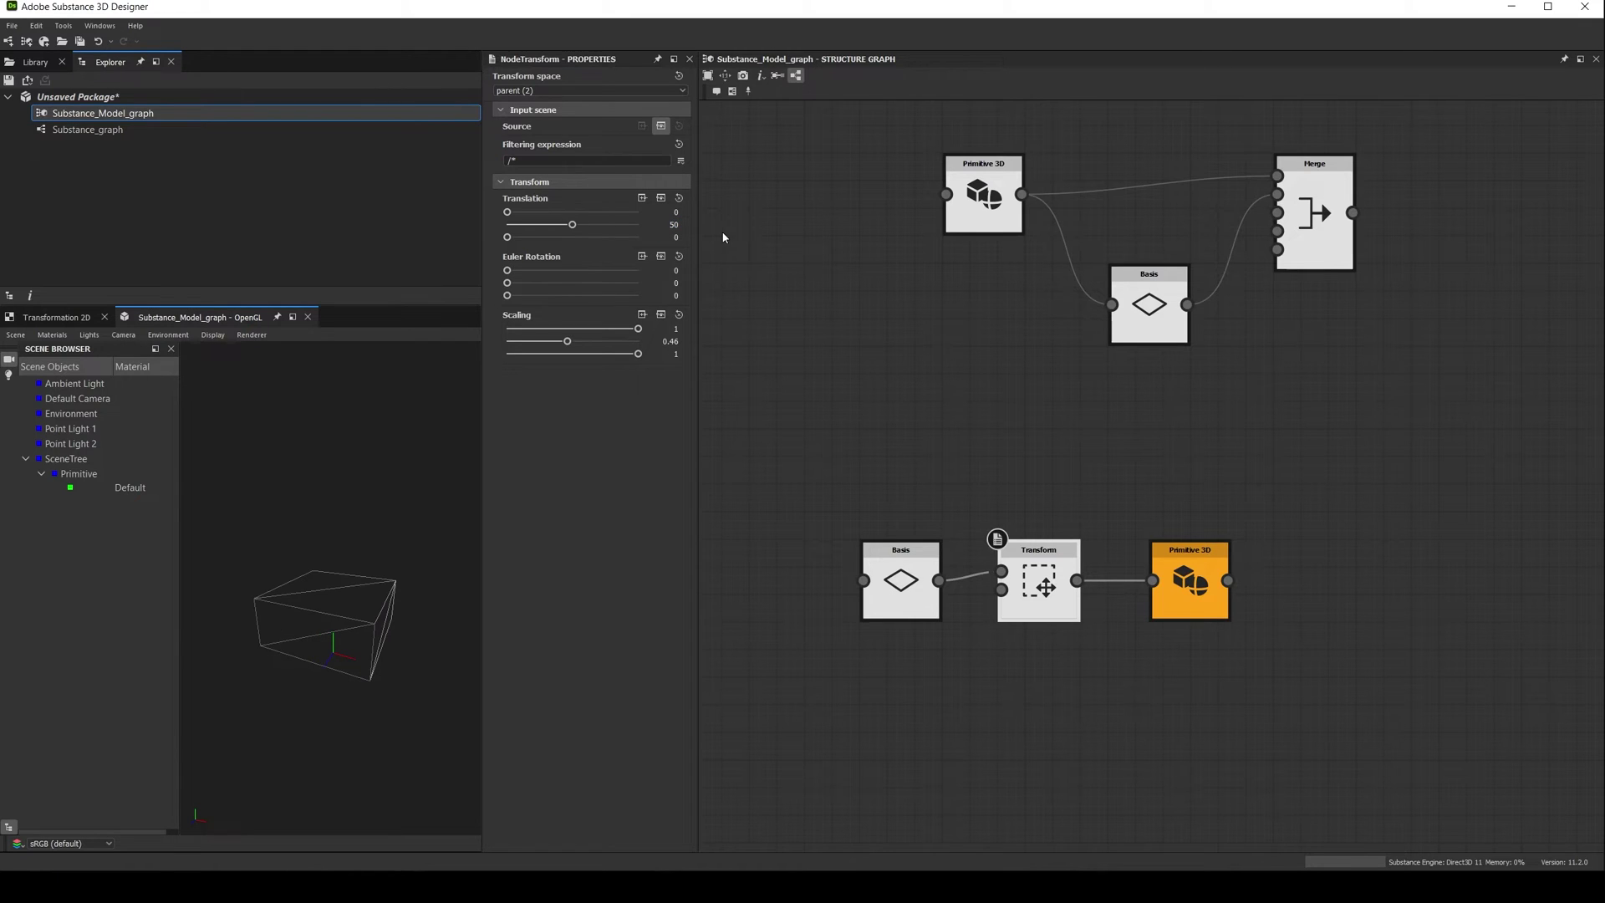
double_click(675, 270)
text(60)
key(Return)
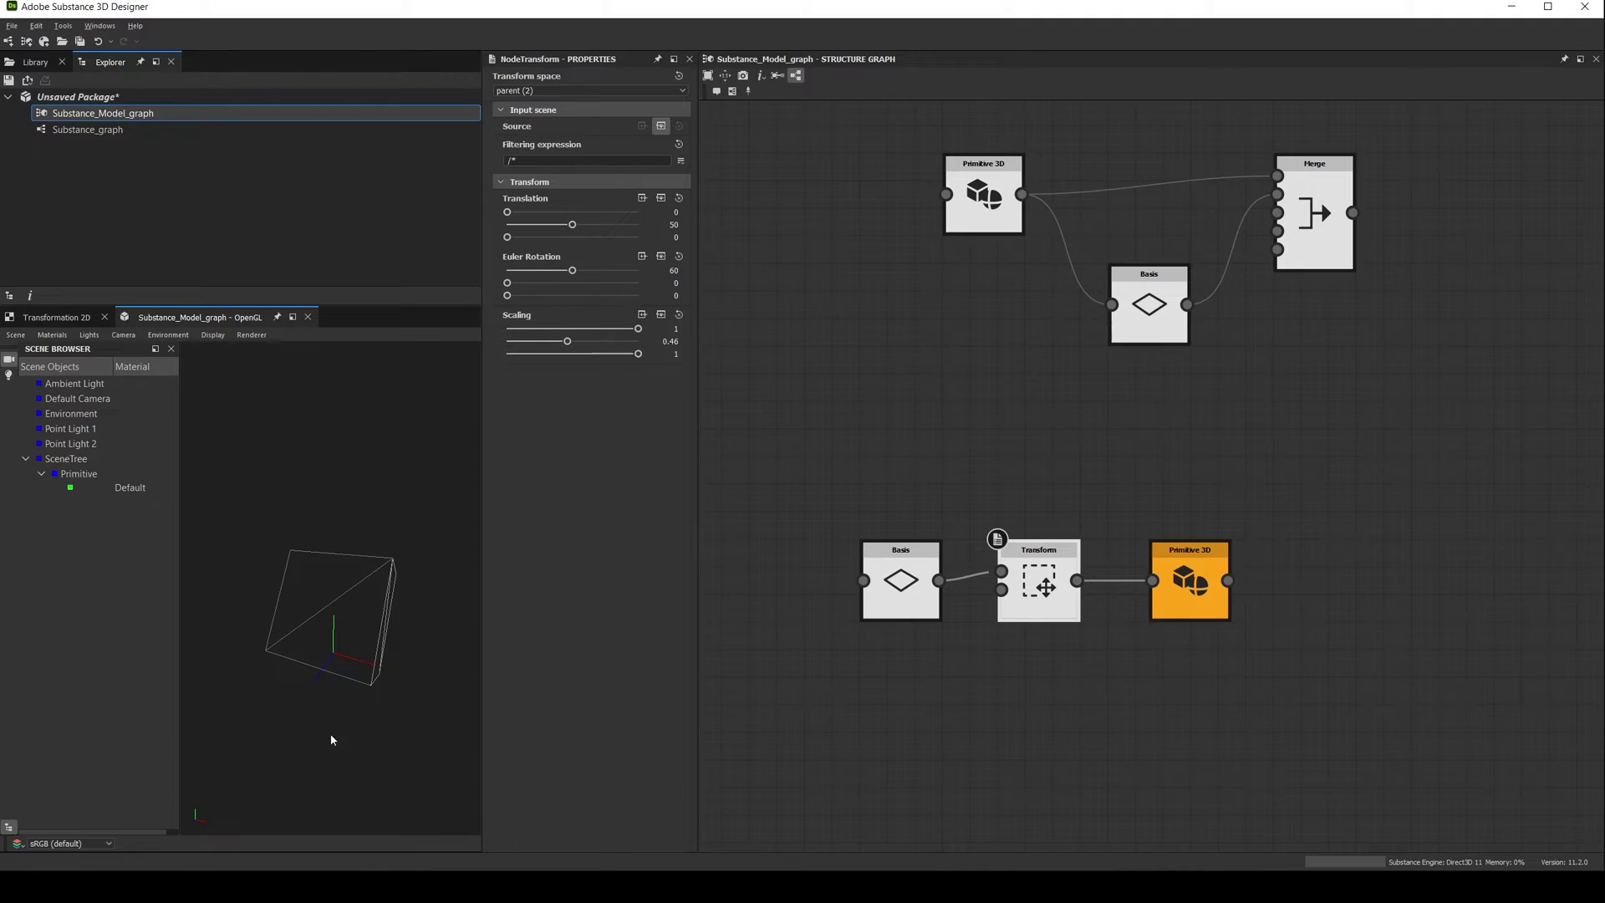
drag(331, 740, 430, 611)
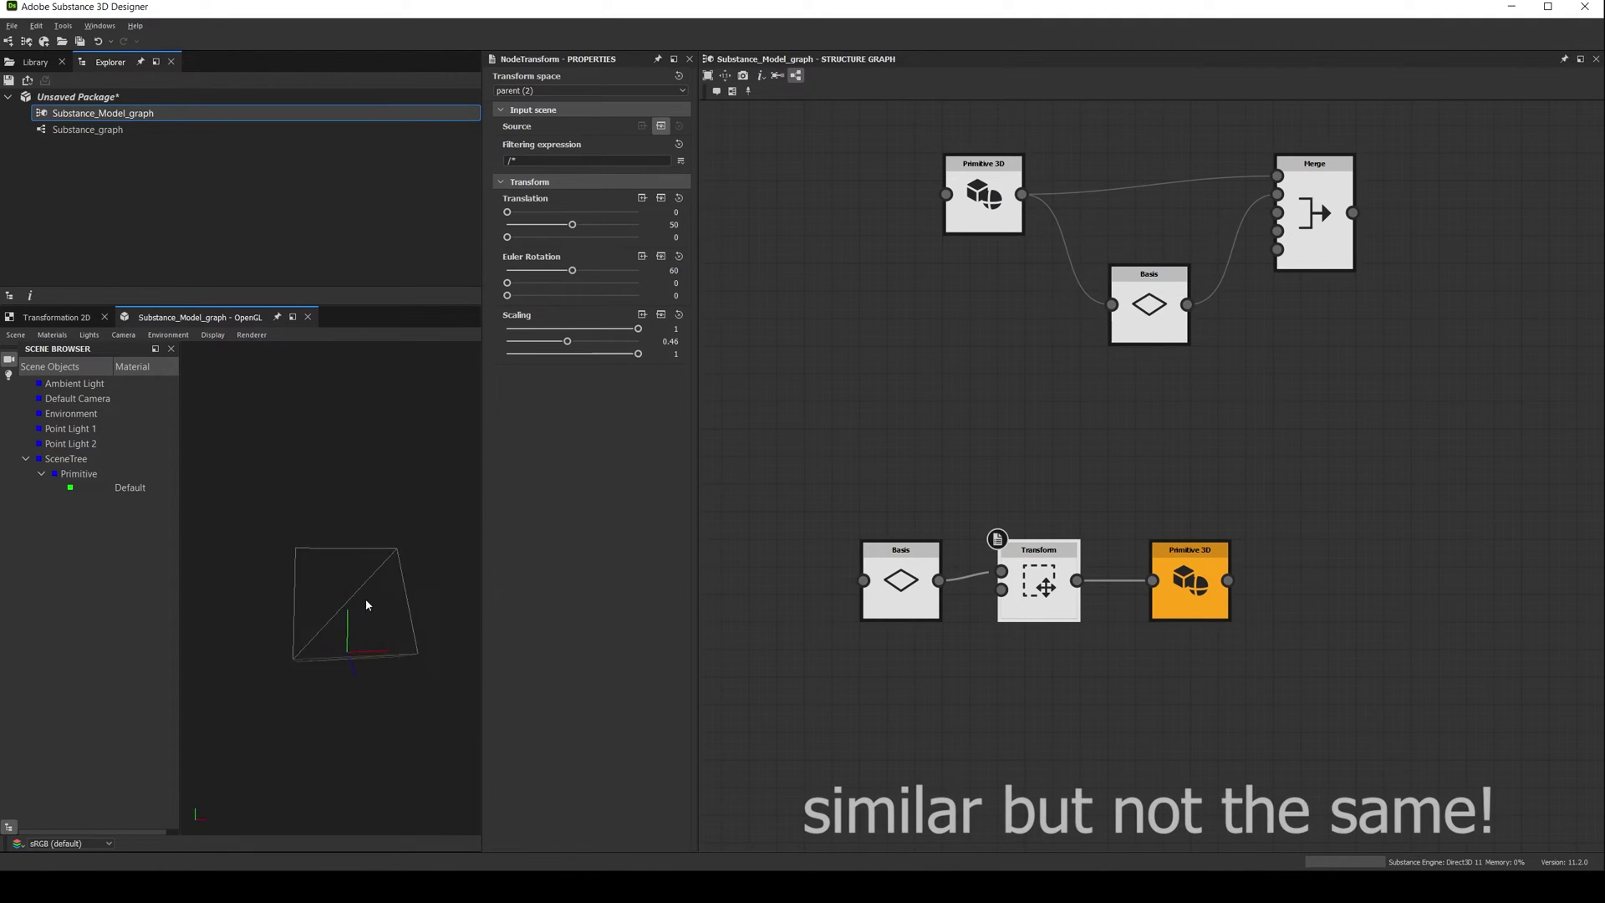
mouse_move(366, 603)
mouse_down()
mouse_move(294, 602)
mouse_move(245, 567)
mouse_move(346, 609)
mouse_up()
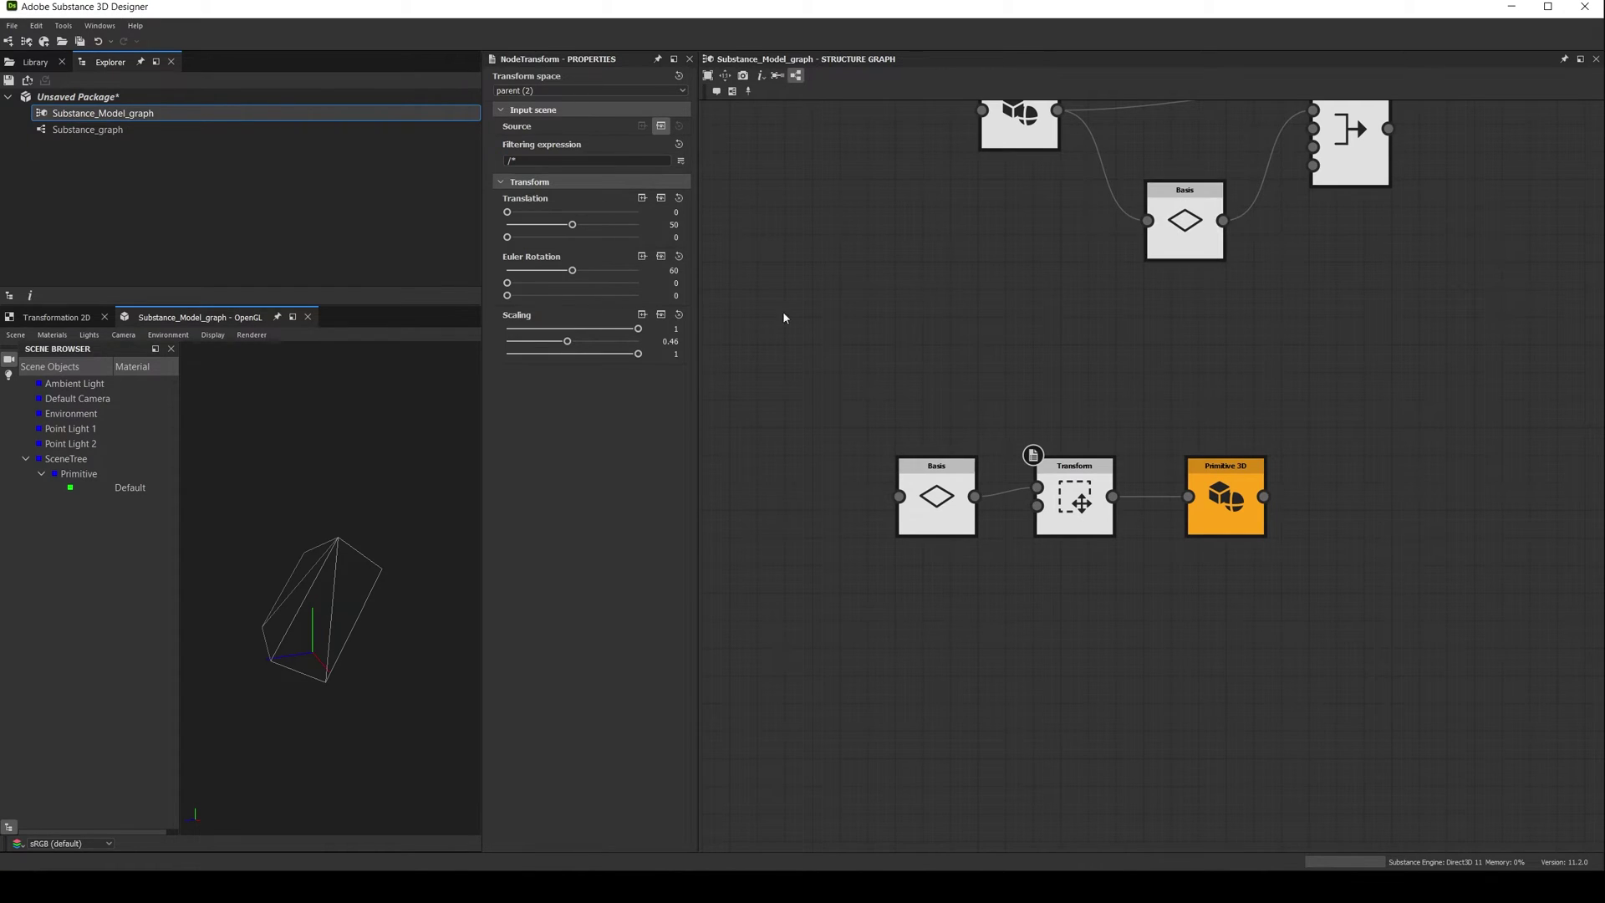
- Wire Basis into the Transform's first input, raise Translation Y to 67.14, then spin the Automata model
drag(1003, 493, 1037, 487)
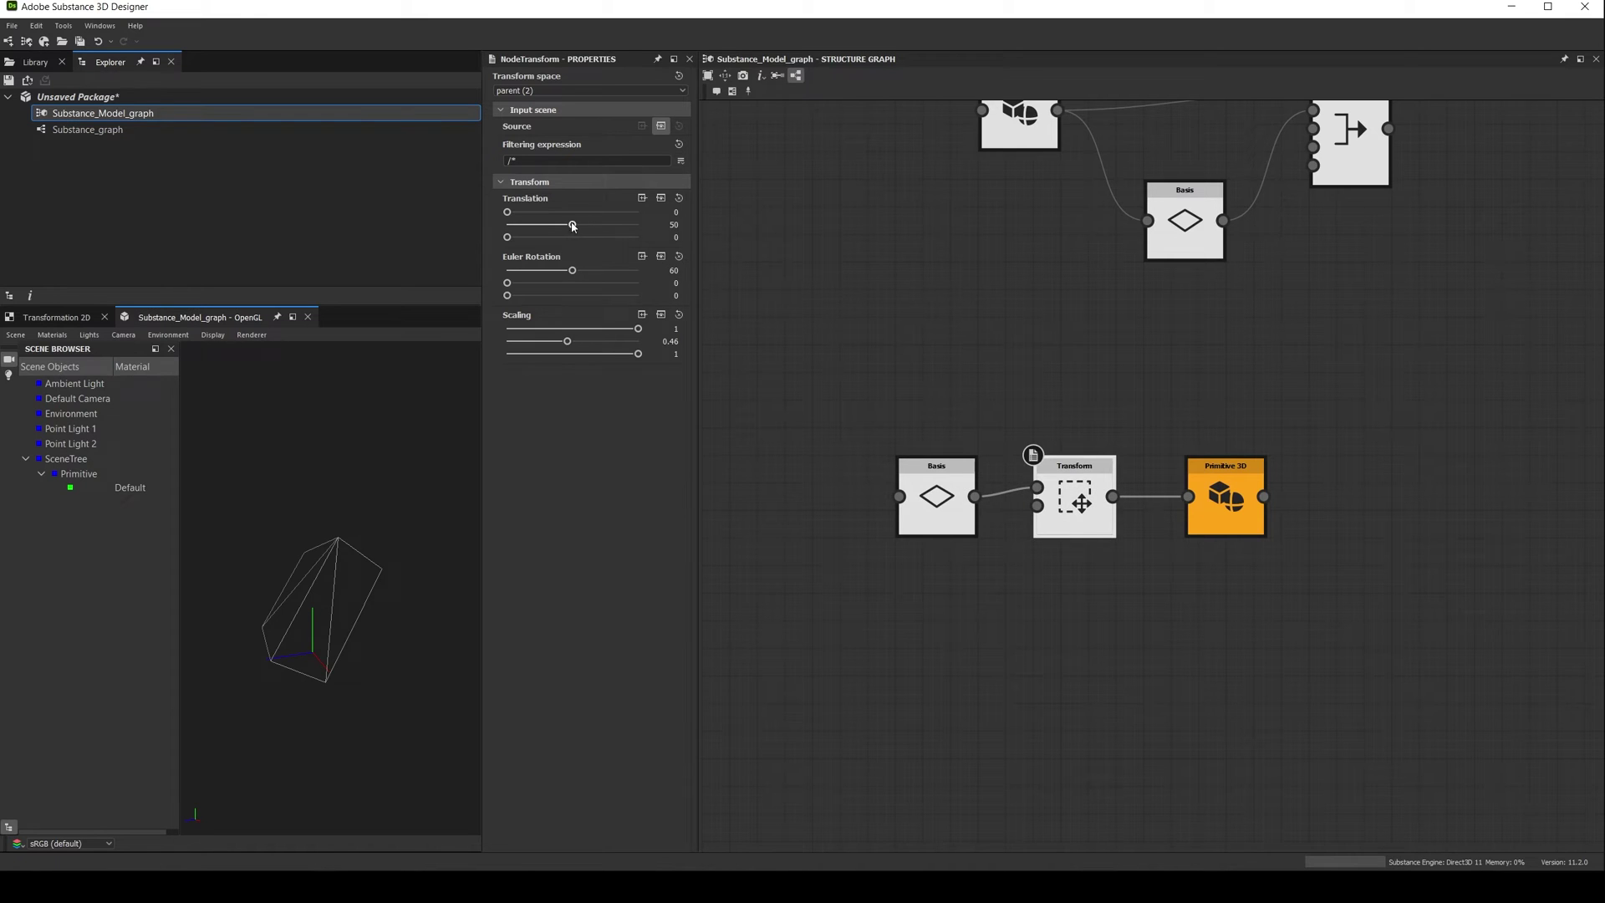
mouse_move(572, 226)
mouse_down()
mouse_move(539, 227)
mouse_move(617, 227)
mouse_move(582, 229)
mouse_up()
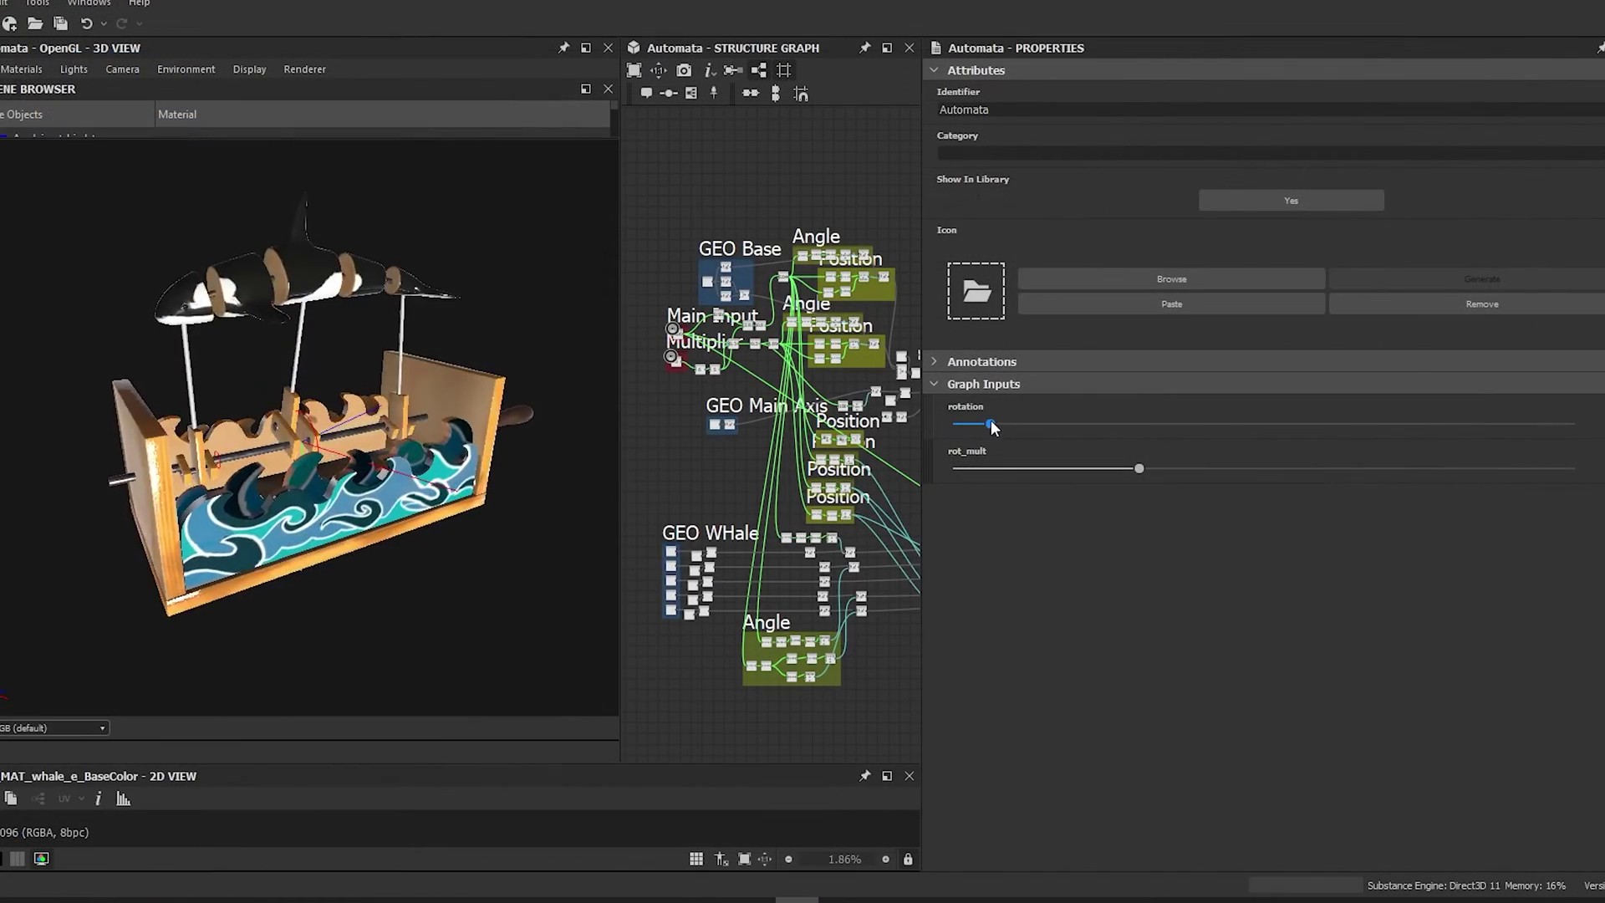
drag(991, 419, 1200, 424)
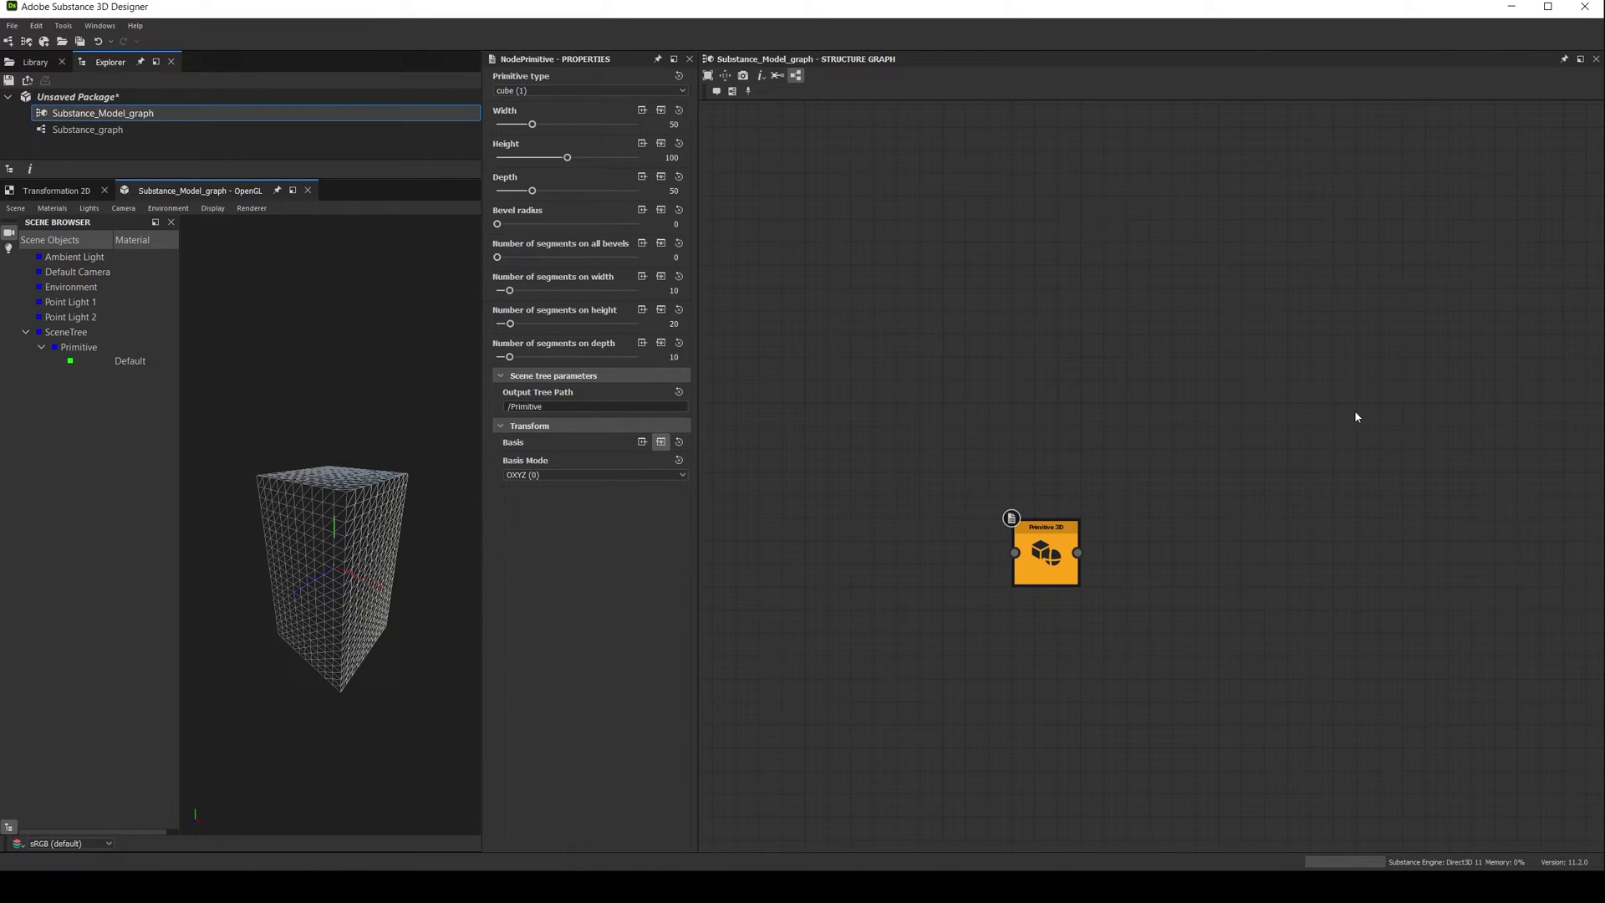
- Center the Primitive 3D cube in the graph and add a Basis node
middle_drag(1325, 478, 1245, 422)
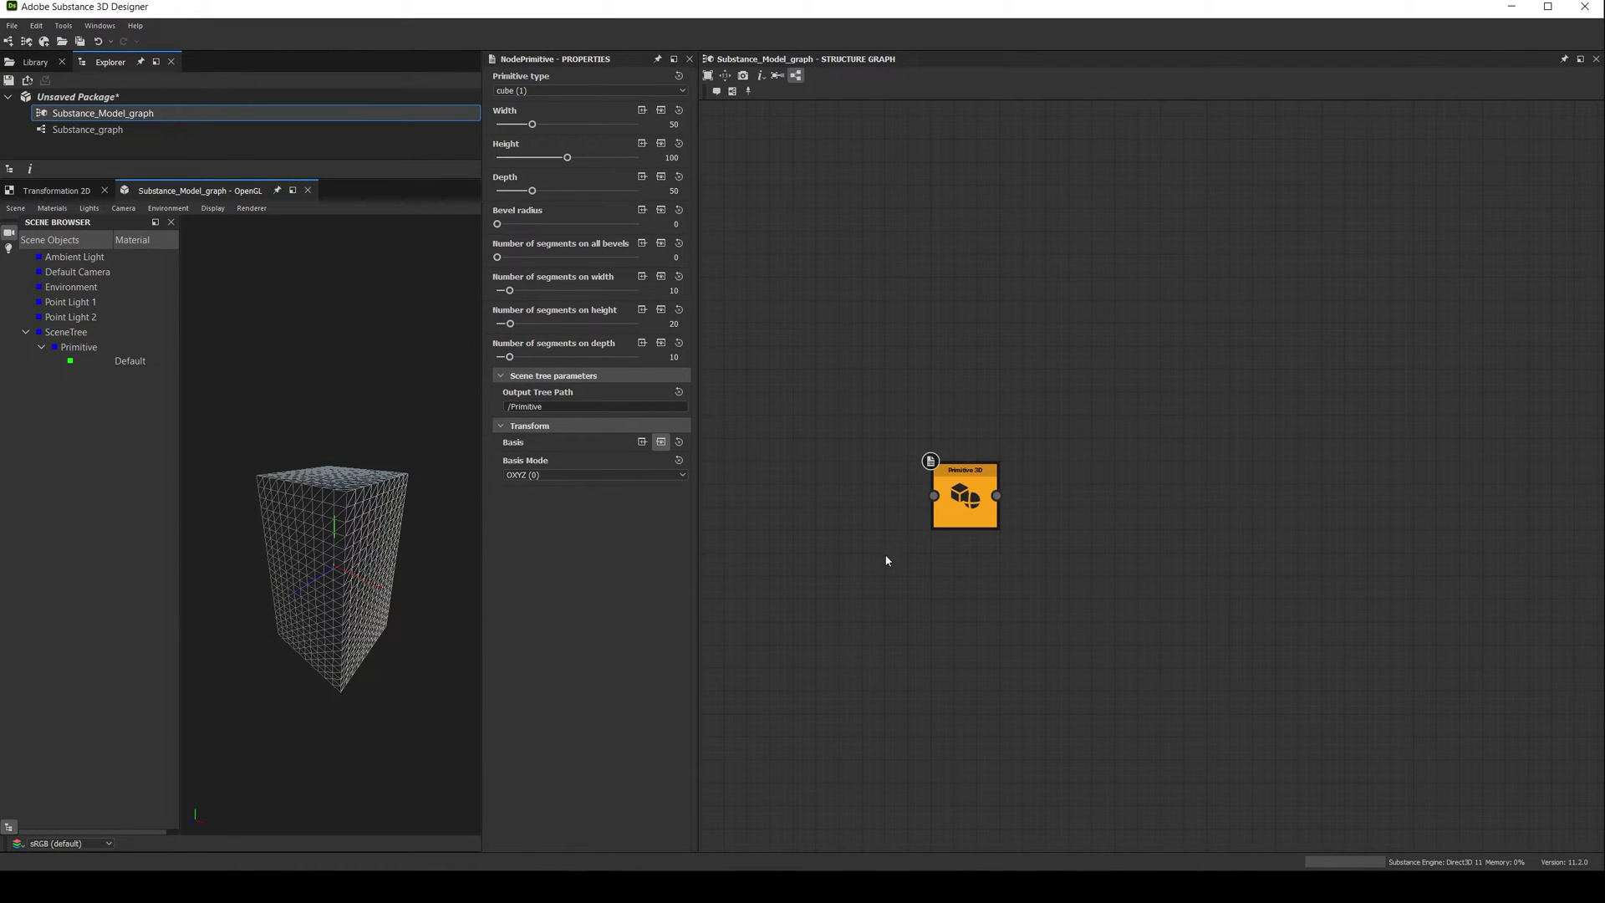
scroll(926, 535, up, 5)
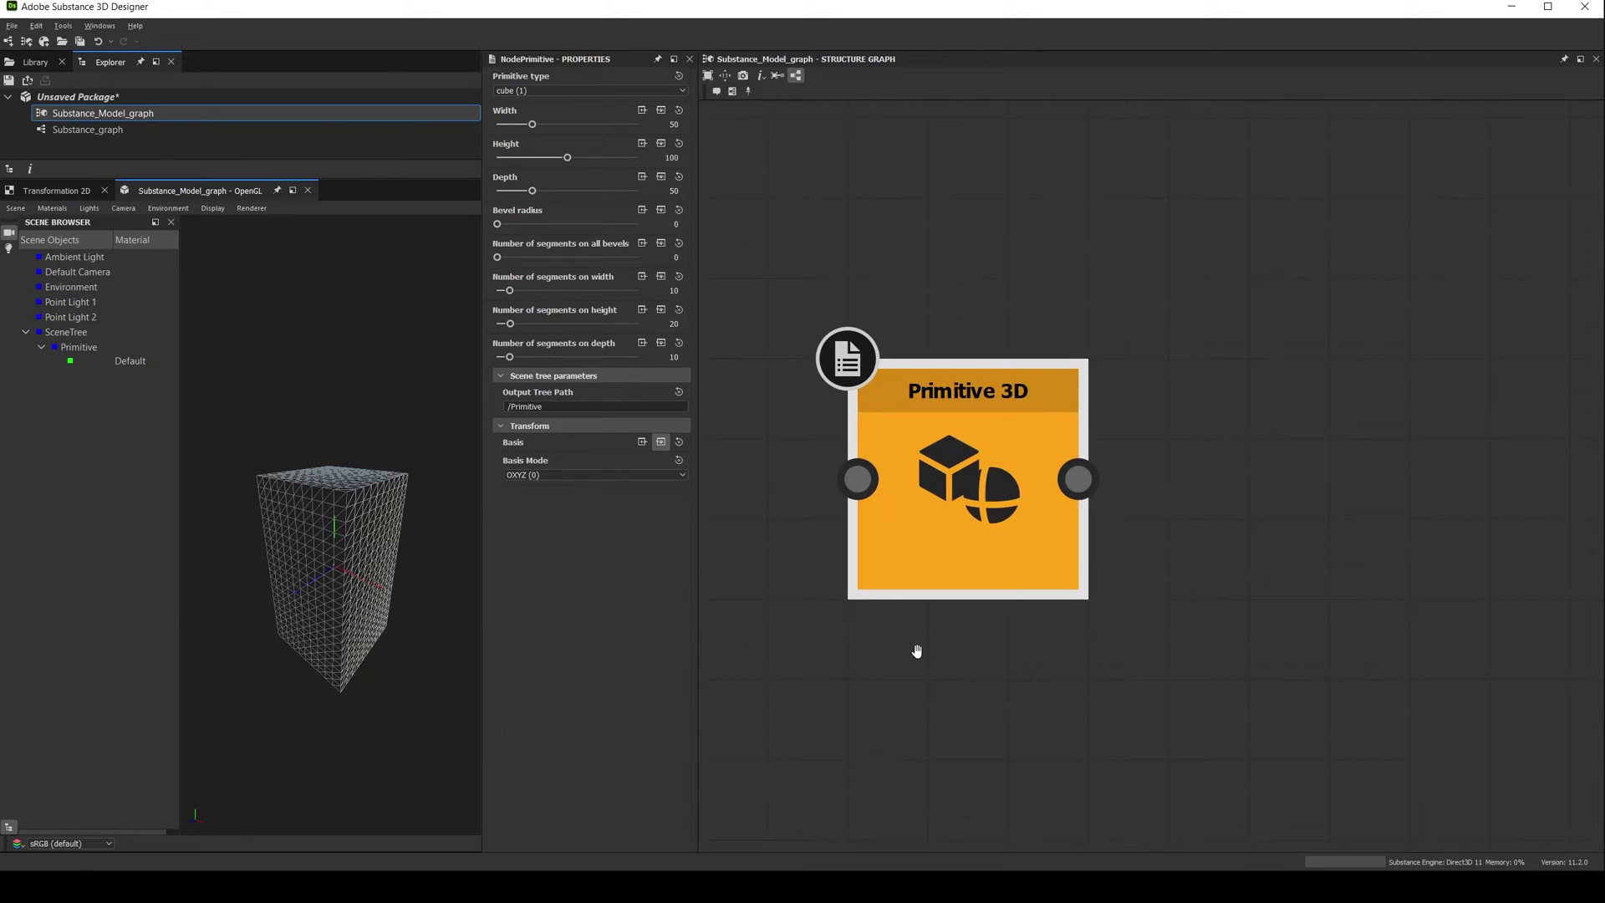
scroll(917, 650, down, 4)
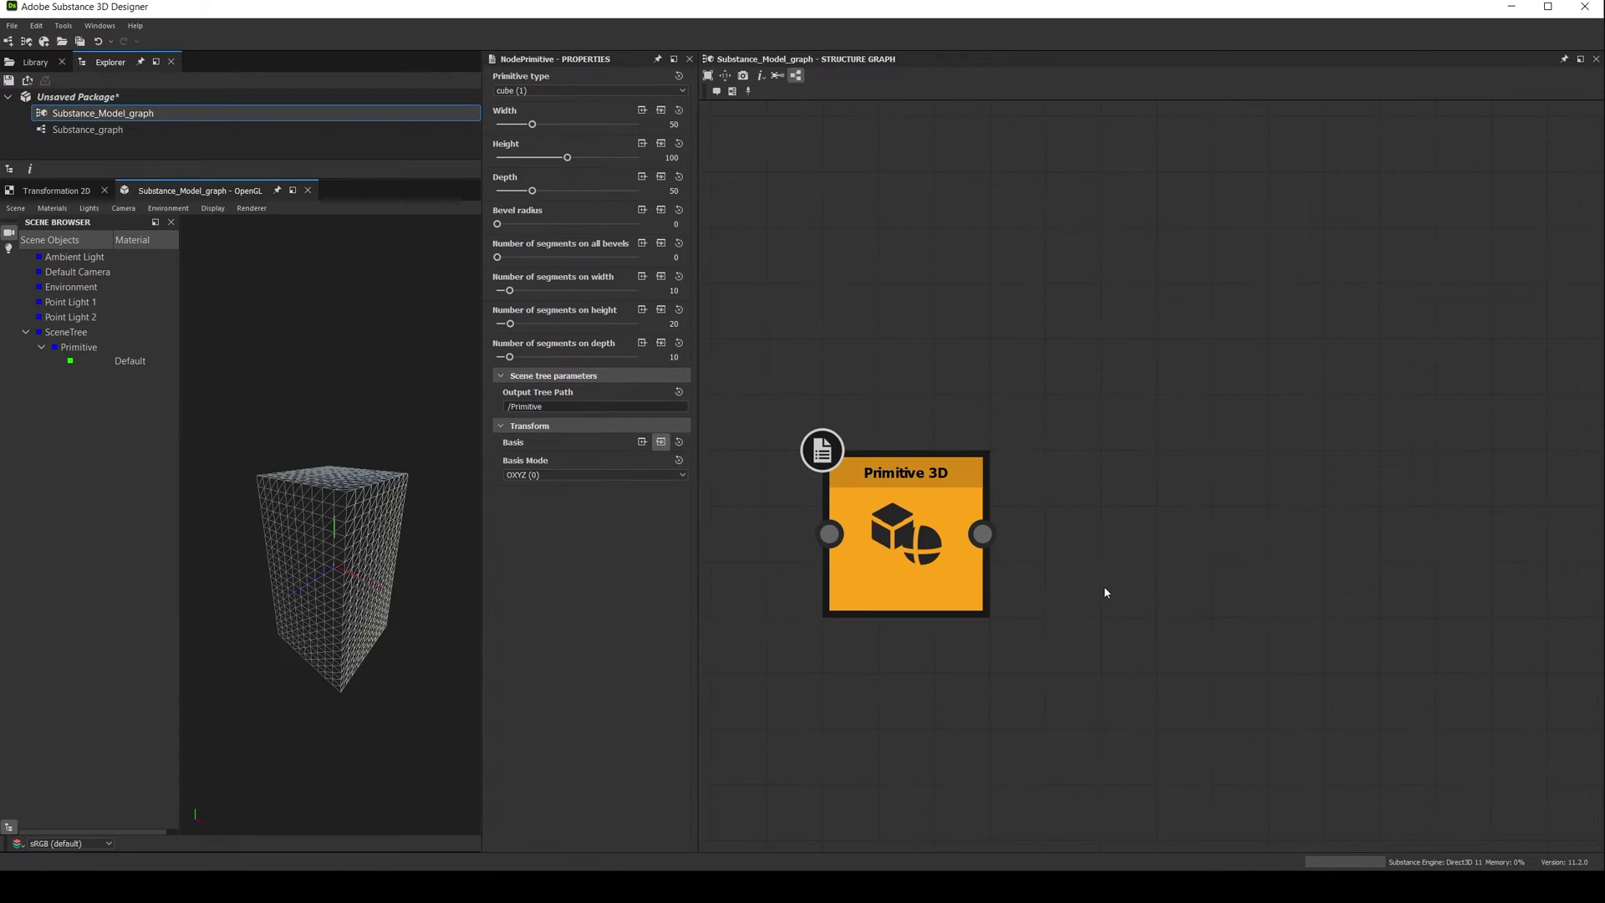
key(space)
text(basis)
key(Return)
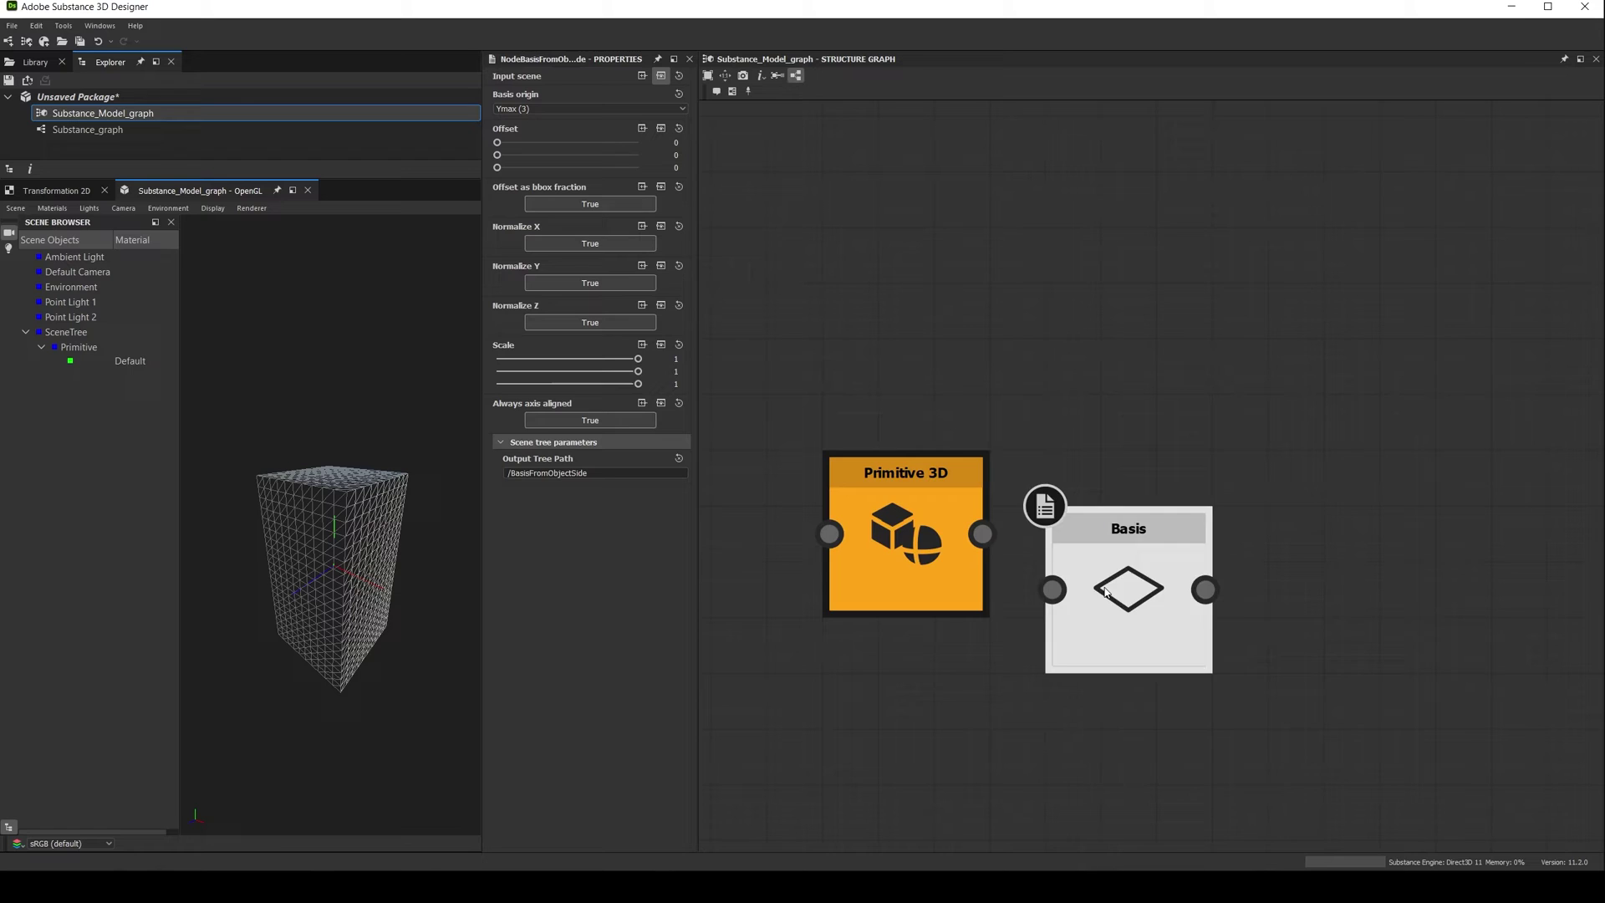
scroll(1140, 506, down, 3)
- Add a Transform node and a Merge node below it
key(space)
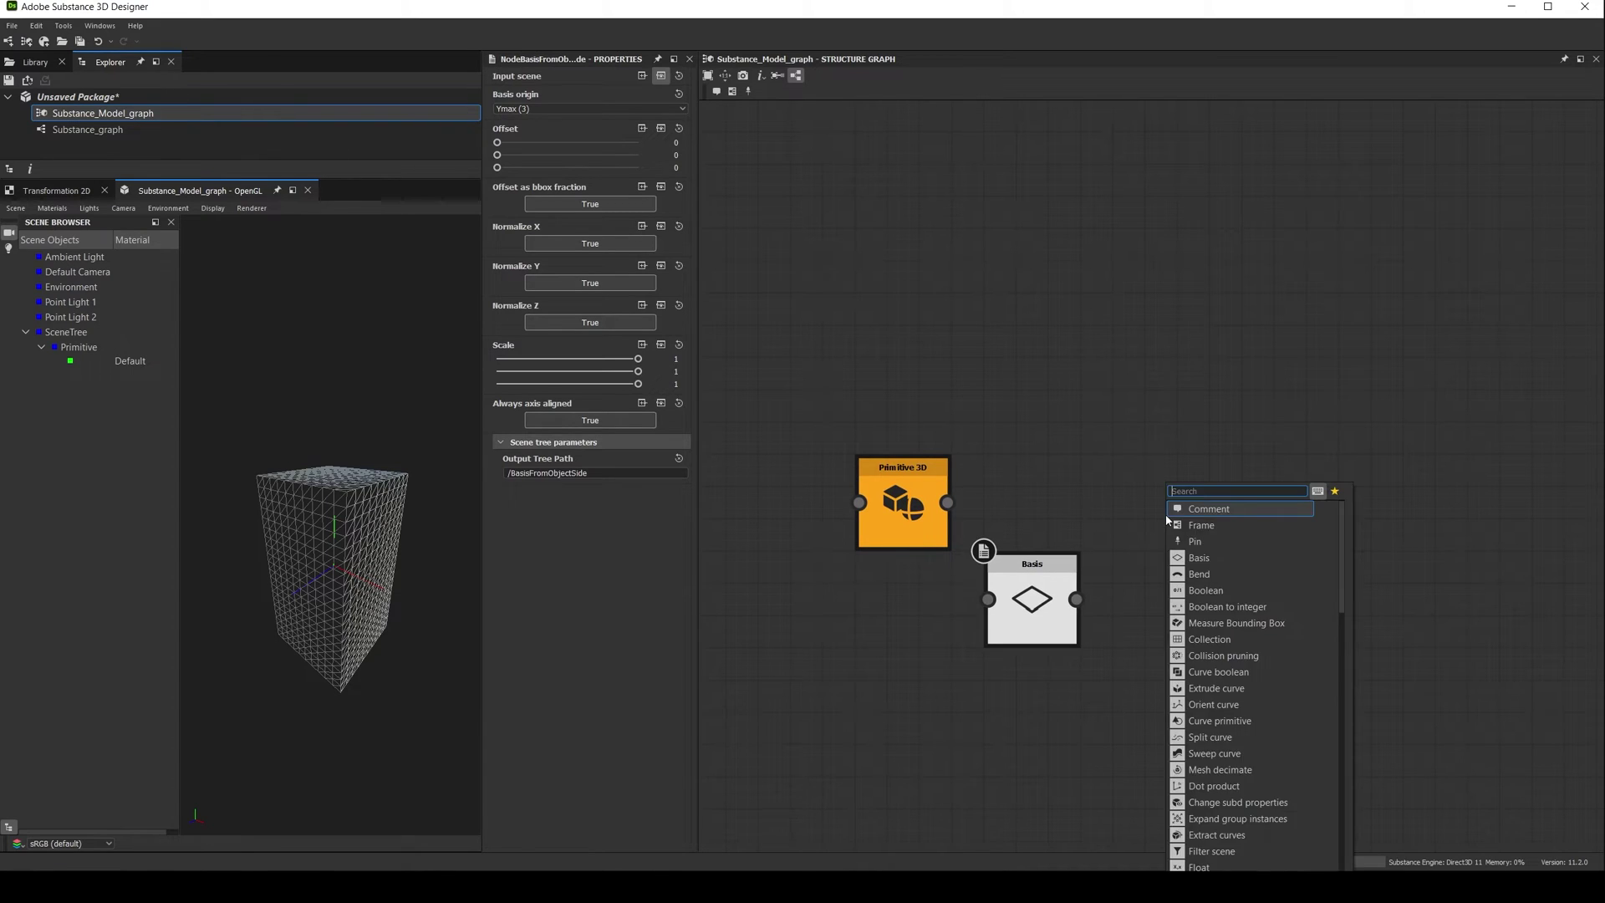
text(trans)
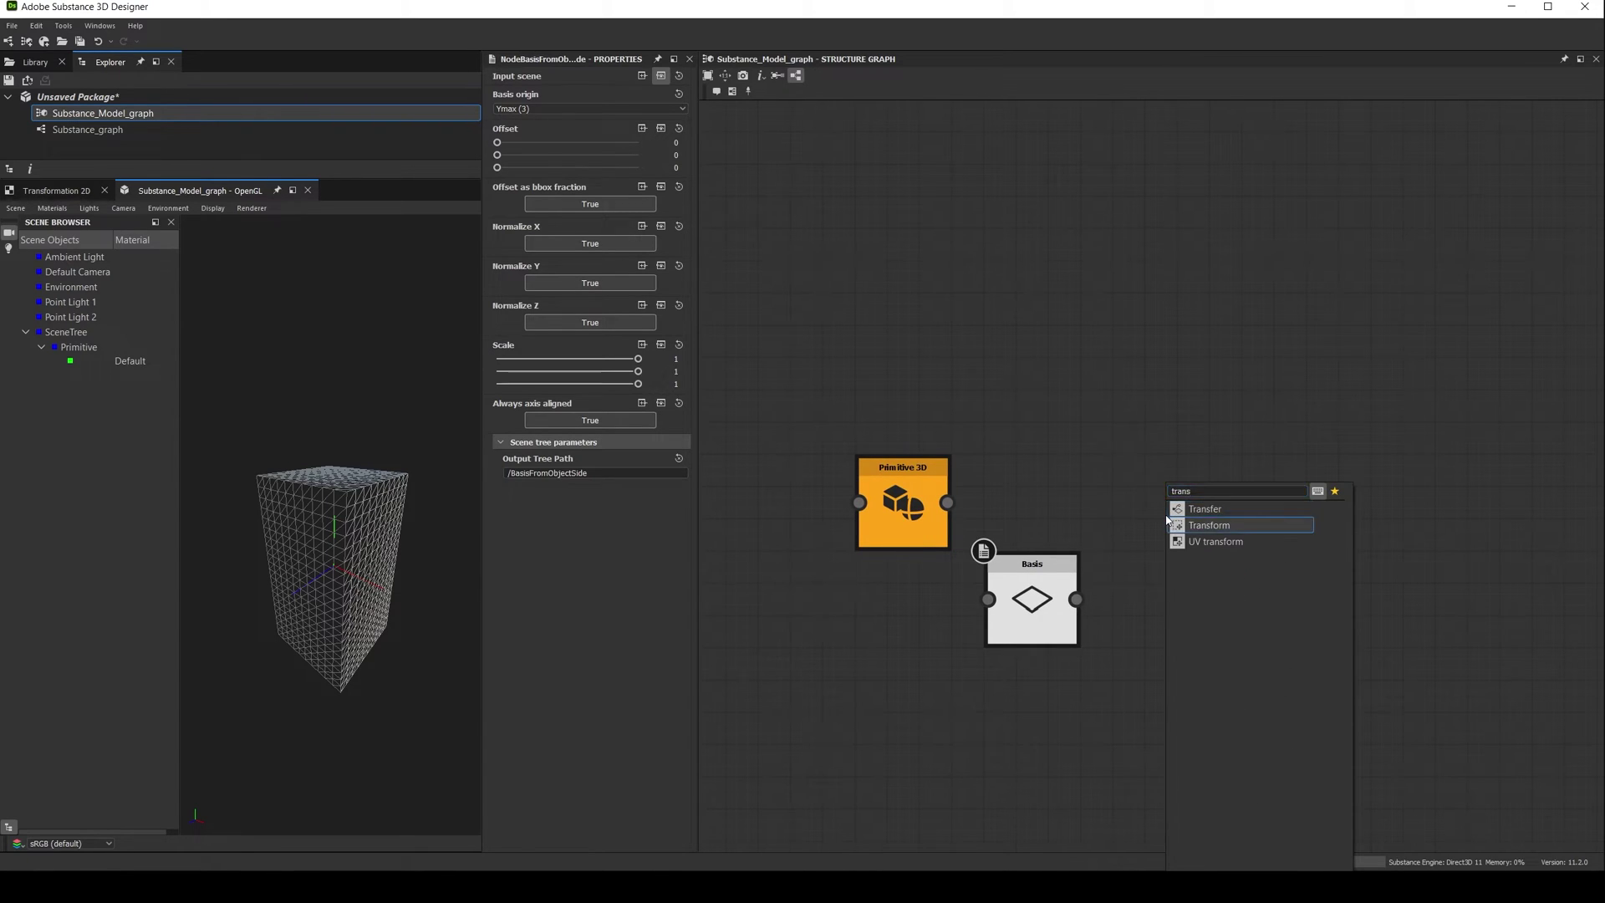
click(1170, 523)
key(space)
text(merge)
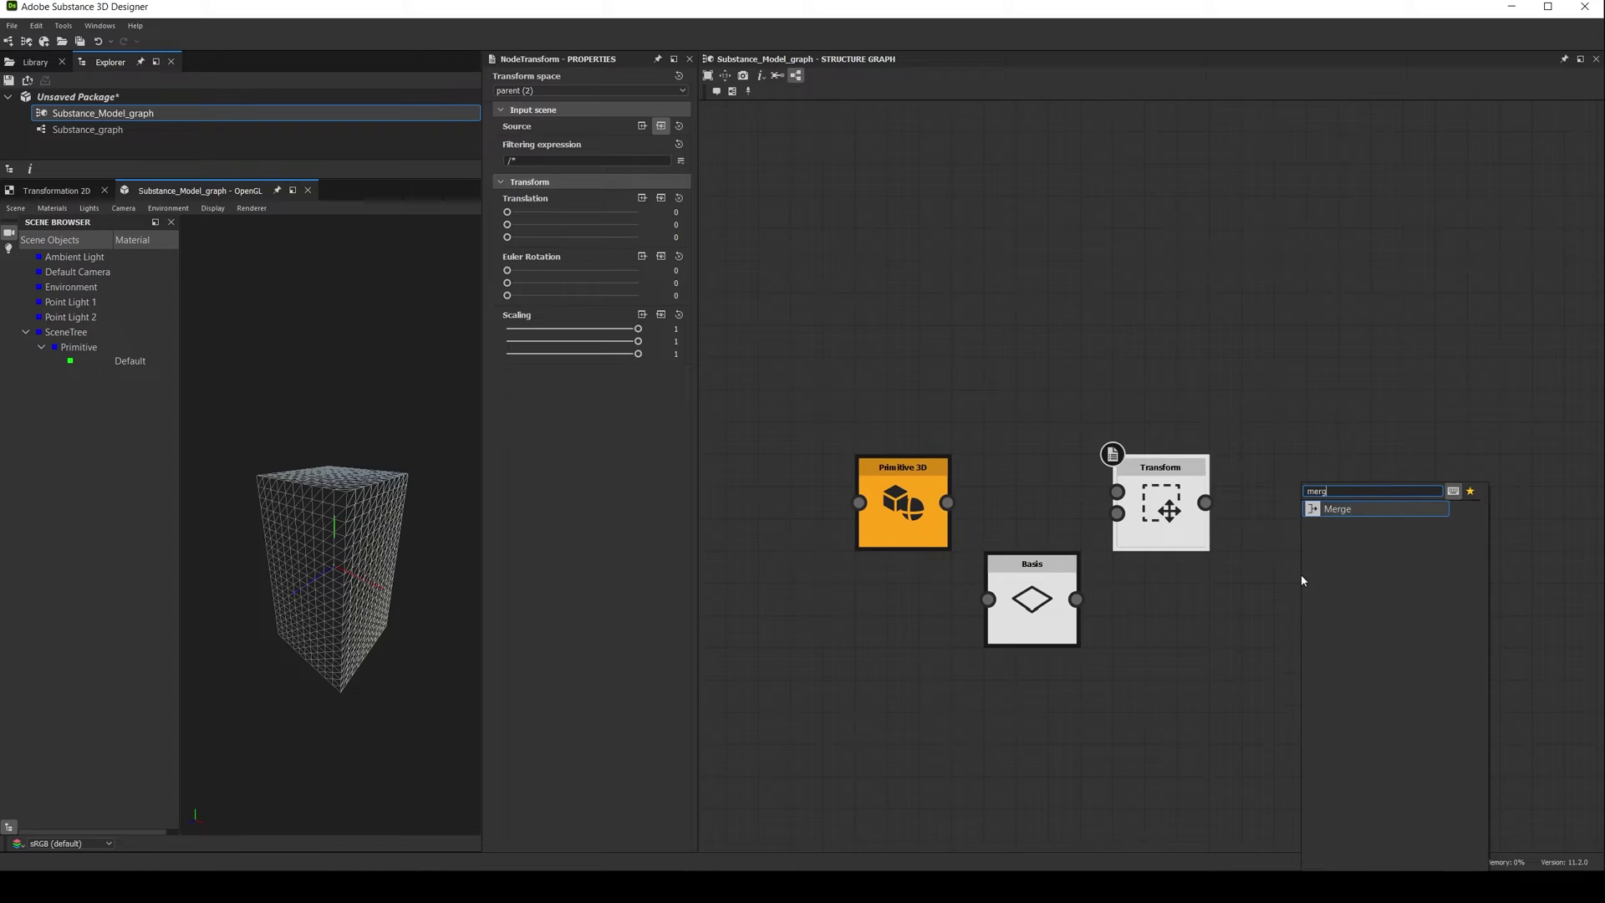
key(Return)
drag(1308, 547, 1308, 583)
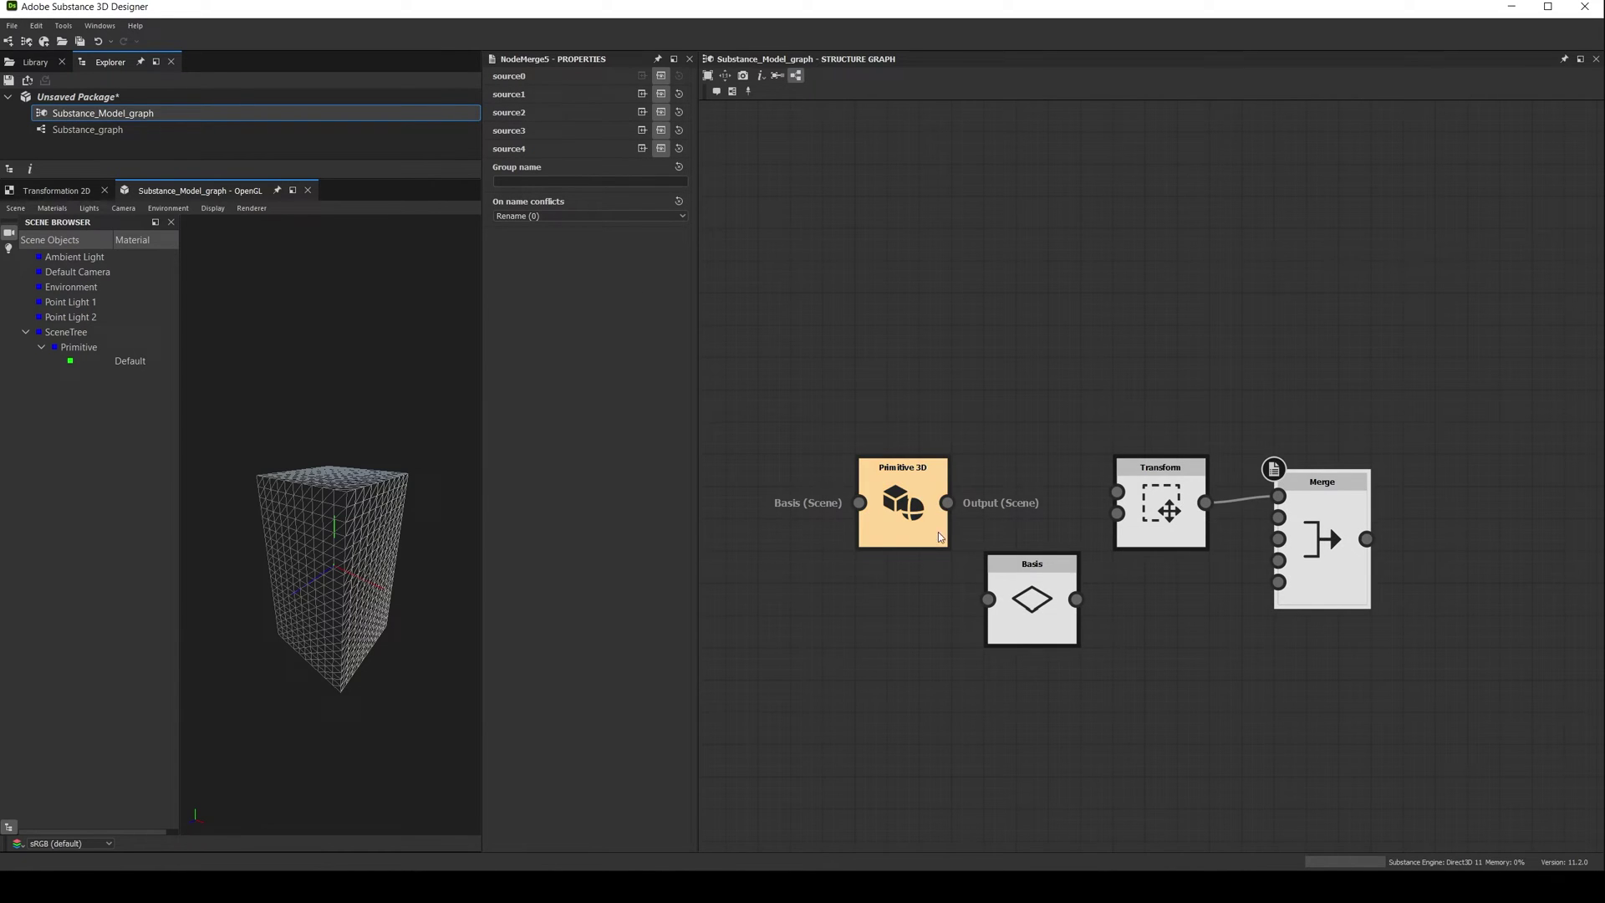
- Wire the cube into Basis, Transform Source and Merge, Basis into Transform Basis; use custom basis space
drag(948, 503, 988, 599)
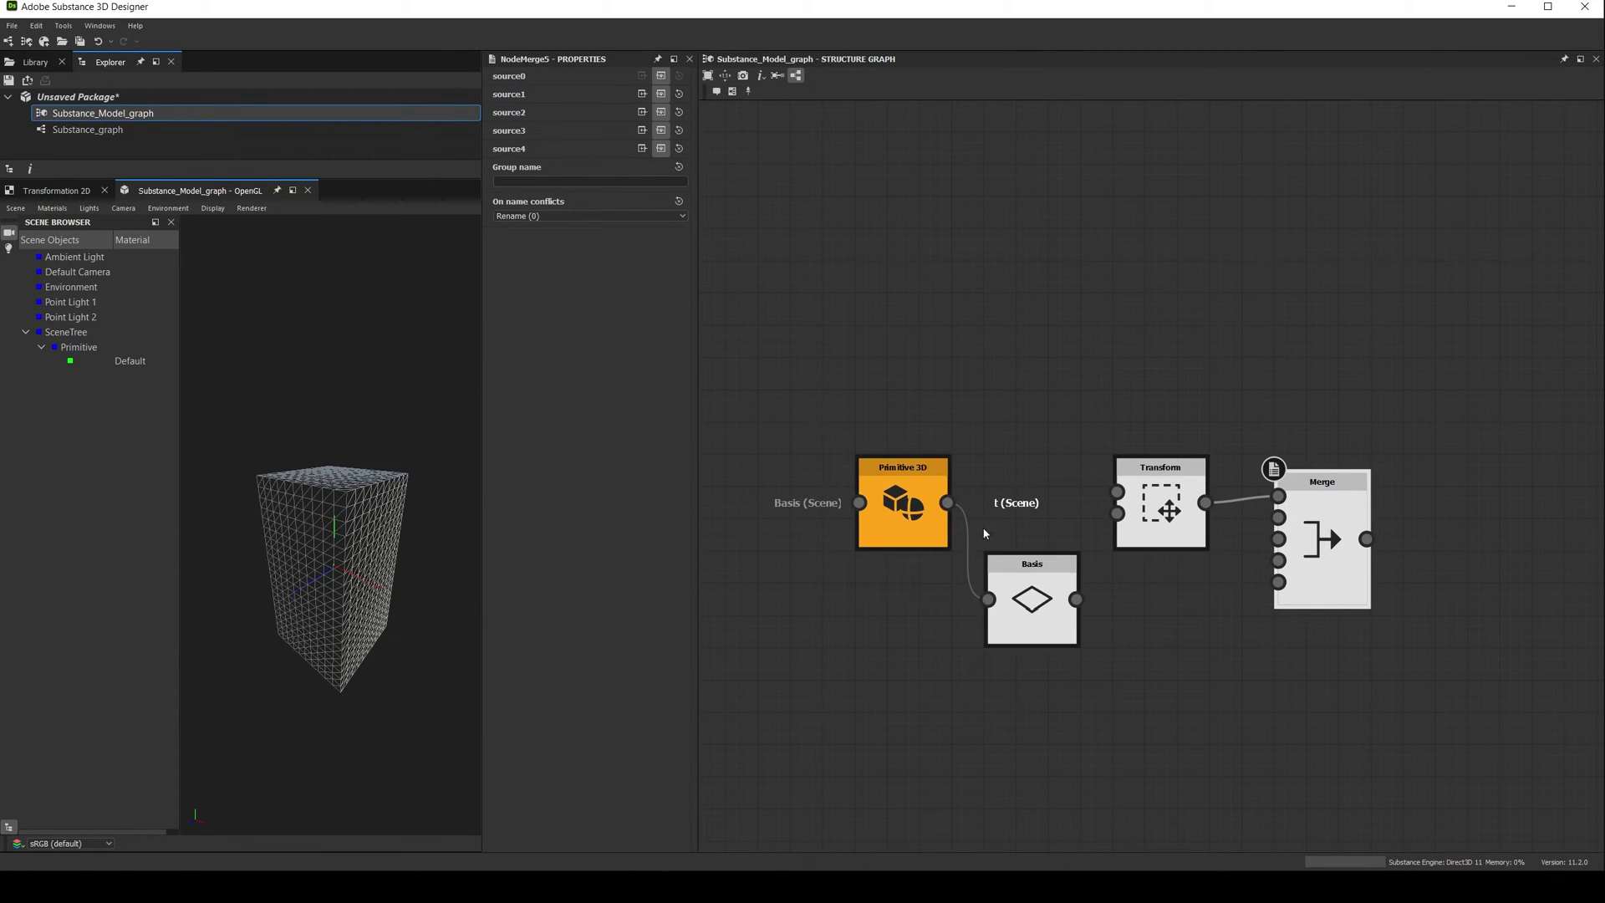
drag(946, 502, 1118, 492)
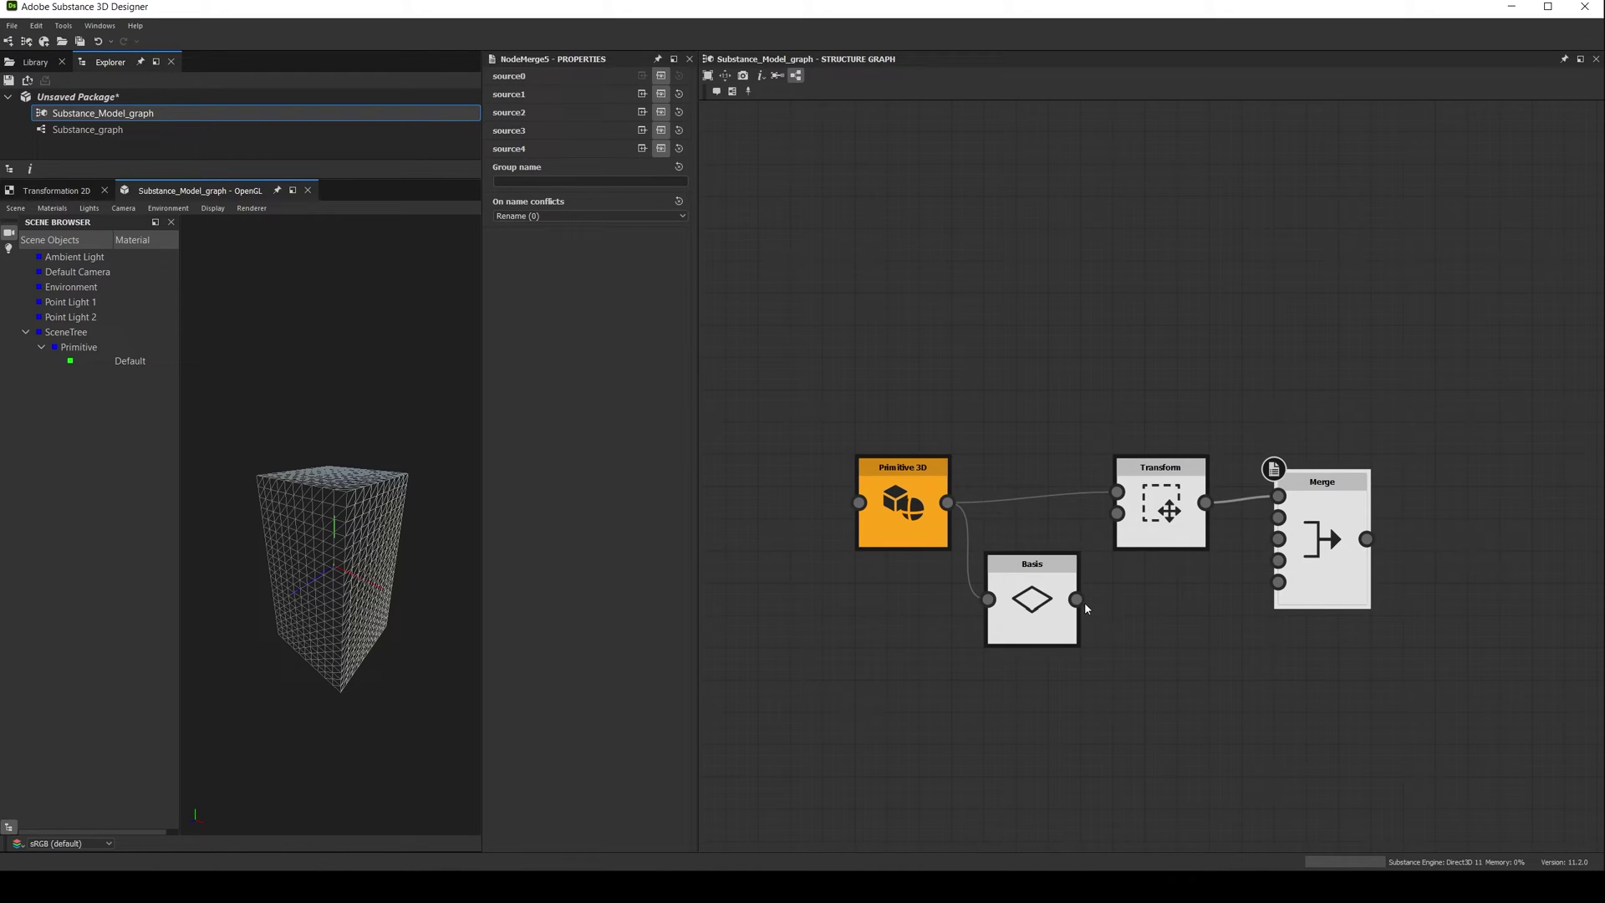
drag(1077, 600, 1120, 513)
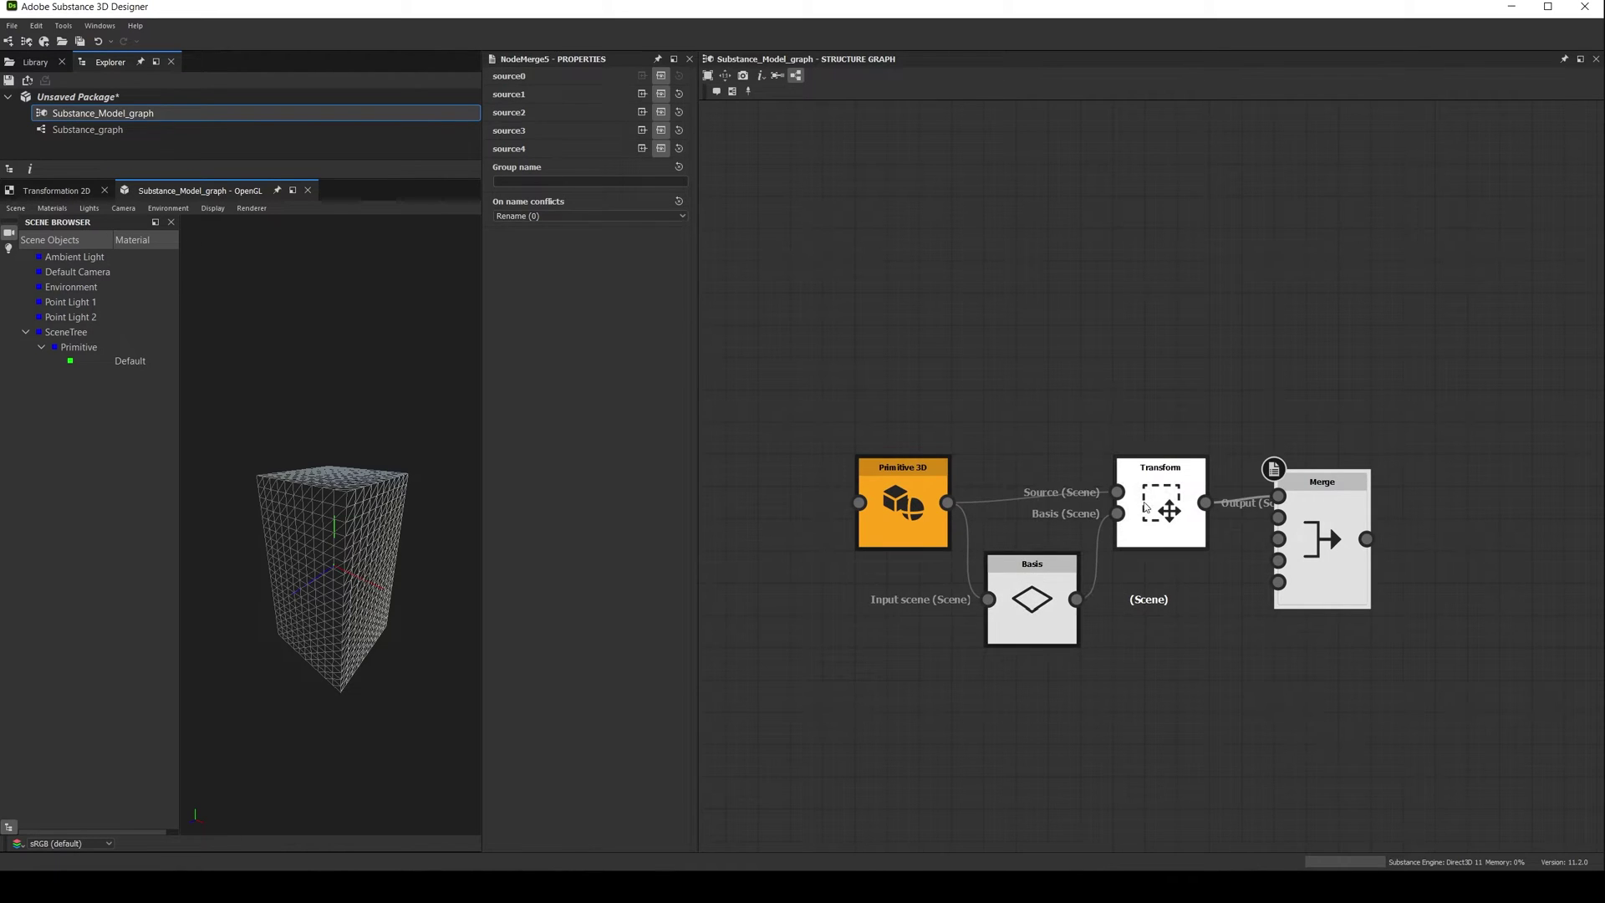
click(1144, 506)
click(585, 90)
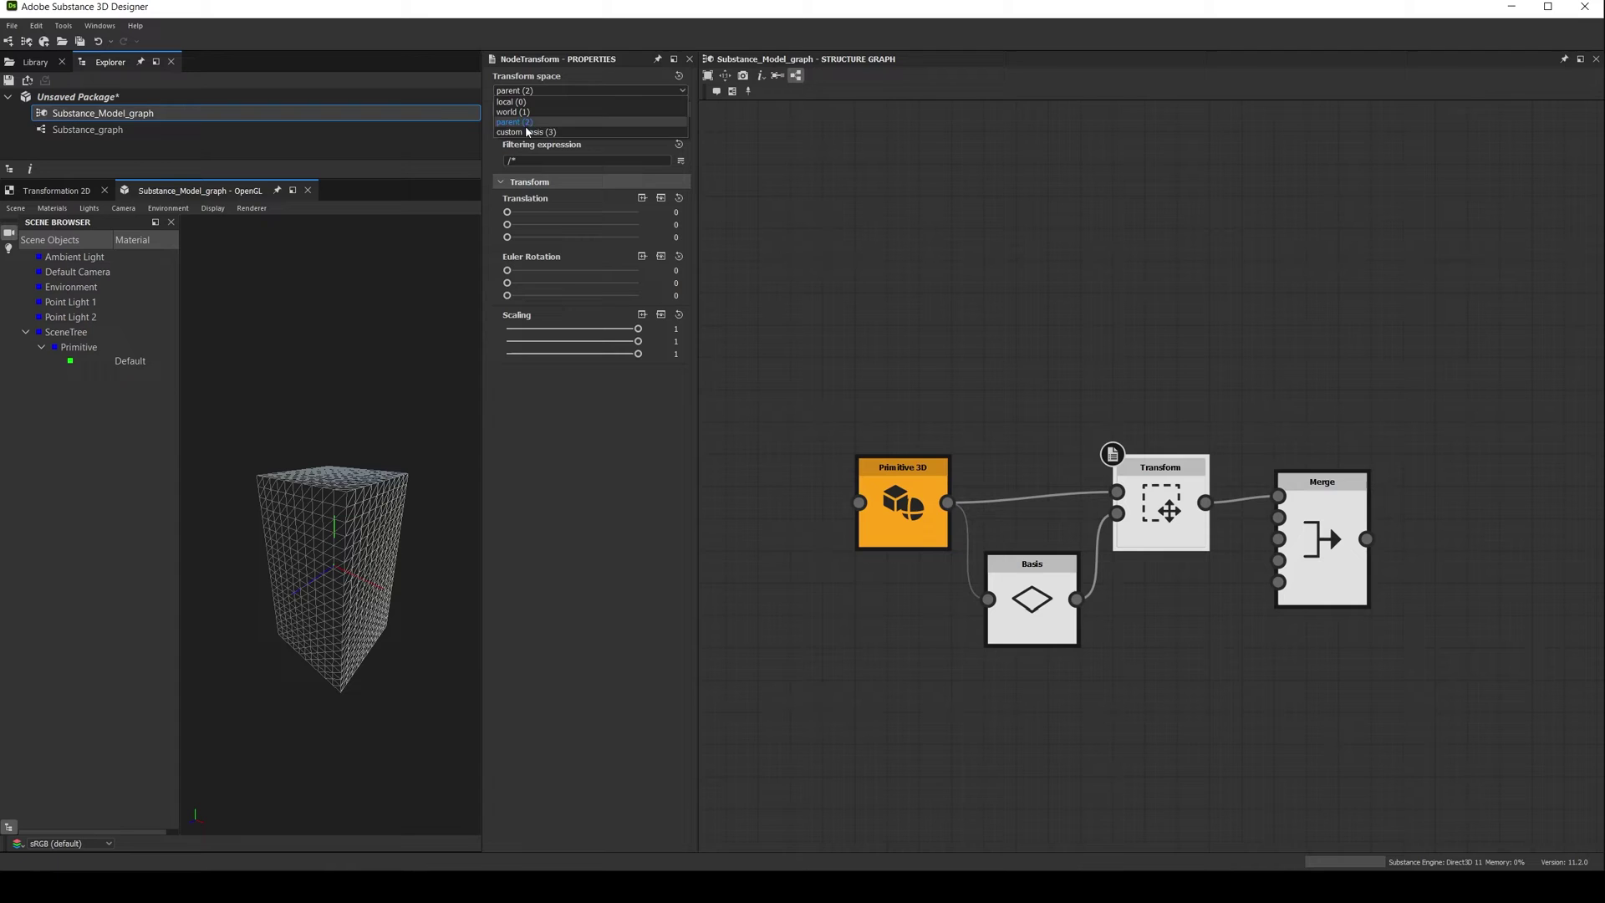
click(529, 134)
drag(1147, 554, 1147, 651)
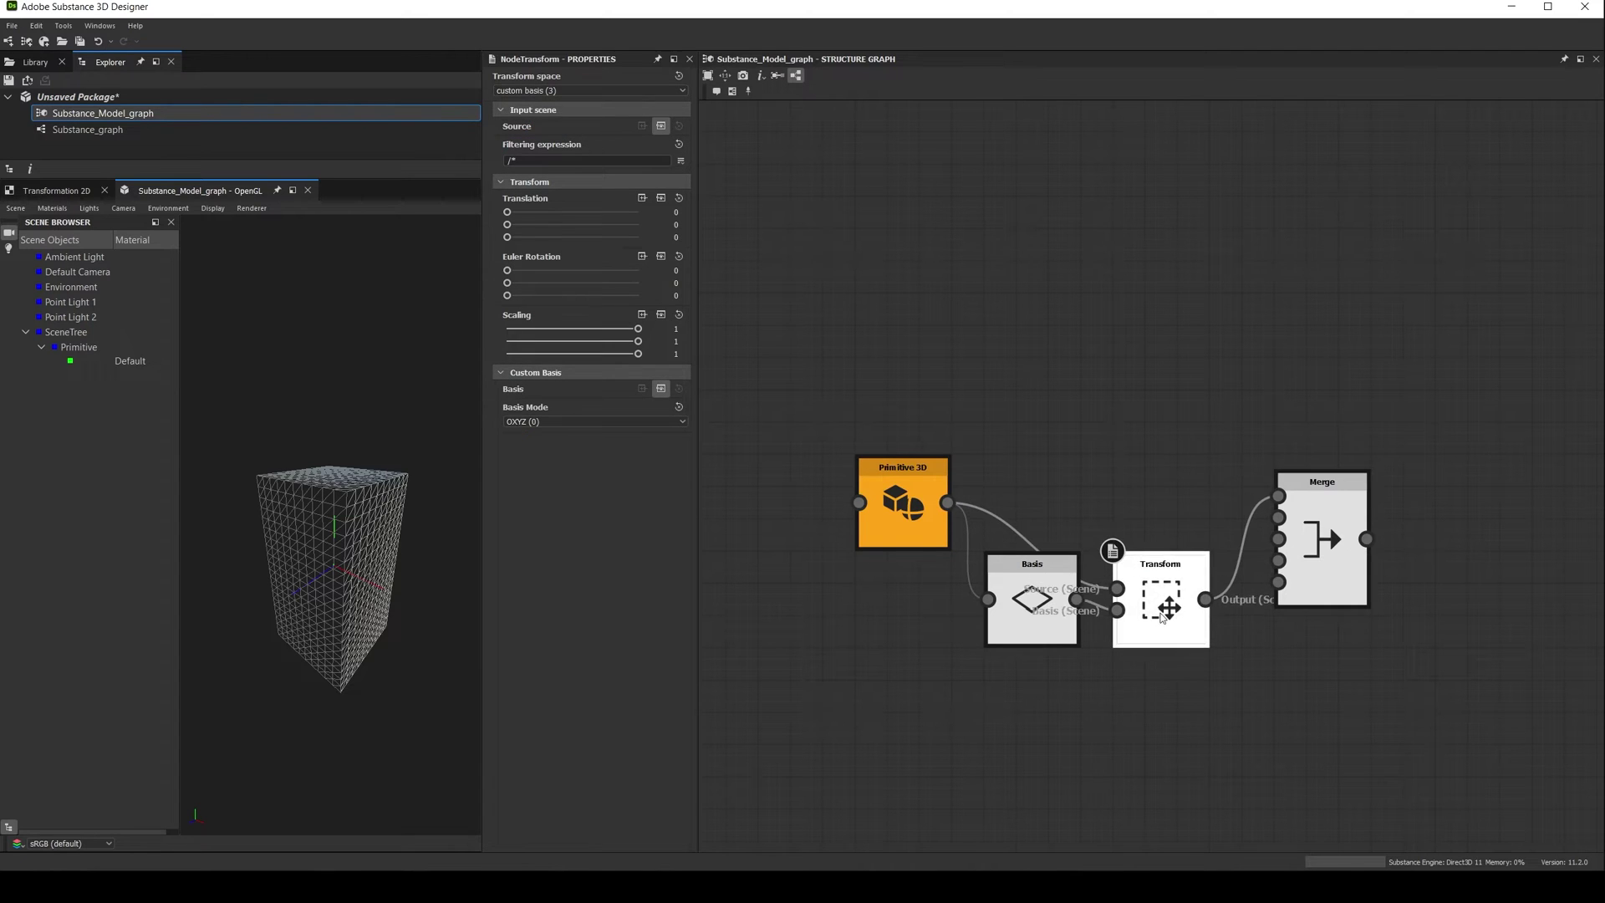
drag(947, 503, 1279, 496)
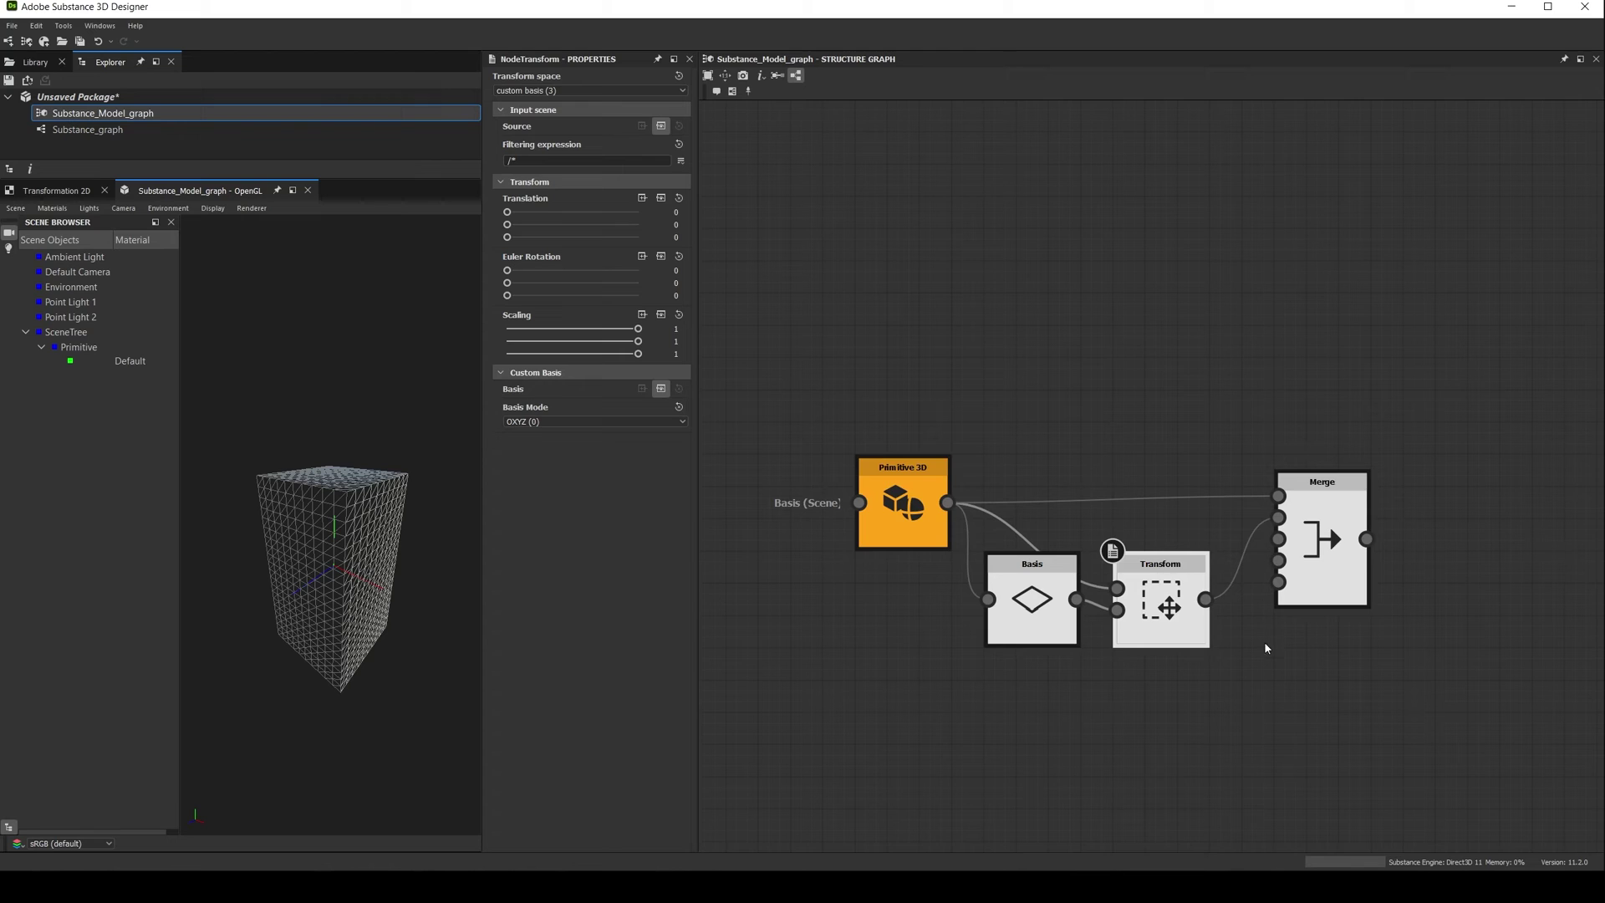
- Rotate the Transform copy on Euler Rotation X, entering 90 and then dragging it to 119.14°
click(1314, 579)
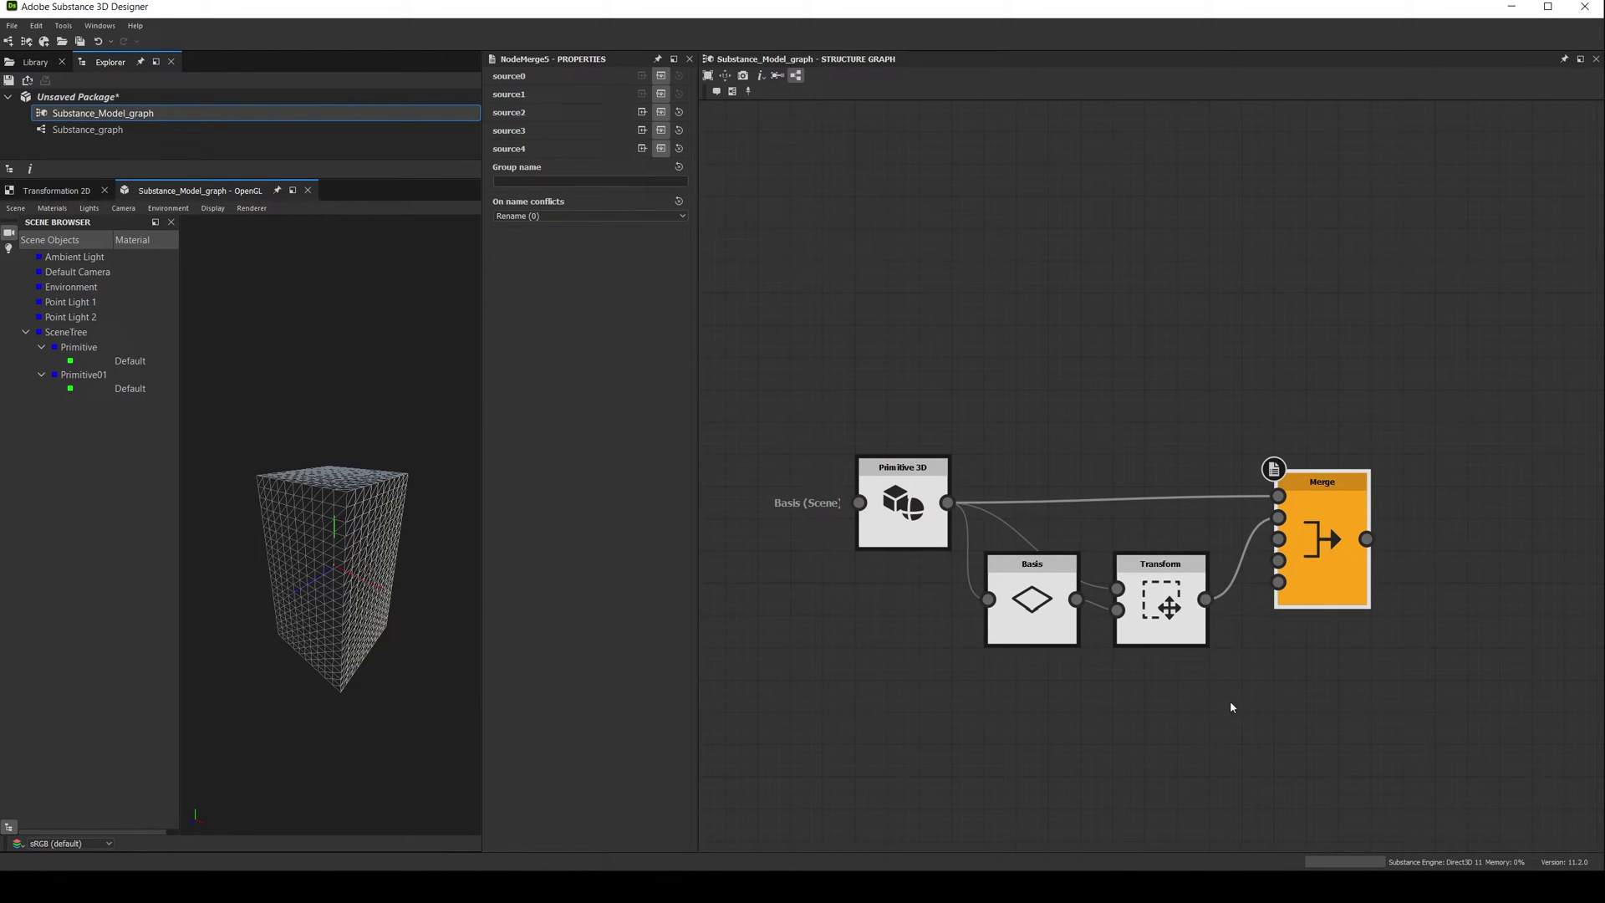
click(1167, 620)
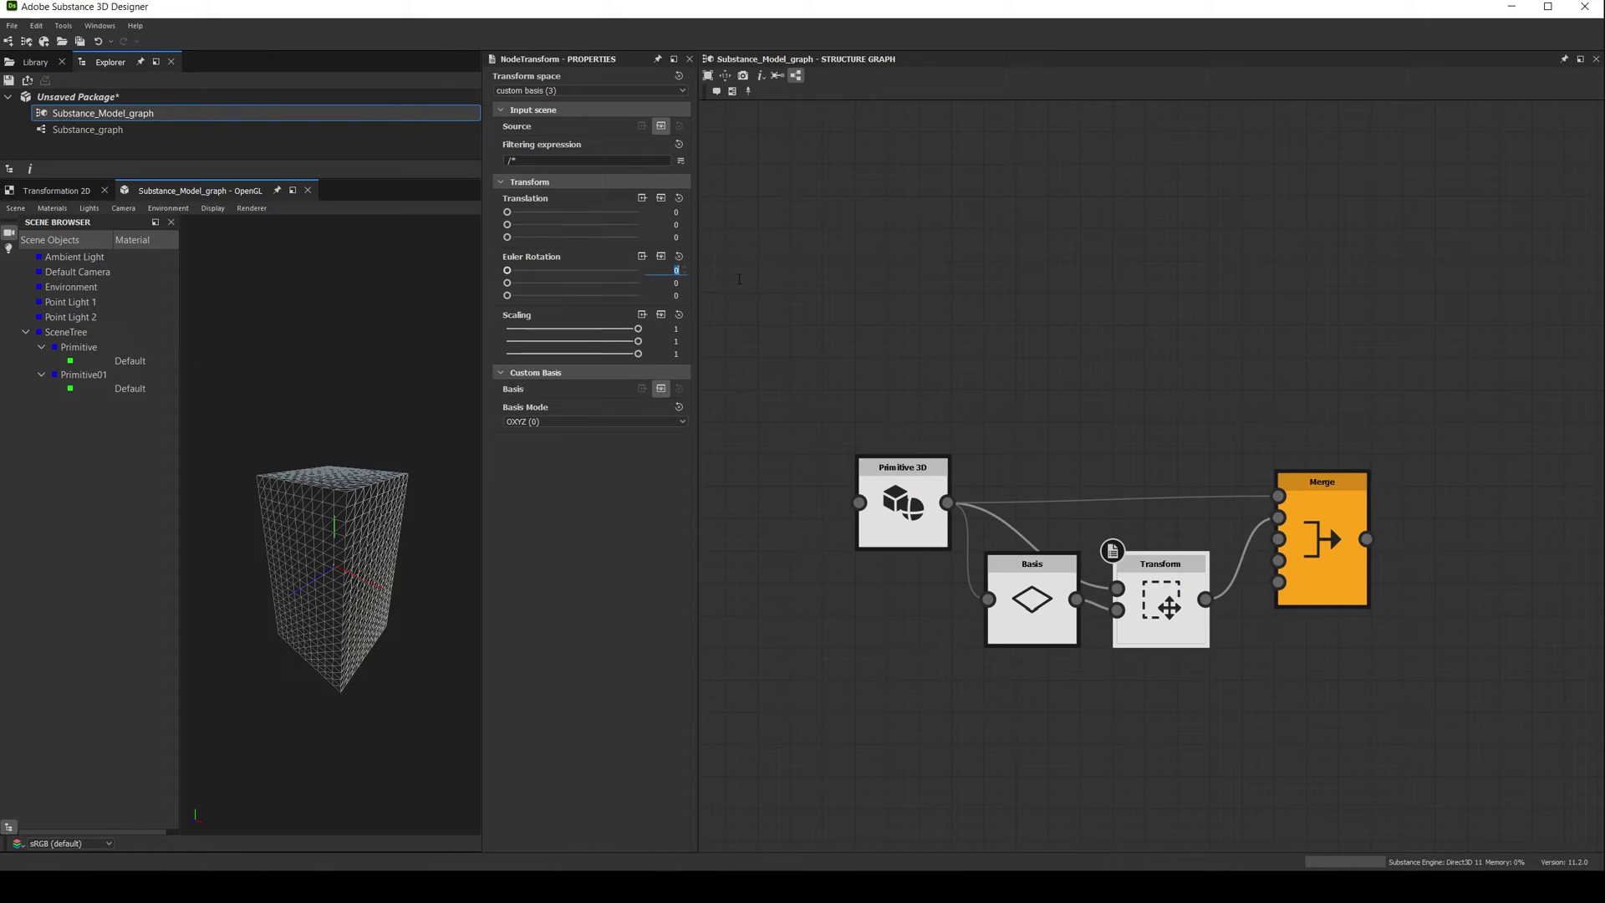
text(90)
key(Return)
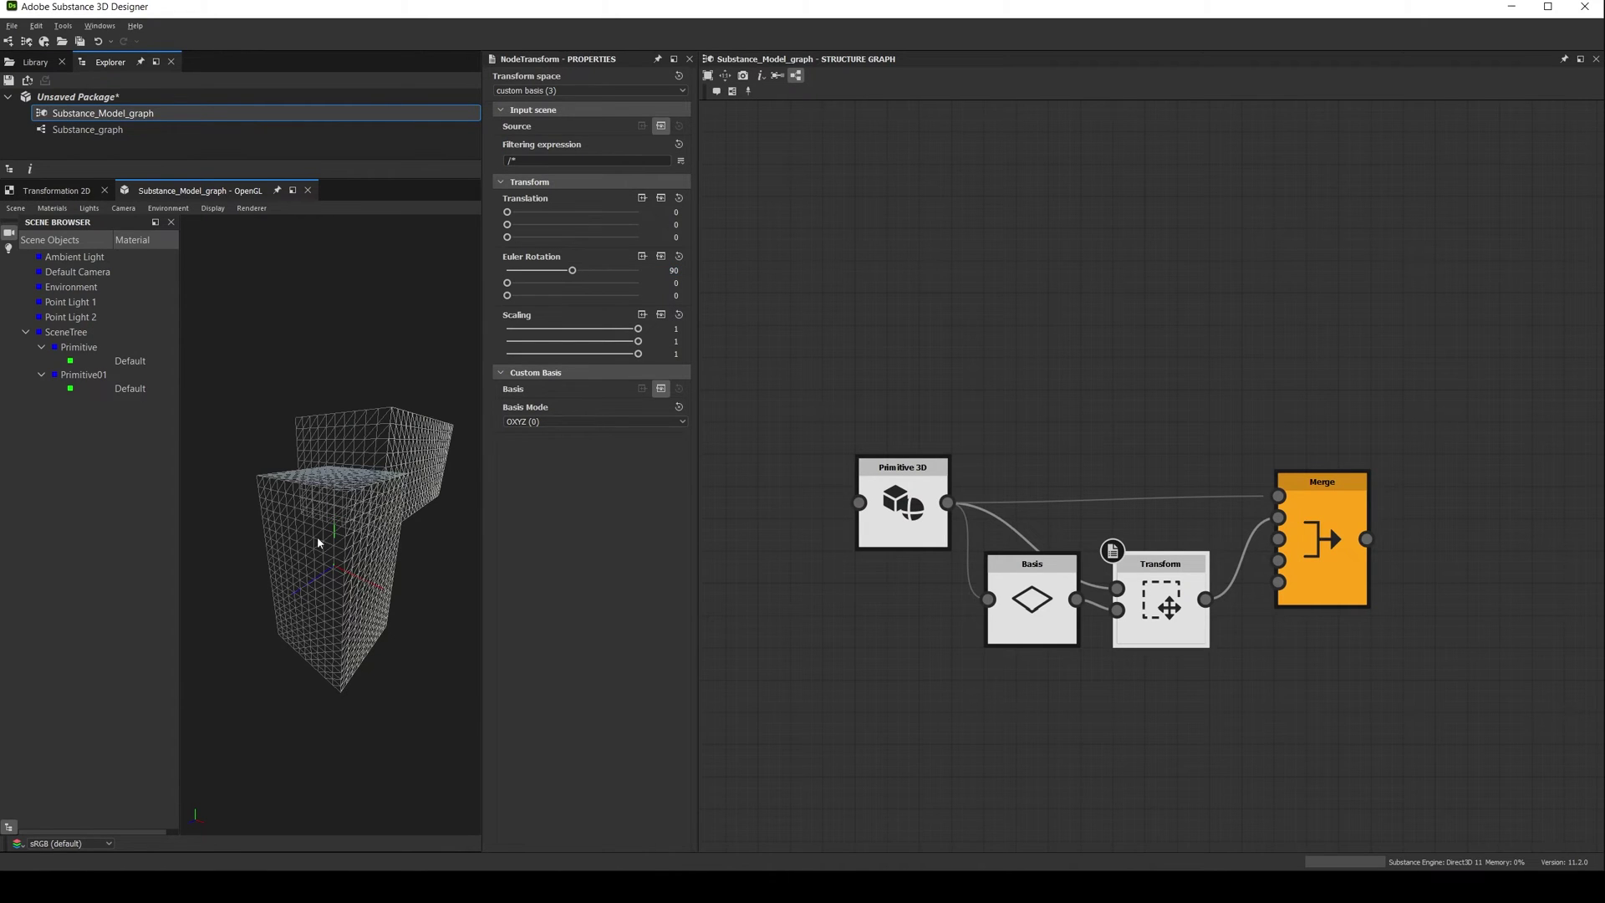
drag(318, 544, 303, 560)
mouse_move(571, 271)
mouse_down()
mouse_move(539, 273)
mouse_move(602, 272)
mouse_move(525, 277)
mouse_move(589, 273)
mouse_move(562, 273)
mouse_up()
- Set the Basis origin to Ymin and sweep the Transform's X rotation around that pivot
click(1031, 598)
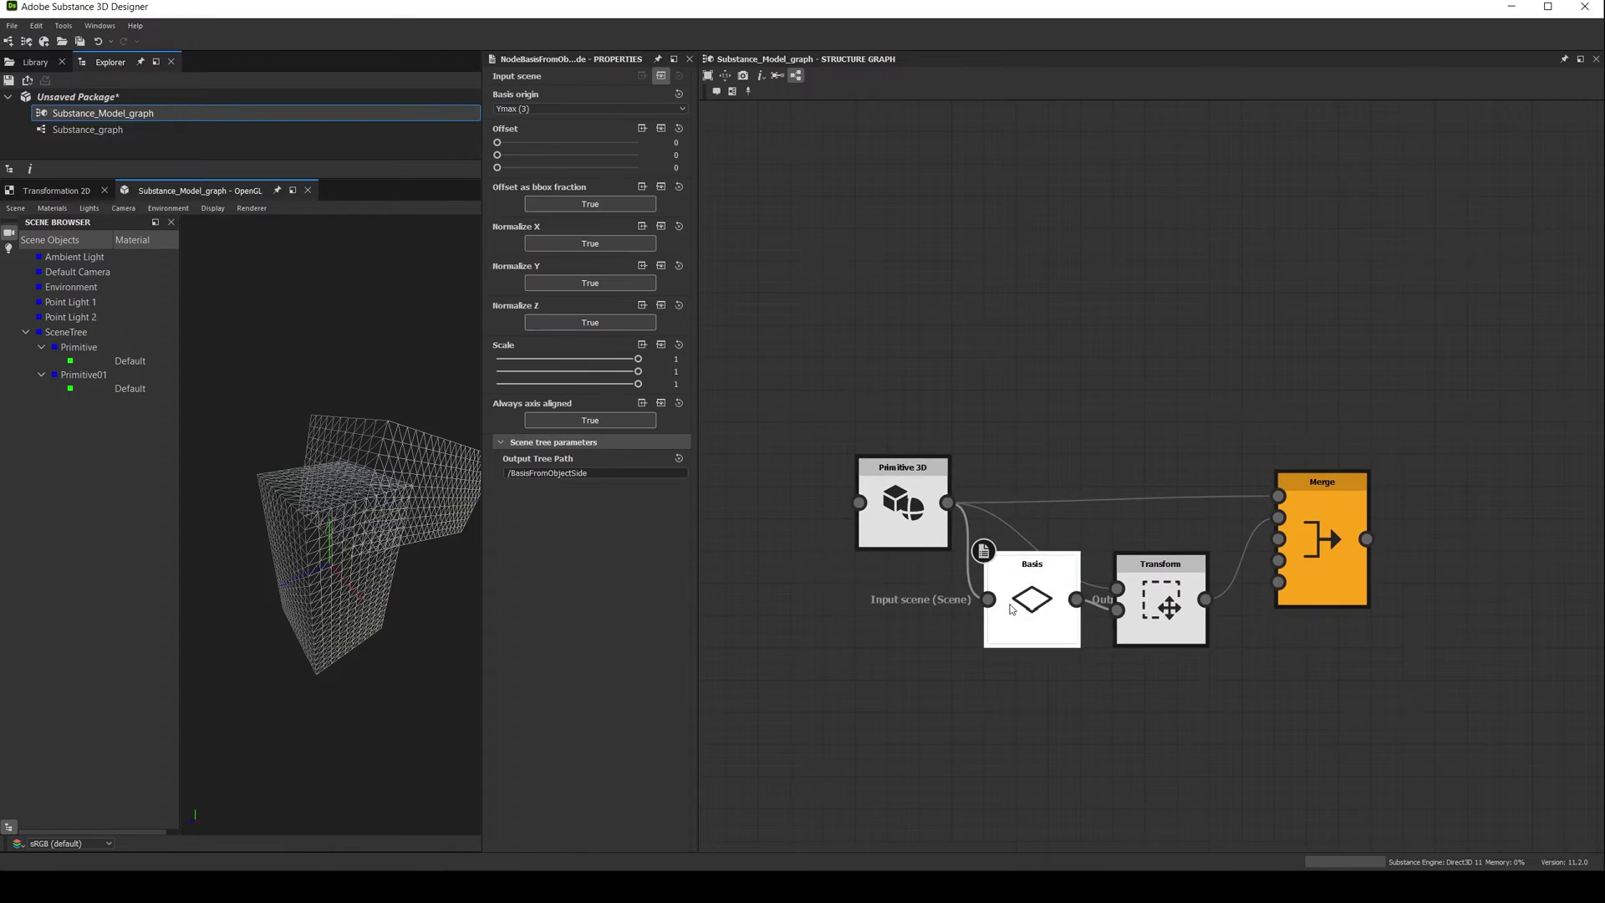
click(549, 108)
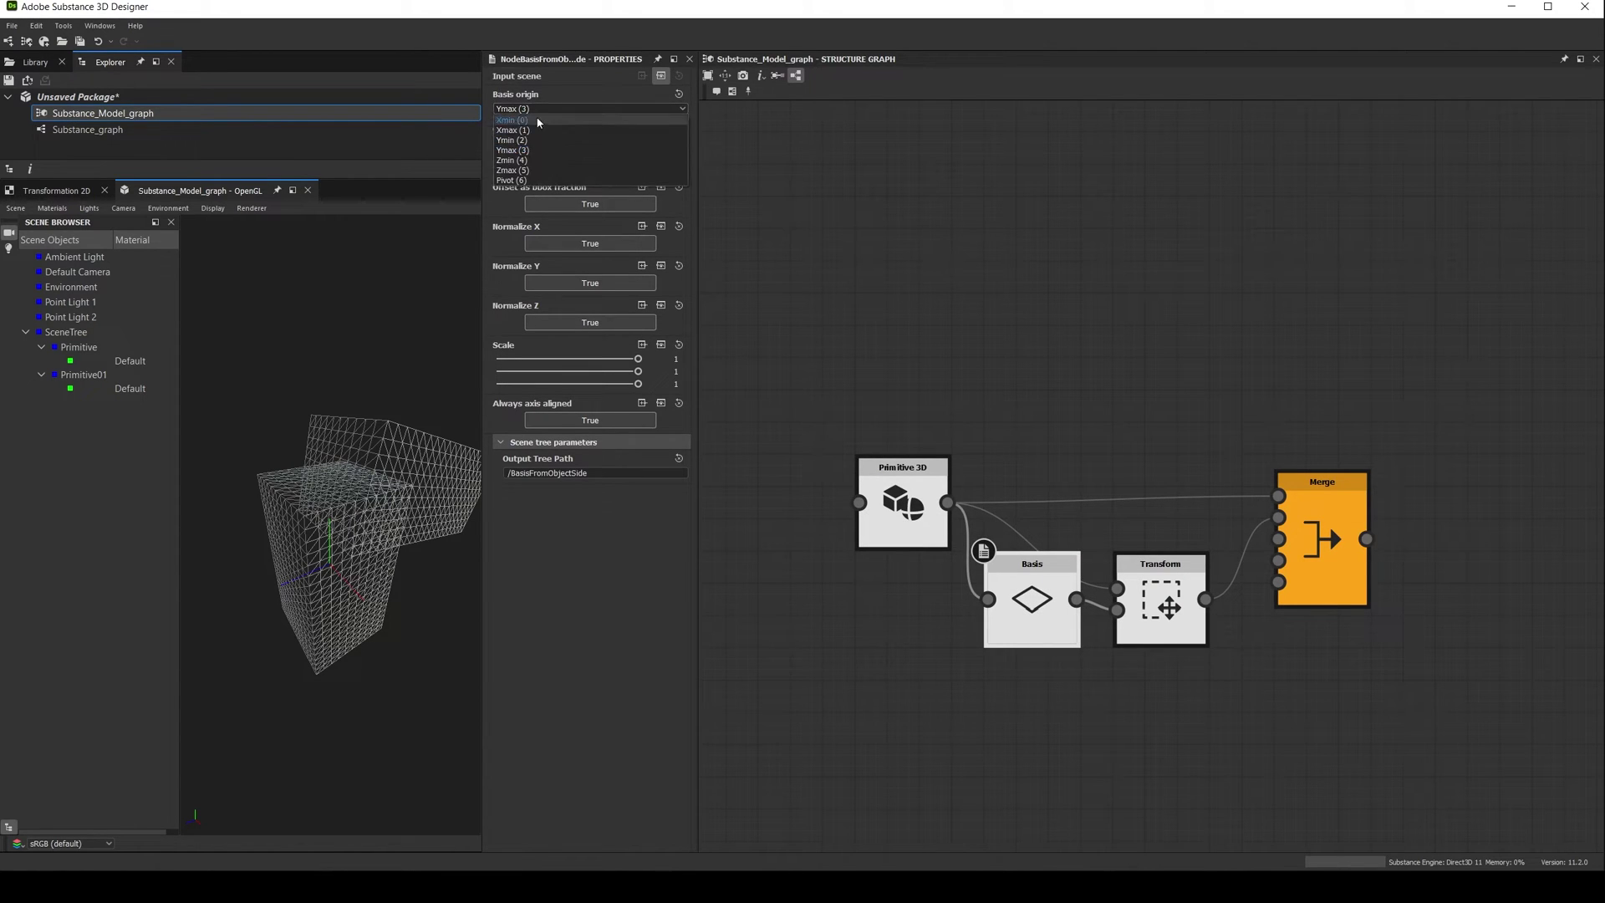
click(543, 144)
drag(275, 546, 323, 574)
click(1186, 626)
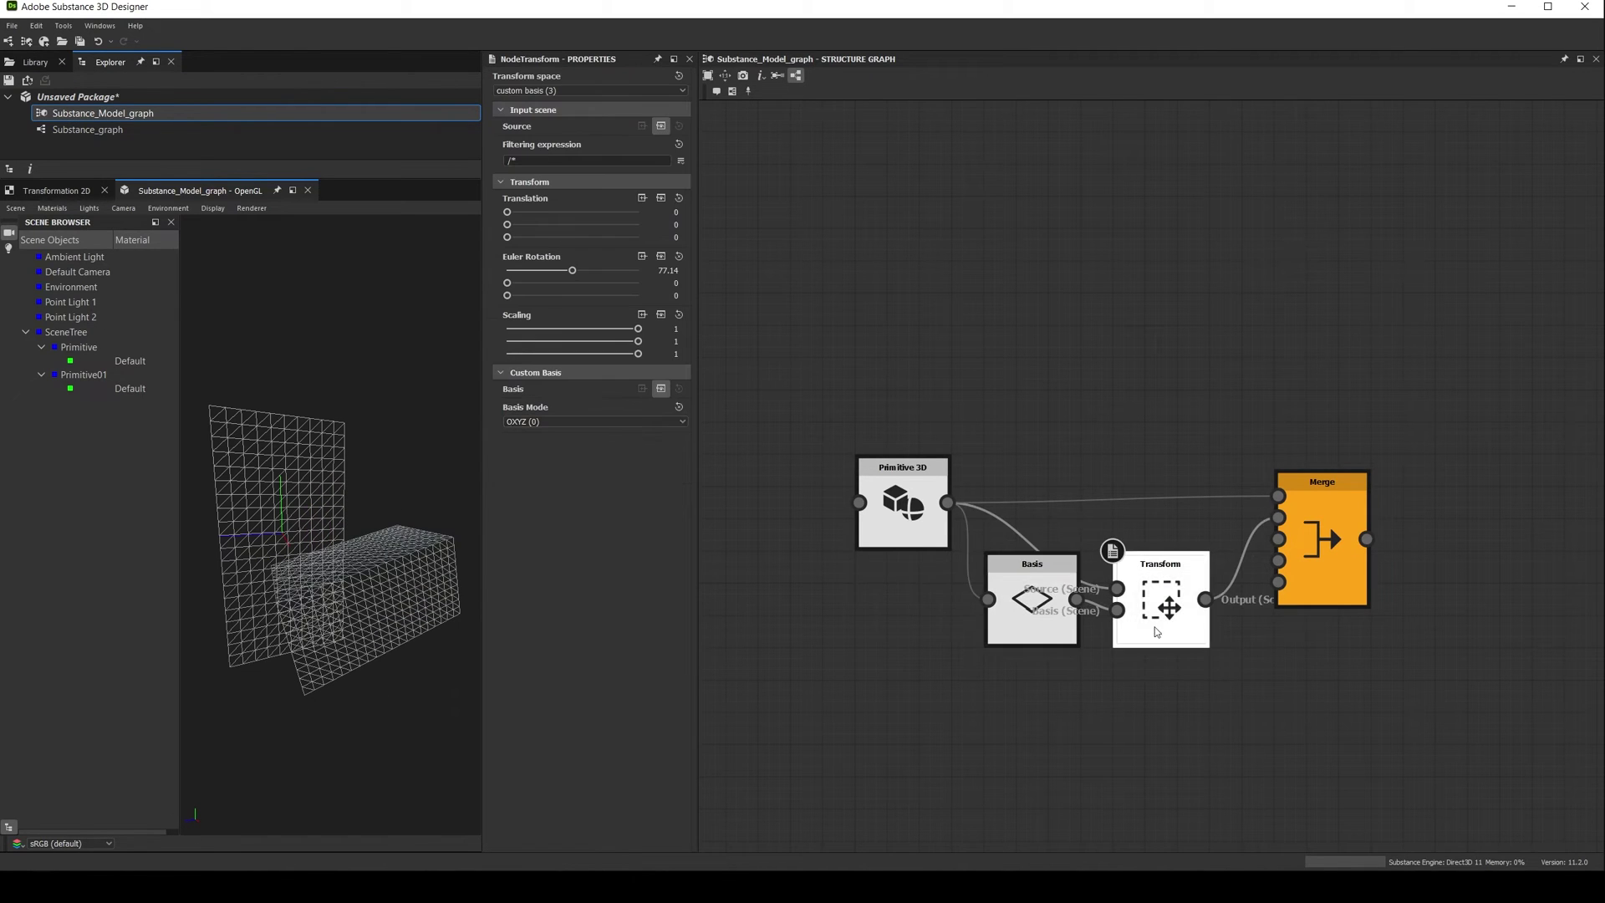
mouse_move(571, 273)
mouse_down()
mouse_move(545, 273)
mouse_move(606, 273)
mouse_move(555, 286)
mouse_move(571, 286)
mouse_up()
- Switch the Basis origin to Xmax and sweep the Transform's X rotation around it
click(1031, 601)
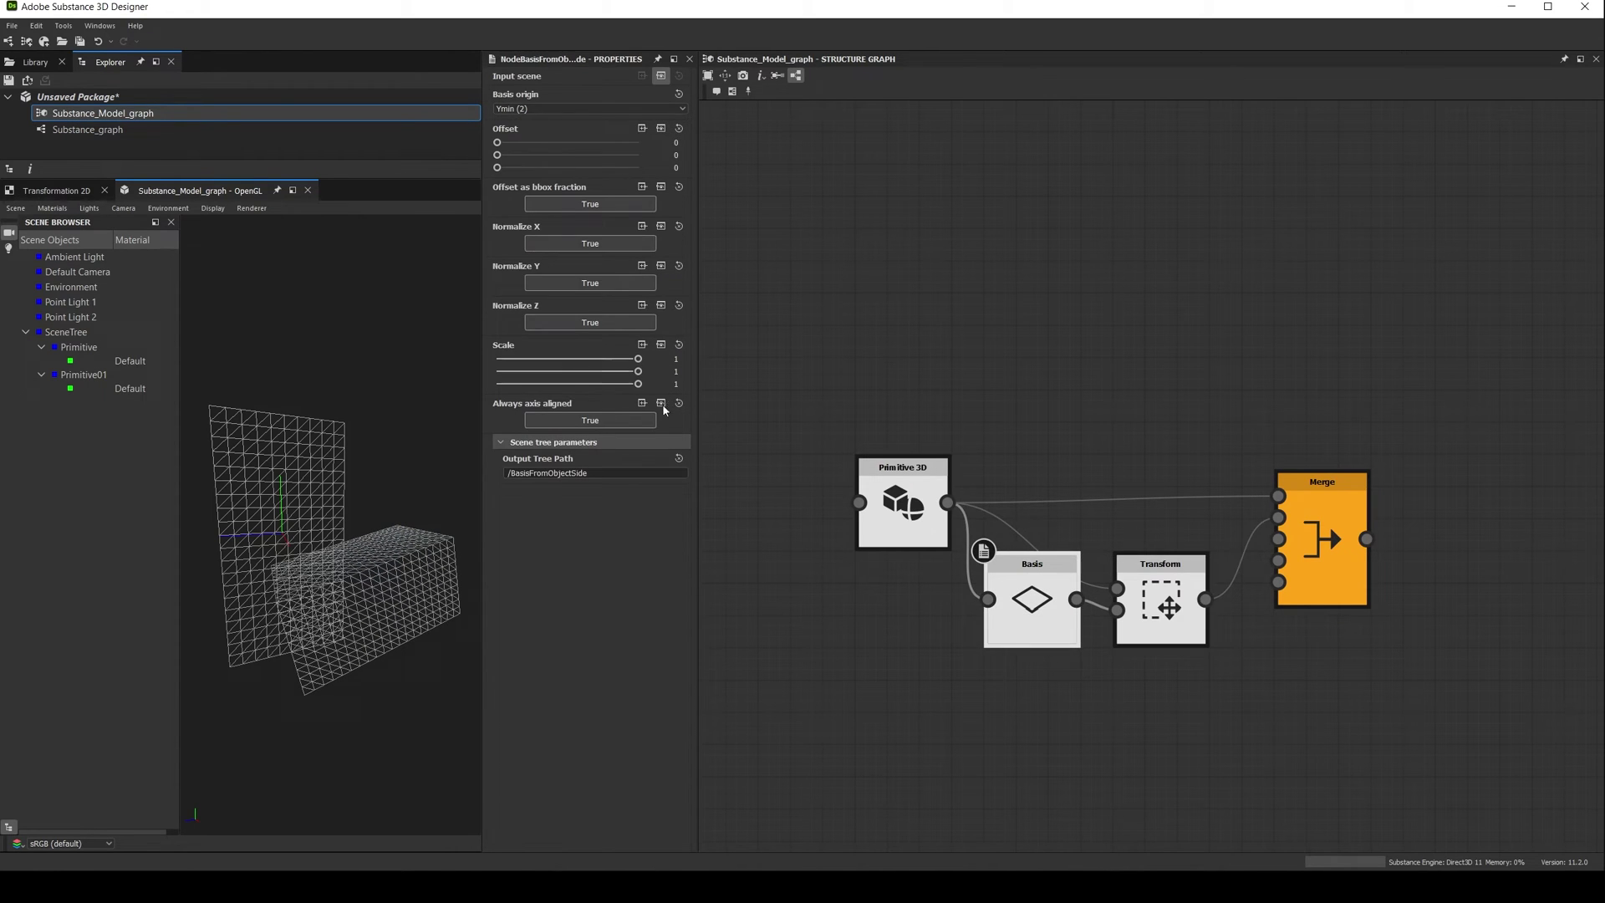
click(554, 109)
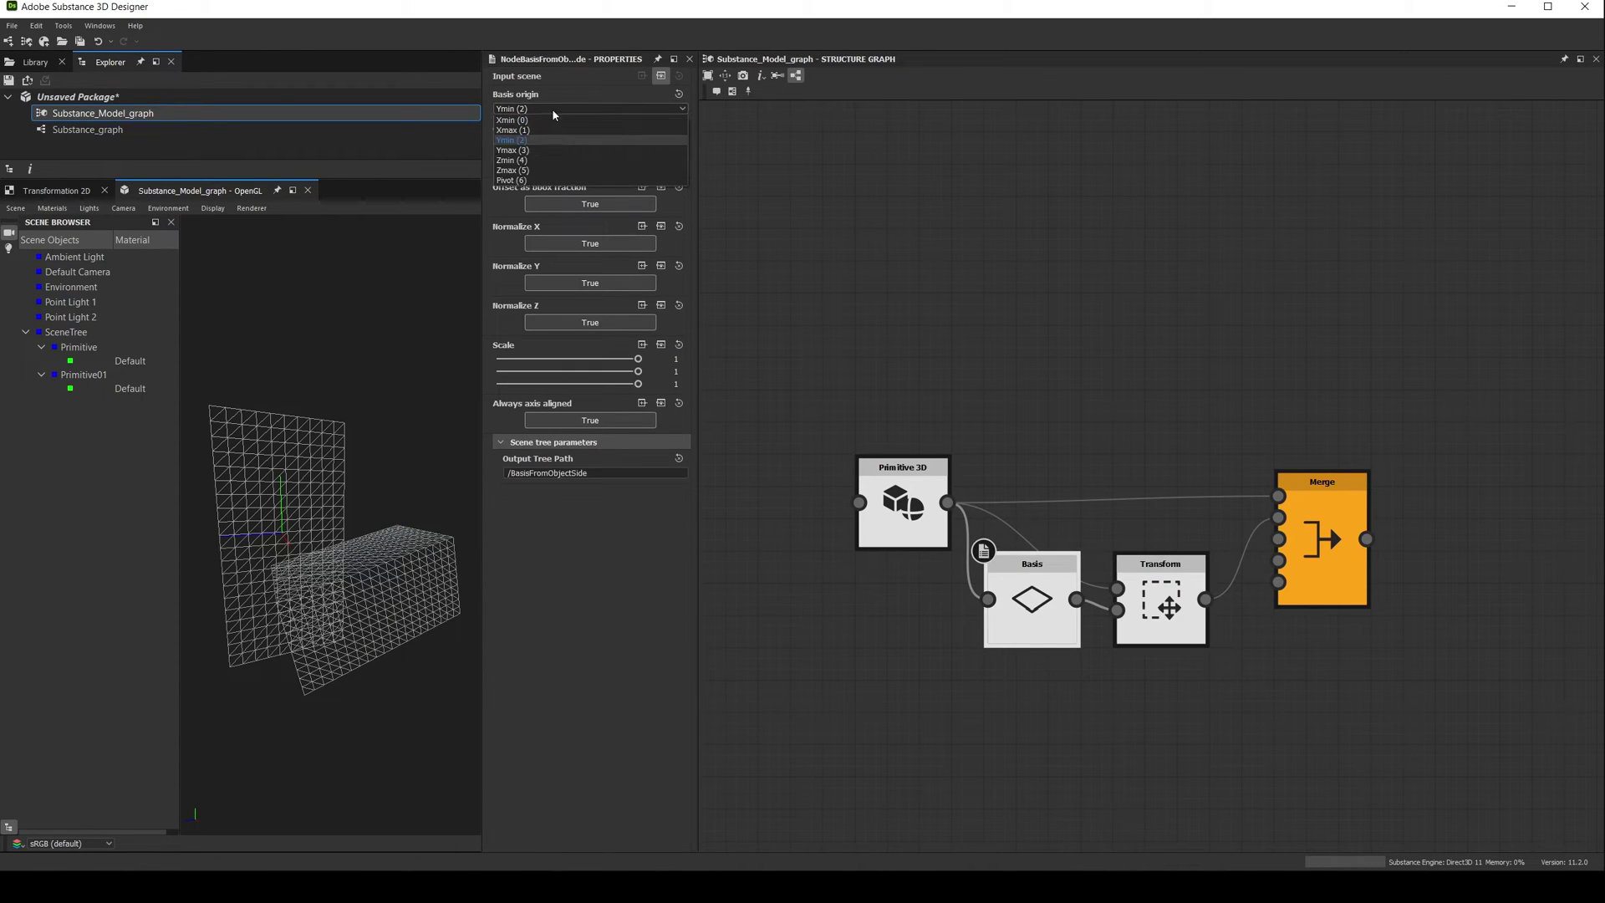
click(535, 130)
drag(300, 681, 292, 485)
click(1125, 617)
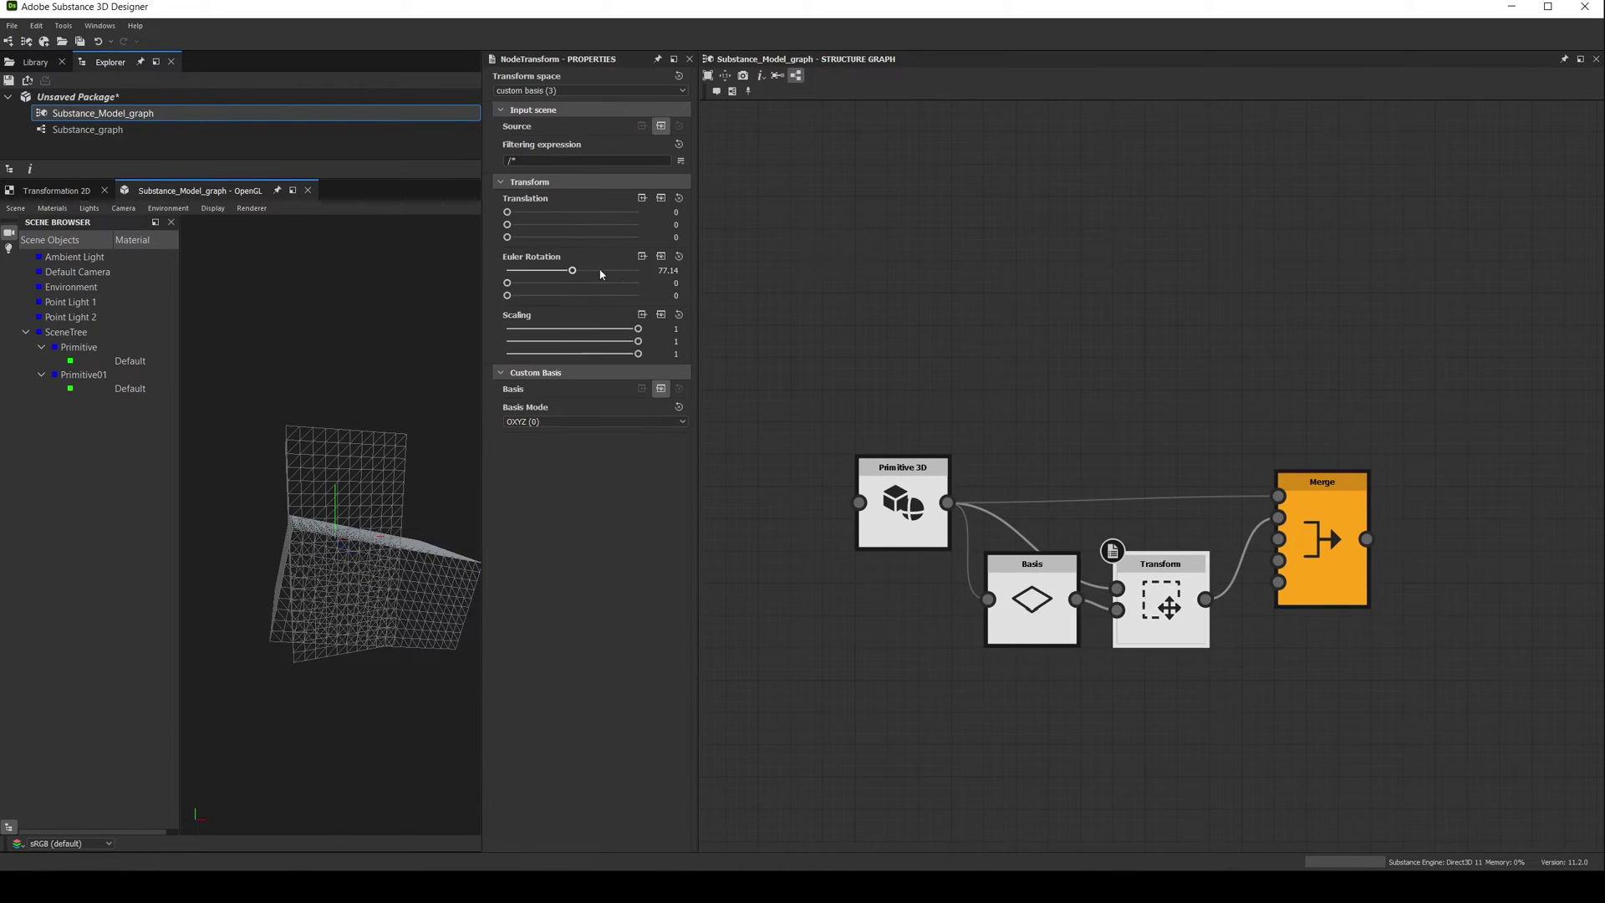
drag(571, 279, 636, 283)
- Switch the Basis origin to Xmin, sweep the rotation, and hide the scene object list
click(1031, 600)
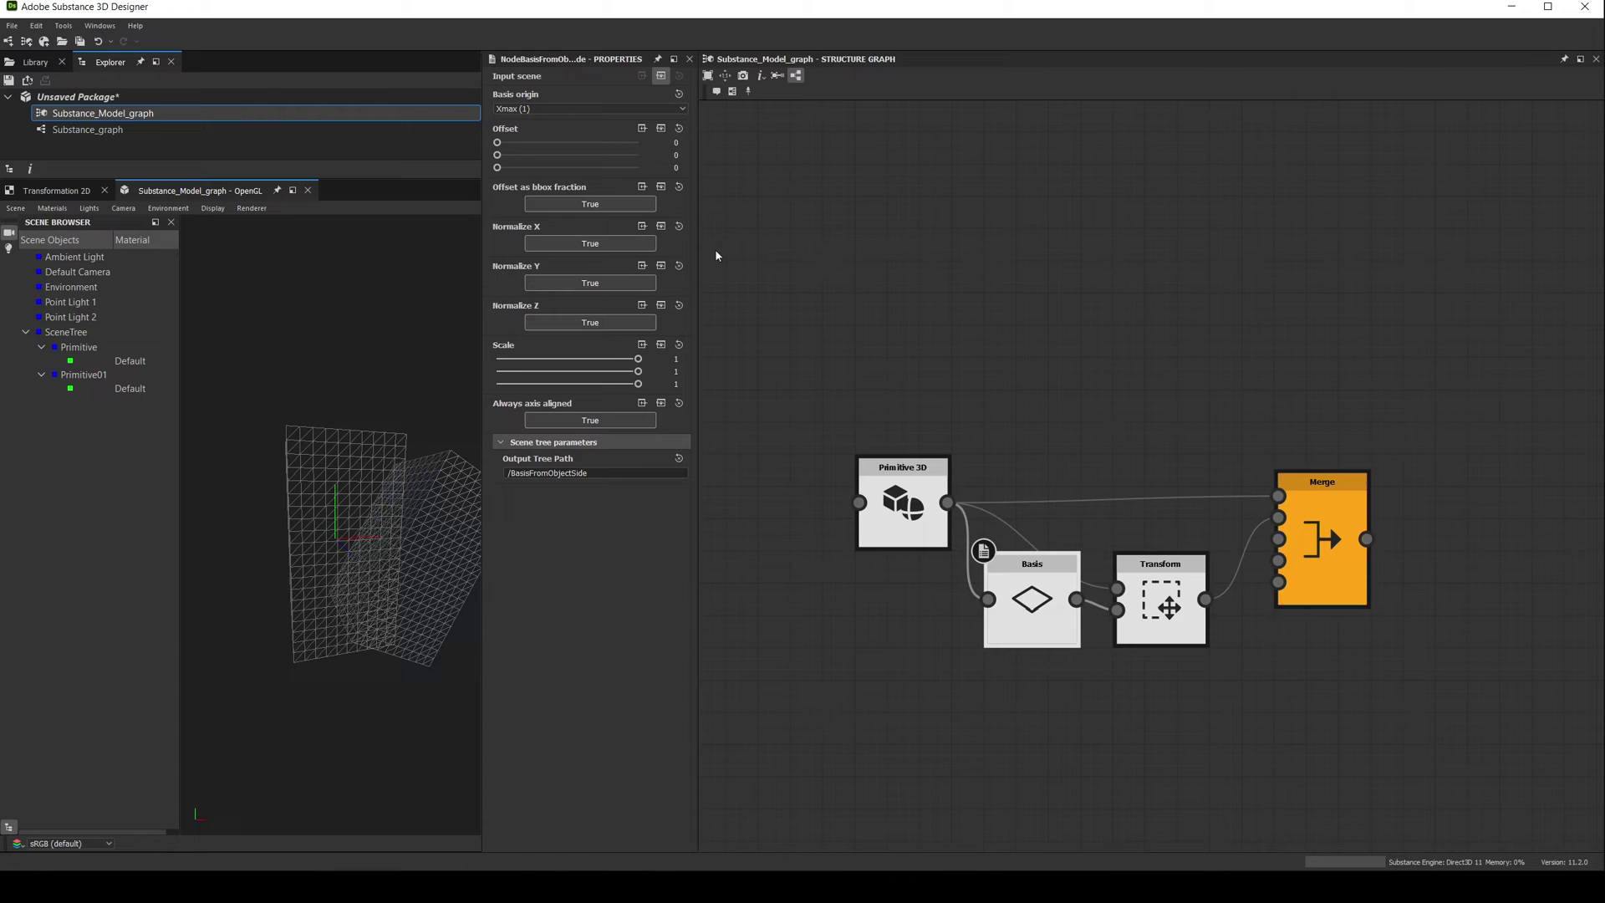
click(565, 110)
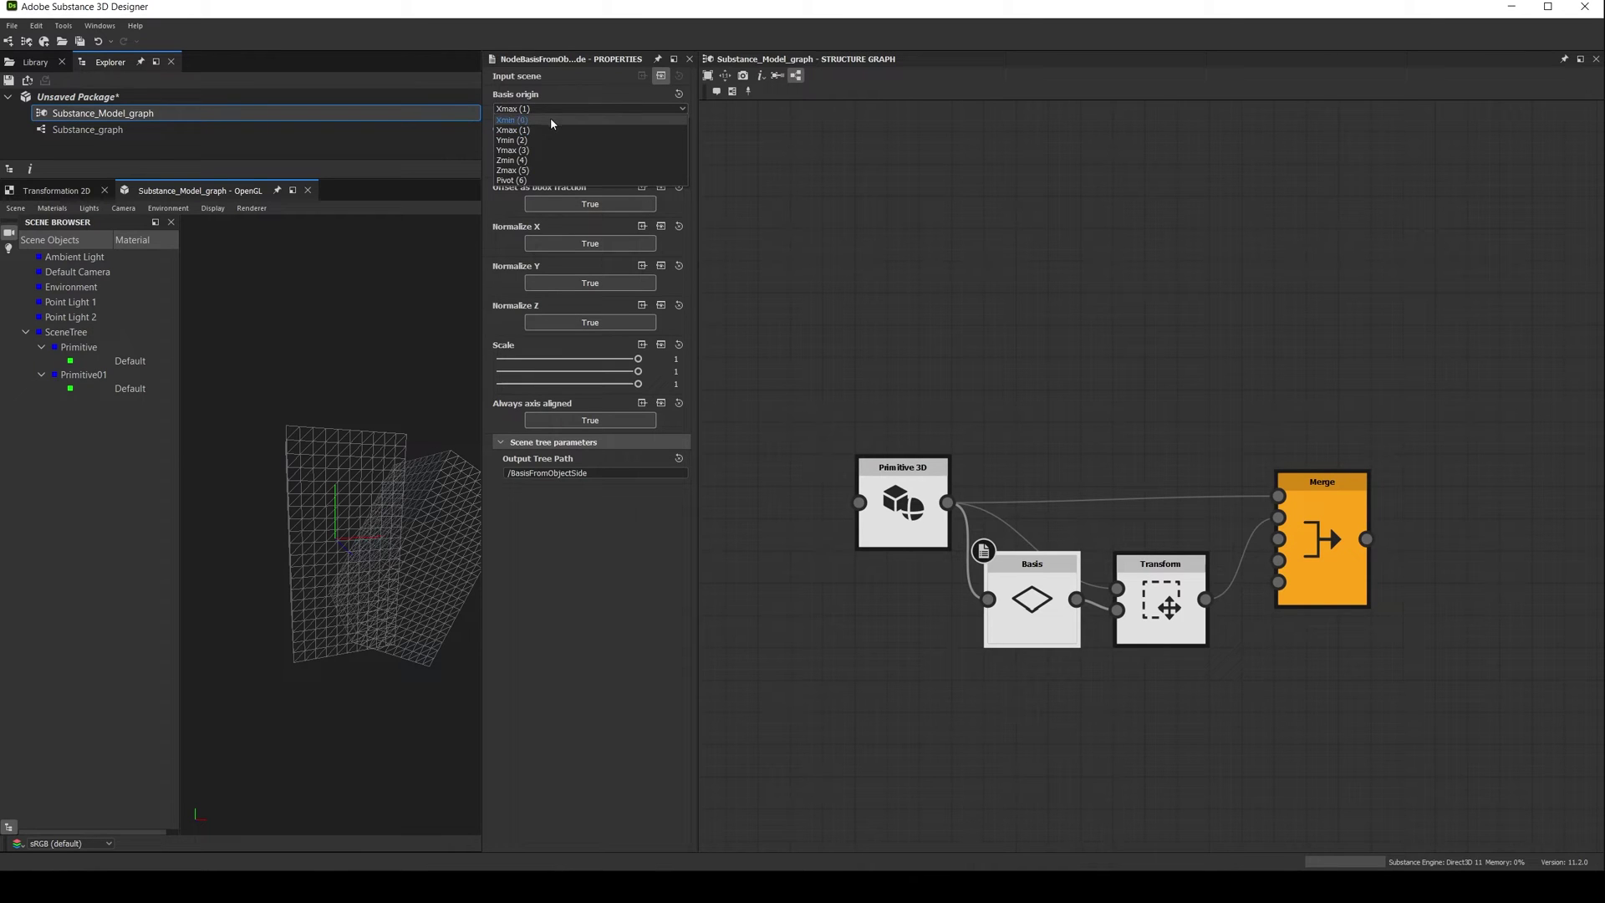
click(554, 111)
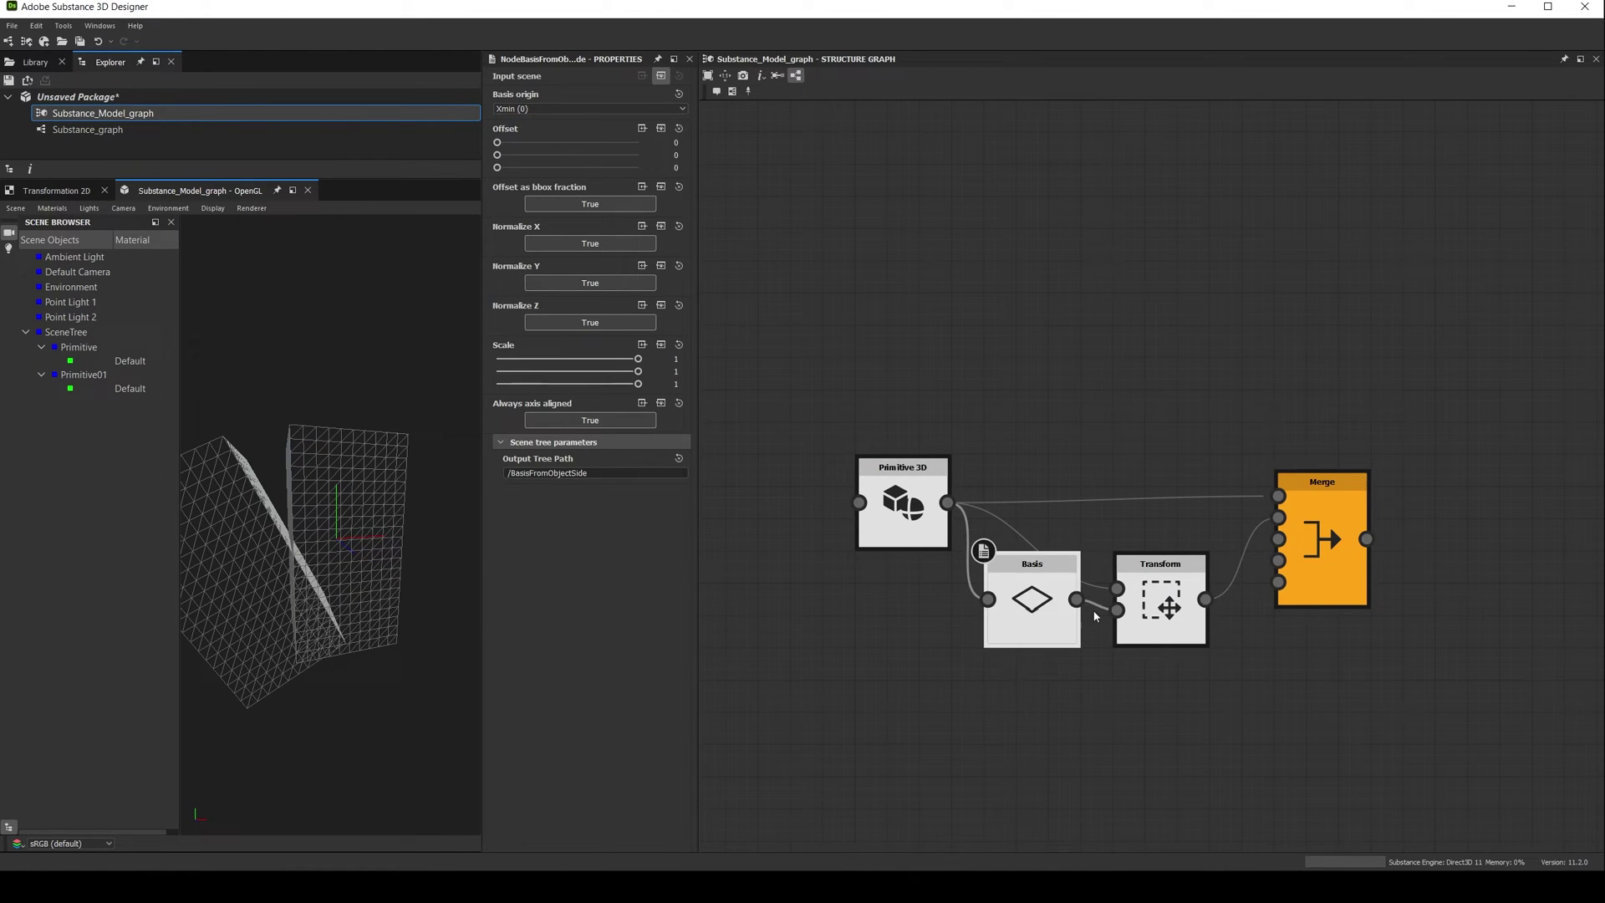
click(1146, 618)
drag(351, 663, 479, 473)
mouse_move(572, 273)
mouse_down()
mouse_move(544, 273)
mouse_move(595, 273)
mouse_move(556, 273)
mouse_move(572, 272)
mouse_up()
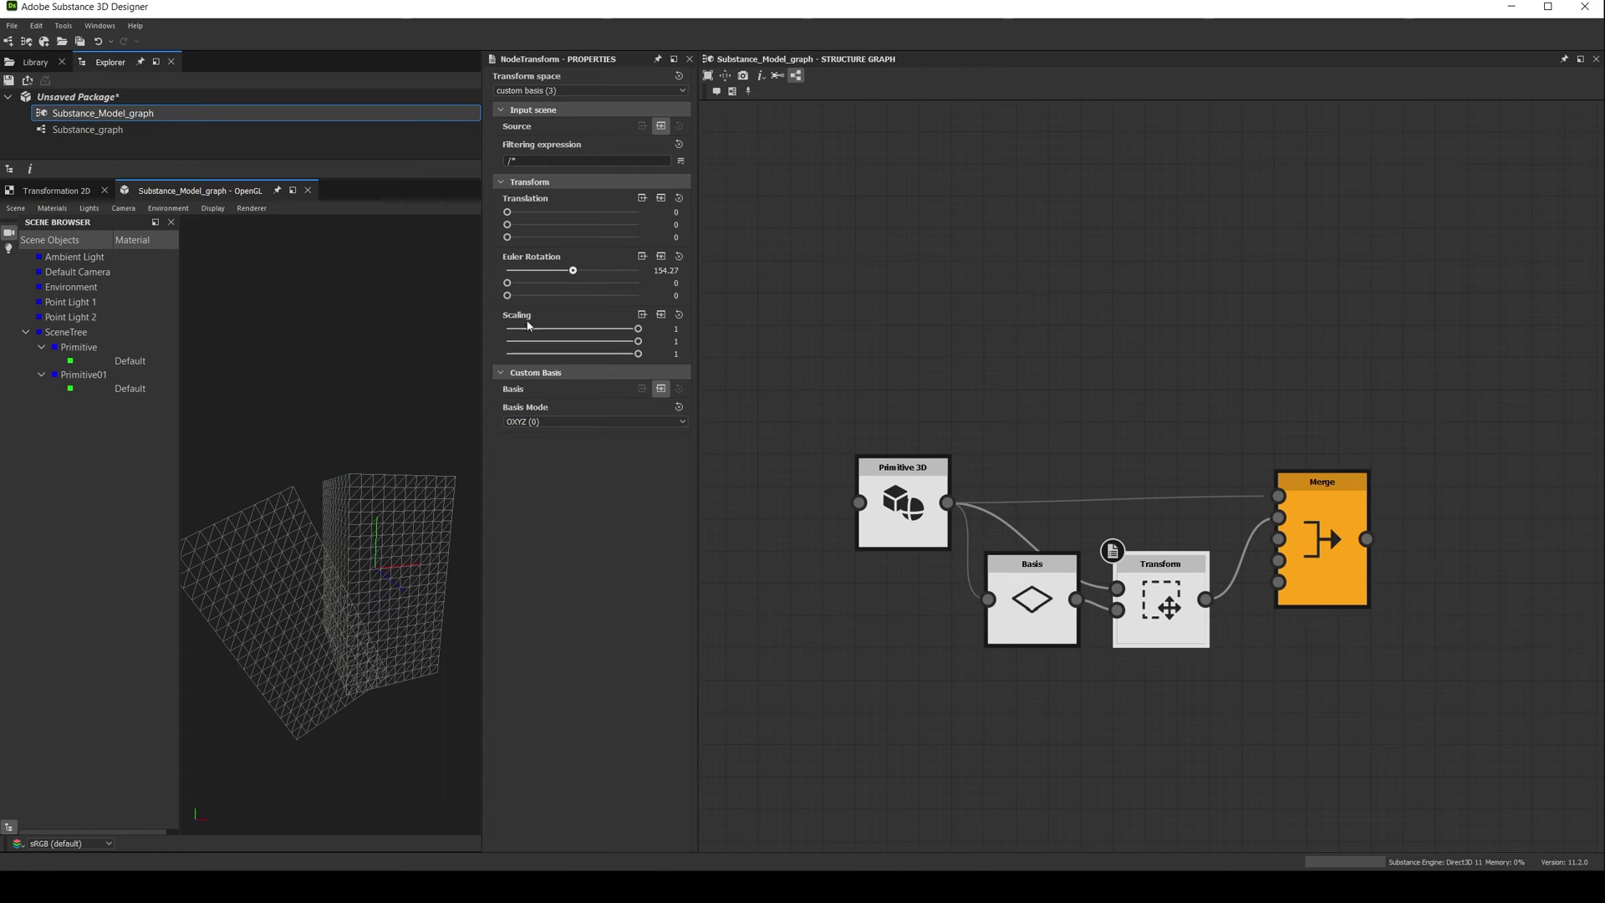
click(171, 222)
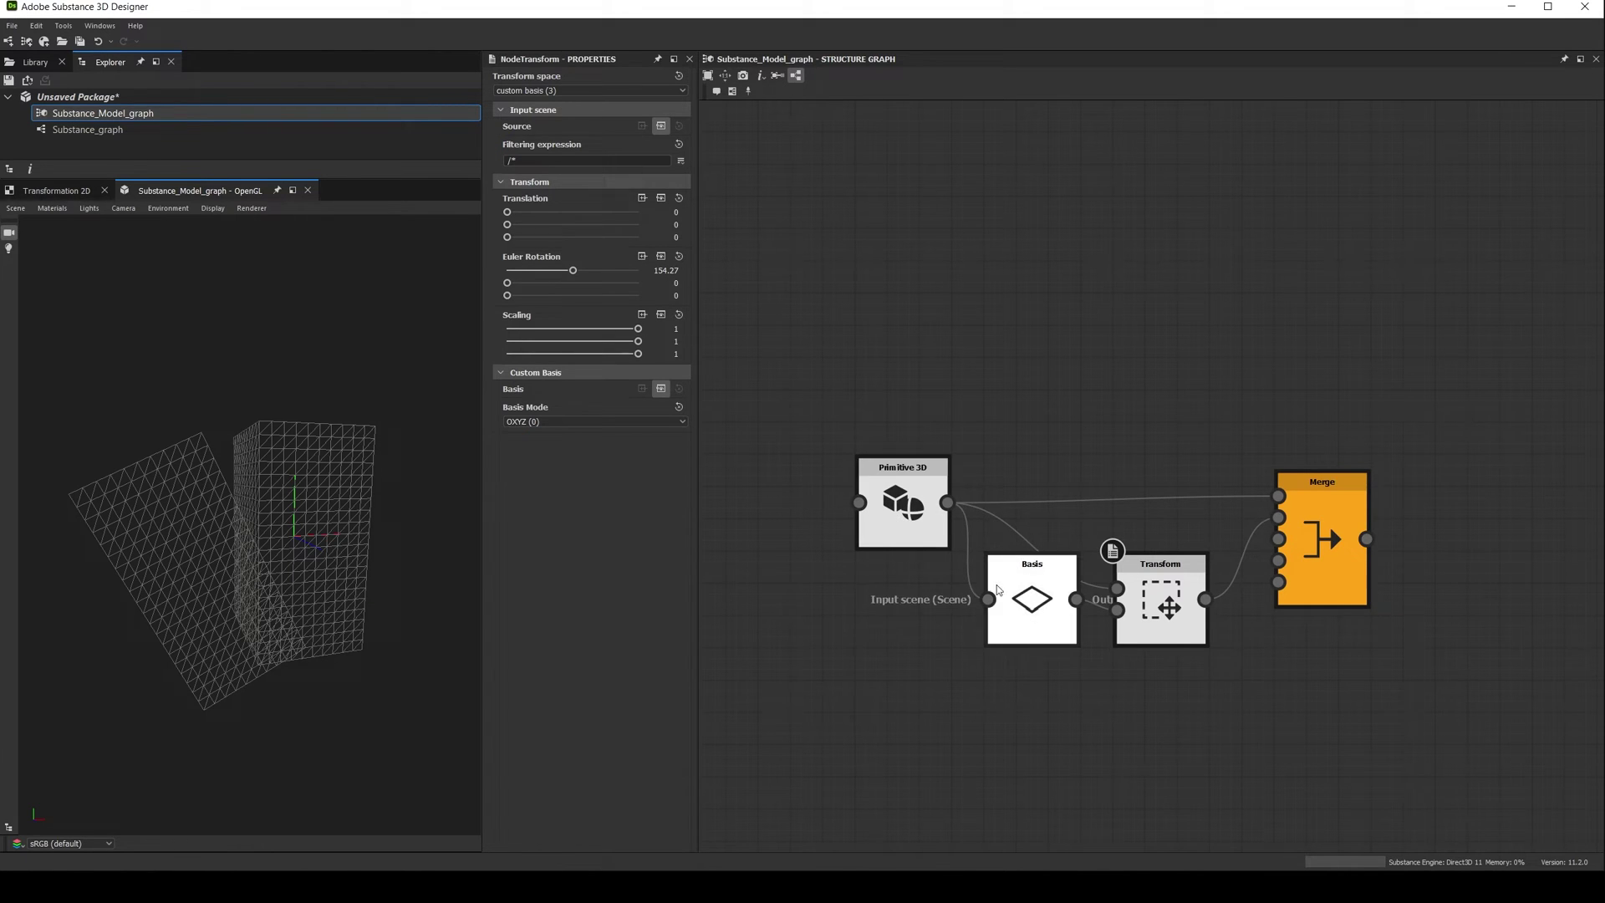
- Set the Basis origin to Pivot and rotate the plane to 98.44° on X
click(1034, 622)
click(583, 109)
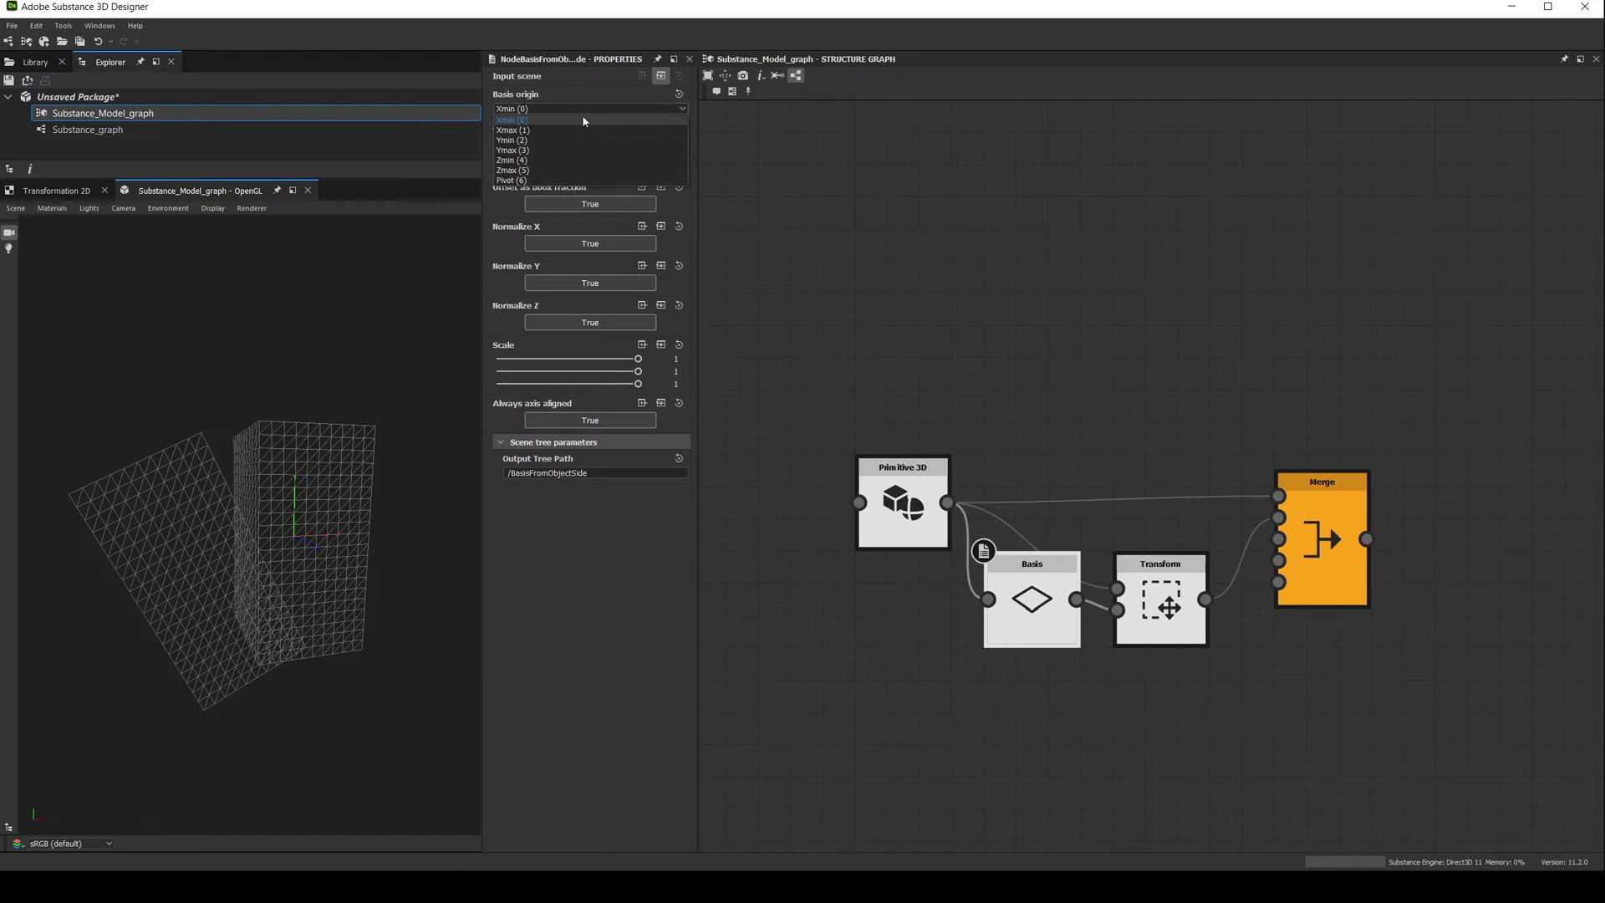
click(562, 180)
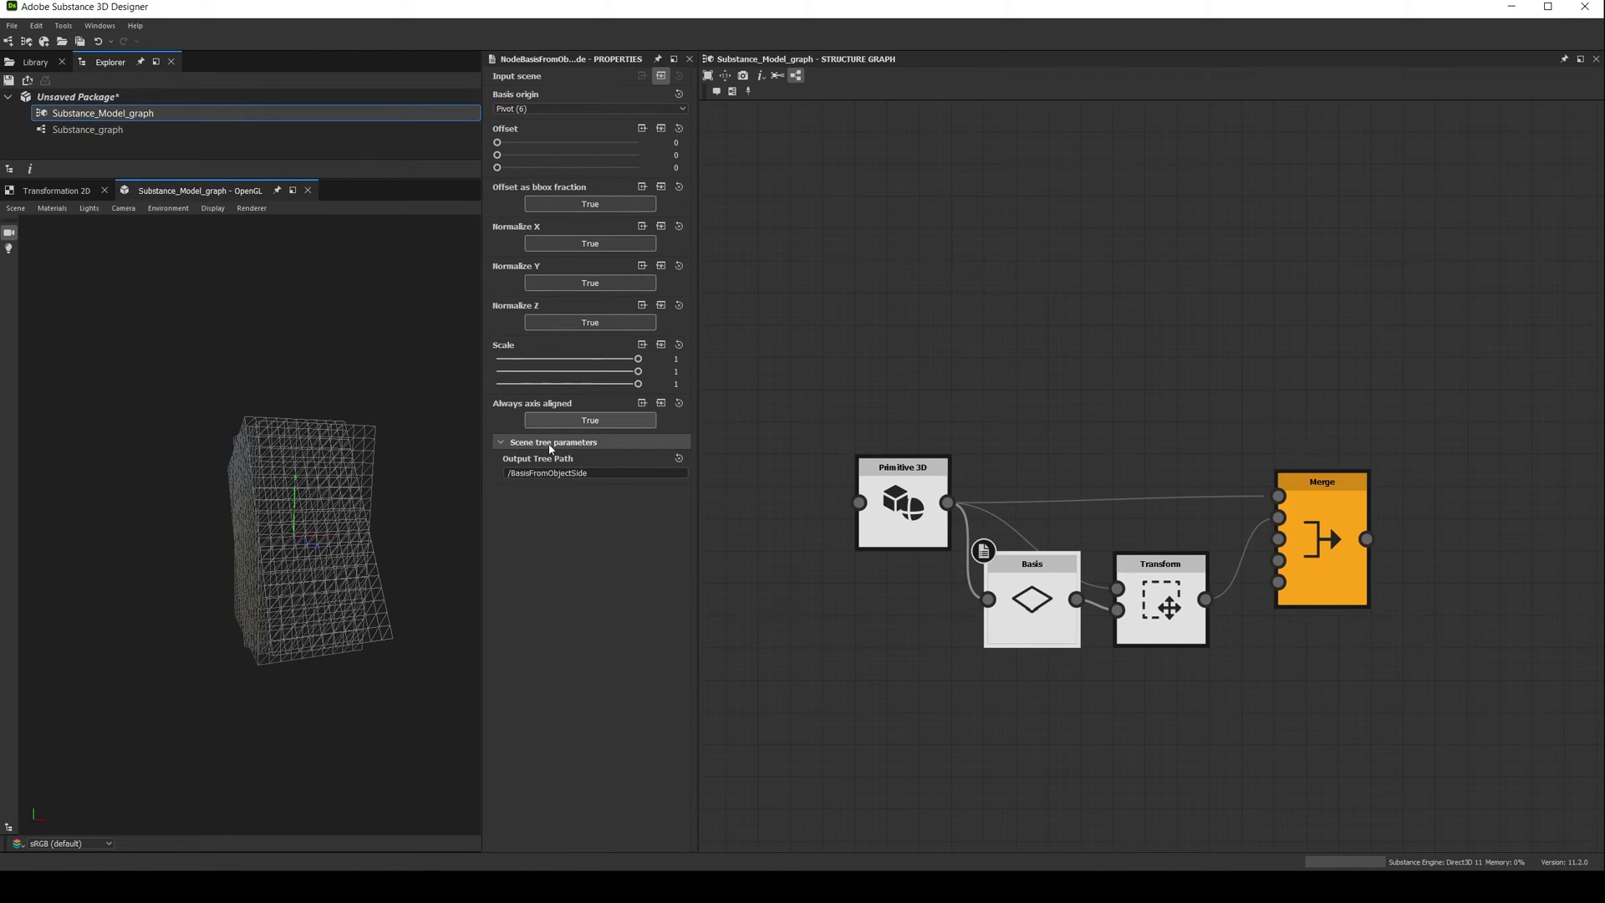
mouse_move(334, 576)
mouse_down()
mouse_move(315, 584)
mouse_move(287, 534)
mouse_move(409, 662)
mouse_move(338, 581)
mouse_up()
click(1162, 618)
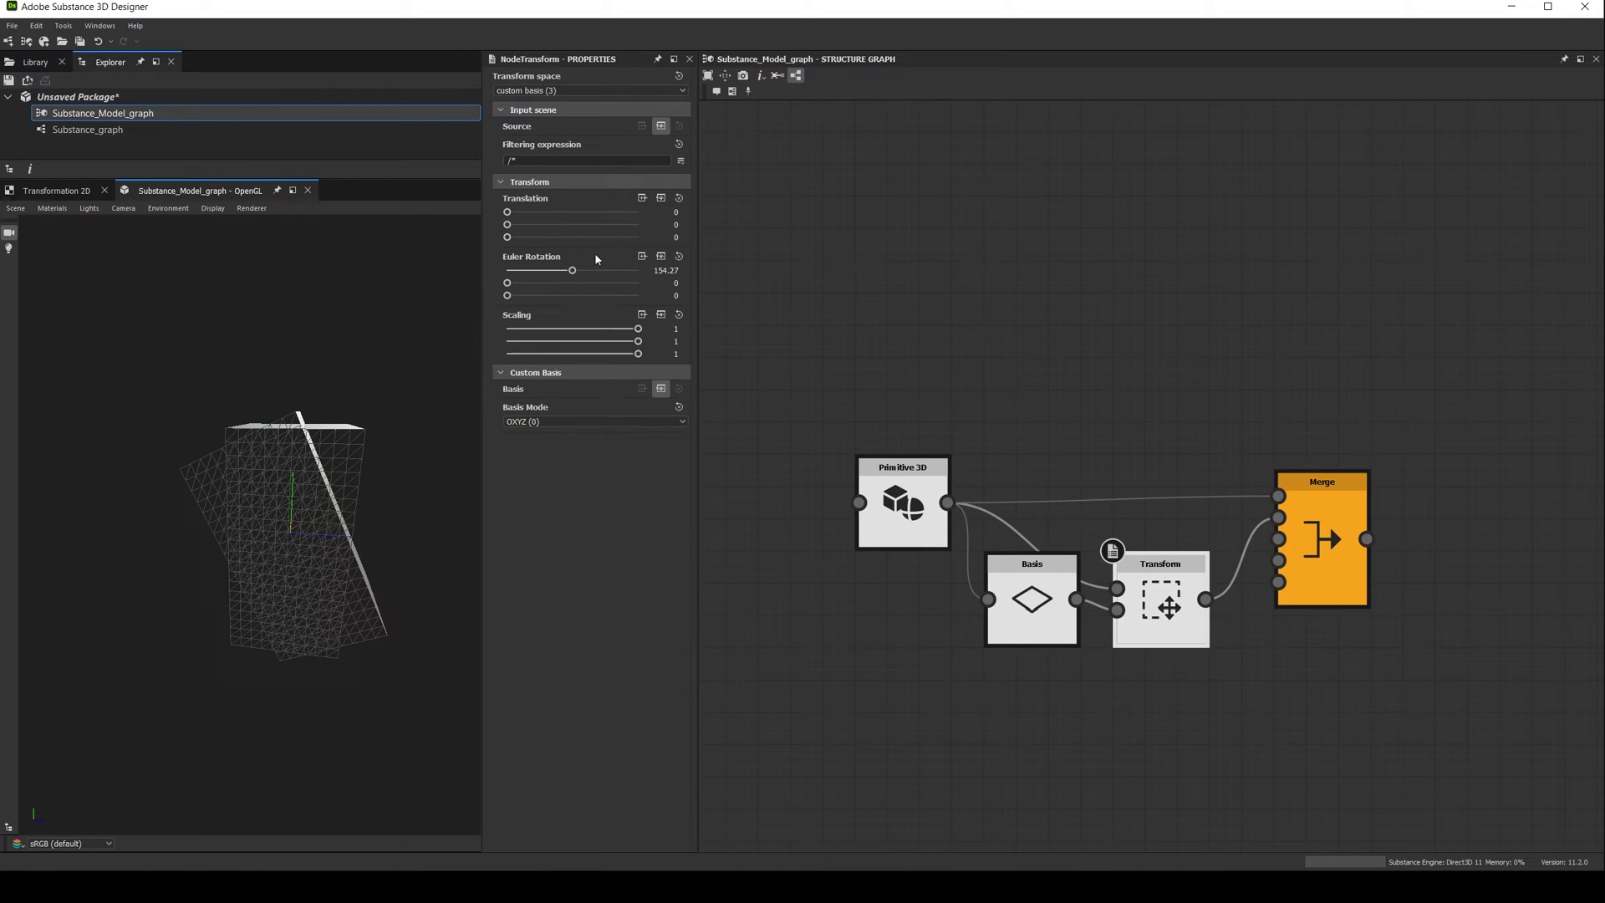
drag(573, 272, 550, 287)
mouse_move(444, 523)
mouse_down()
mouse_move(419, 527)
mouse_move(449, 539)
mouse_up()
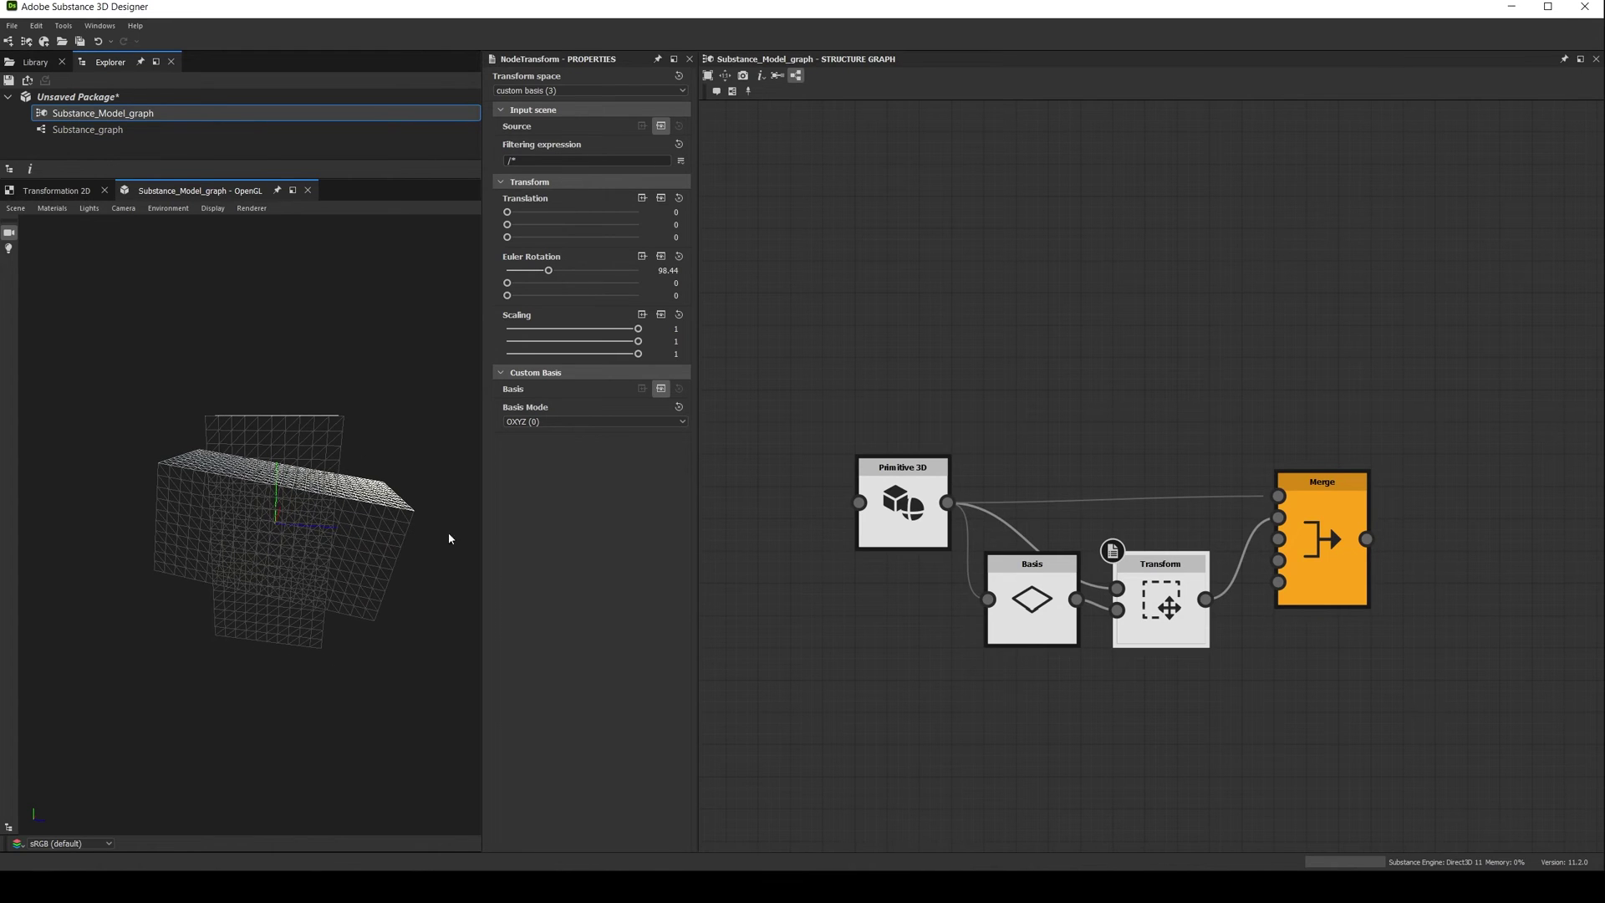
scroll(790, 612, down, 2)
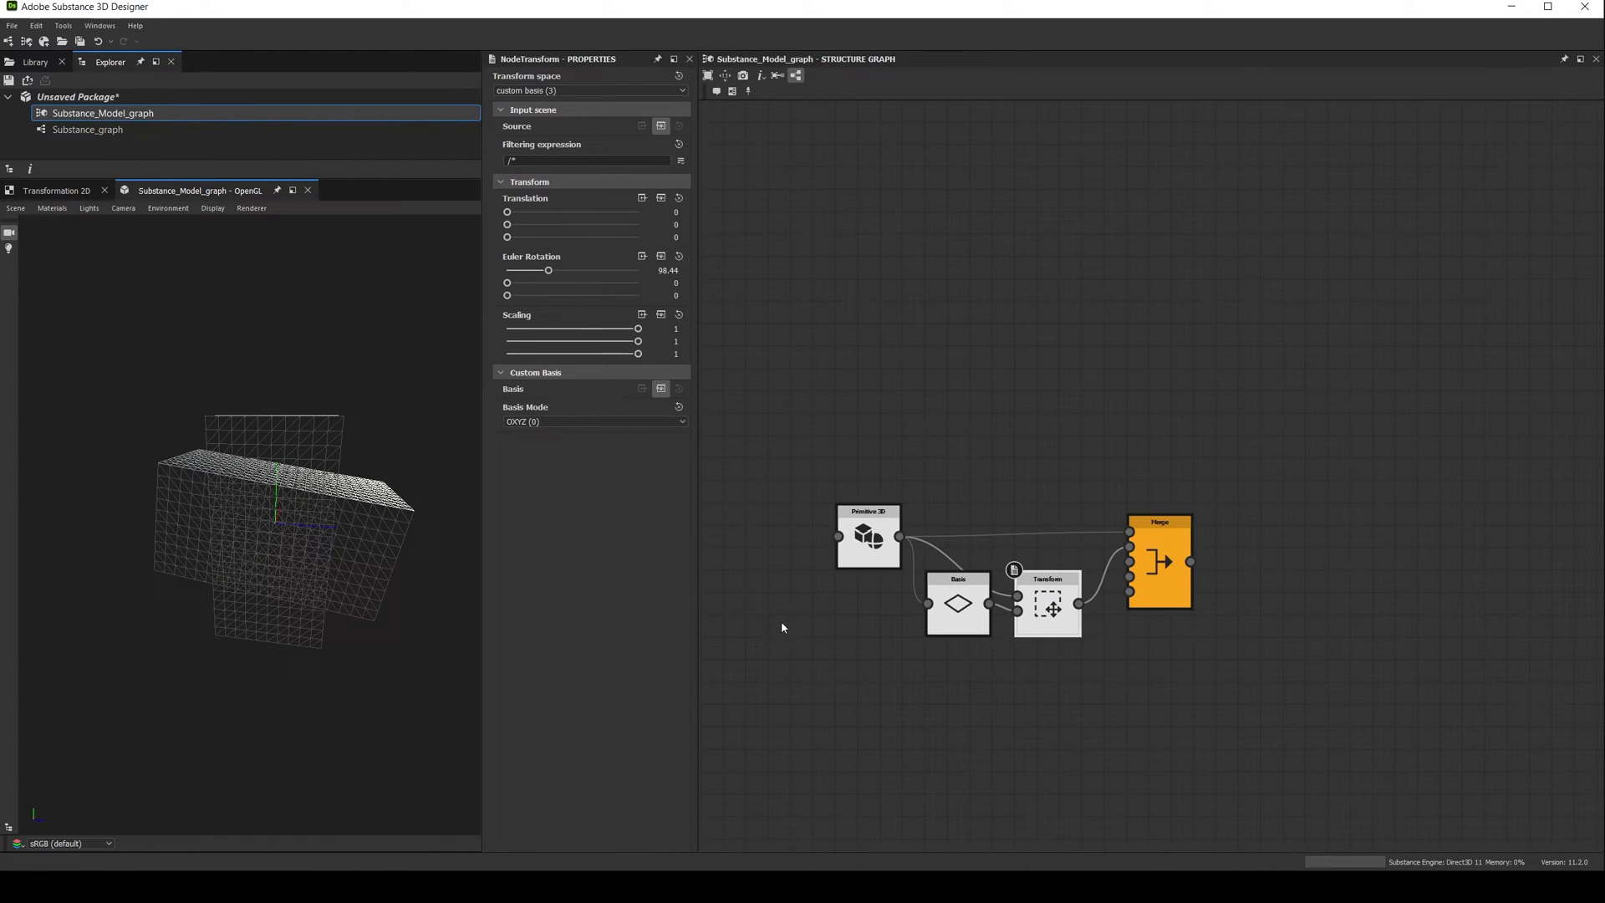
middle_drag(782, 640, 902, 599)
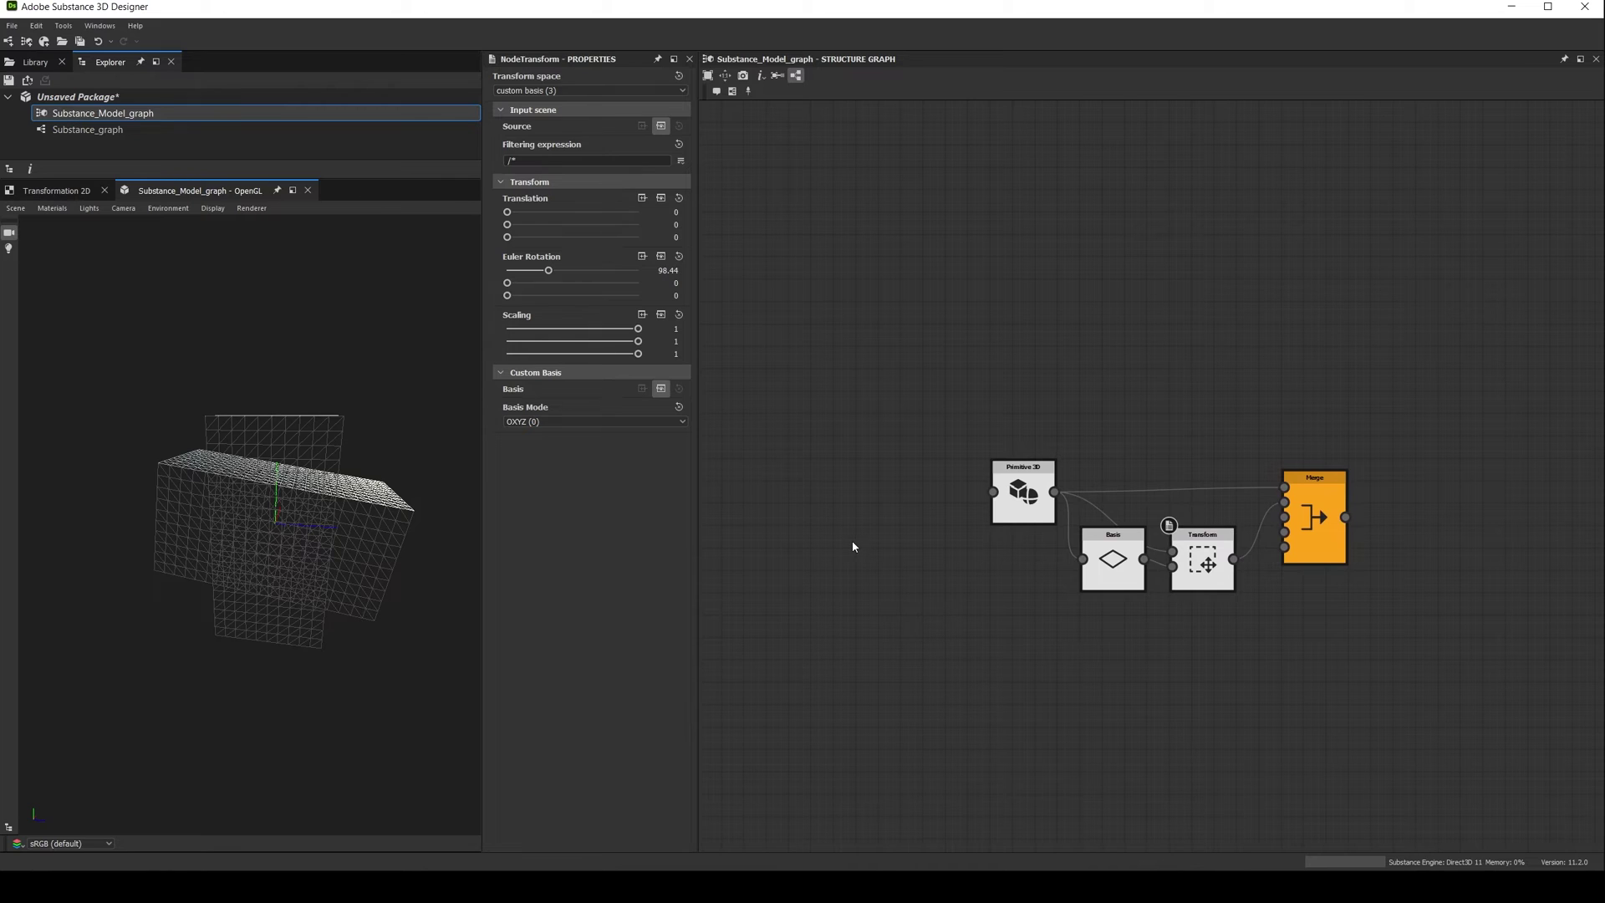
- Add a Basis From Object Side node and a Transform node placed beside it
key(space)
text(basis from)
key(Return)
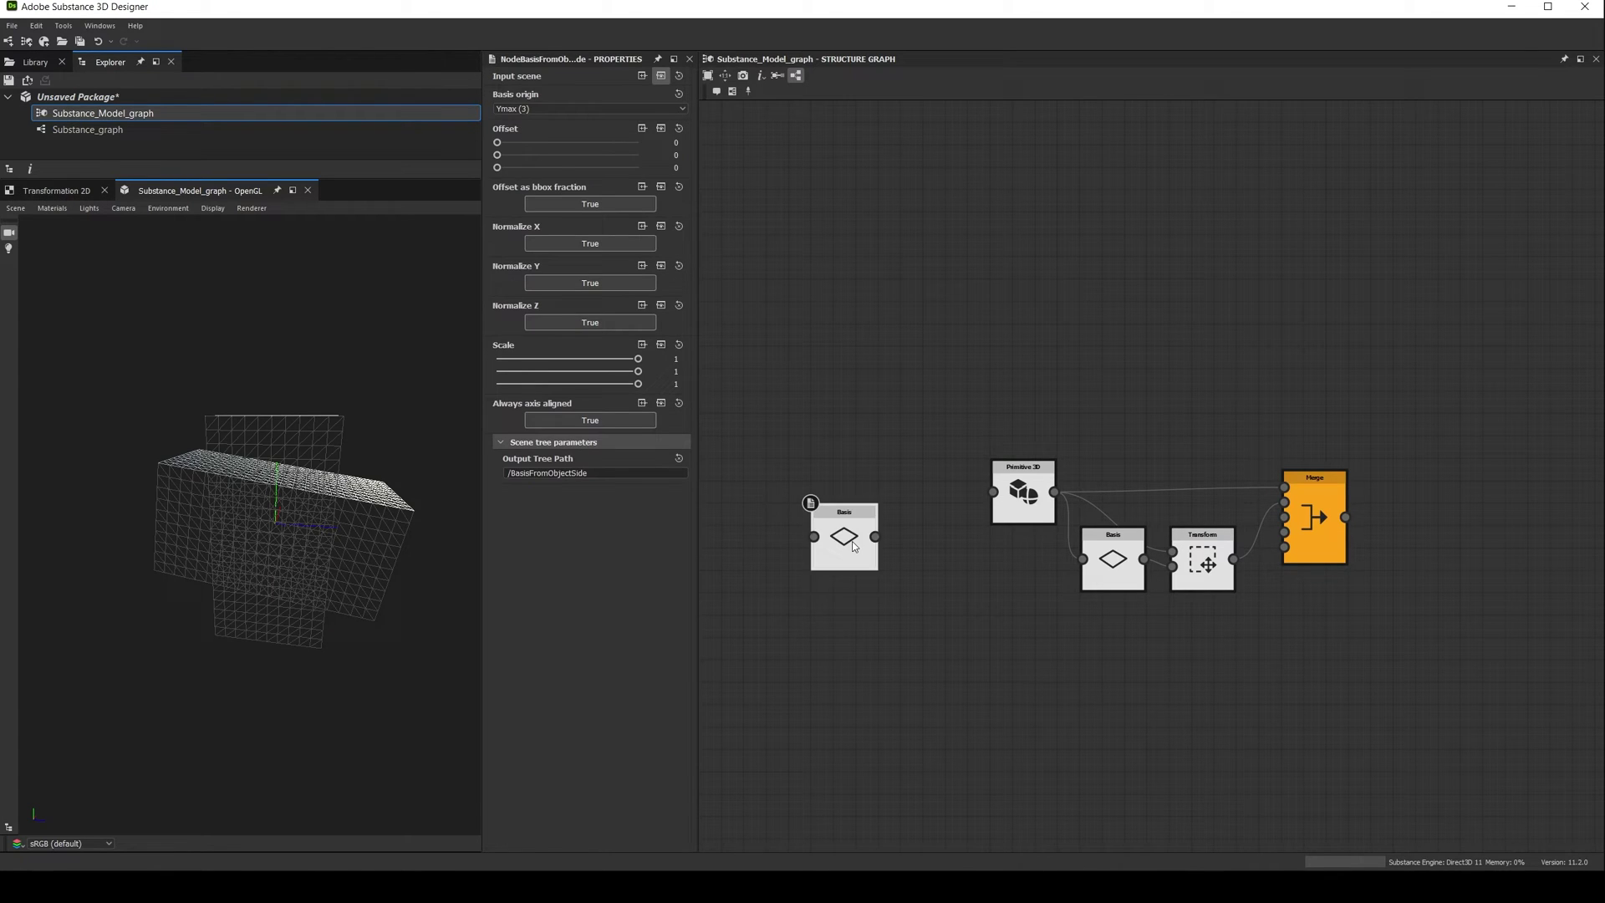
drag(859, 539, 815, 518)
key(space)
text(trans)
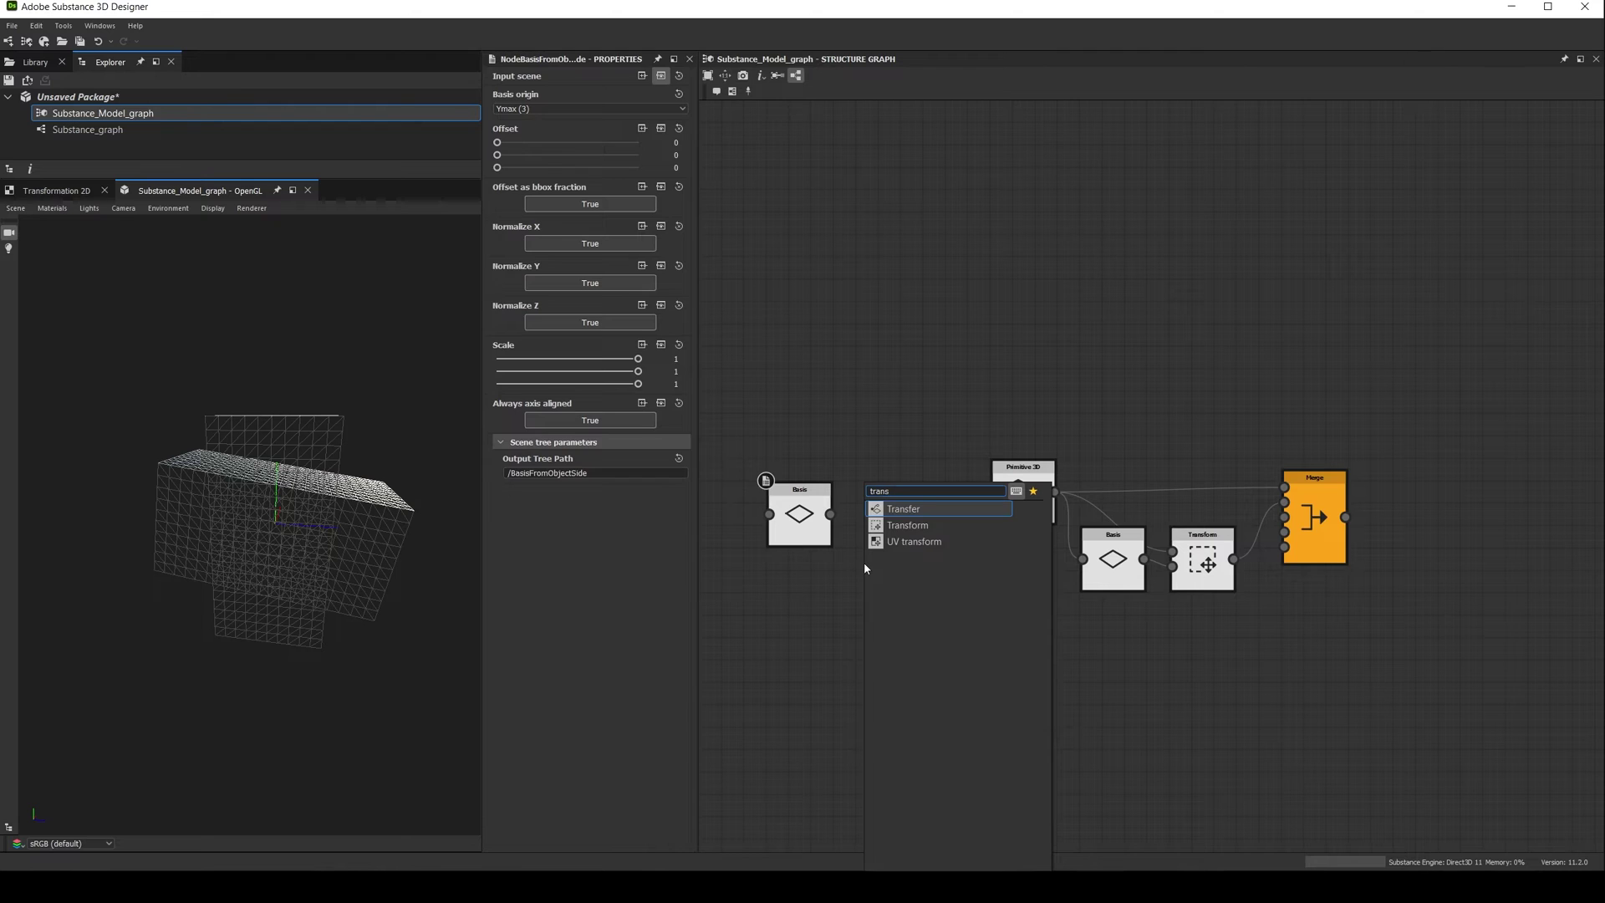
key(Down)
key(Return)
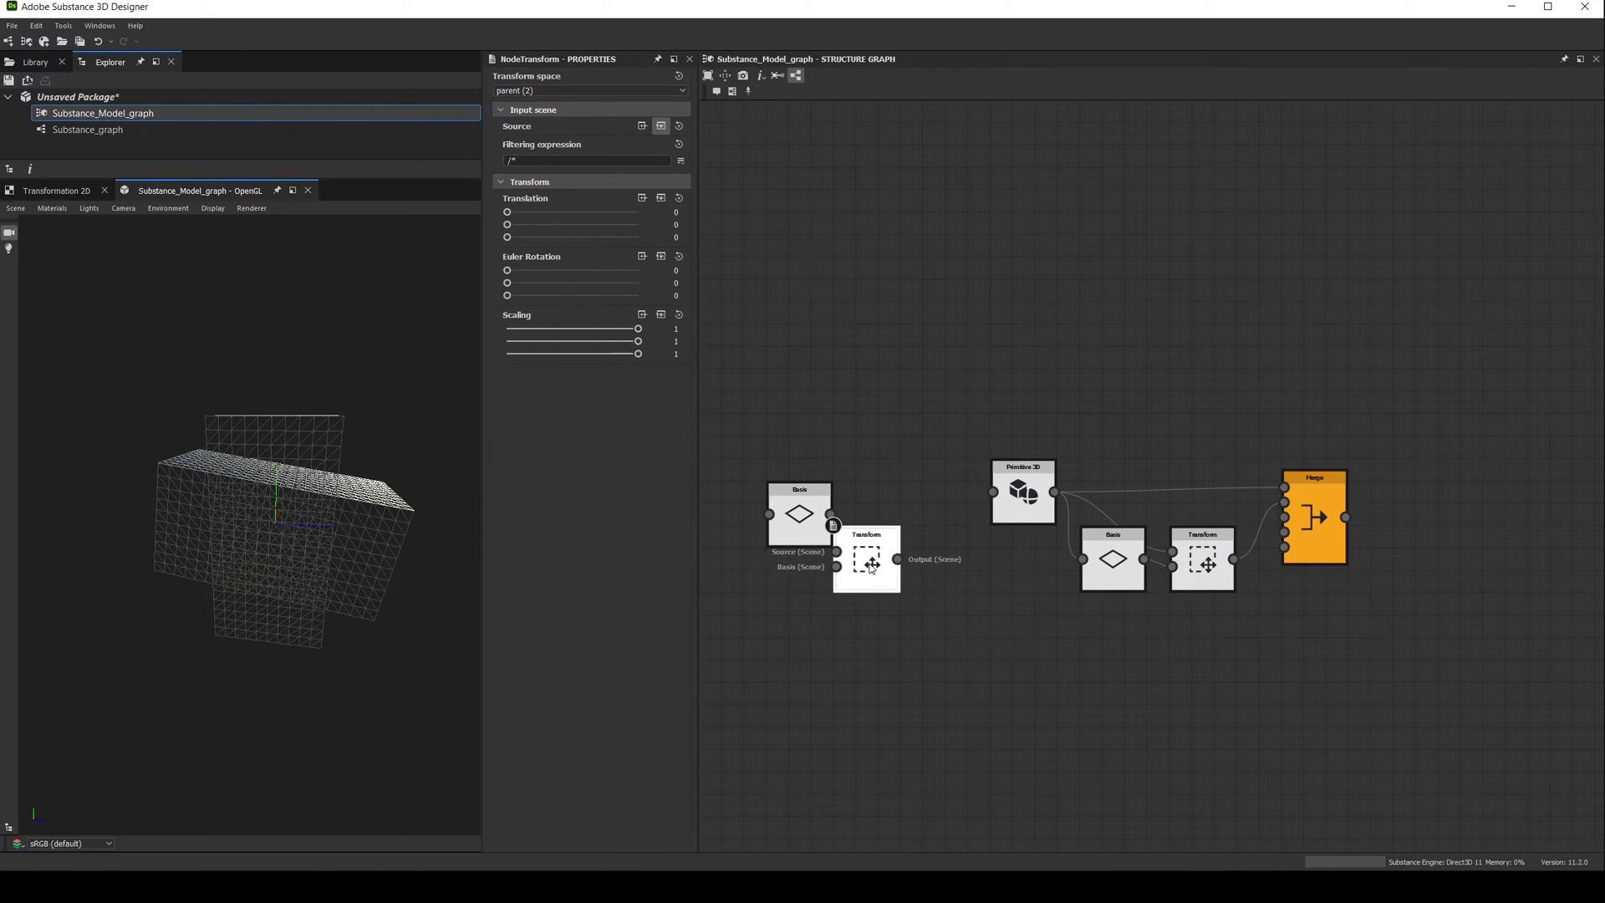
drag(861, 560, 993, 491)
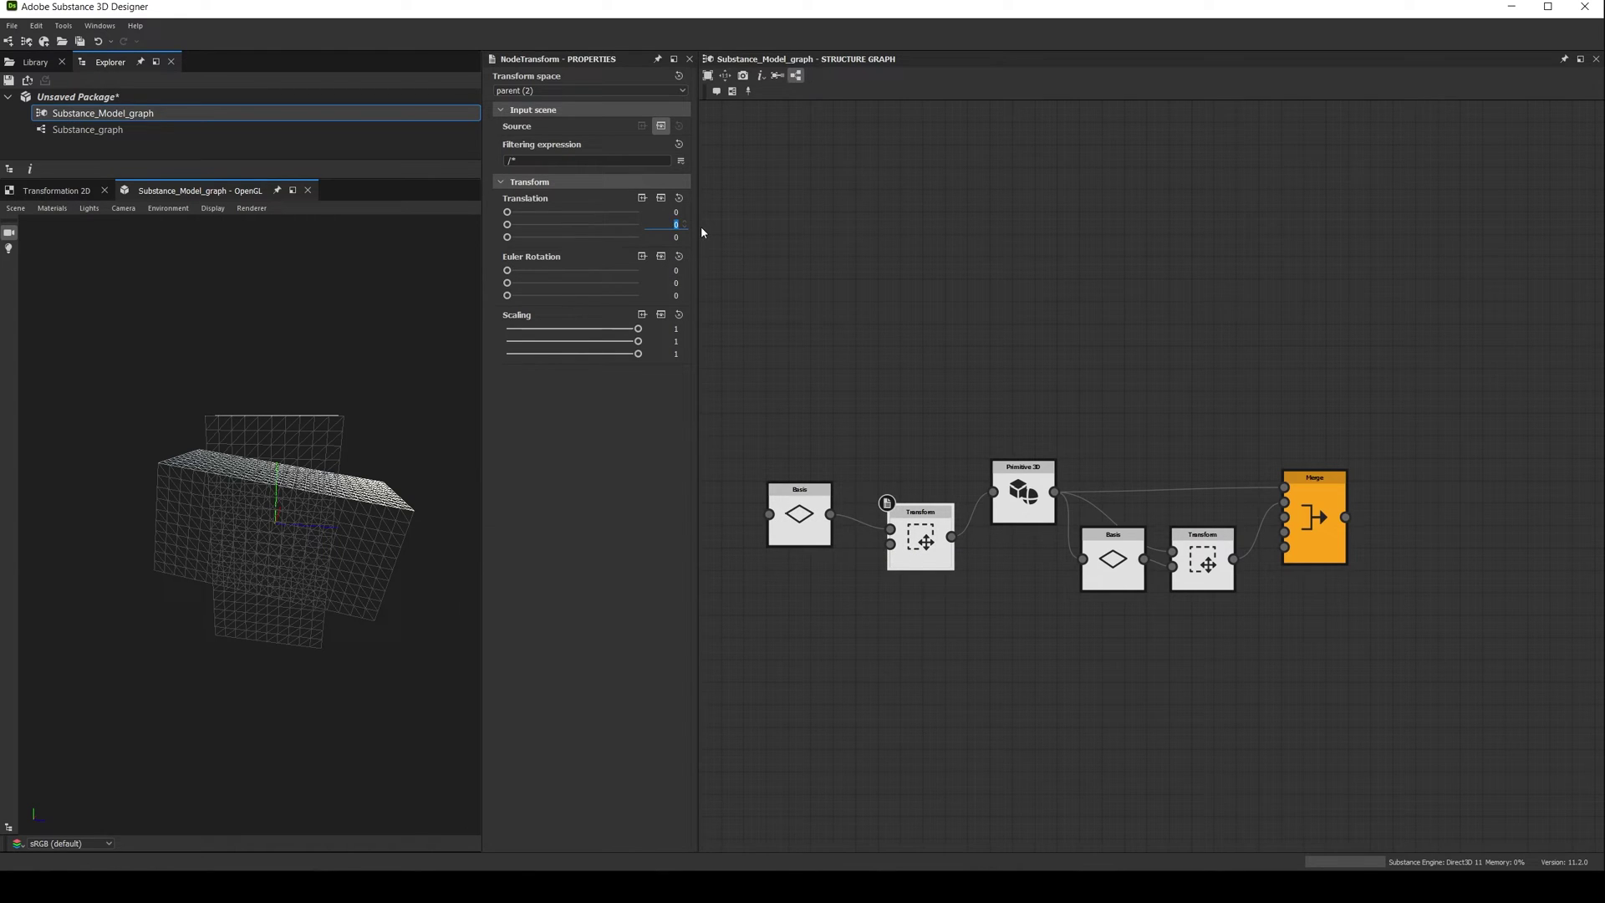
- Set the new Transform's Translation to Y 50 and Z 25, then test and undo an X rotation
key(Tab)
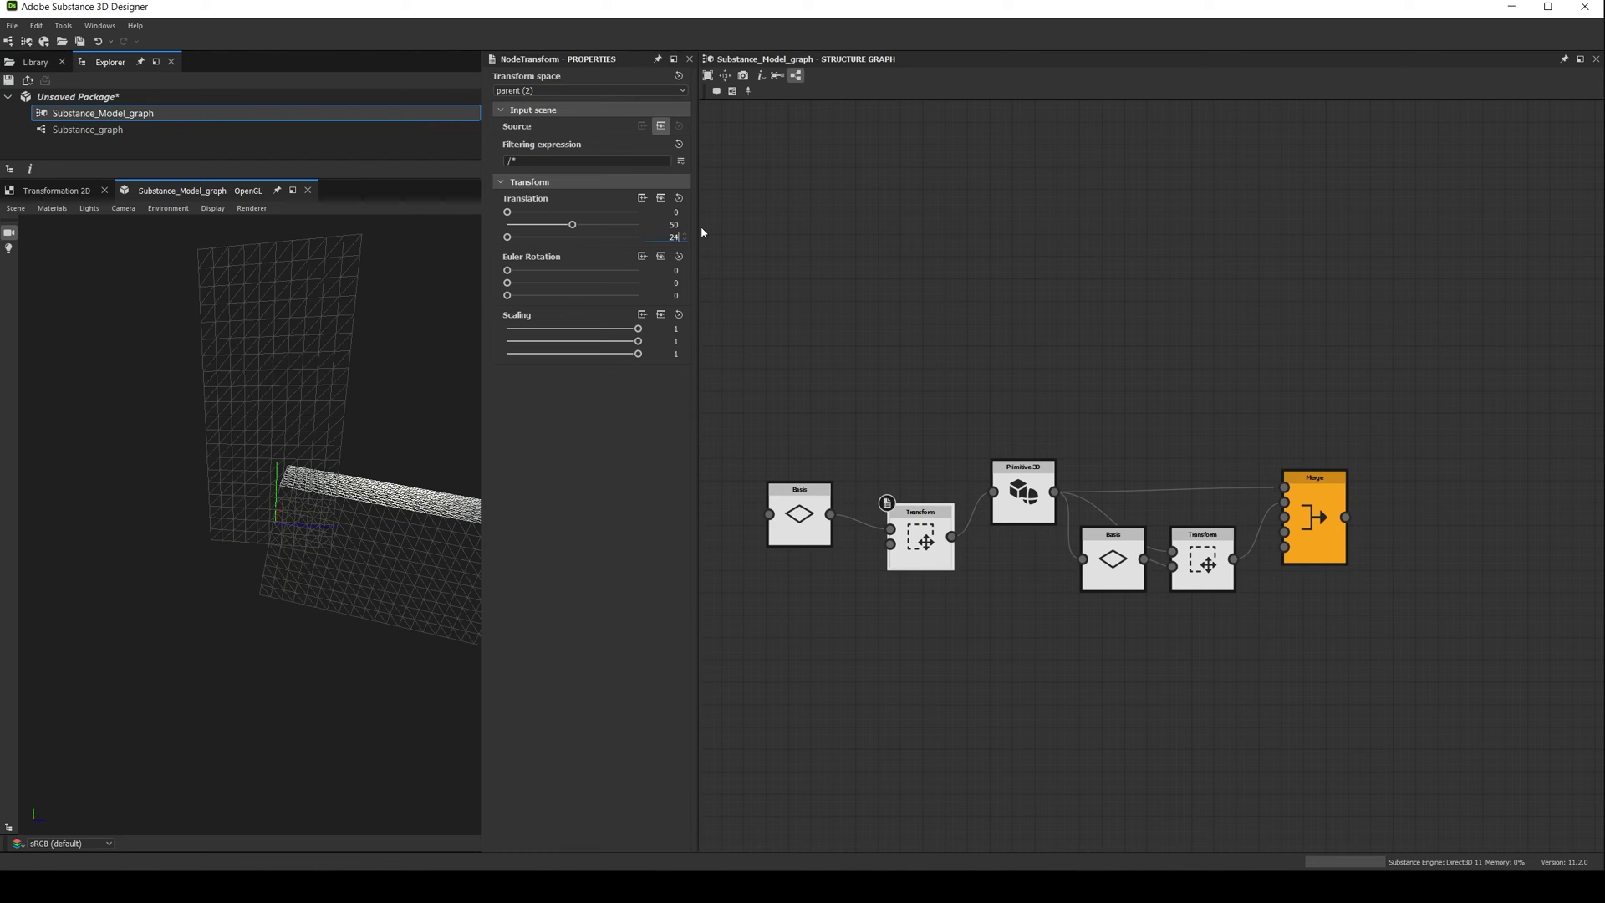
text(25)
key(Return)
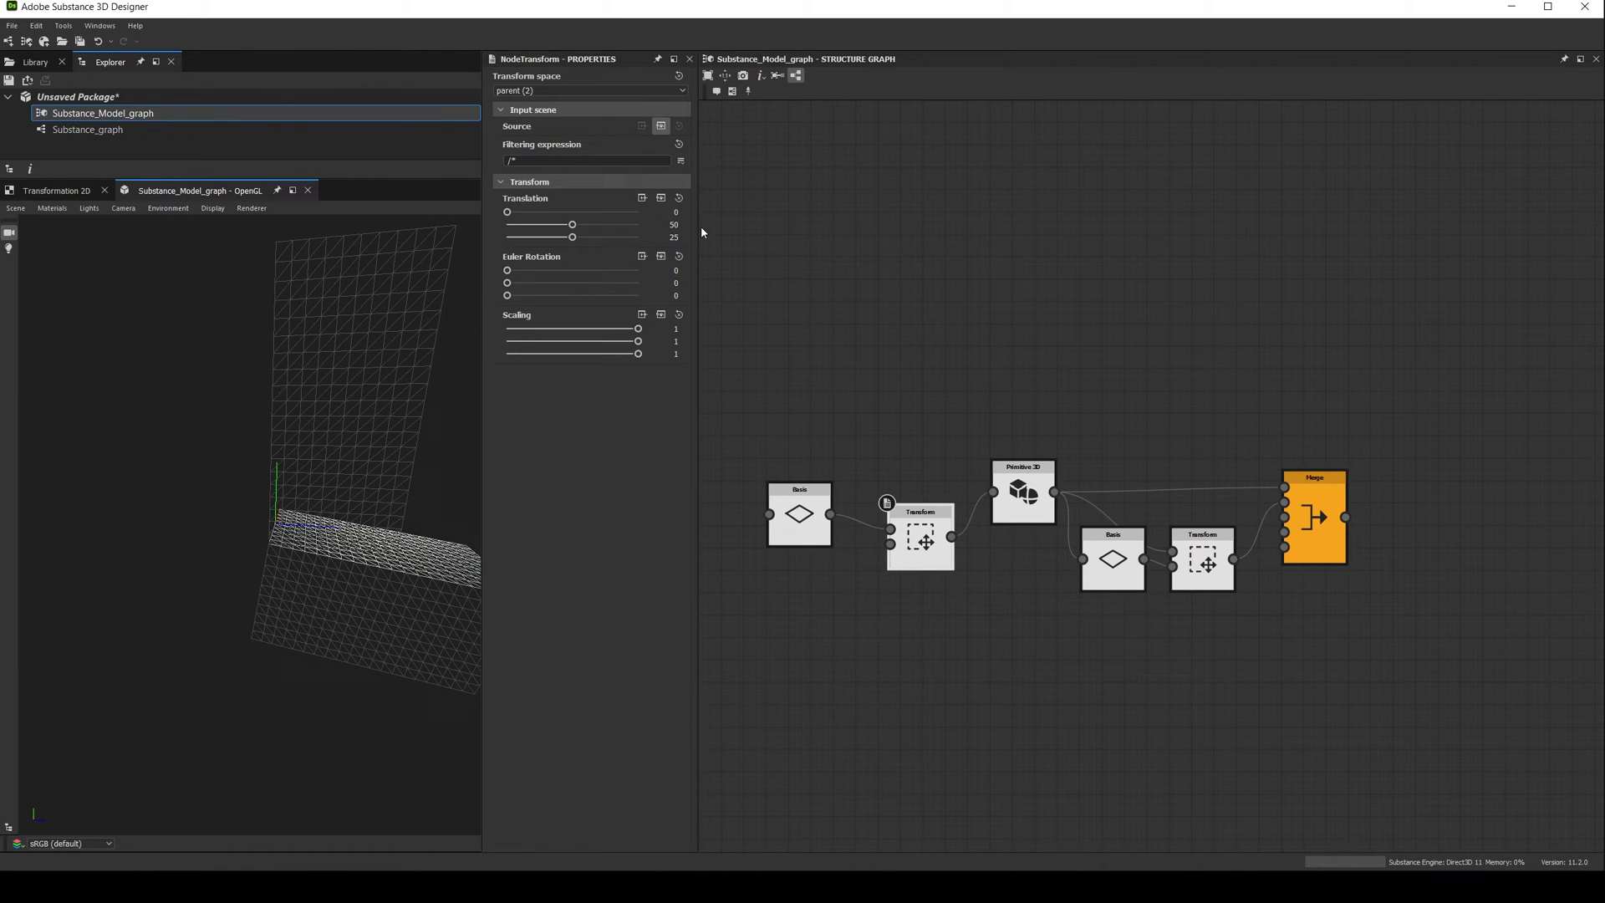
drag(434, 718, 363, 612)
click(1198, 570)
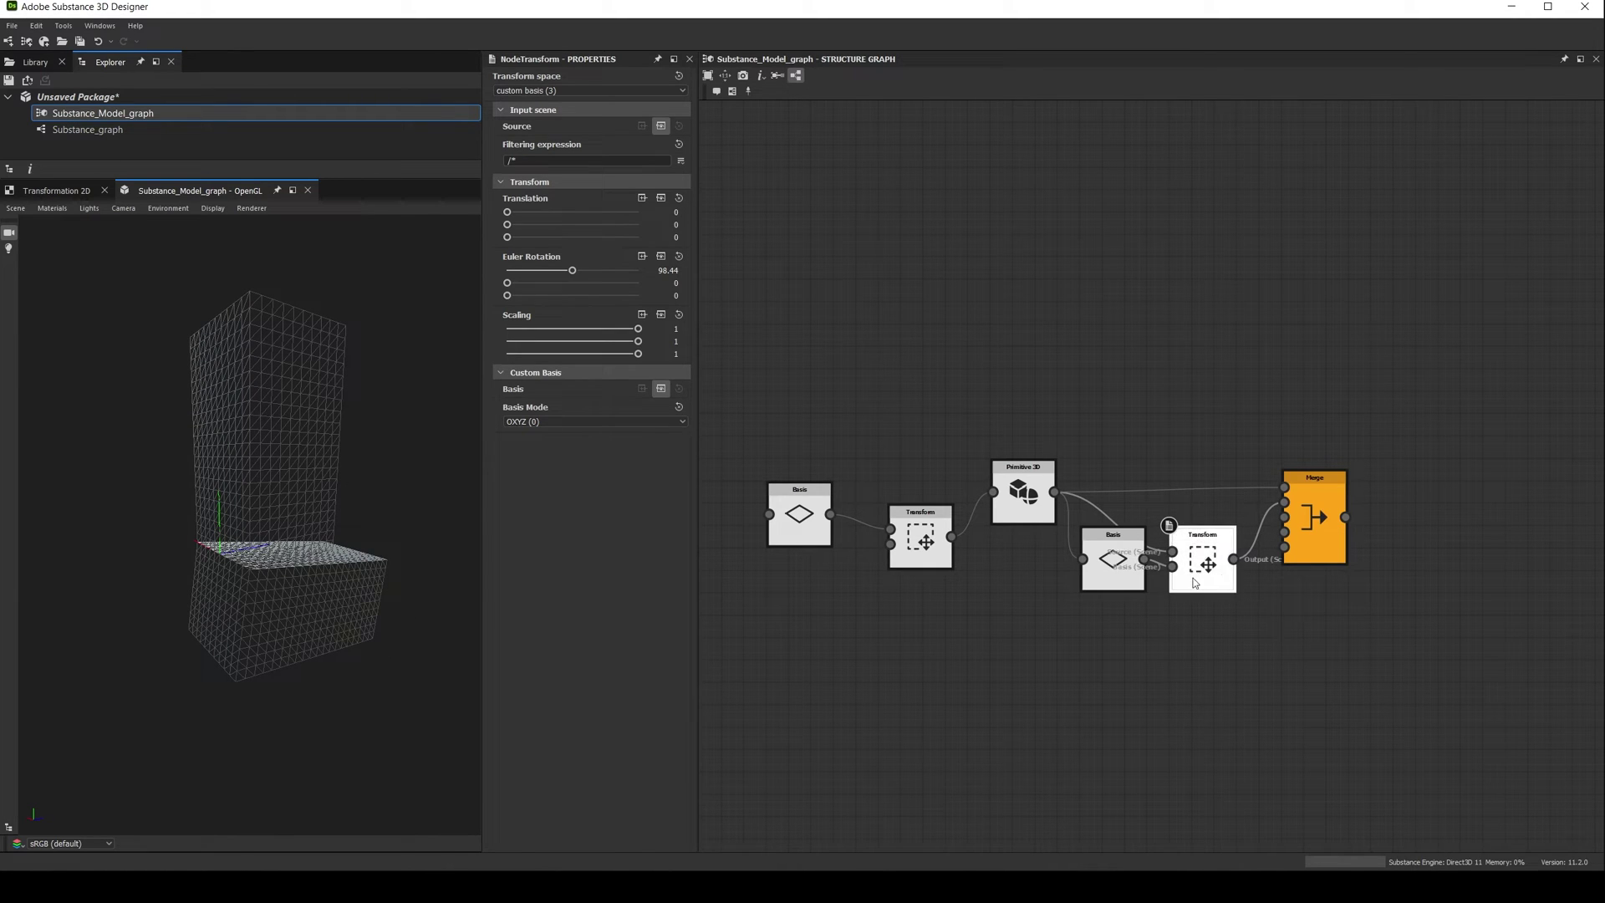
mouse_move(573, 274)
mouse_down()
mouse_move(552, 274)
mouse_move(607, 274)
mouse_move(569, 281)
mouse_move(585, 285)
mouse_move(563, 289)
mouse_move(578, 305)
mouse_move(543, 299)
mouse_move(571, 305)
mouse_up()
key(ctrl+z)
key(ctrl+z)
key(ctrl+z)
key(ctrl+z)
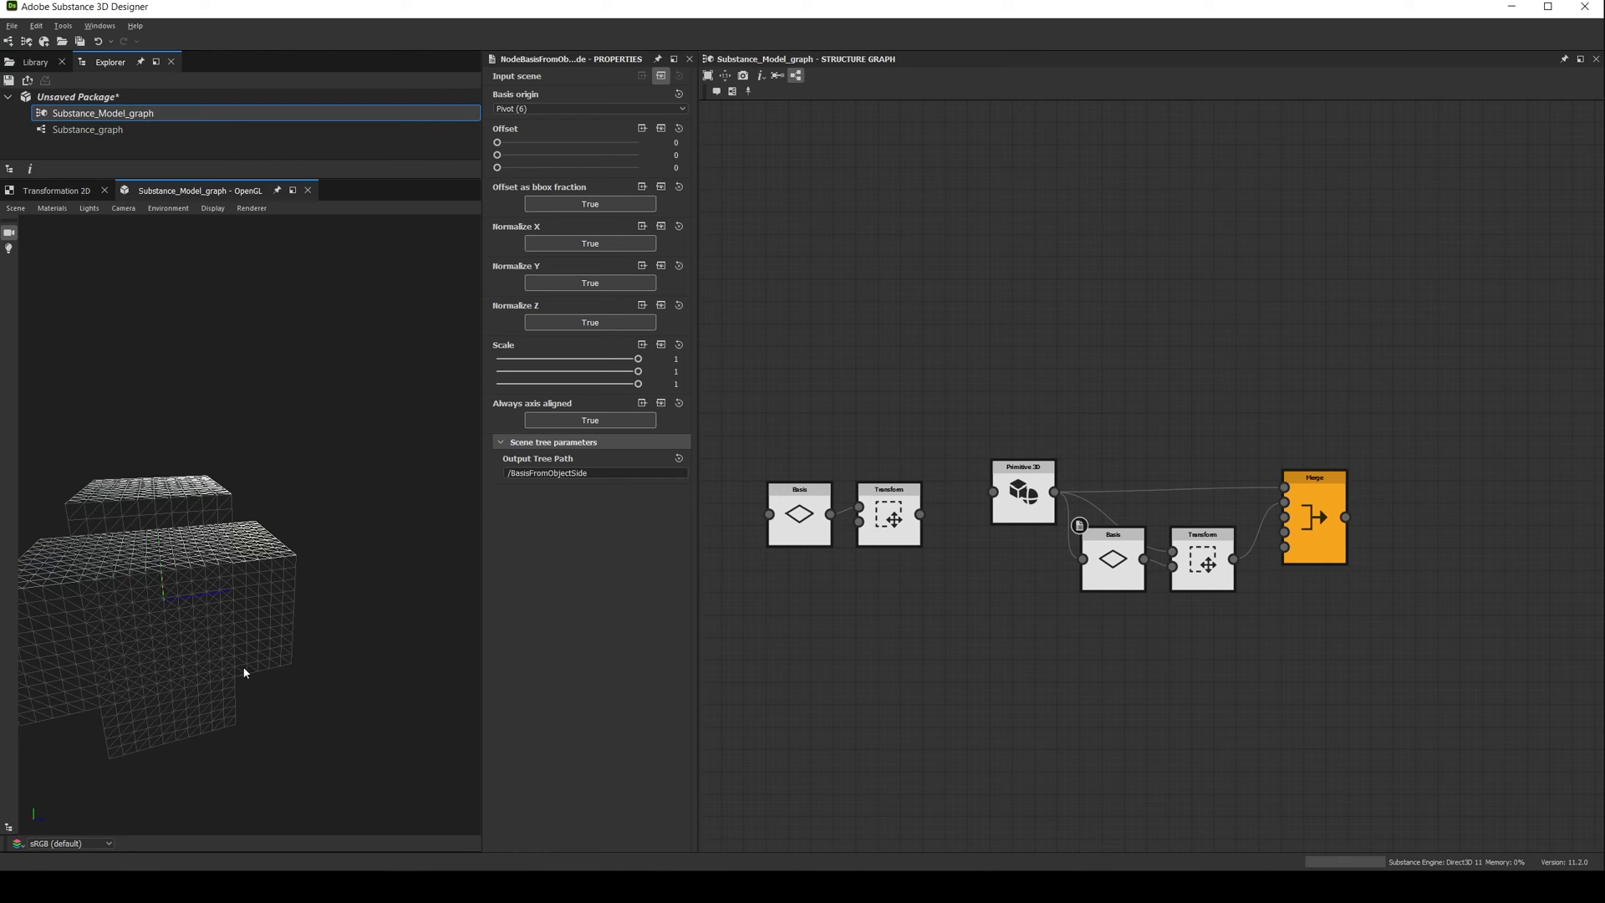
- Disconnect the extra Transform from Primitive 3D and set Basis Offset Y and Z to -0.5
drag(993, 491, 1108, 563)
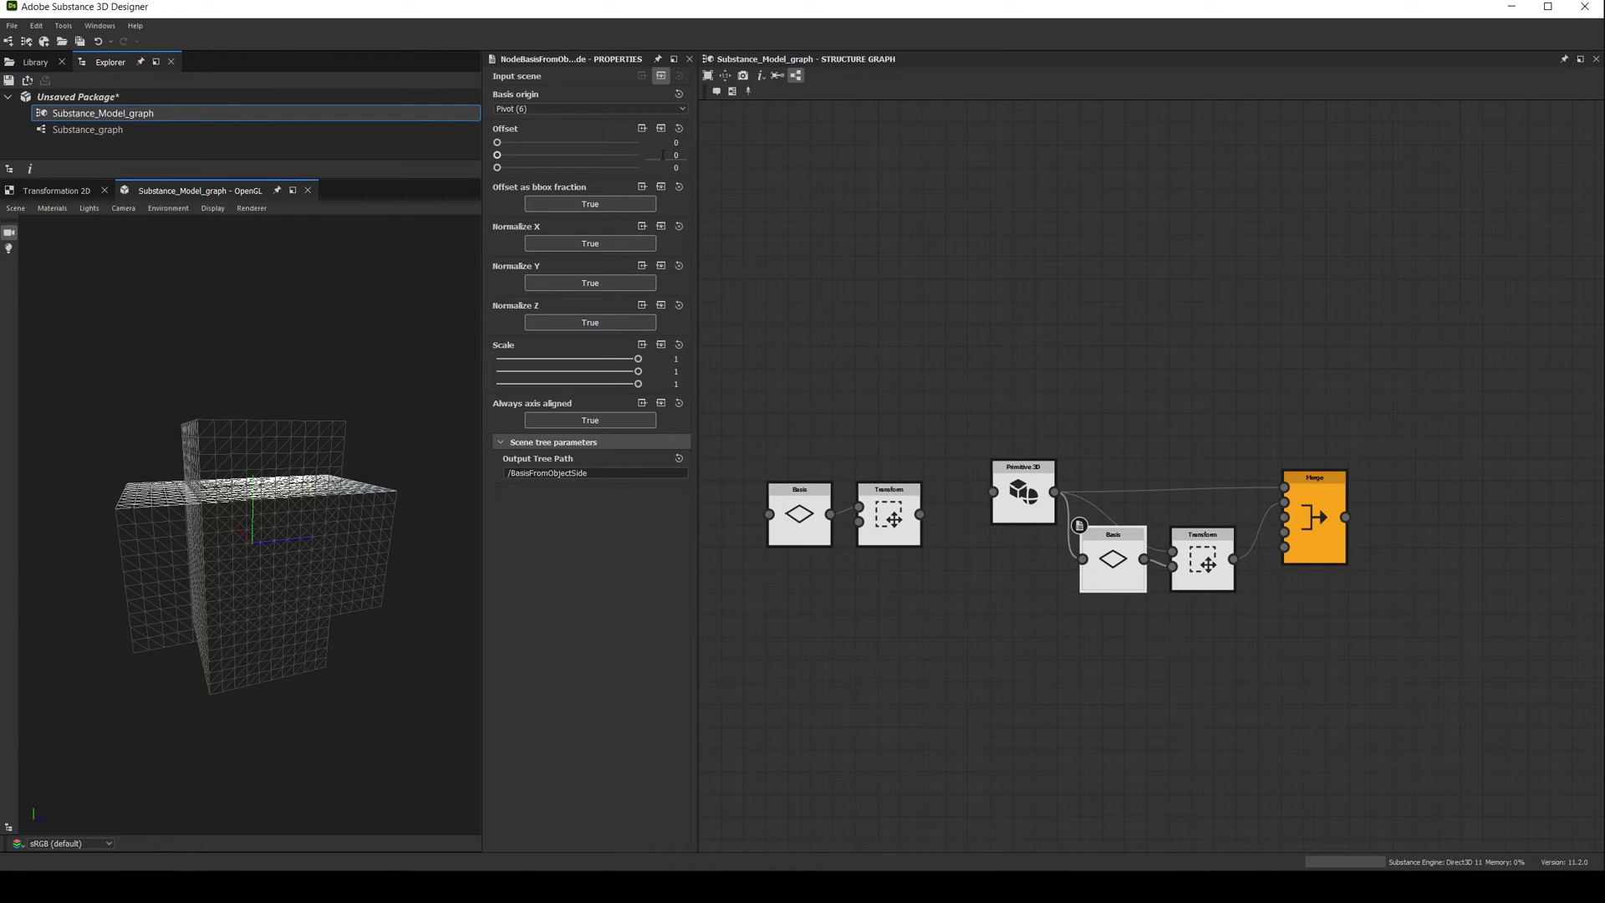
text(-0.5)
key(Tab)
text(-0.)
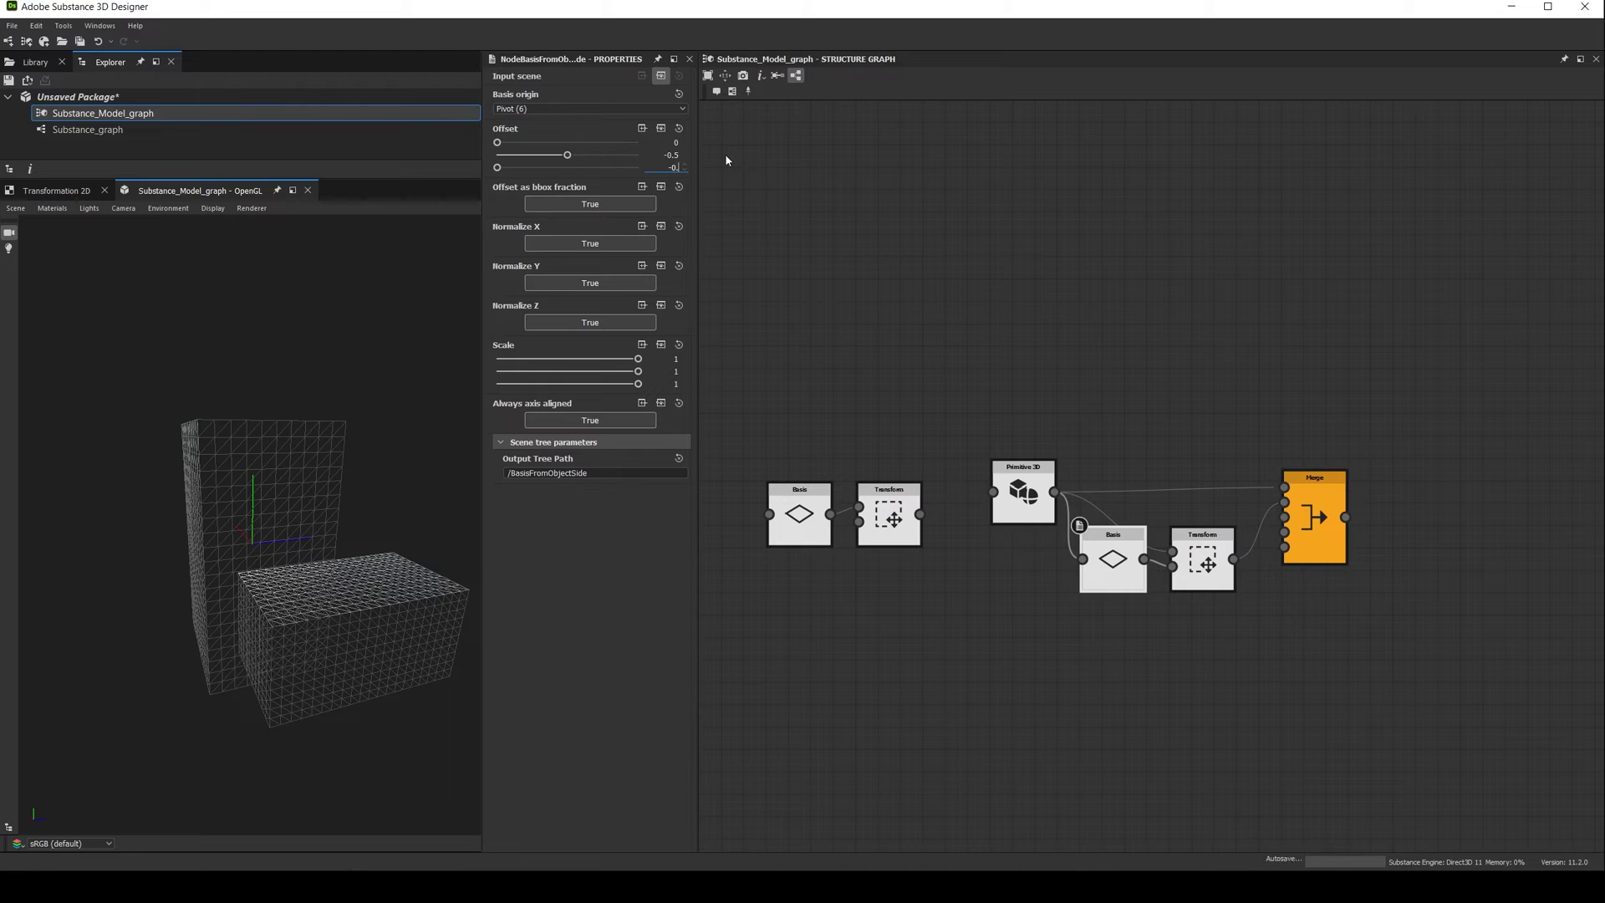
text(5)
key(Return)
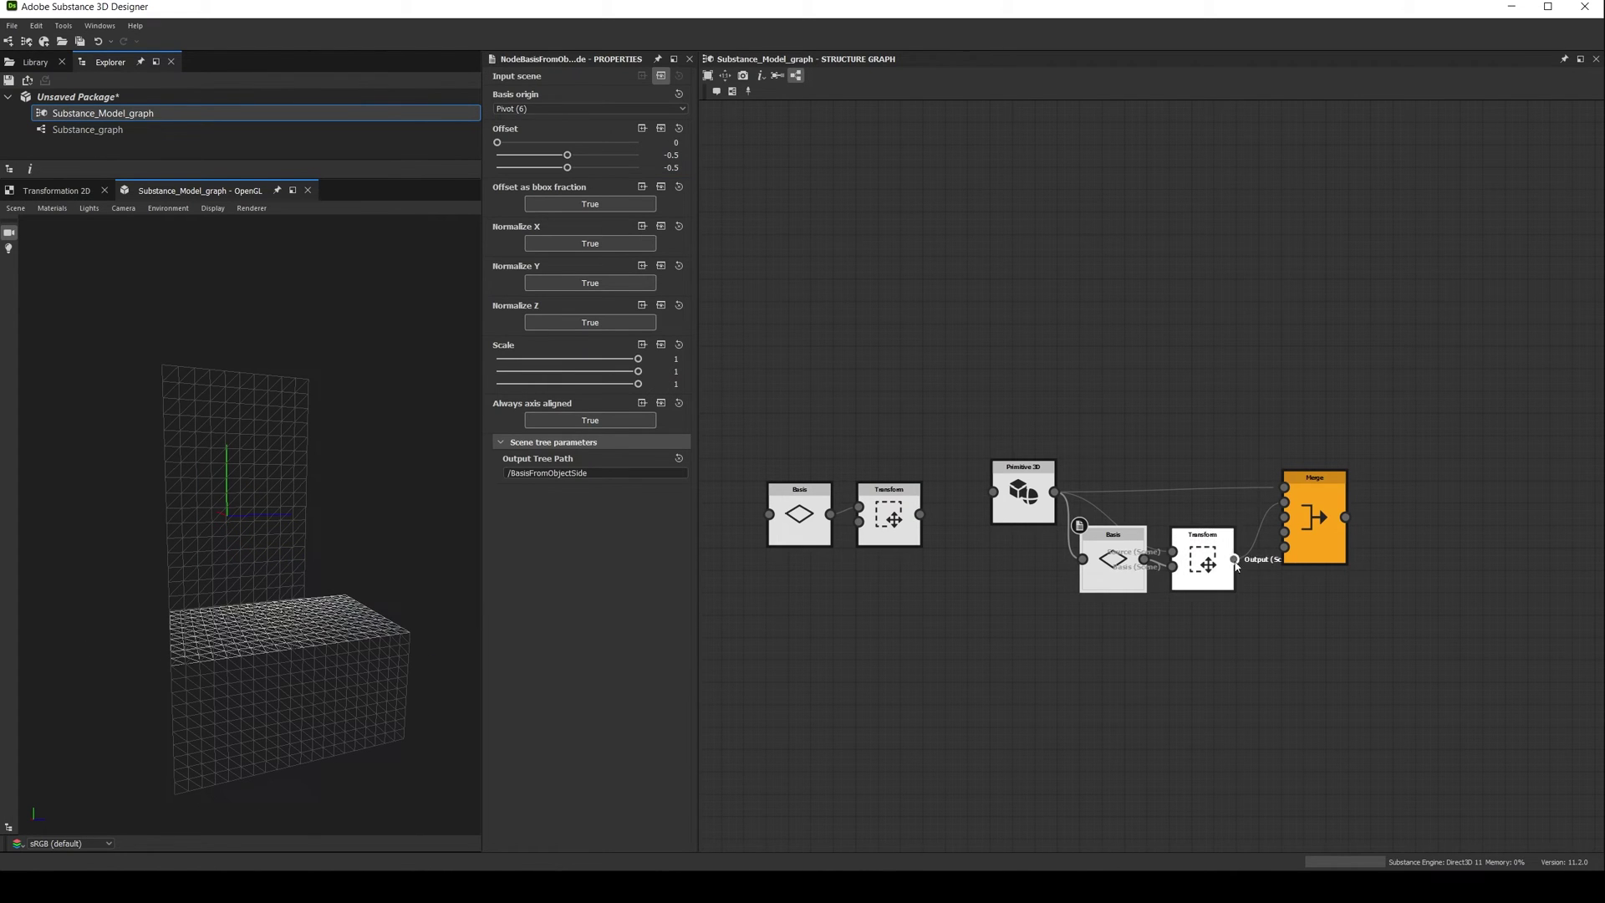
- Test an X rotation on the main Transform, undo it, and reselect the lower Basis node
click(1201, 559)
mouse_move(573, 273)
mouse_down()
mouse_move(601, 272)
mouse_move(544, 273)
mouse_move(585, 273)
mouse_up()
key(ctrl+z)
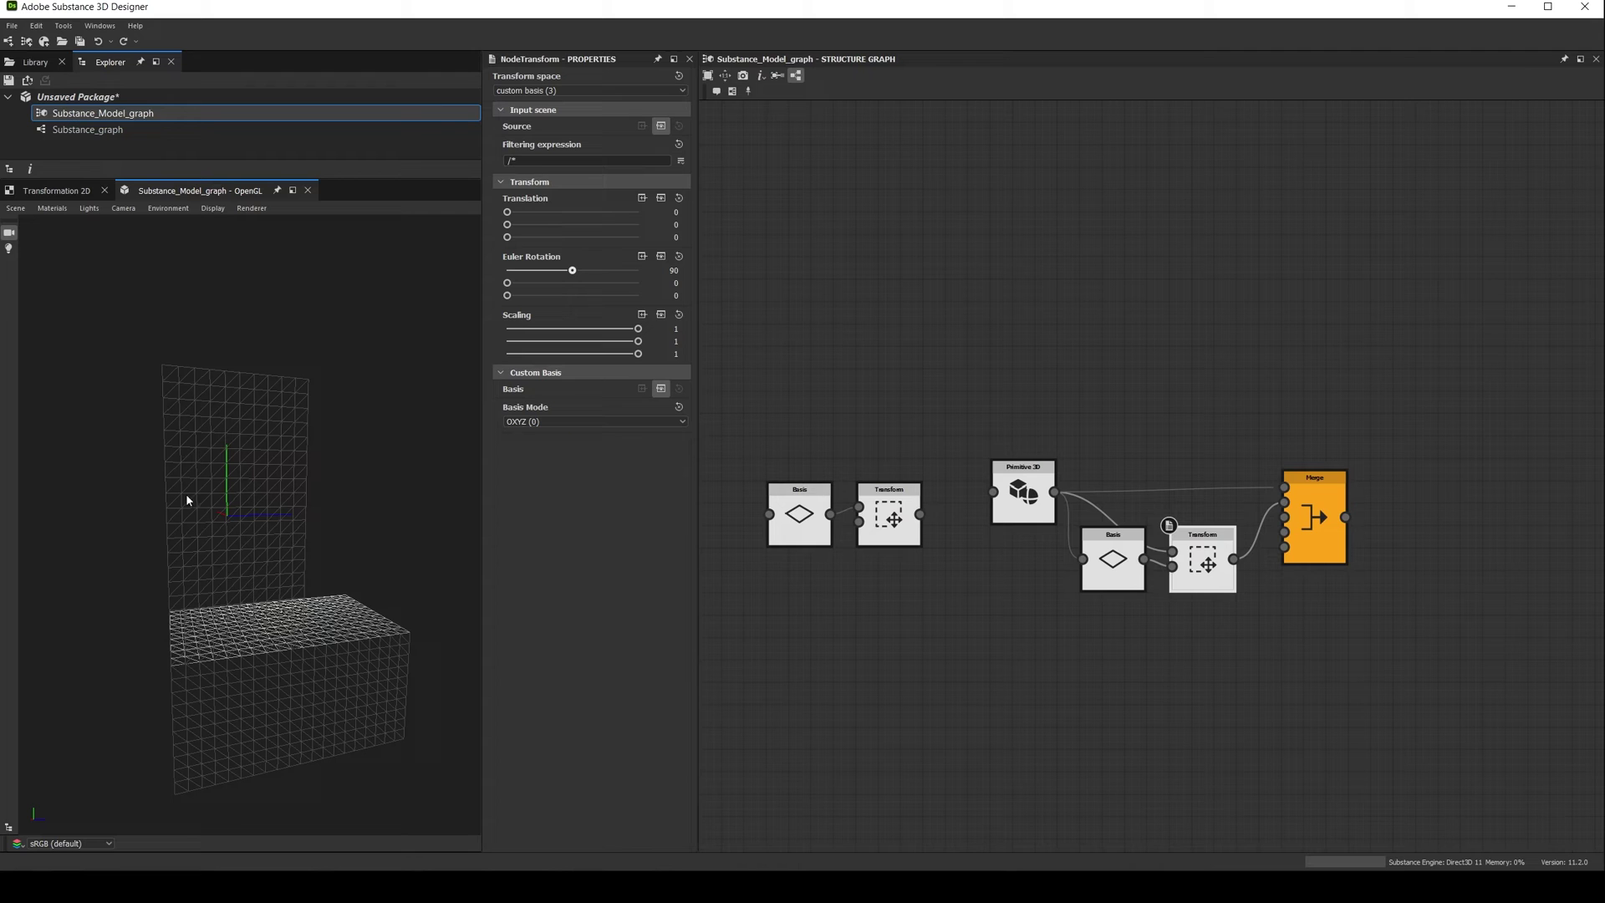
click(222, 515)
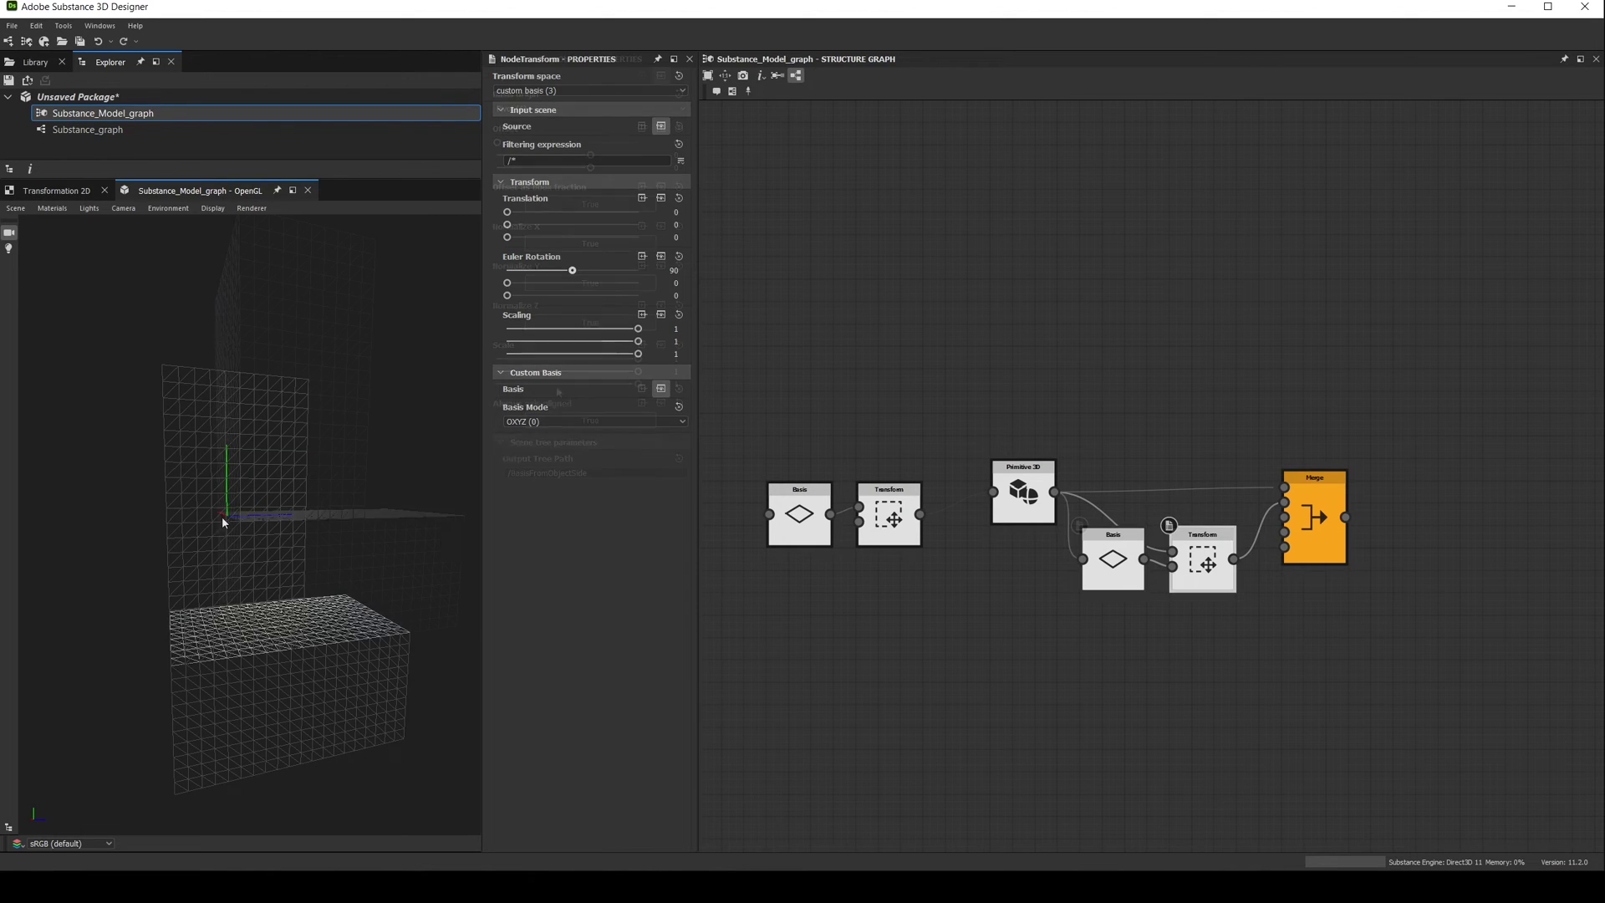
scroll(282, 610, up, 2)
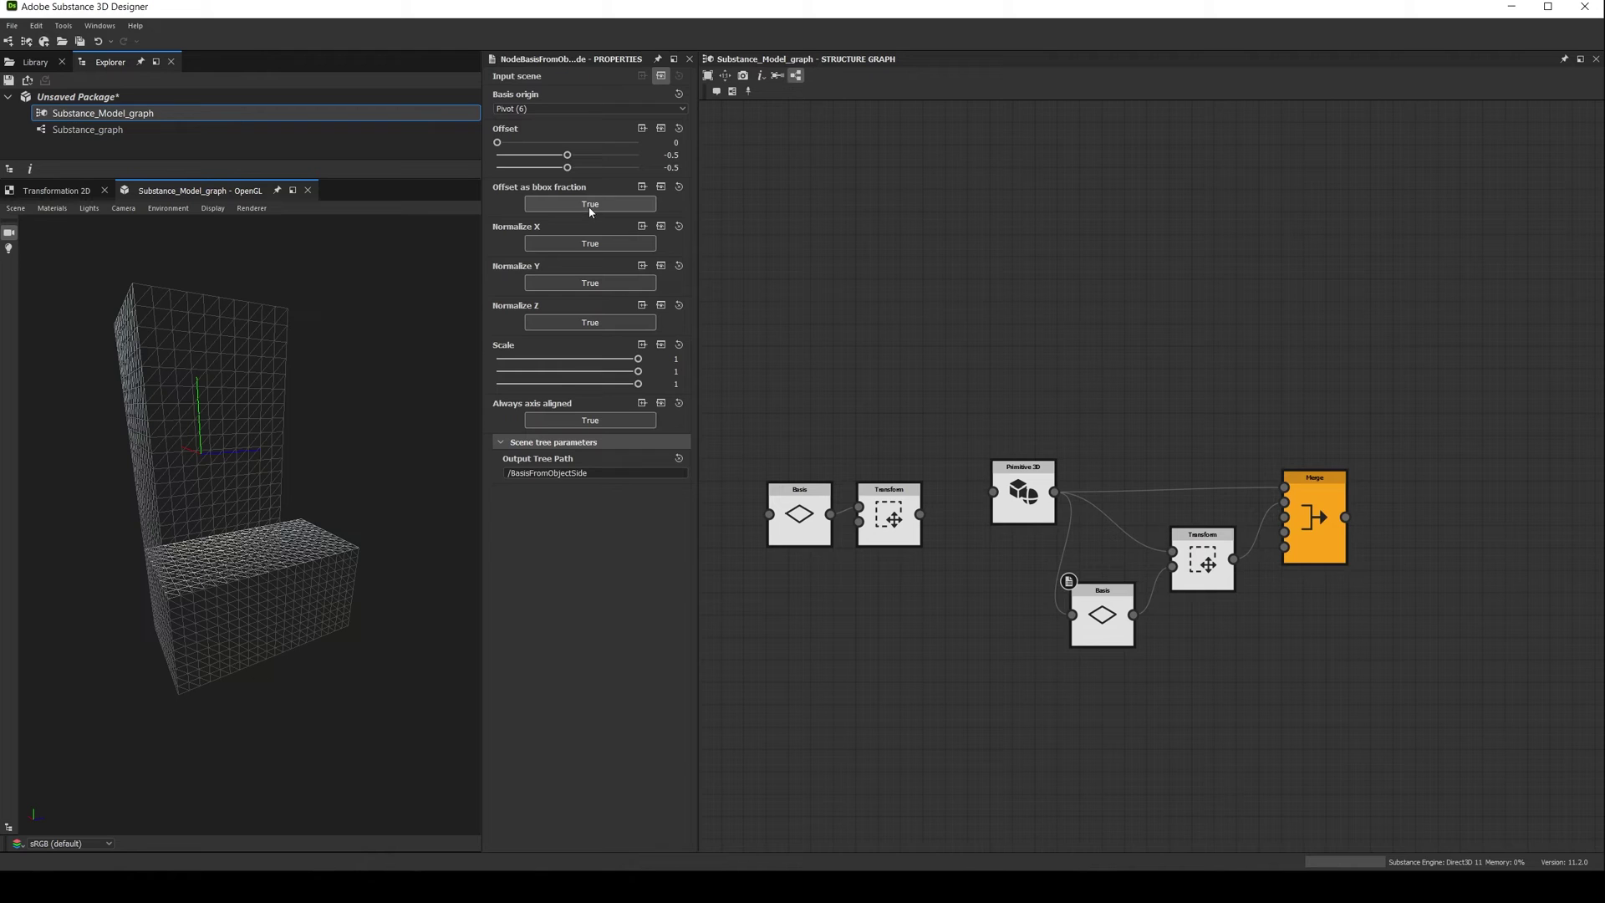
- Toggle Offset to absolute units, try Offset Y -50 and Z -25, and lower Transform X rotation to about 47°
click(590, 206)
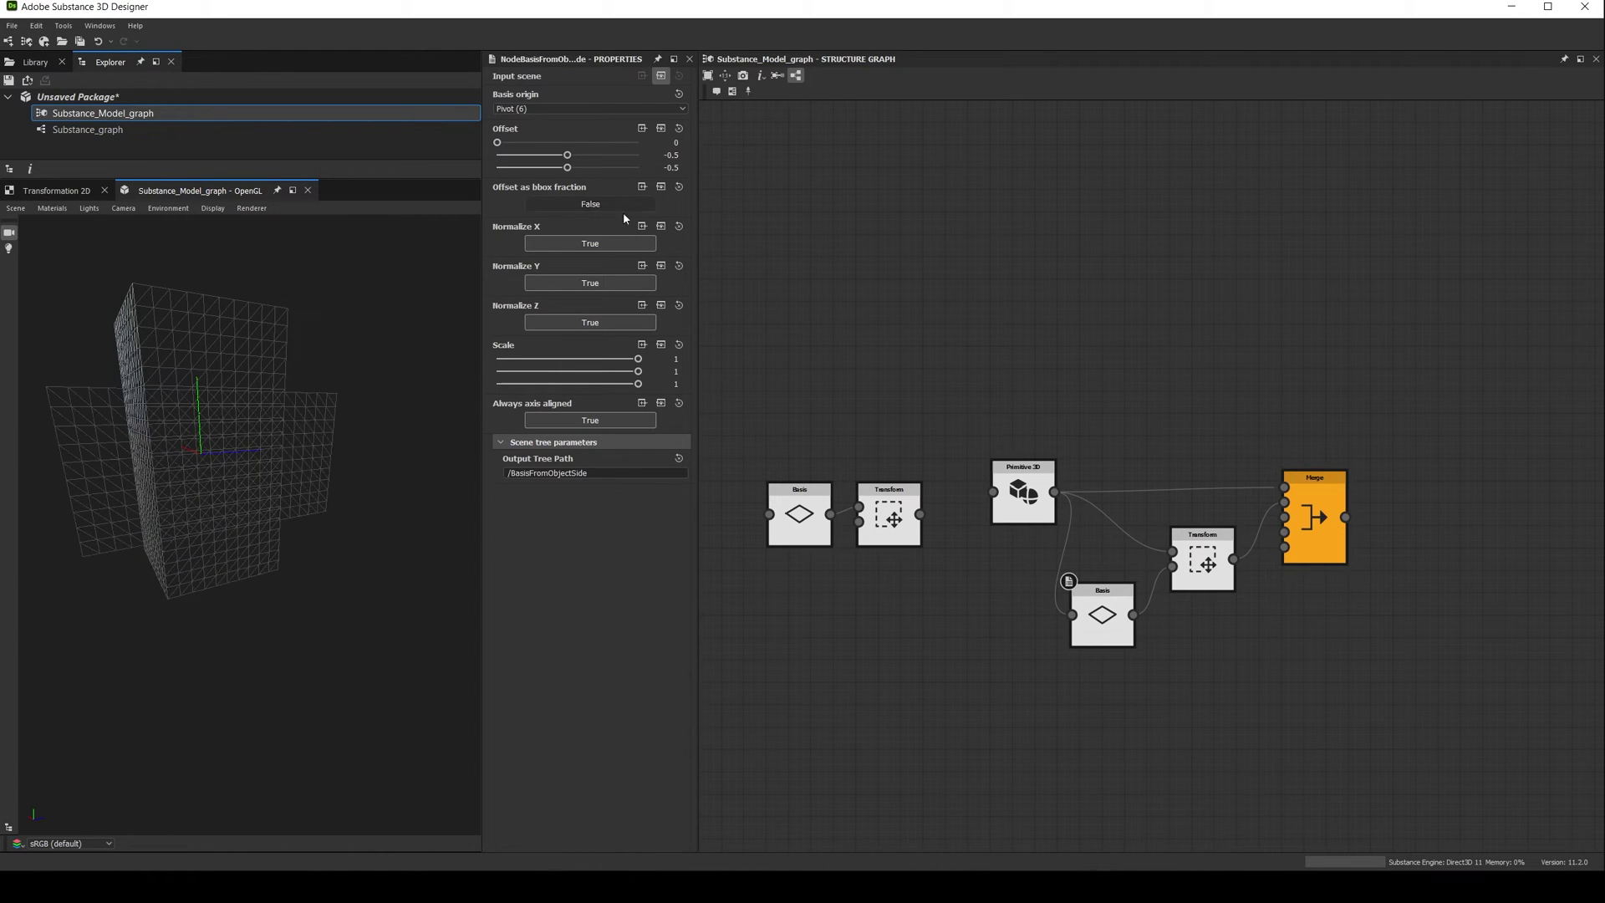
click(665, 155)
drag(665, 155, 713, 156)
text(-50)
key(Tab)
text(-)
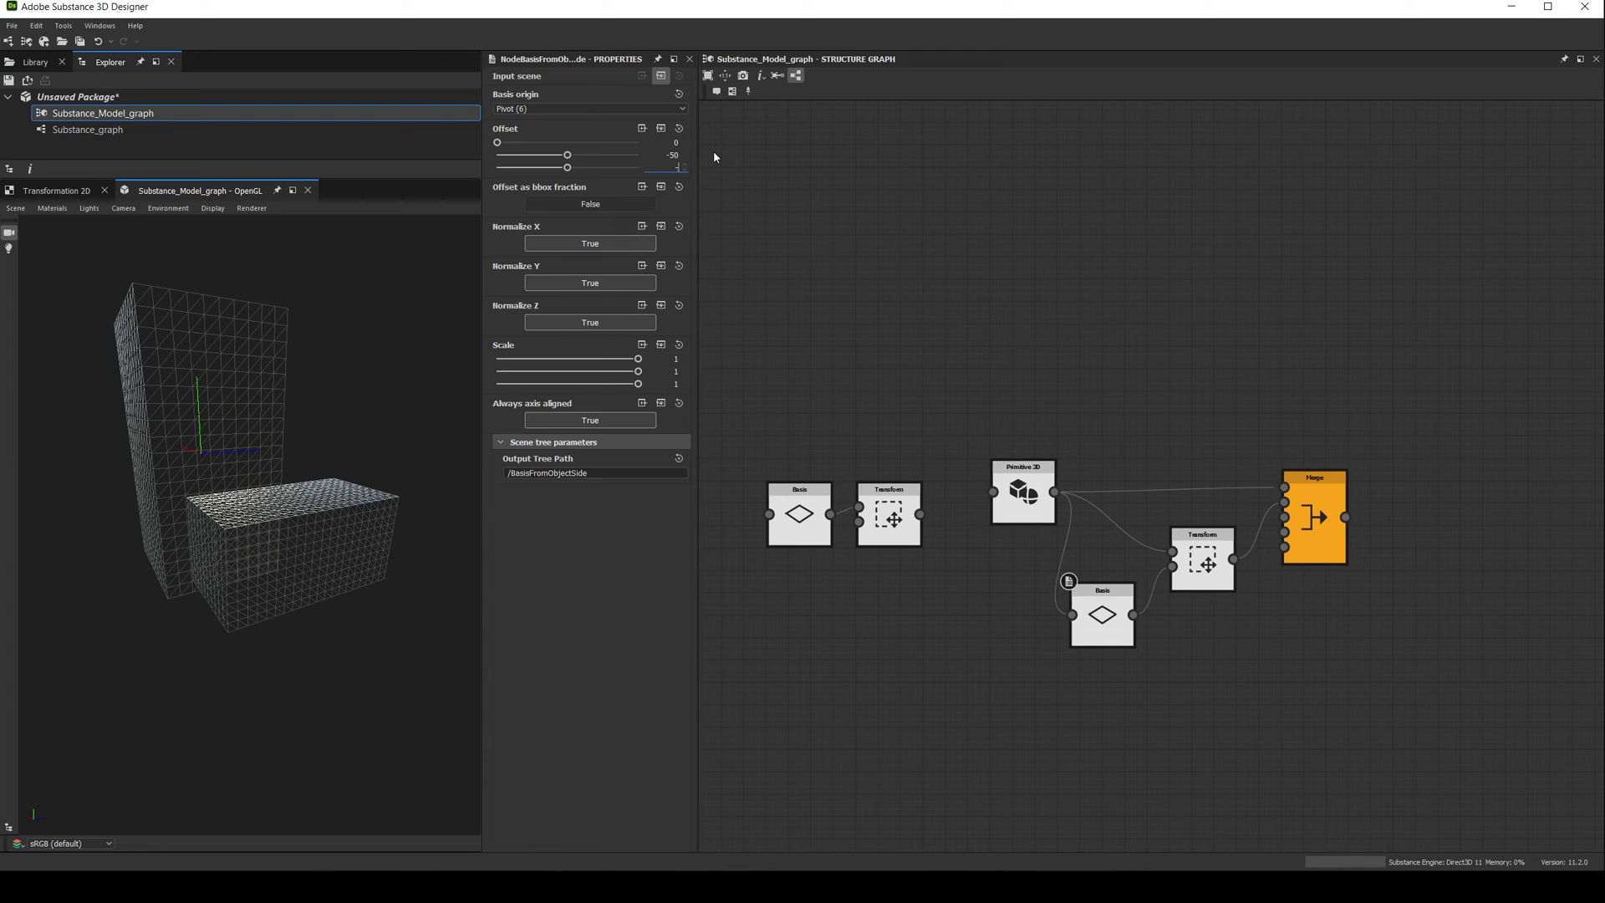
text(25)
key(Return)
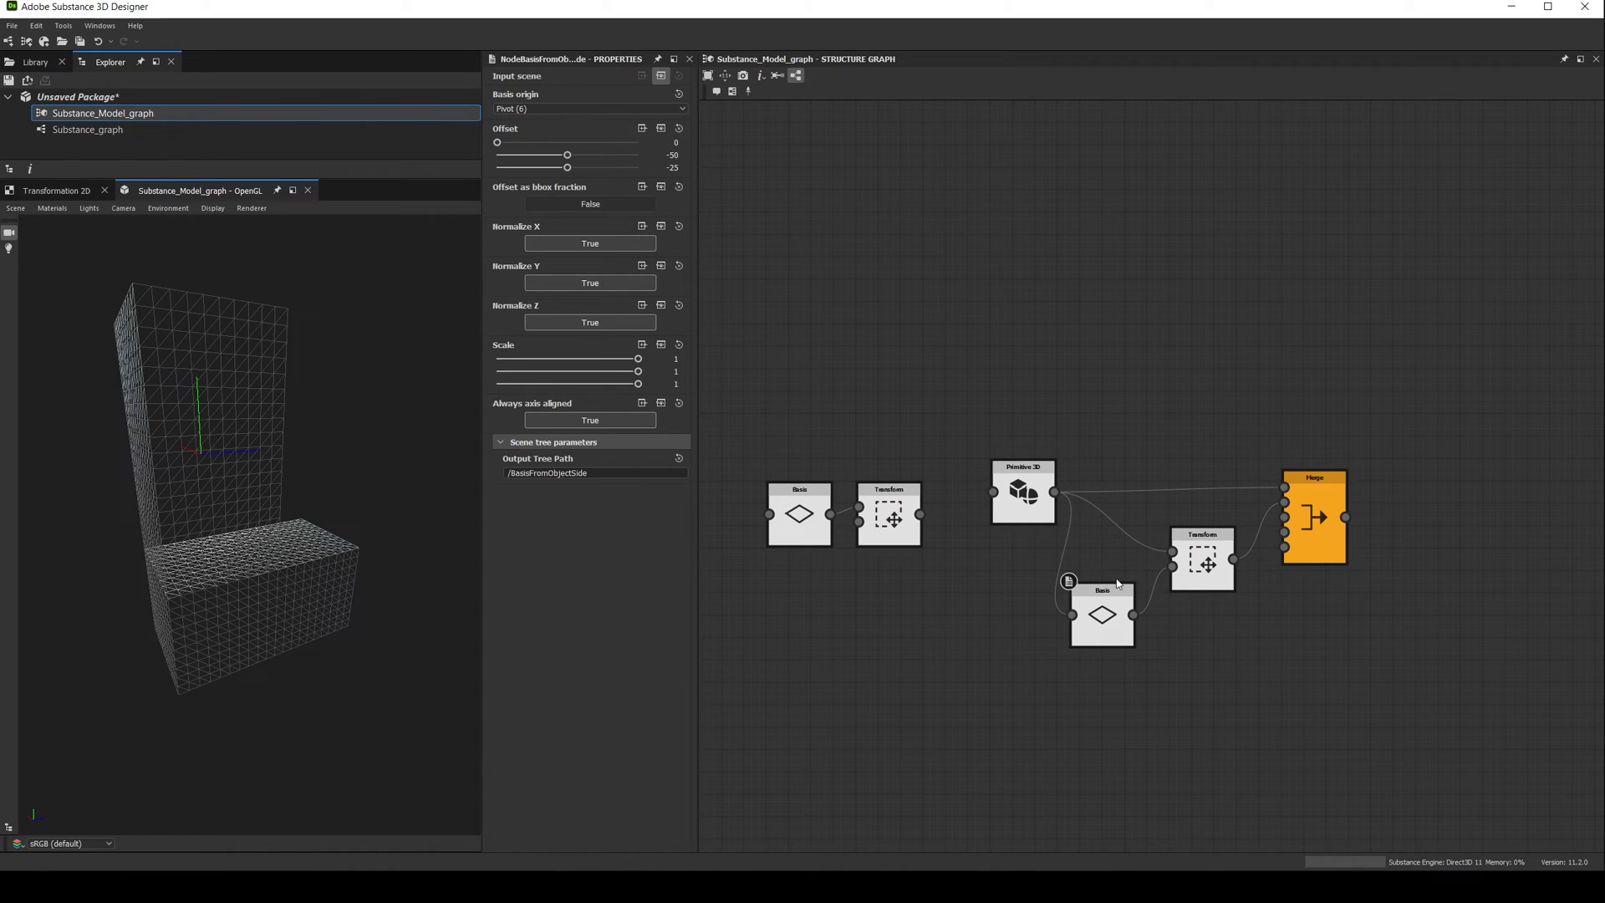
click(1196, 568)
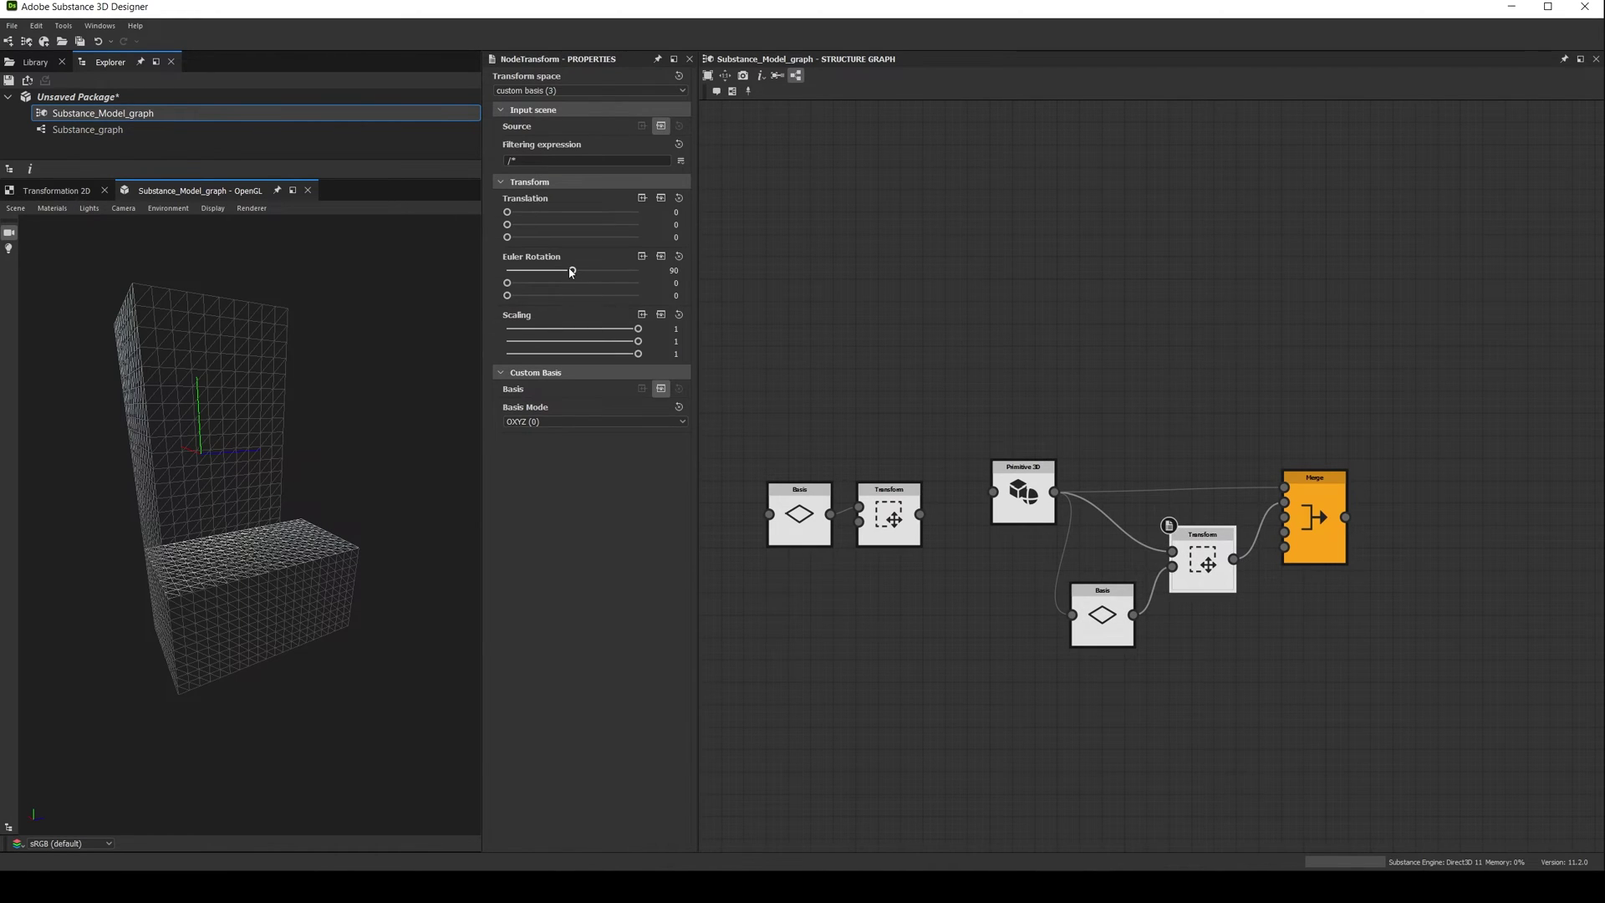
mouse_move(570, 272)
mouse_down()
mouse_move(545, 276)
mouse_move(600, 277)
mouse_move(543, 286)
mouse_move(575, 284)
mouse_up()
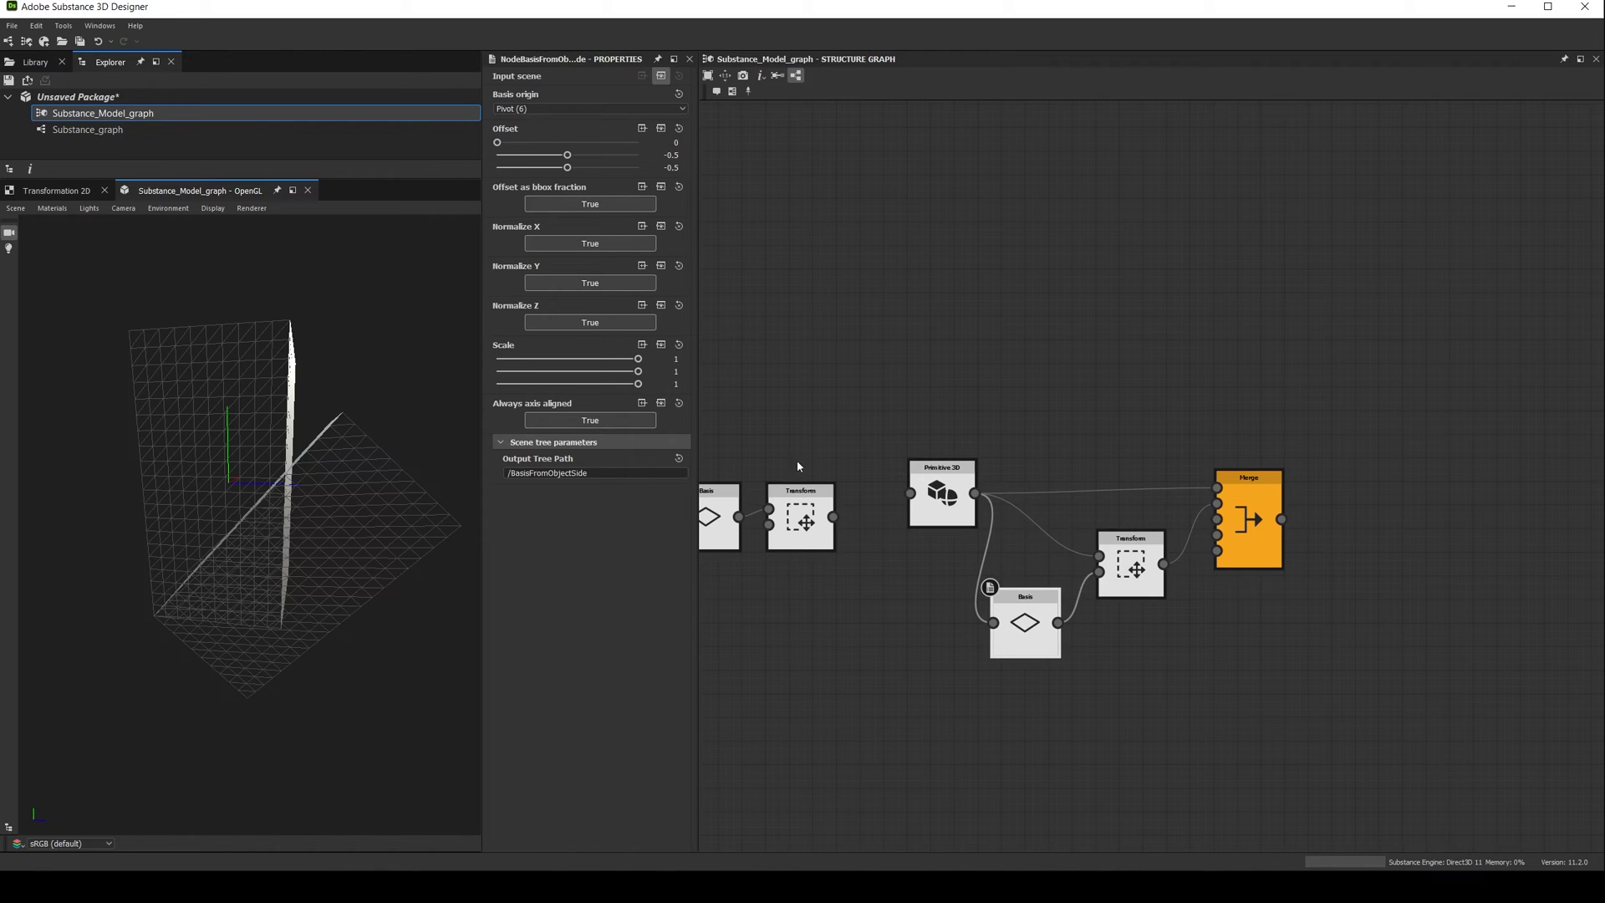
- Turn off Normalize X, Y and Z on the Basis node
click(942, 497)
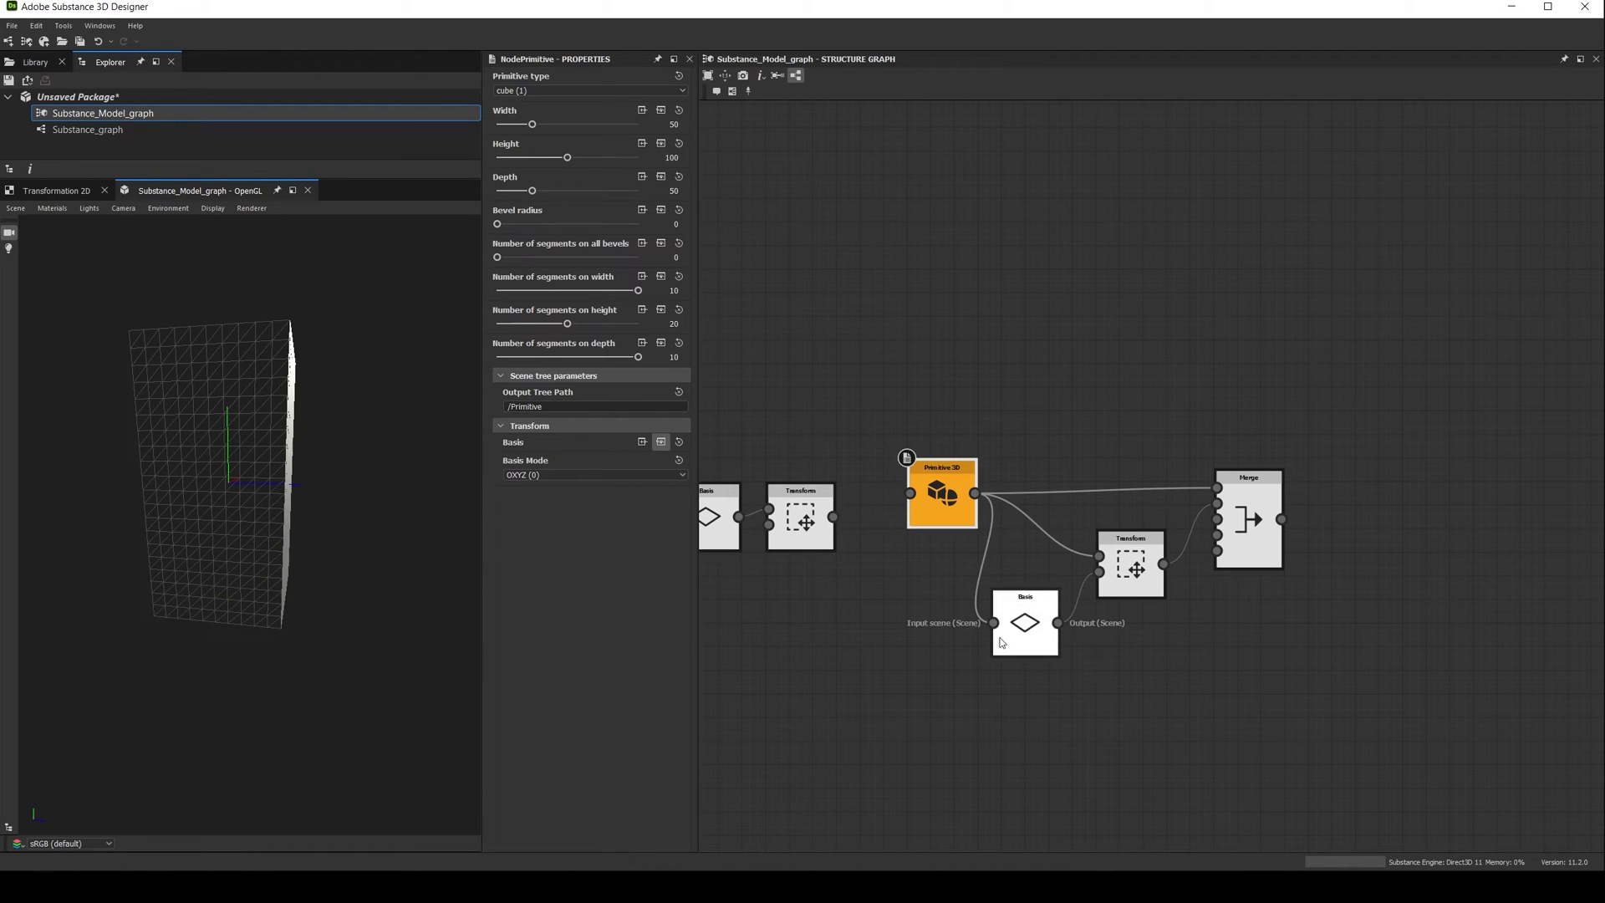
click(1024, 623)
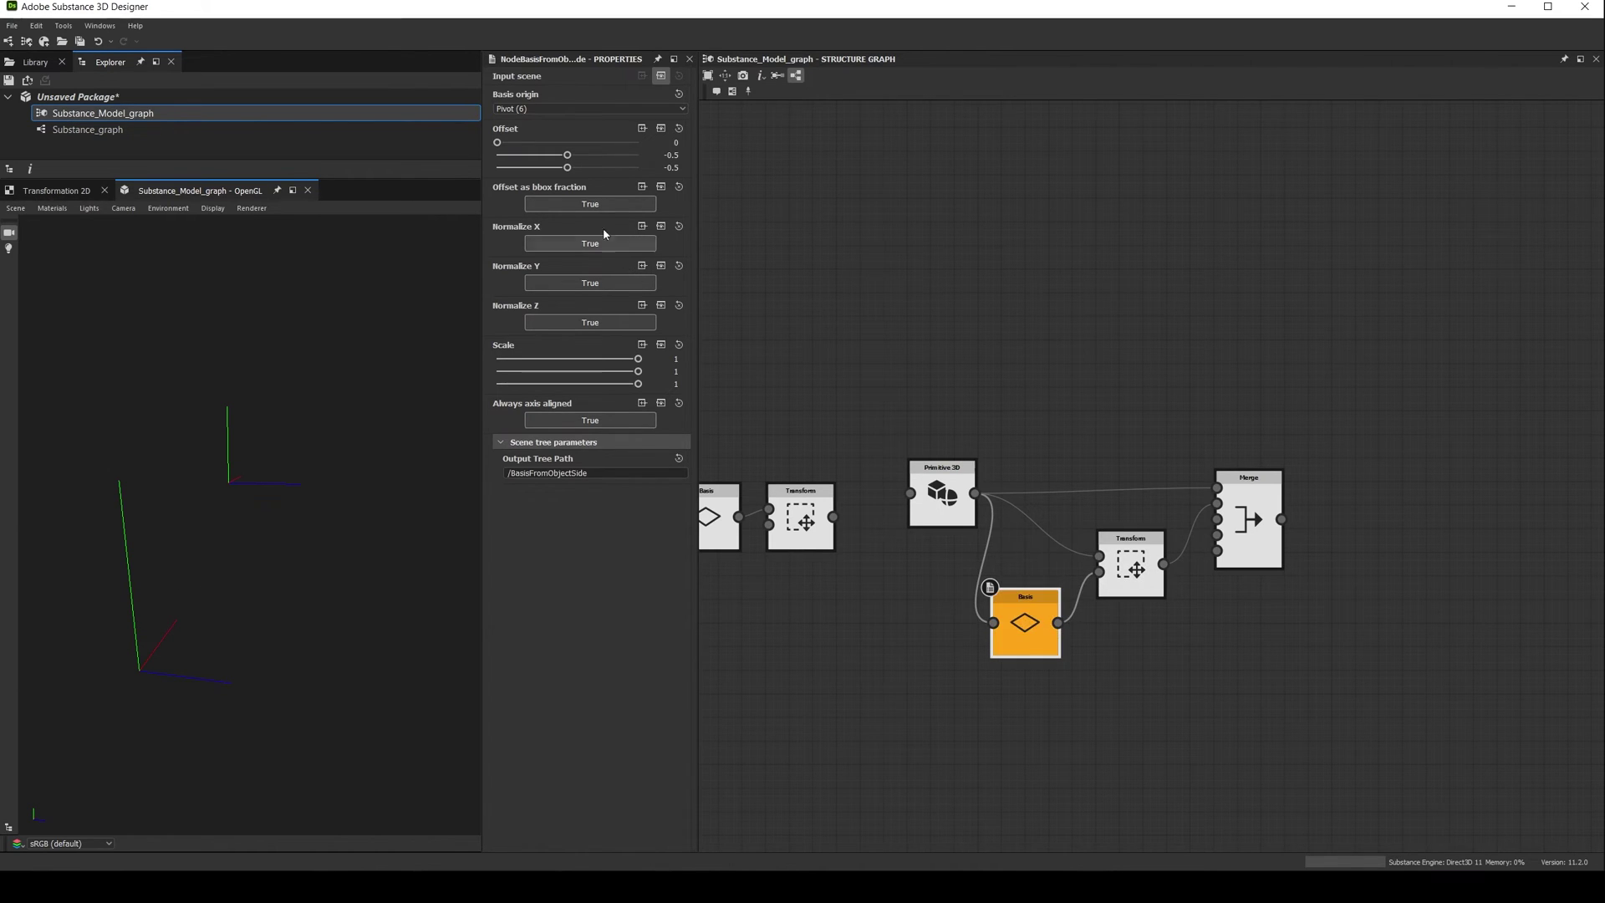
click(590, 243)
click(590, 282)
click(590, 323)
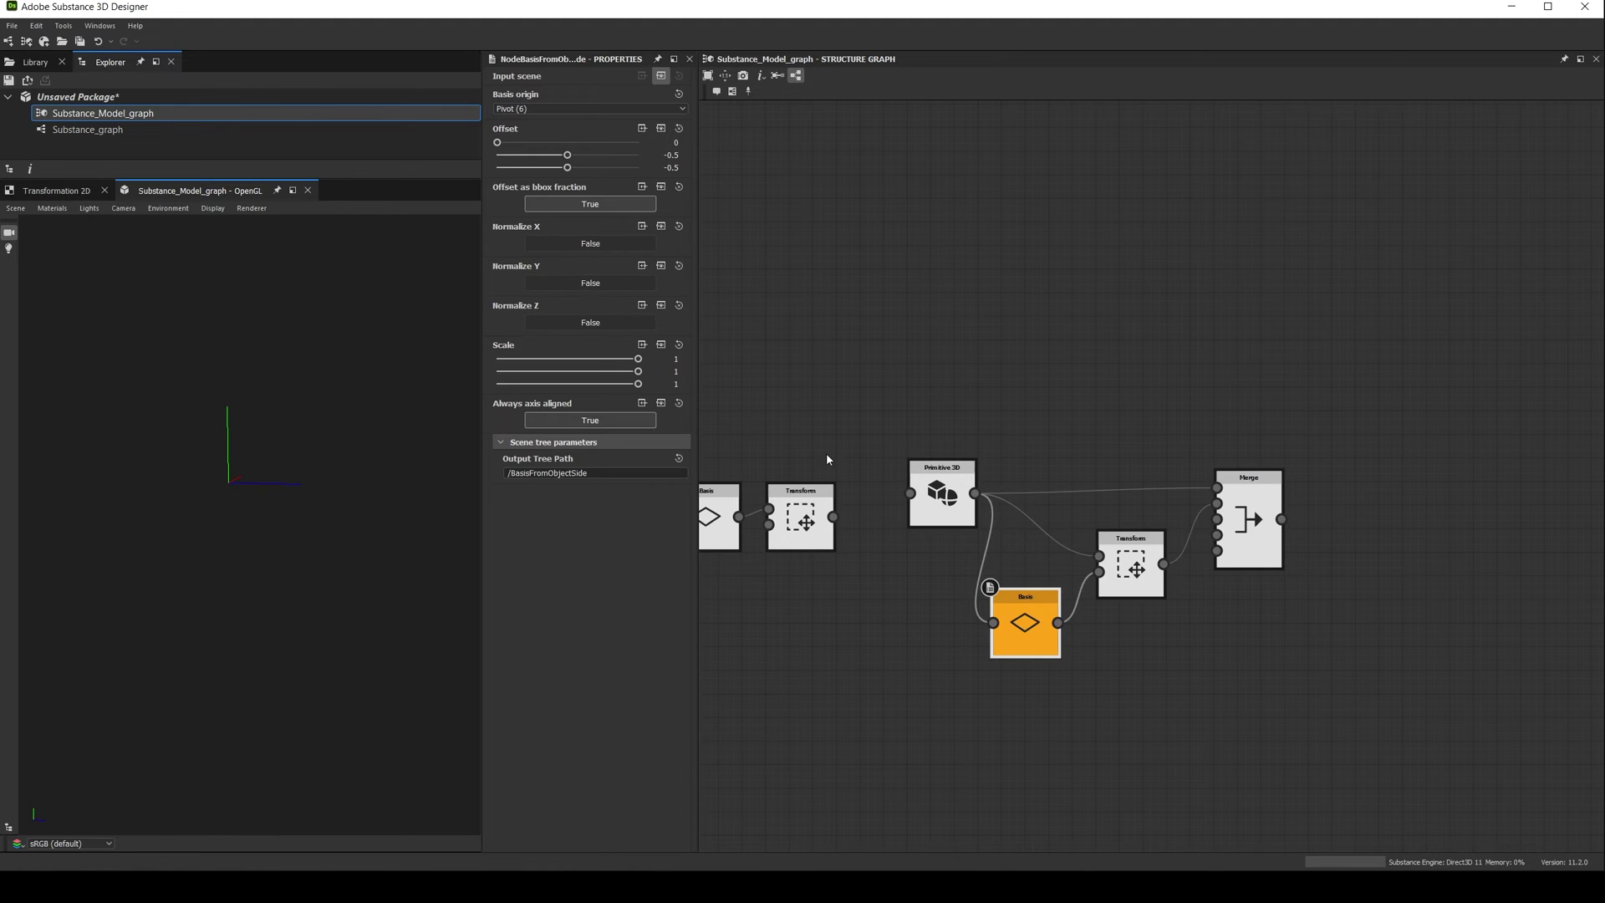
- Lower the Transform's X rotation to 43.55 and inspect the merged mesh
click(1246, 514)
click(1127, 581)
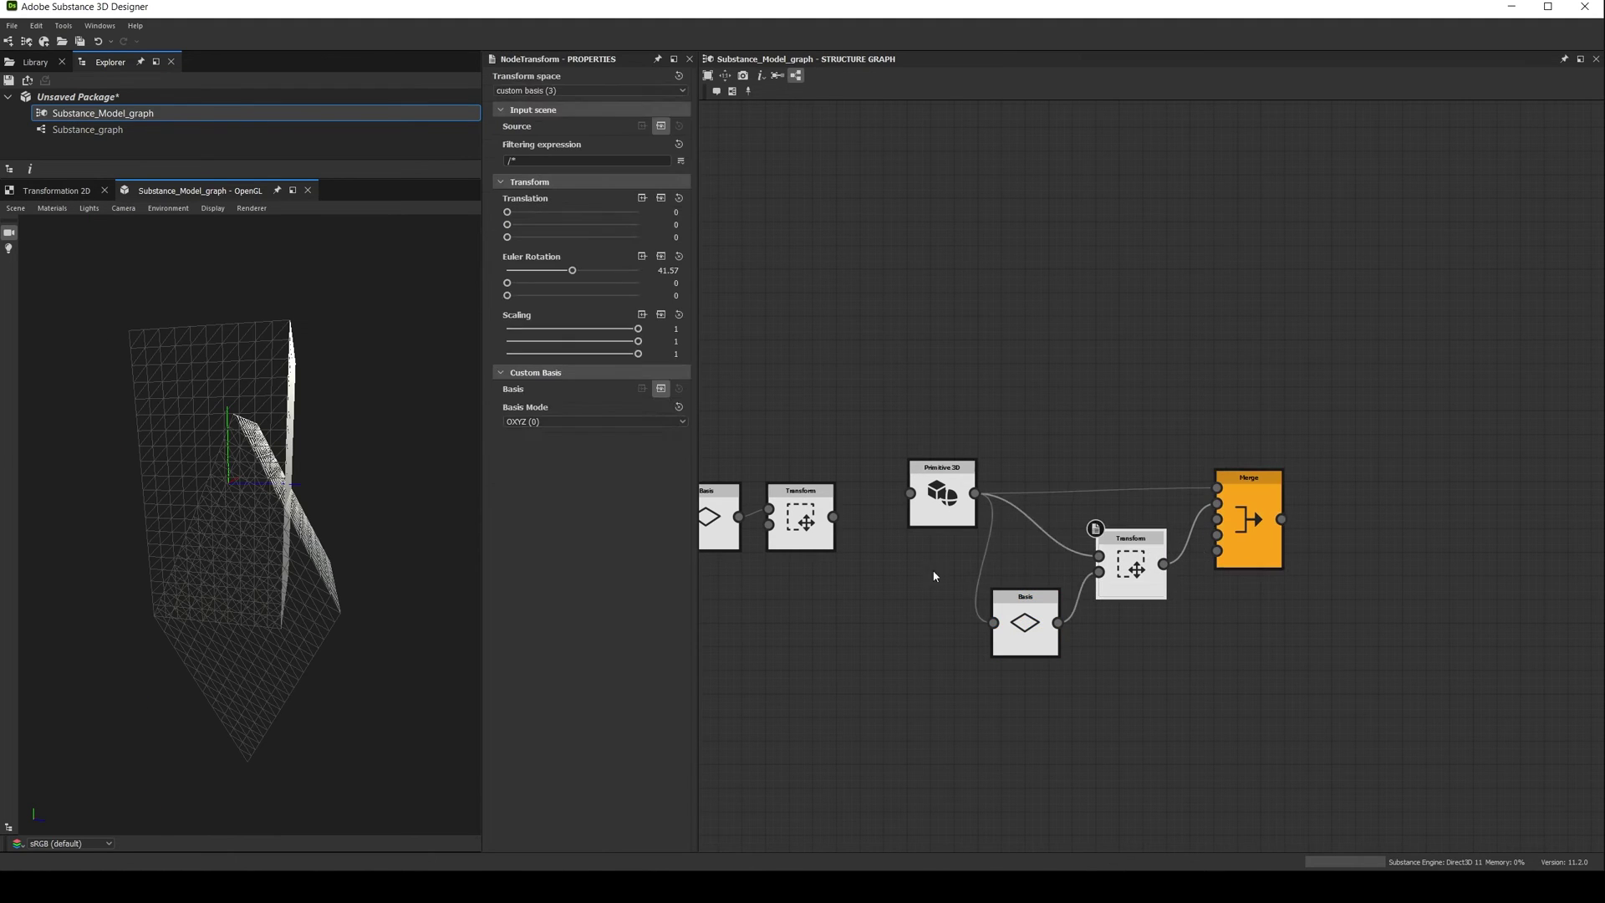
mouse_move(571, 270)
mouse_down()
mouse_move(533, 270)
mouse_move(643, 280)
mouse_move(576, 288)
mouse_up()
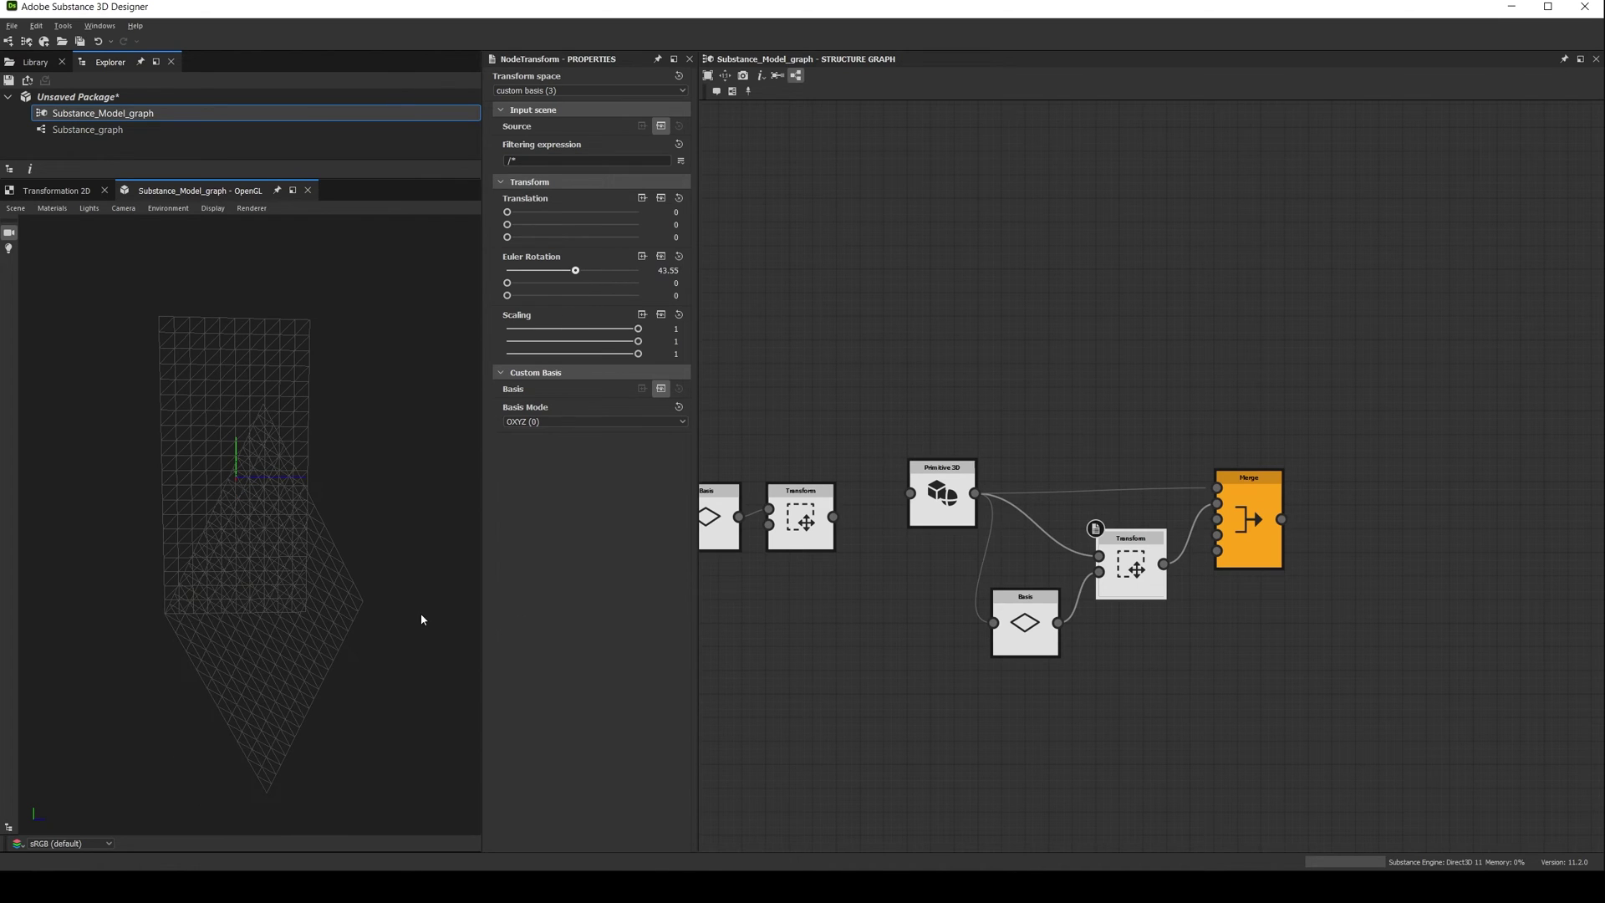
drag(420, 618, 410, 630)
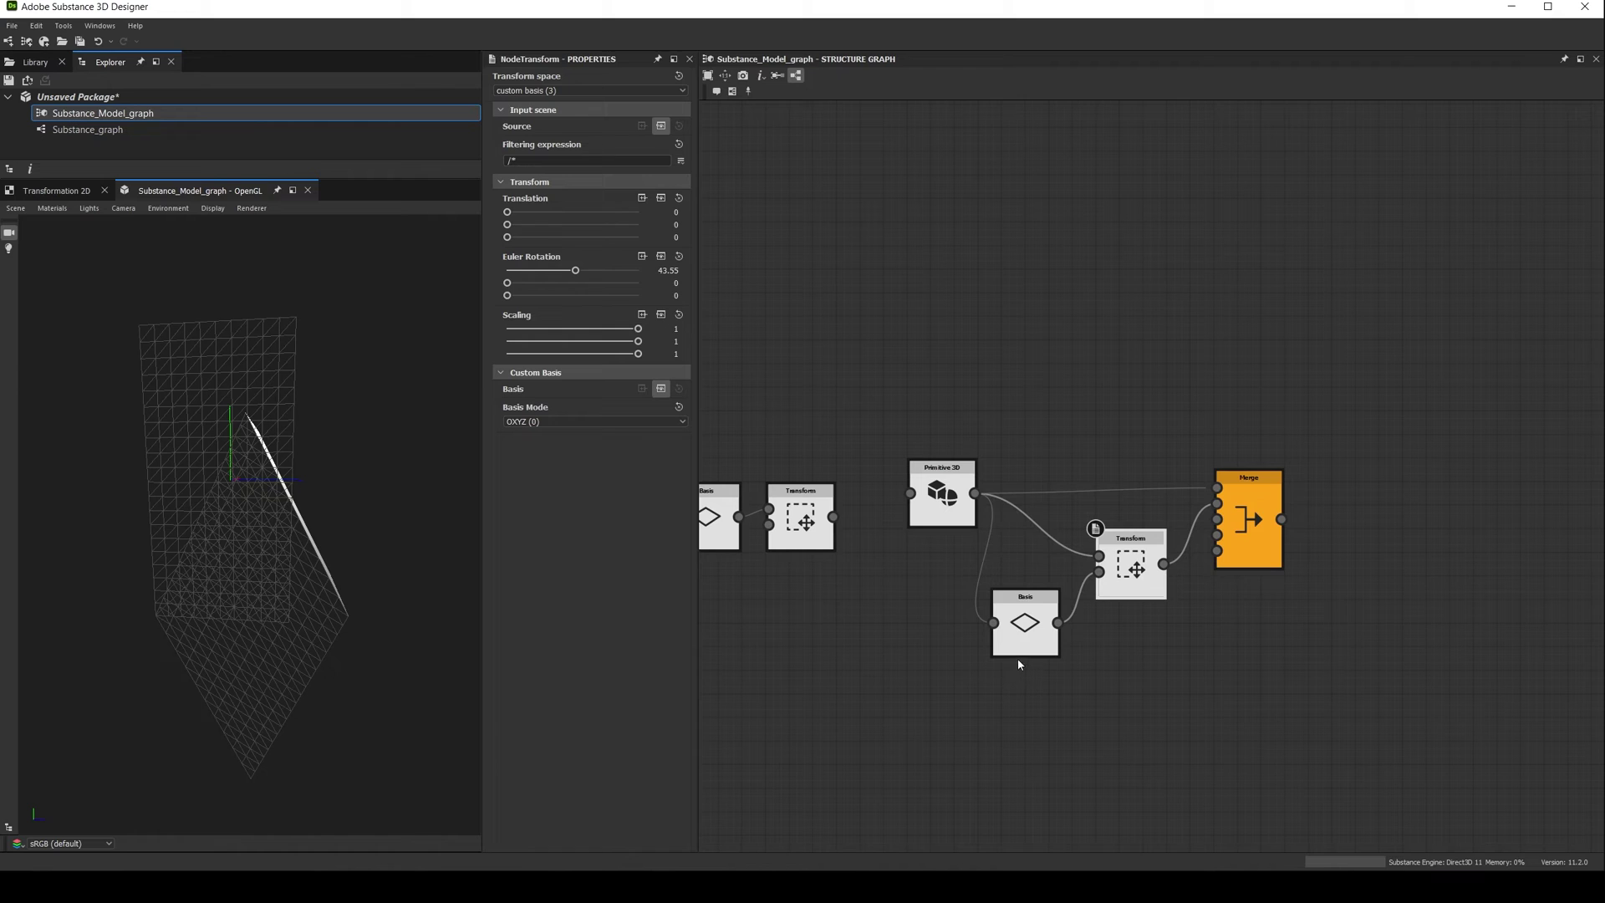
click(1021, 637)
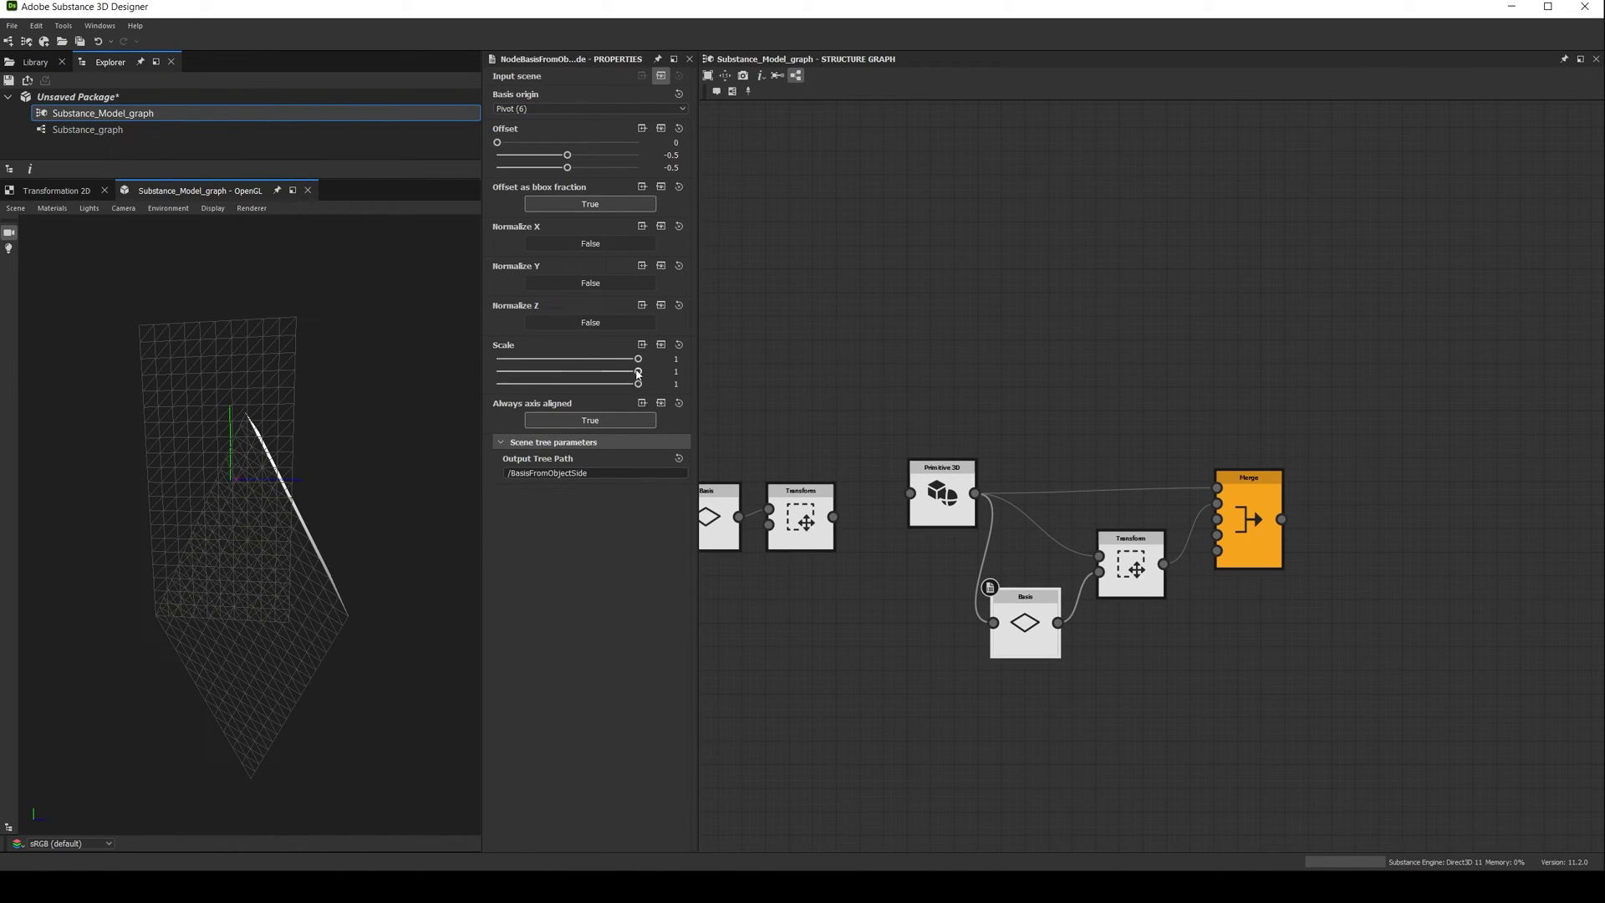
- Reduce the Basis Scale Y to 0.69 and Z to 0.42, and set Normalize X, Y and Z to True
drag(638, 377, 556, 384)
click(600, 245)
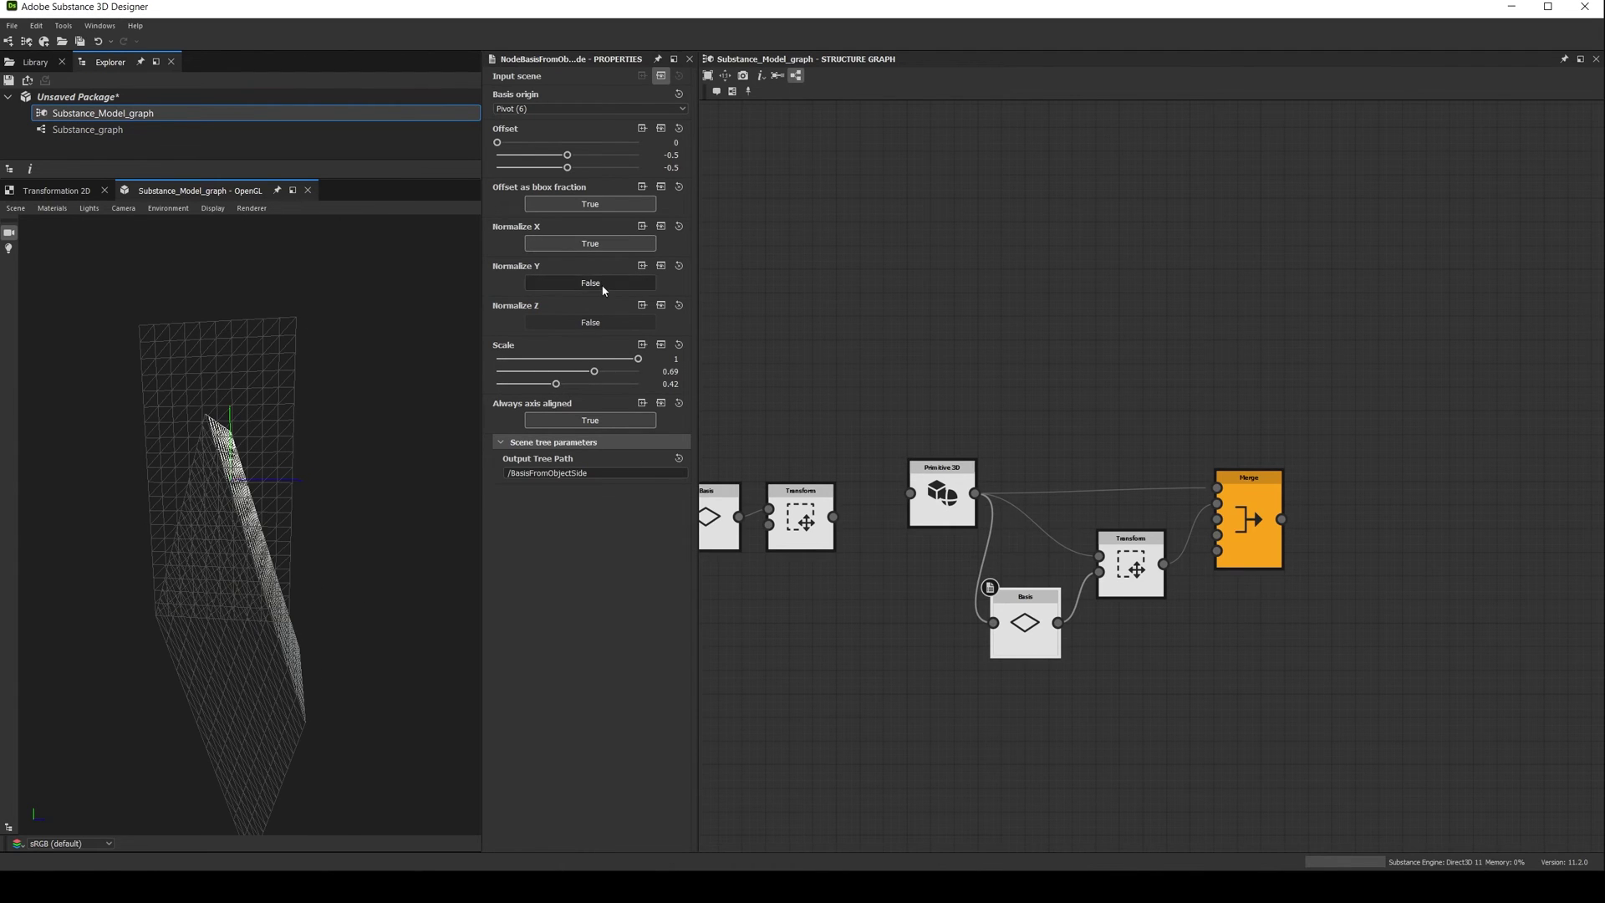
click(602, 284)
click(604, 323)
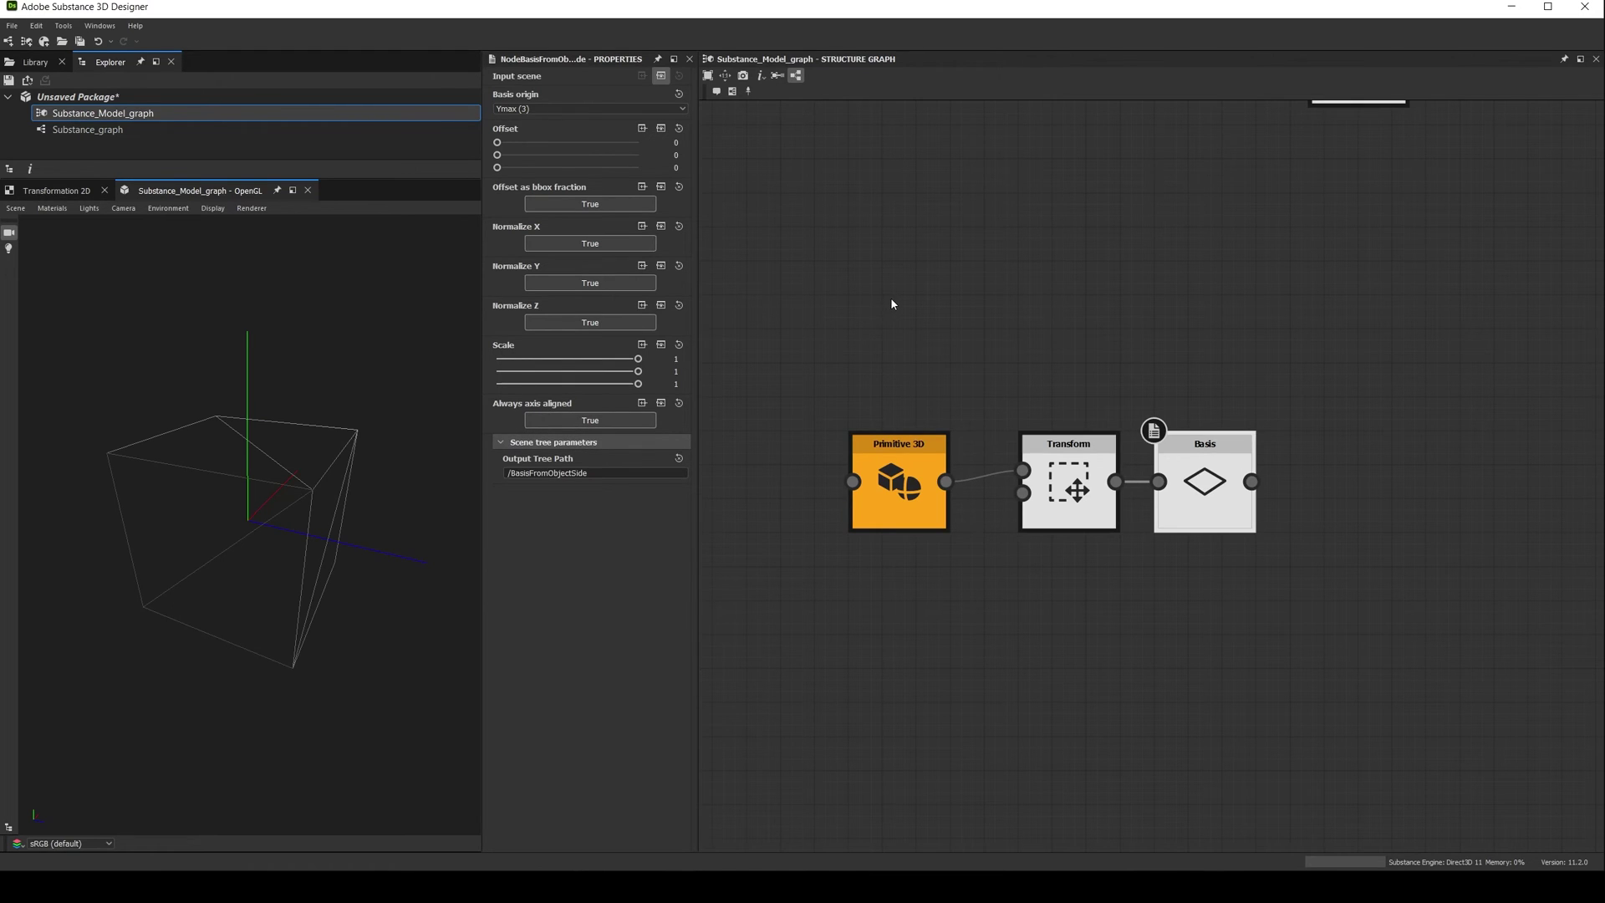
- Set the Transform's rotation to X 30 and Y 60 and preview the rotated cube
middle_drag(890, 298, 865, 274)
click(885, 480)
click(1044, 468)
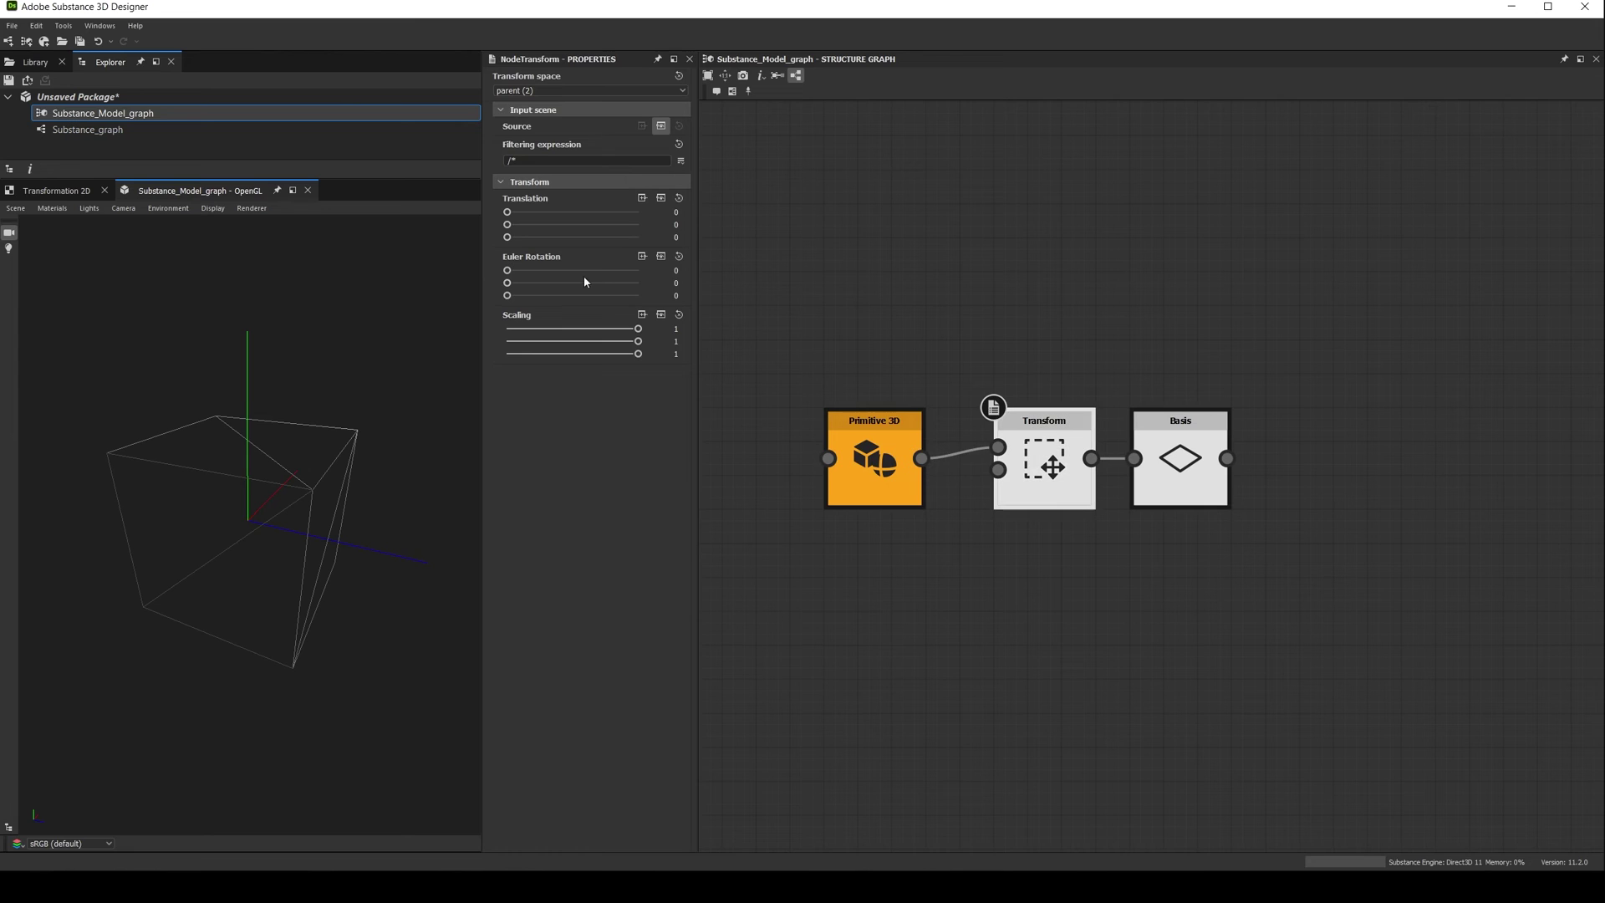
click(676, 270)
text(30)
key(Tab)
text(60)
key(Return)
double_click(1029, 480)
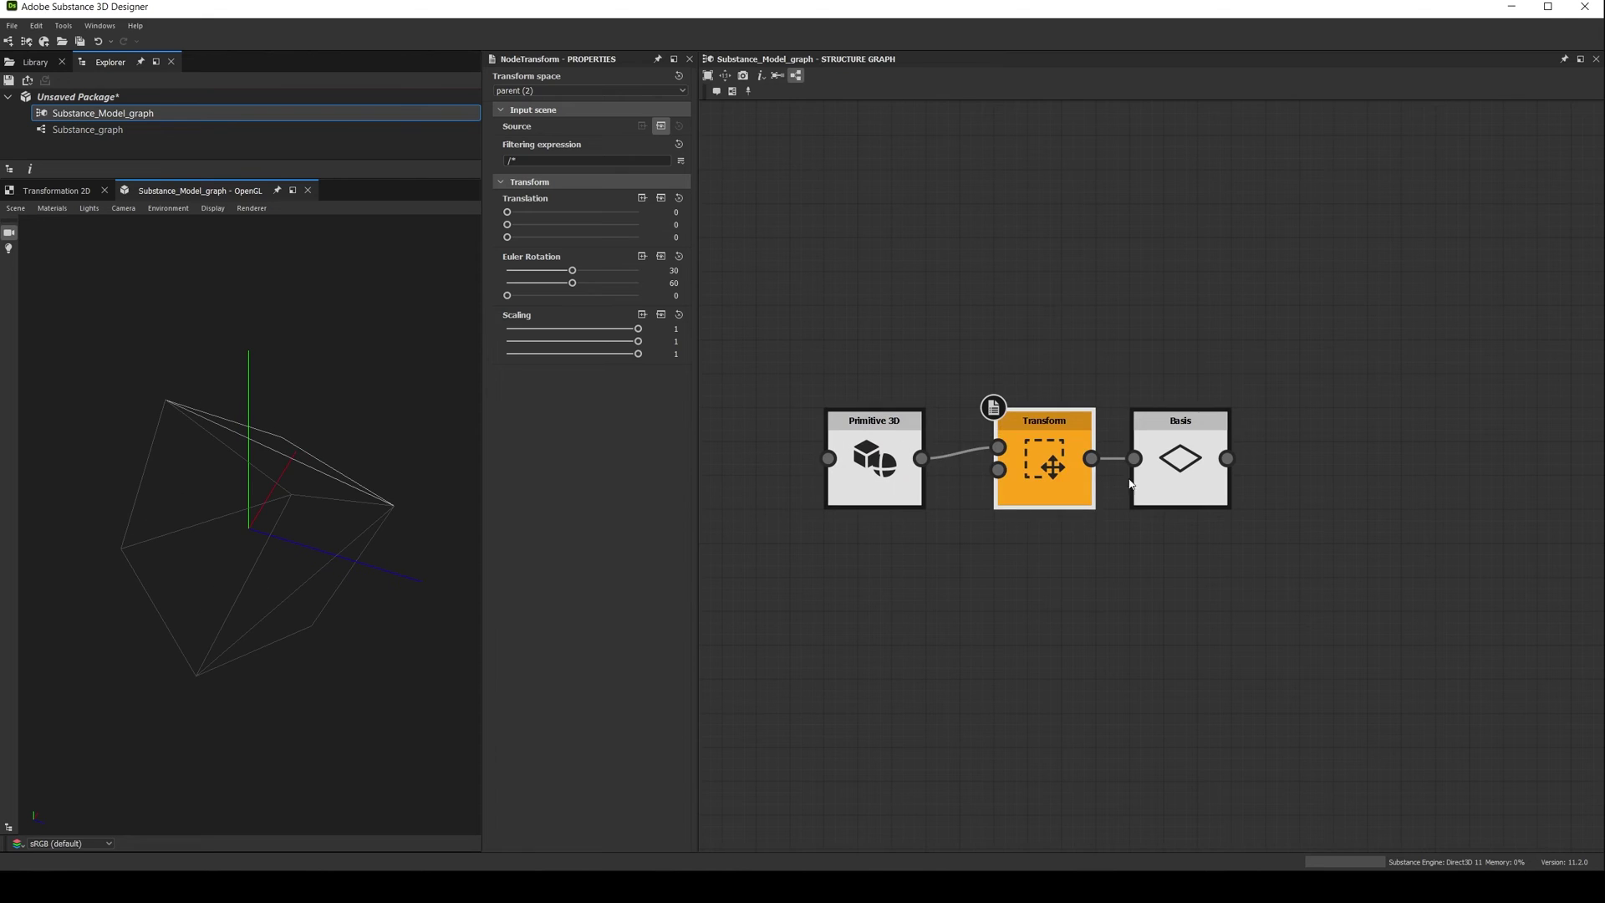
- Preview the Basis output and toggle Always axis aligned off and back on
double_click(1180, 476)
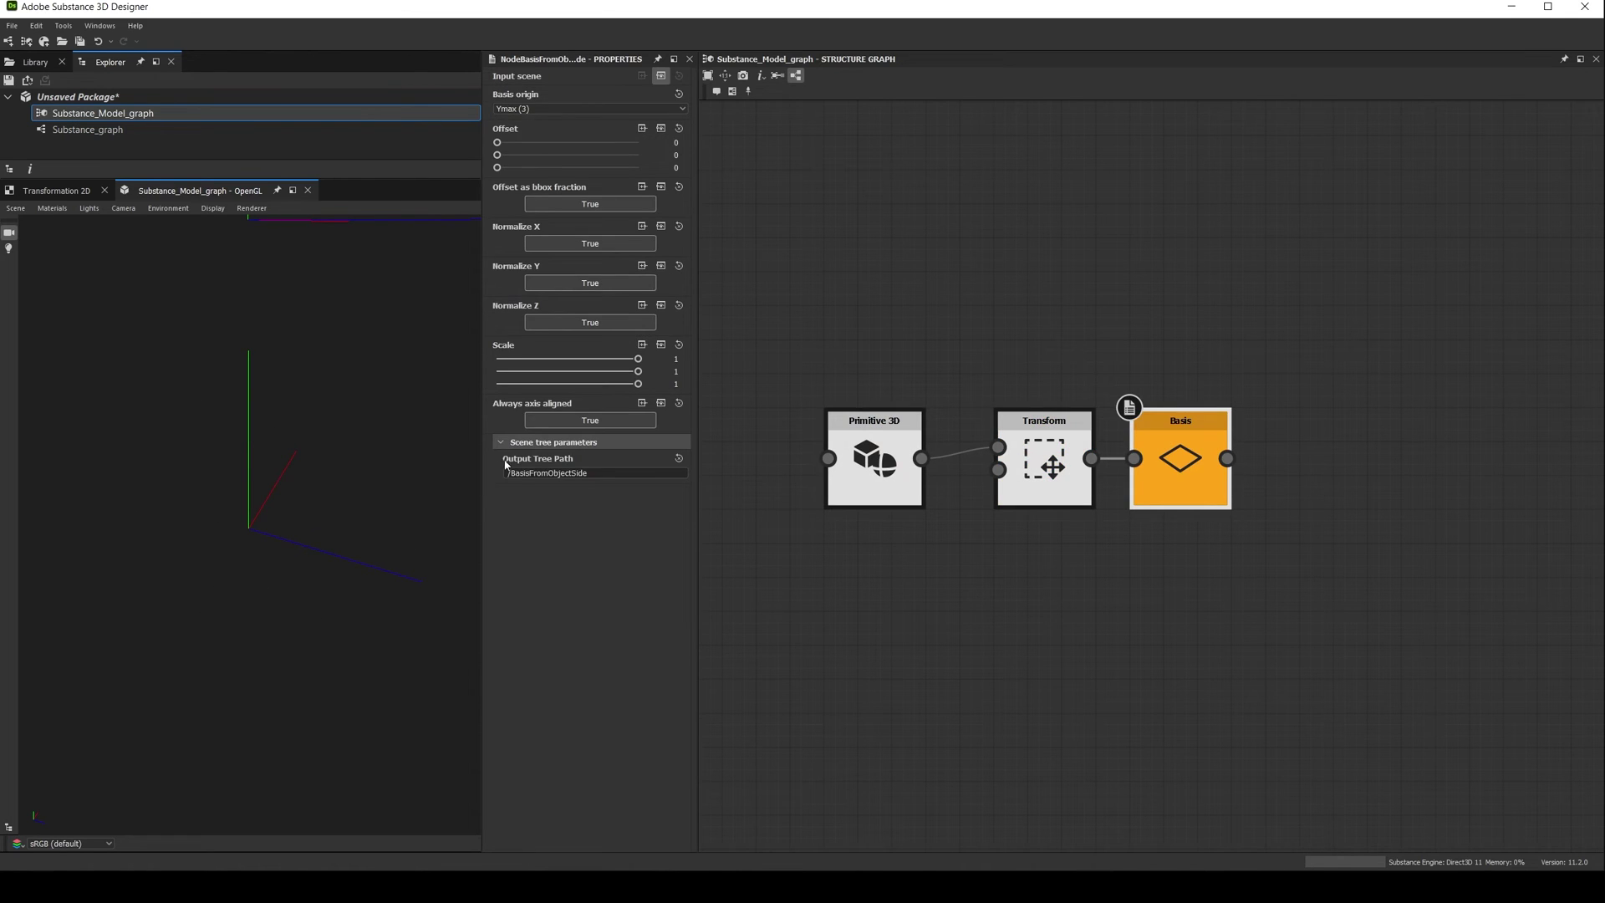
click(567, 419)
drag(393, 498, 279, 414)
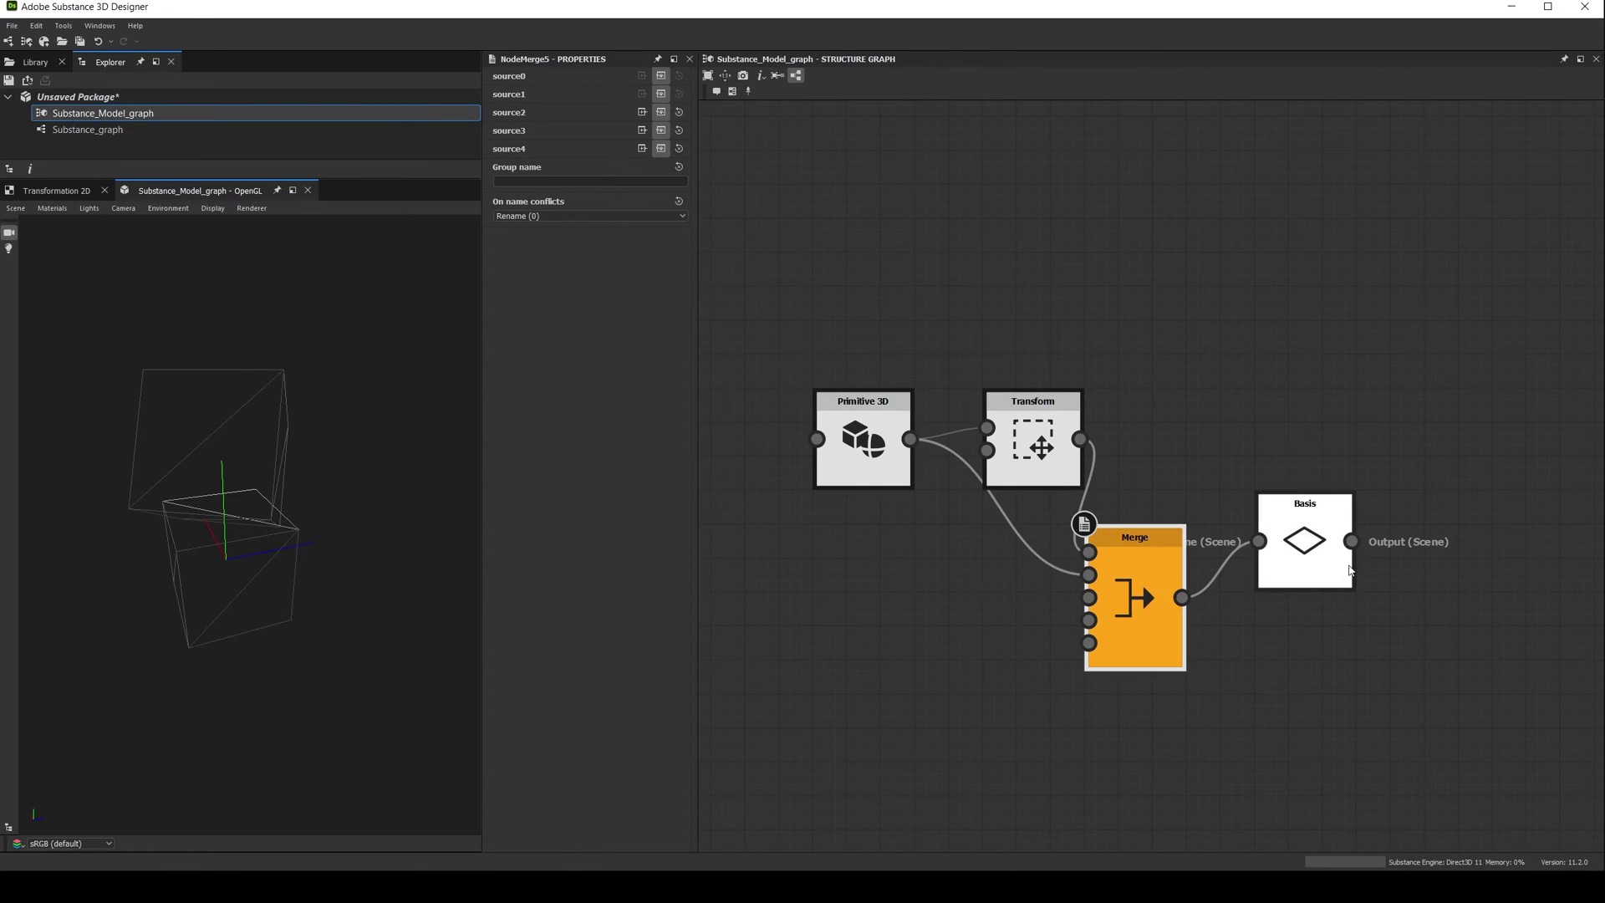
click(1304, 543)
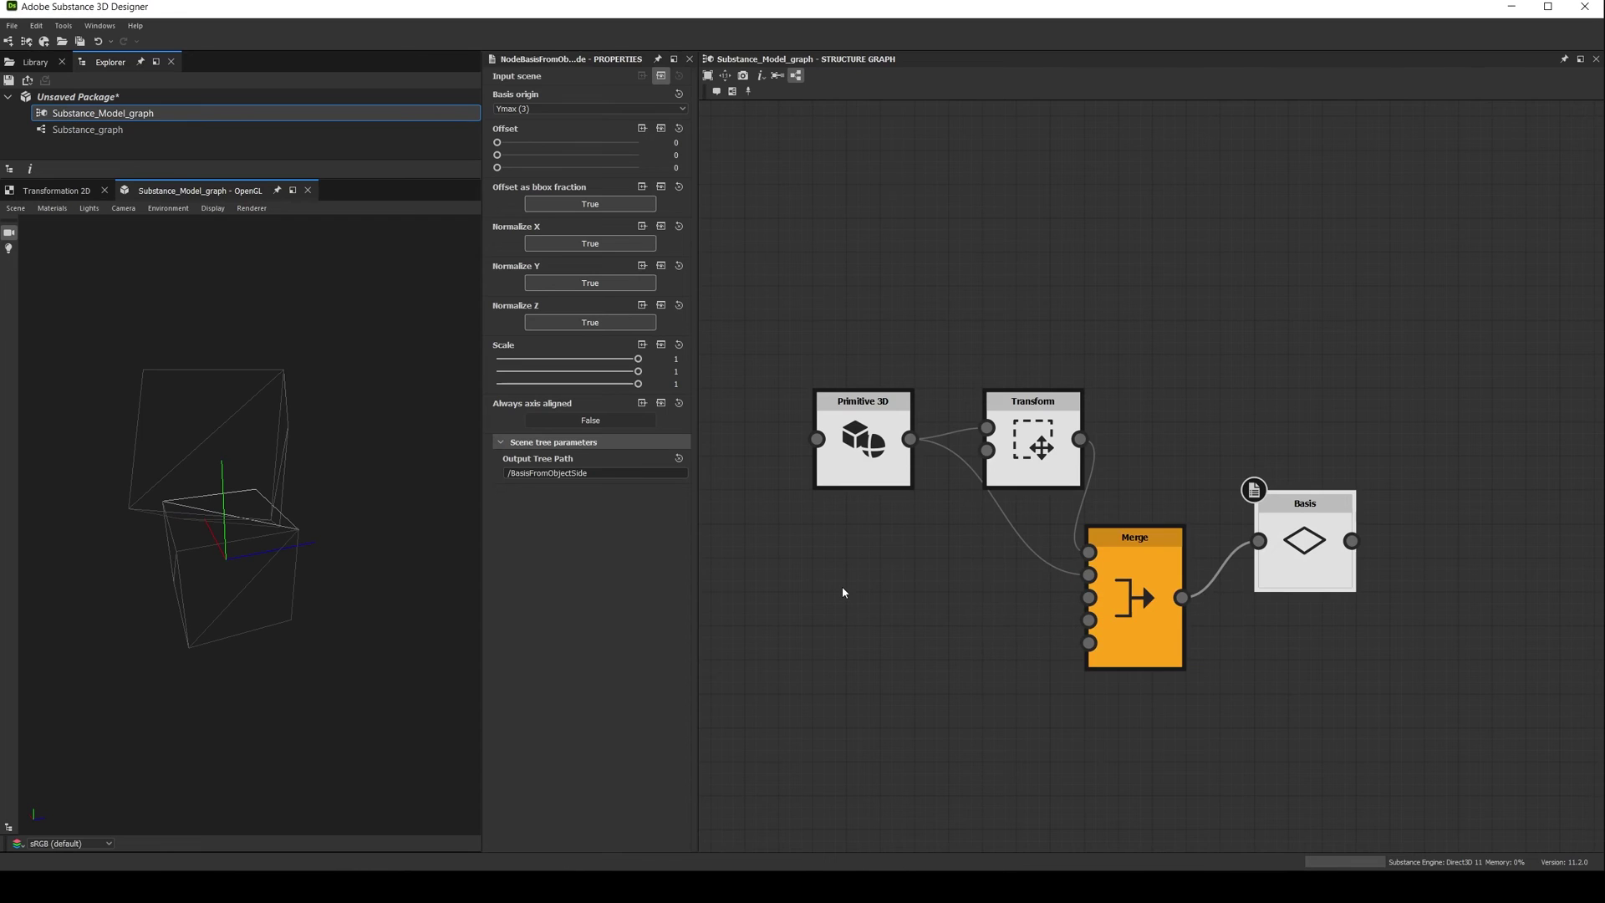
click(615, 420)
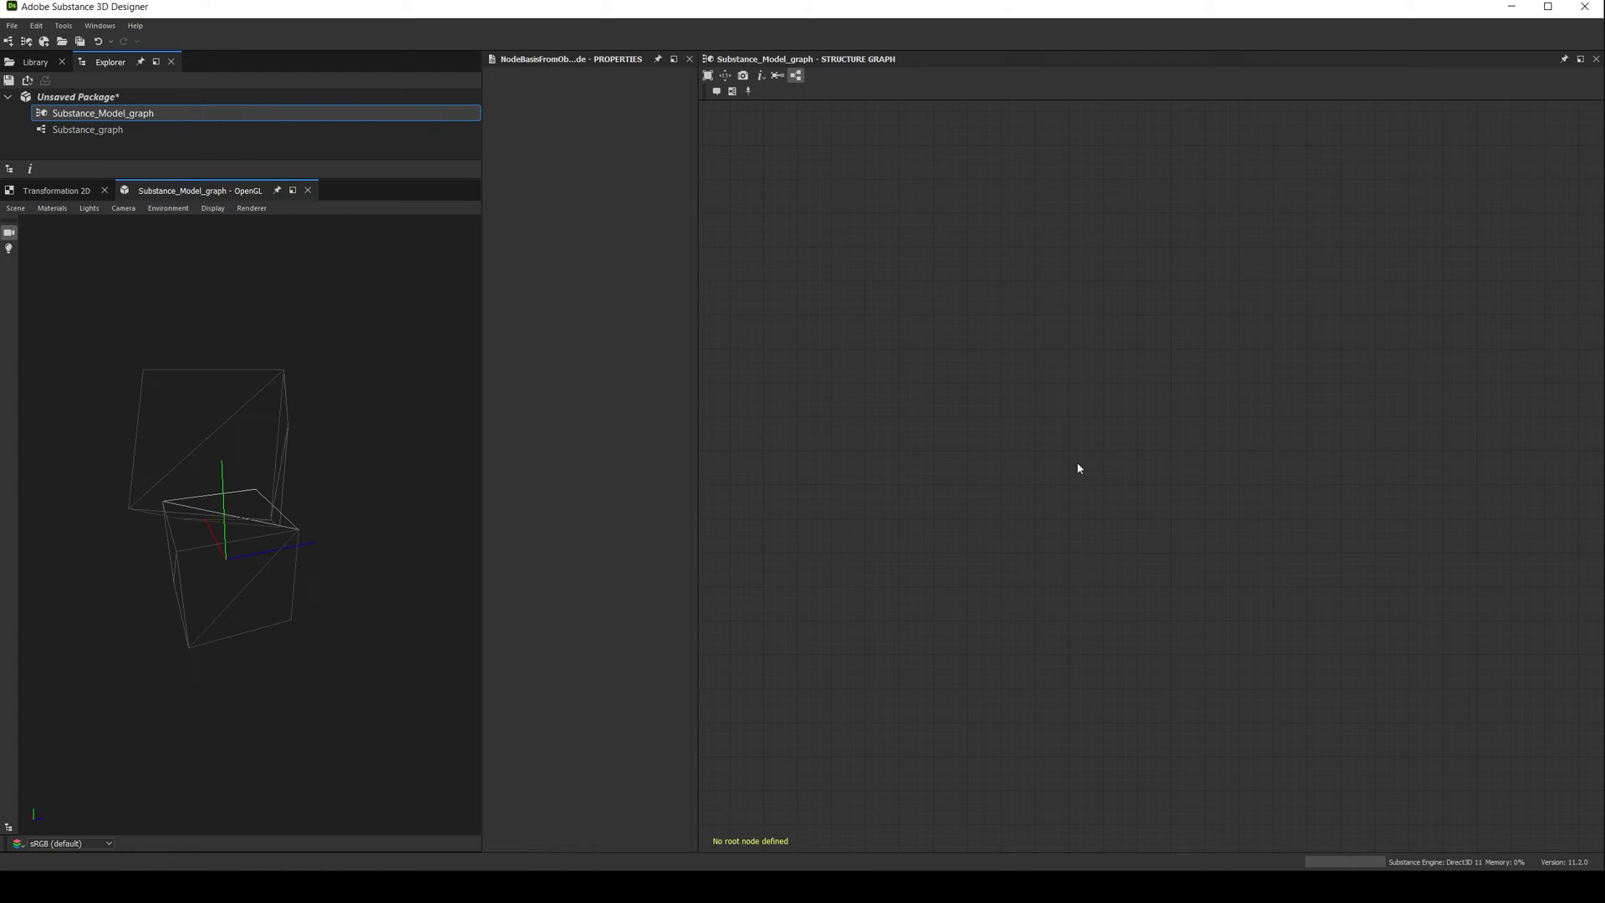
- Add a Primitive 3D node and a Taper node to the empty graph
key(space)
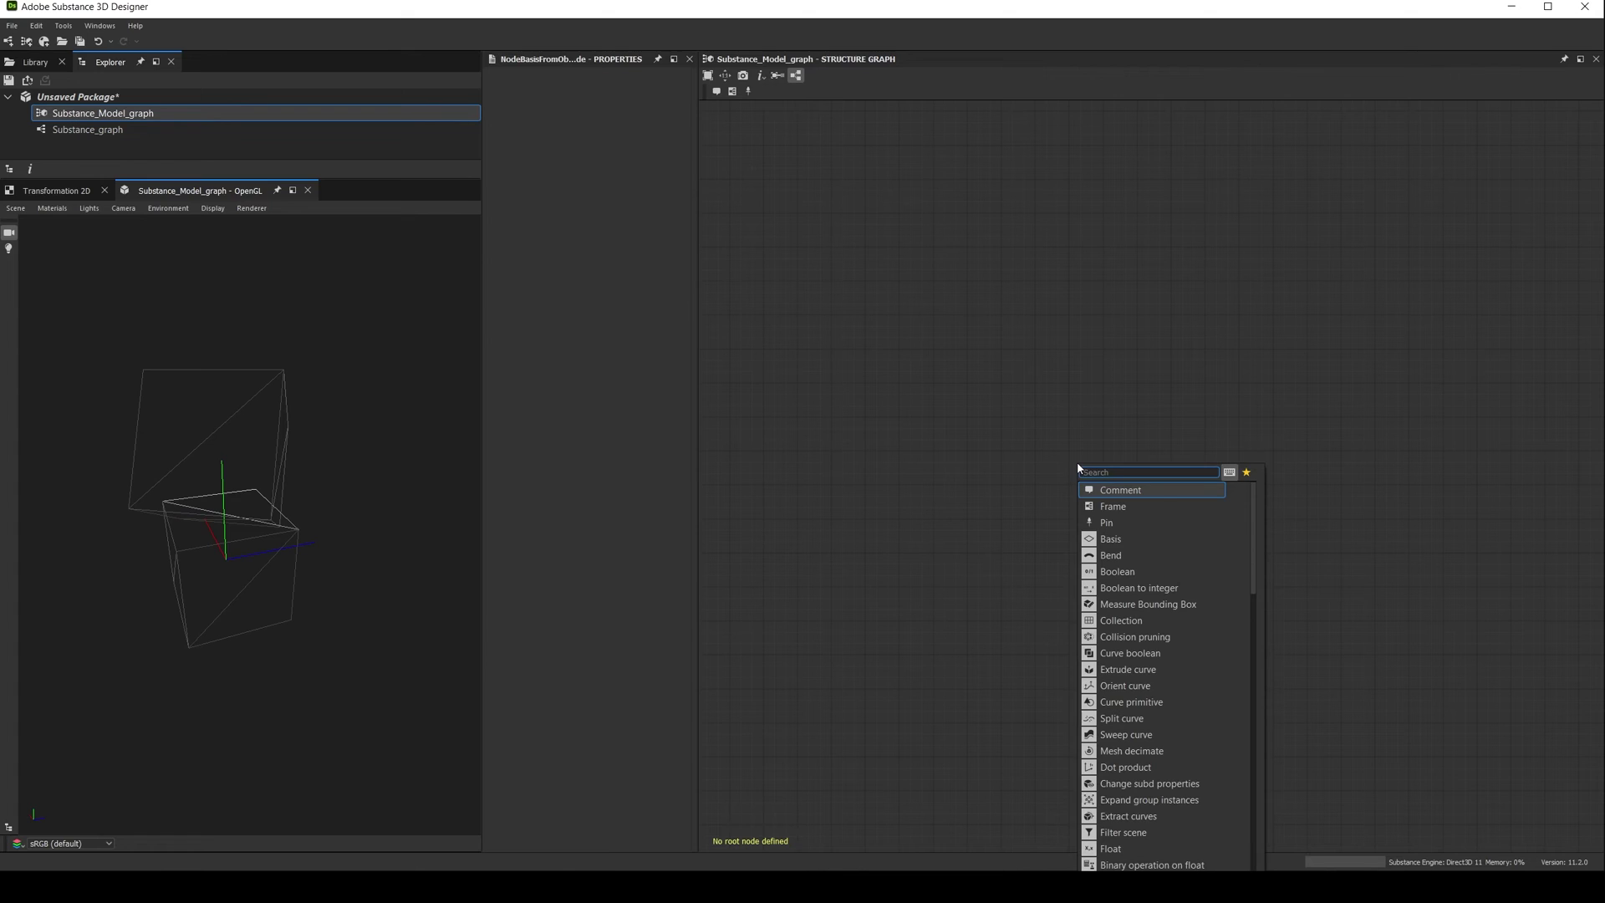
text(prim)
key(Down)
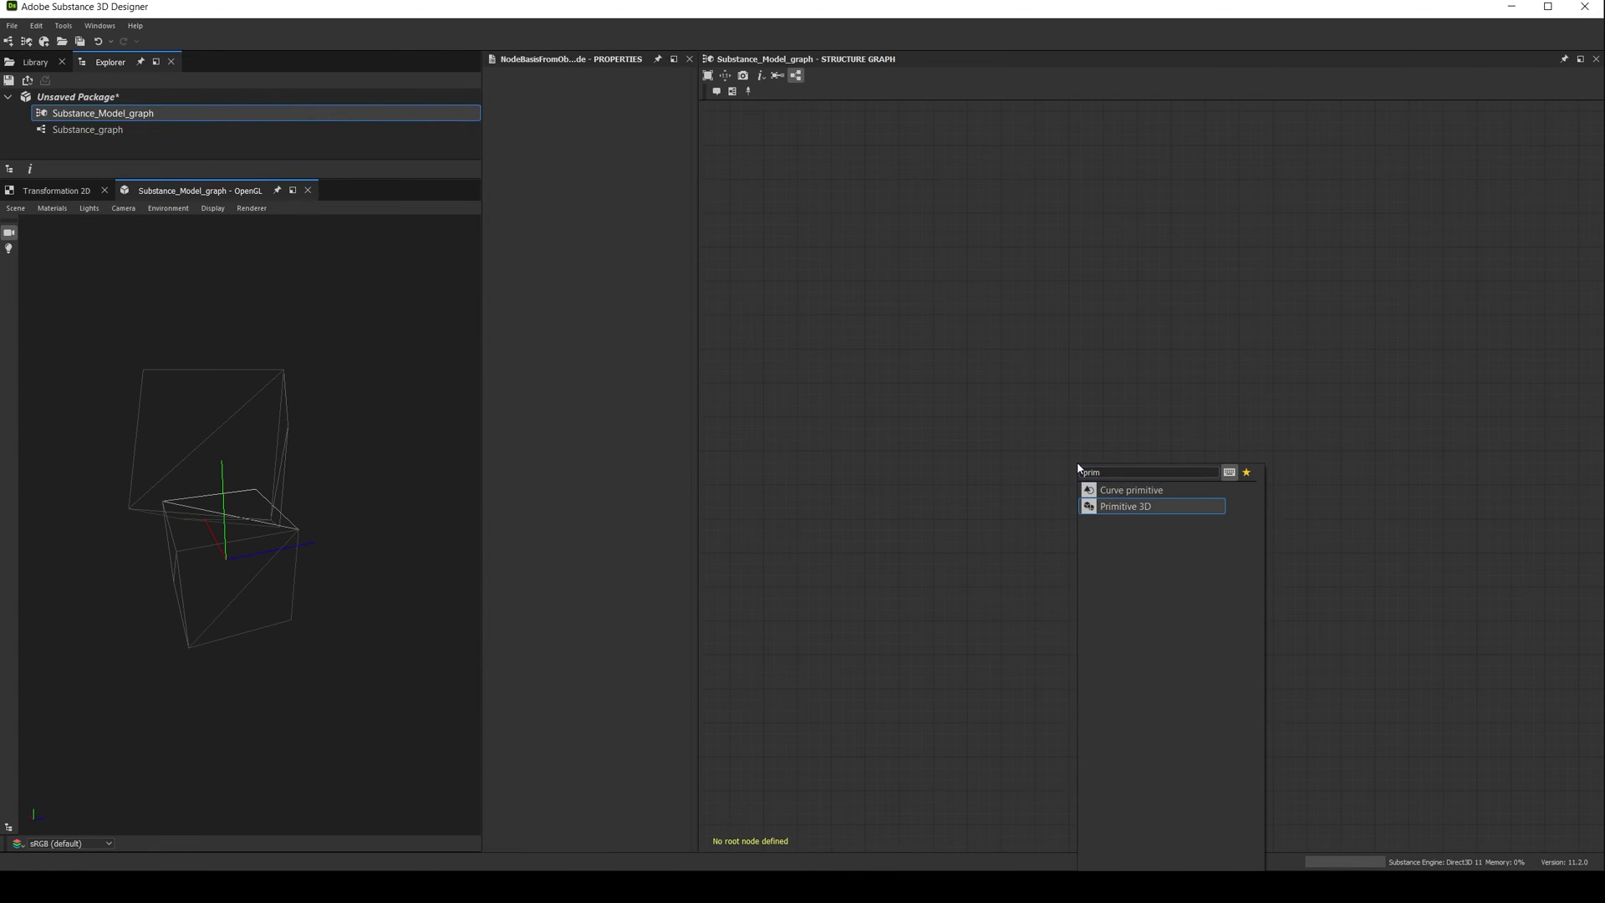
key(Return)
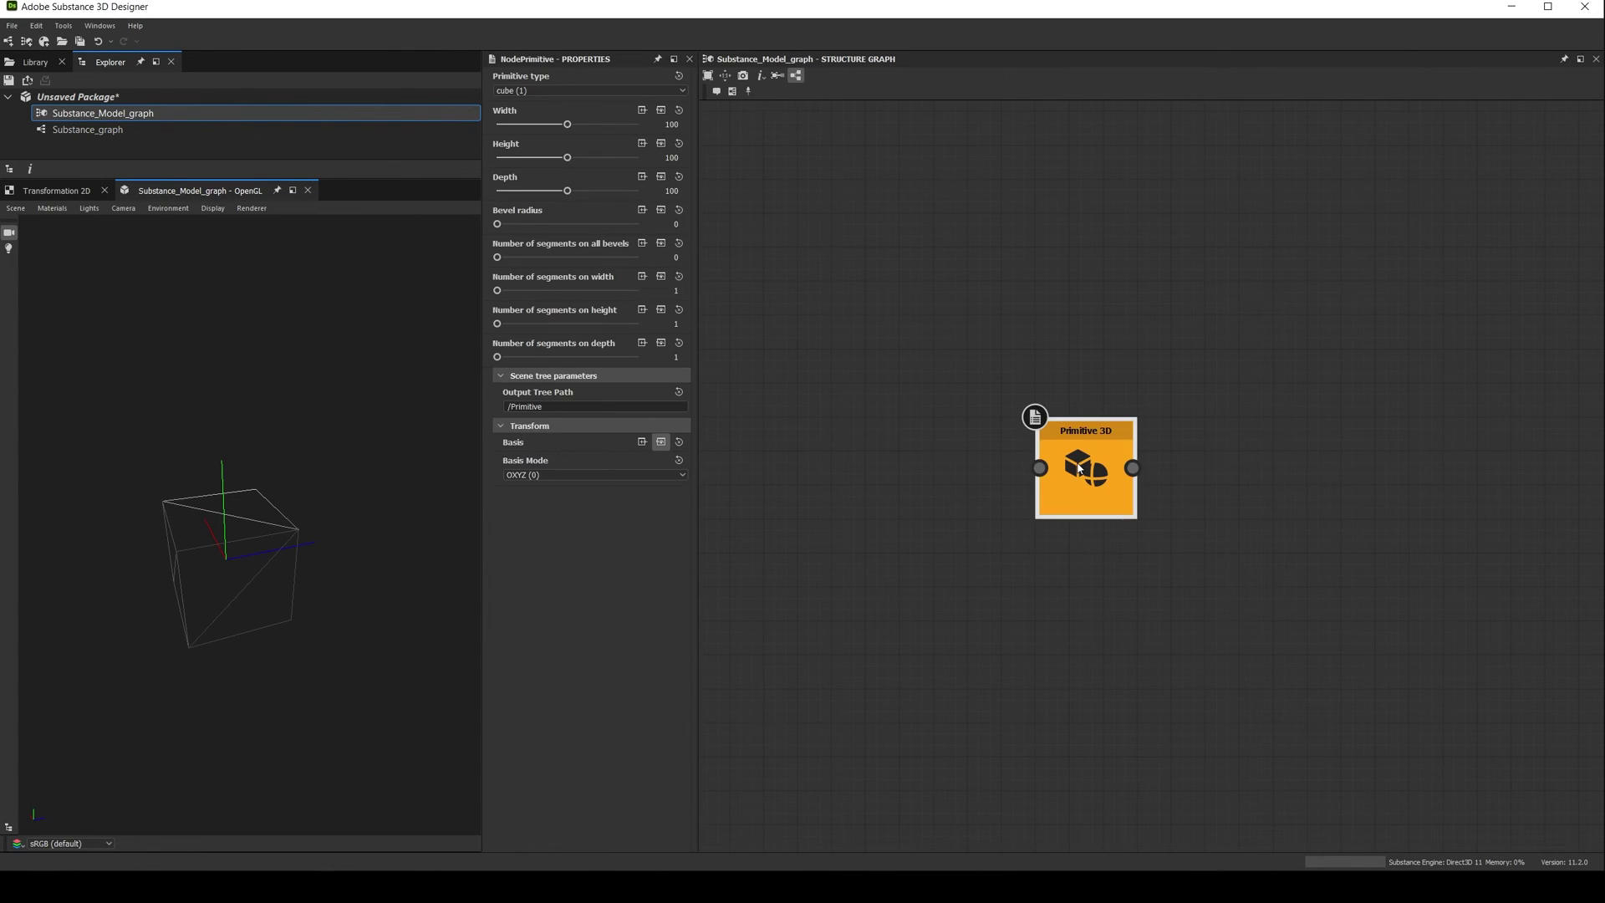
drag(1078, 469, 942, 401)
key(space)
text(tap)
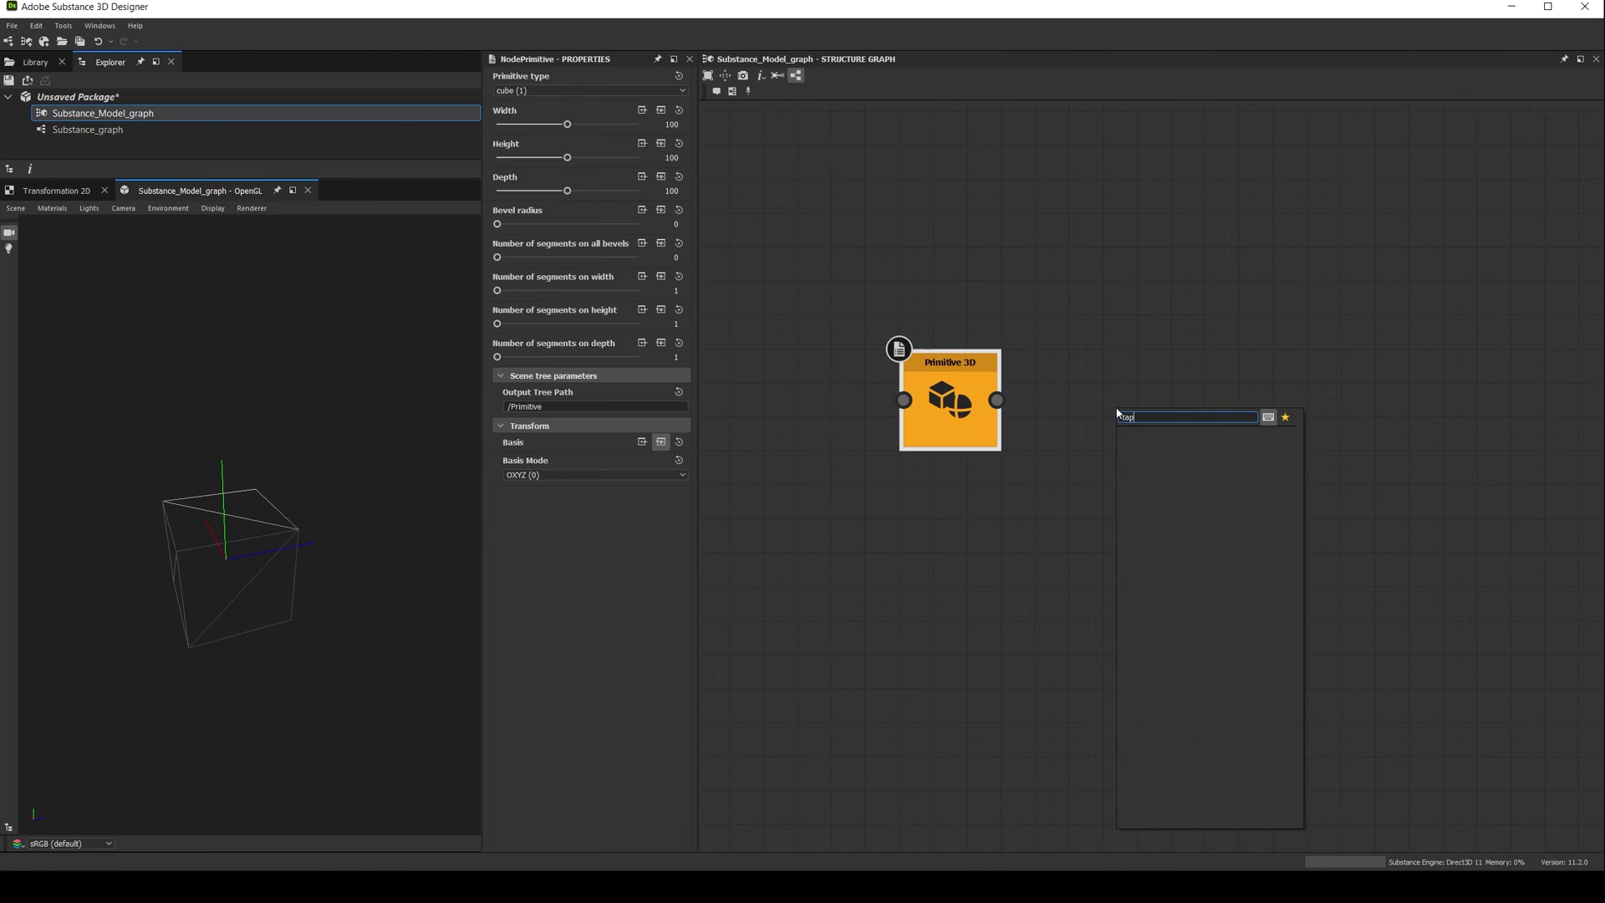
key(Escape)
key(space)
text(taper)
key(Return)
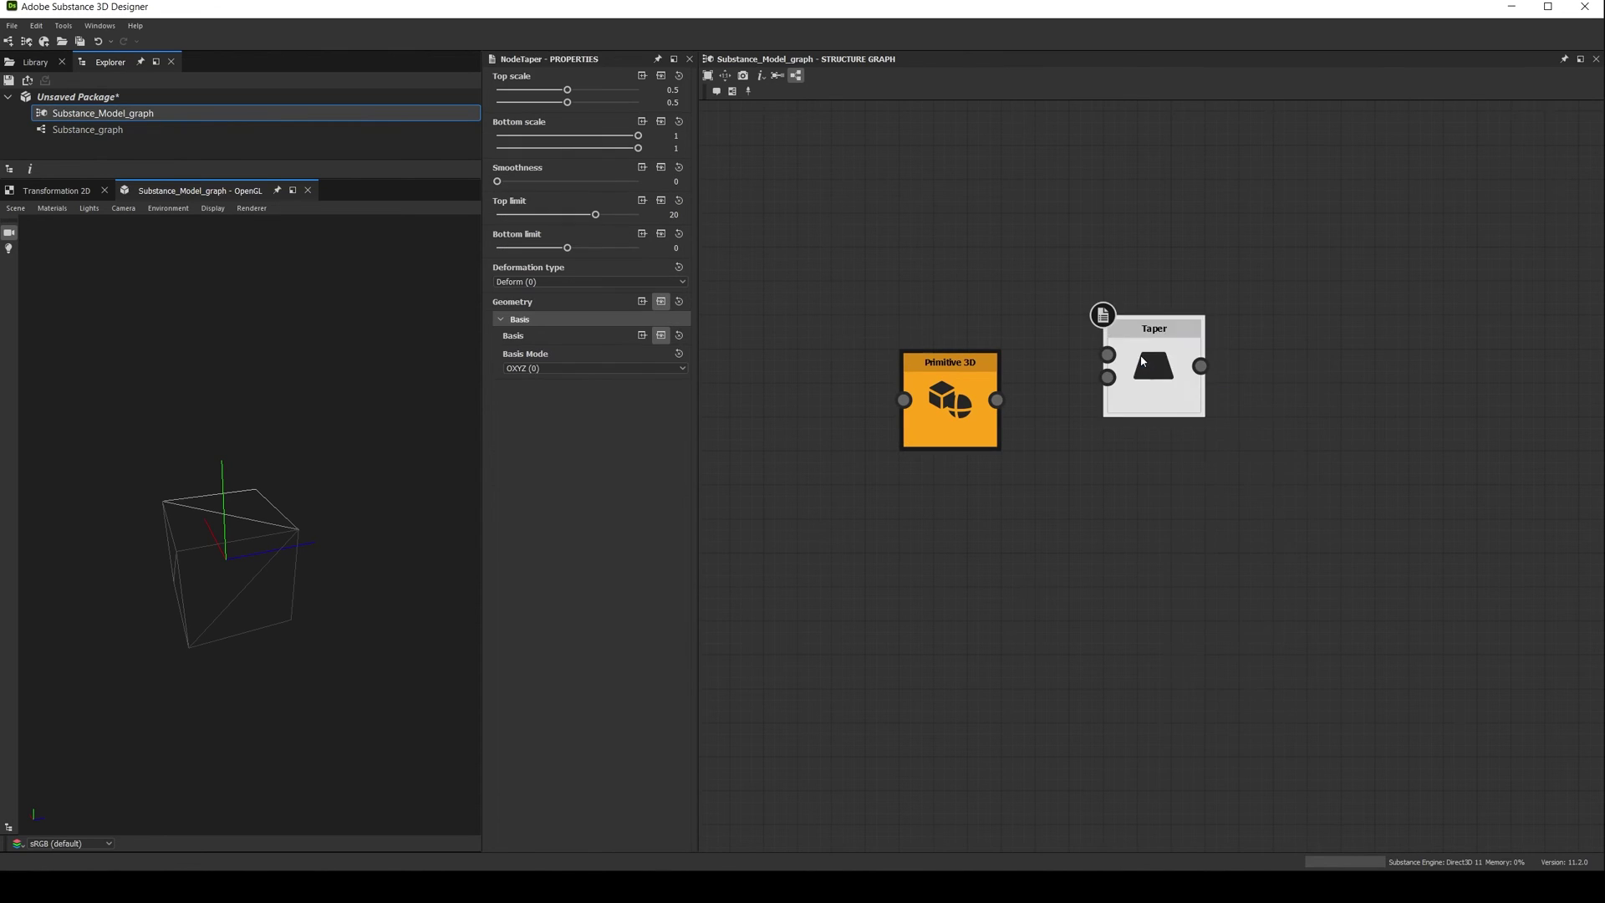
drag(1141, 360, 1175, 395)
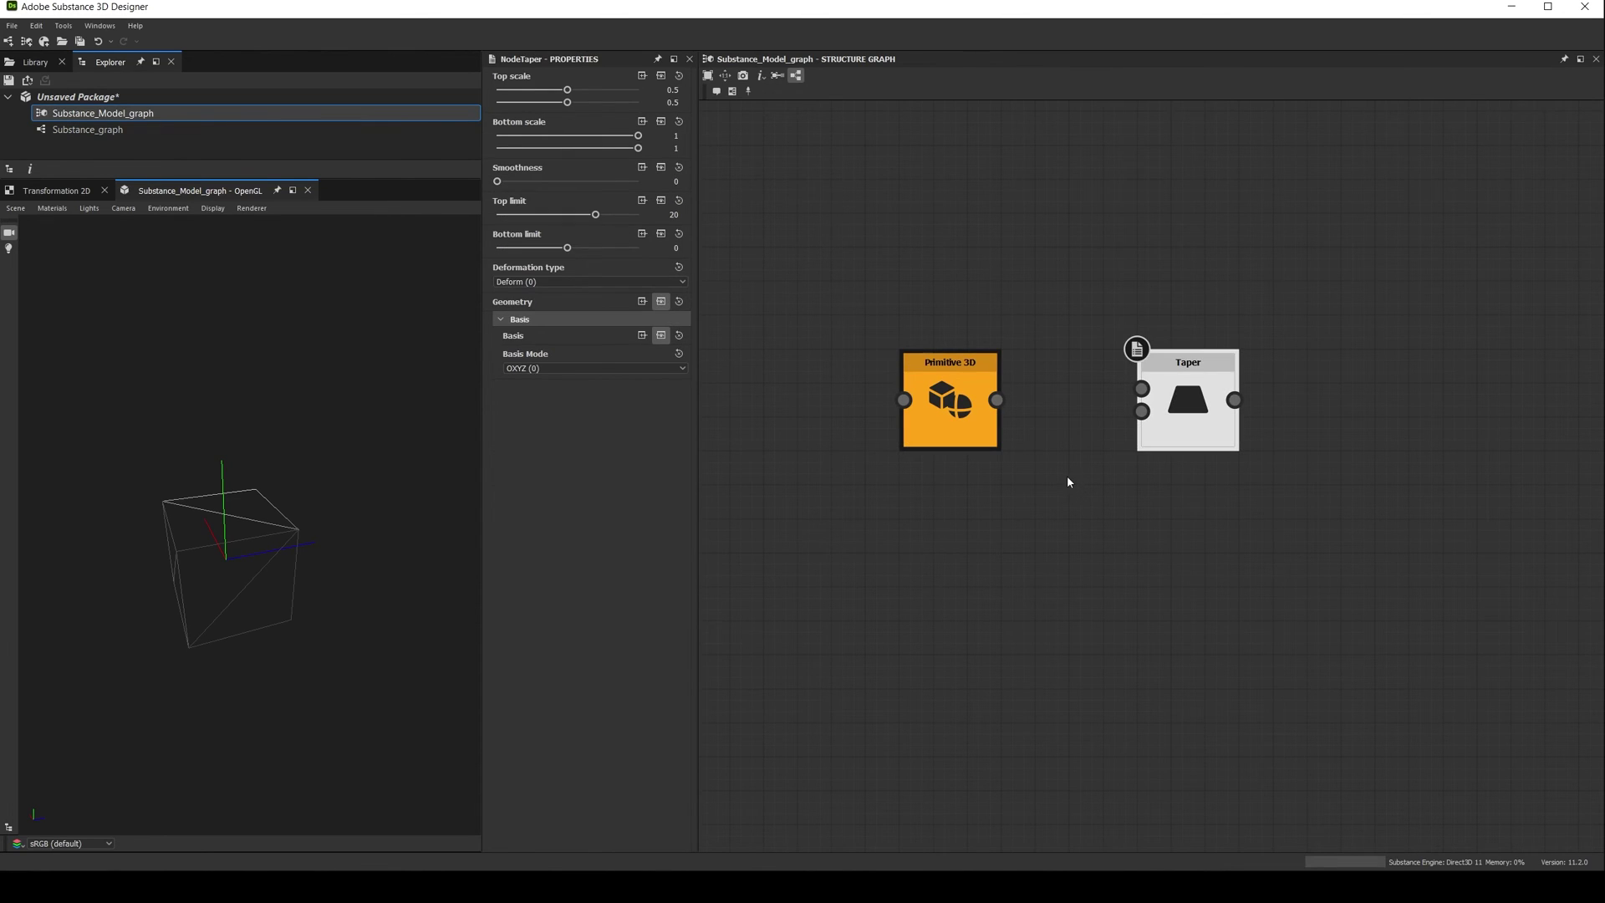
- Give the cube 30 width, height and depth segments and wire it into Taper's Geometry input
click(949, 410)
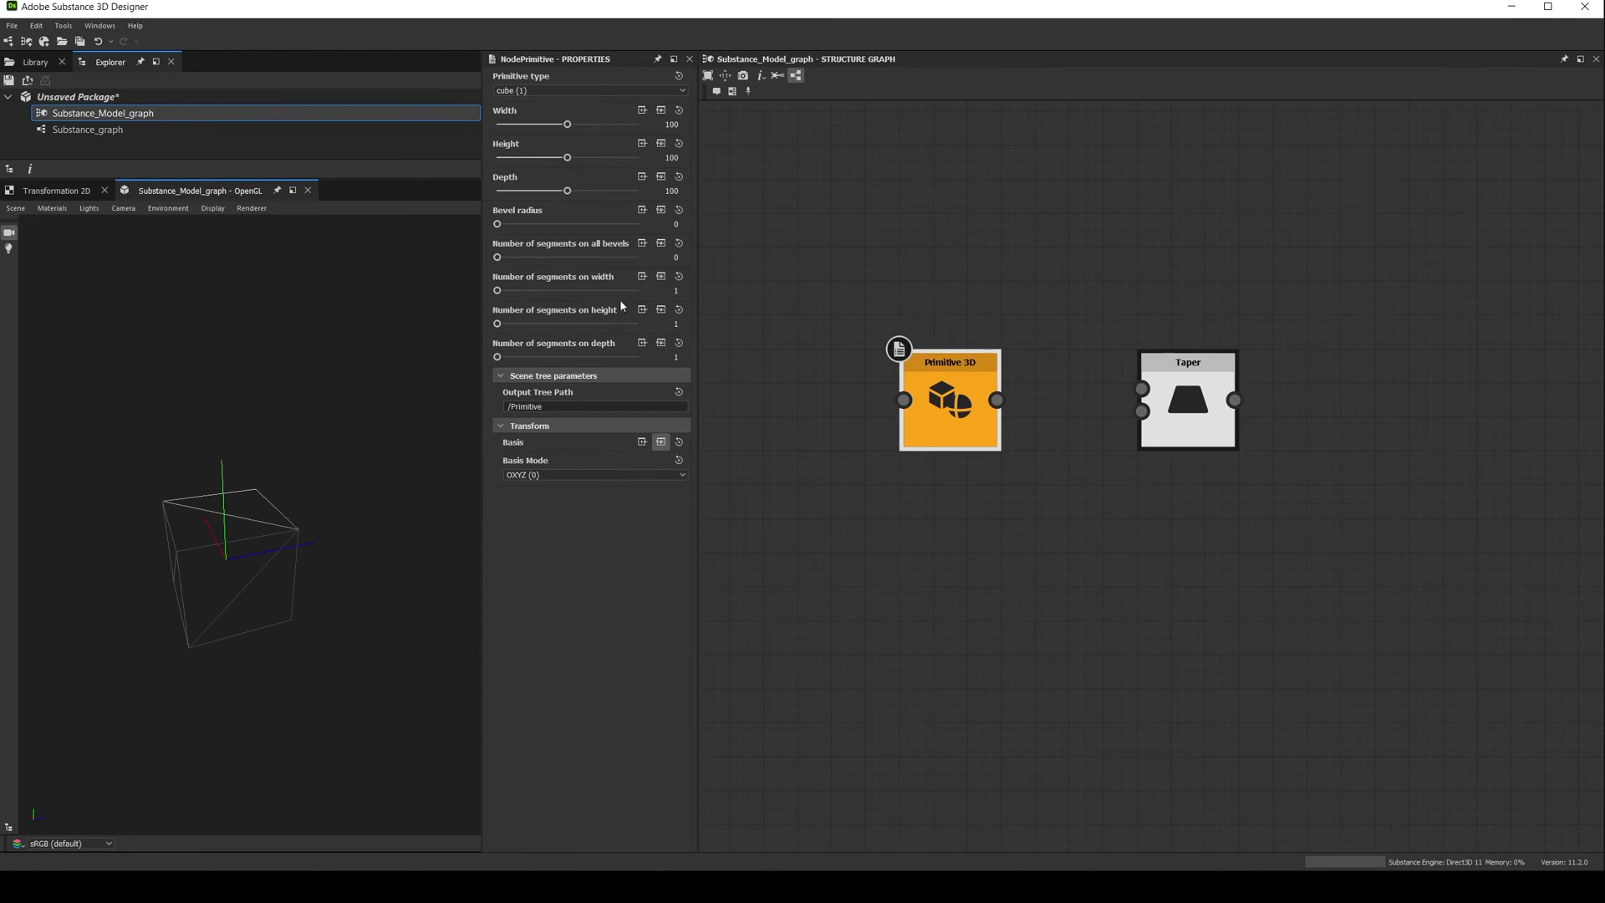
click(662, 292)
text(30)
key(Tab)
text(30)
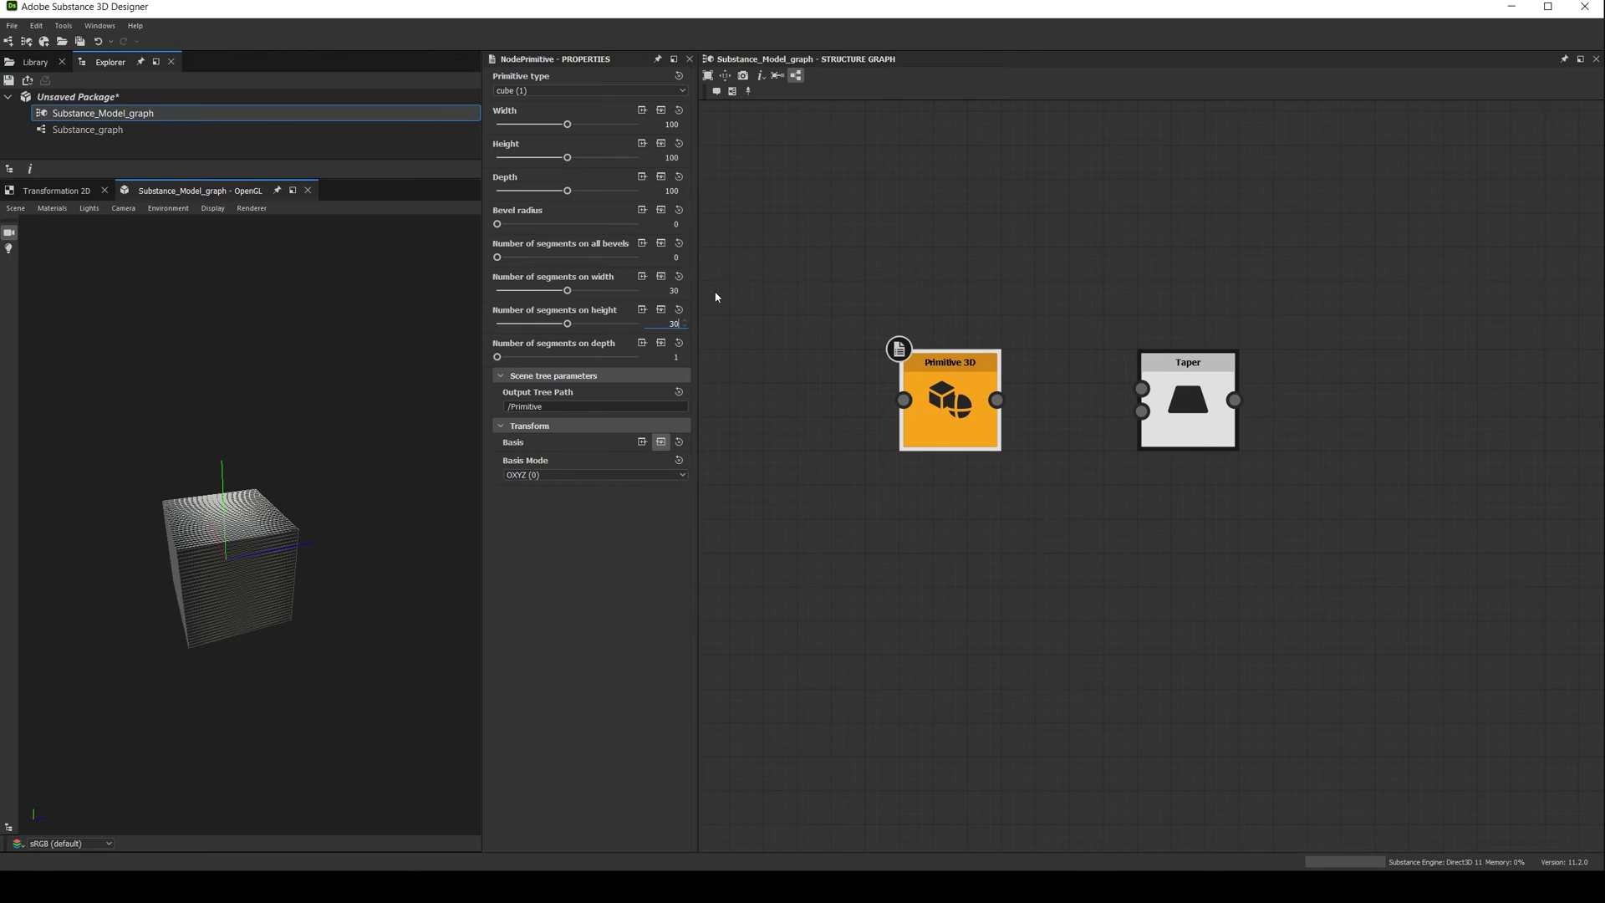
key(Tab)
text(30)
key(Return)
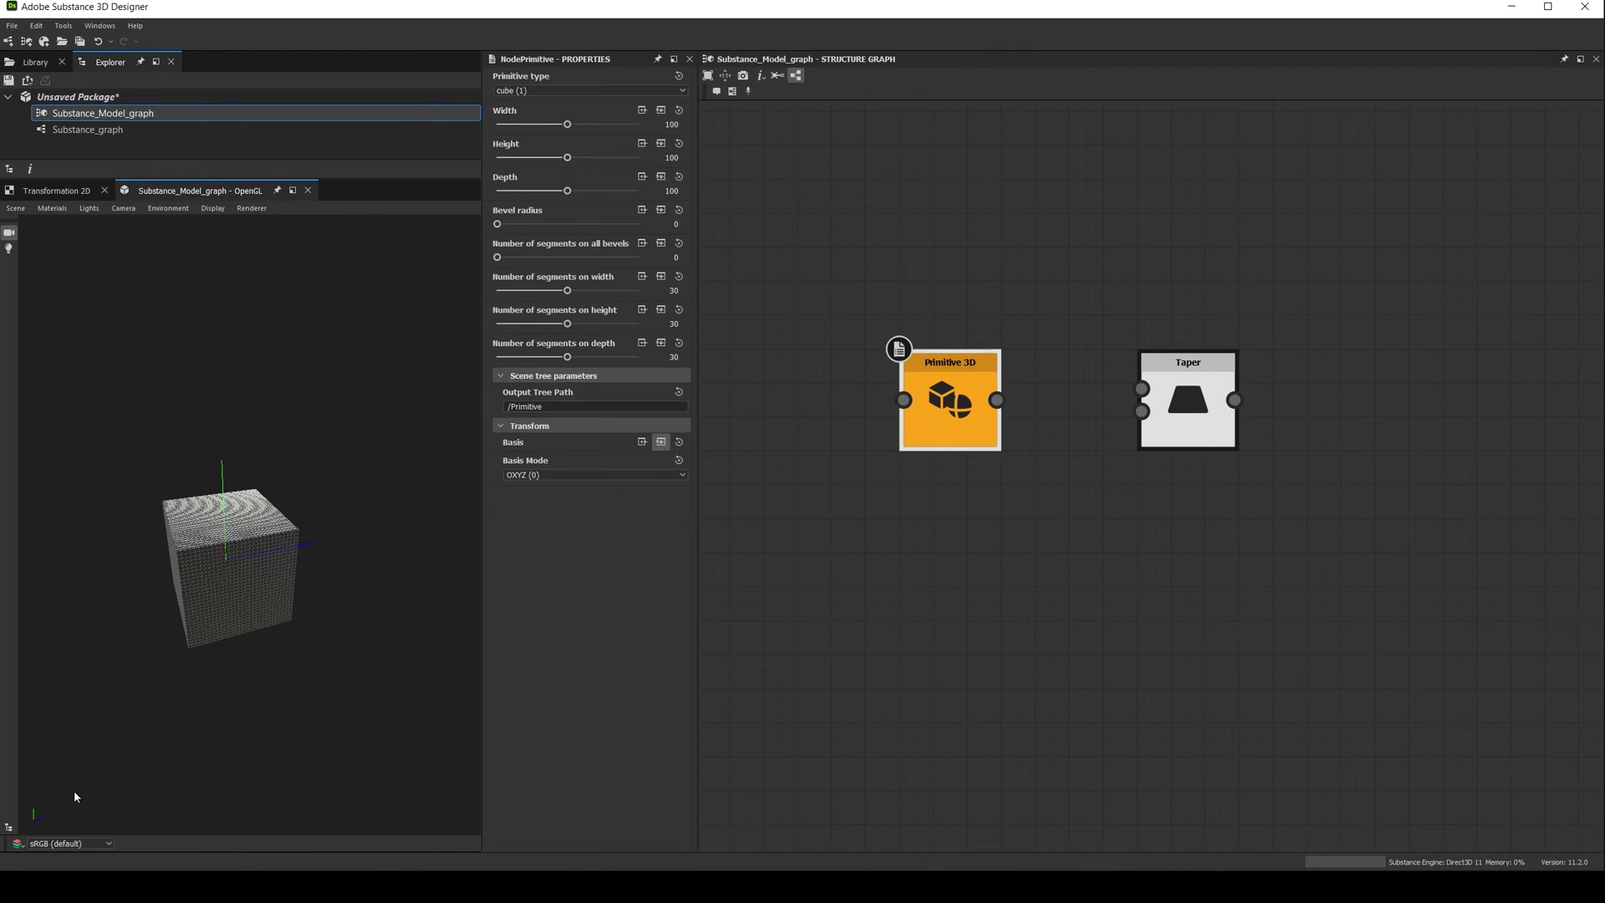
drag(74, 796, 216, 610)
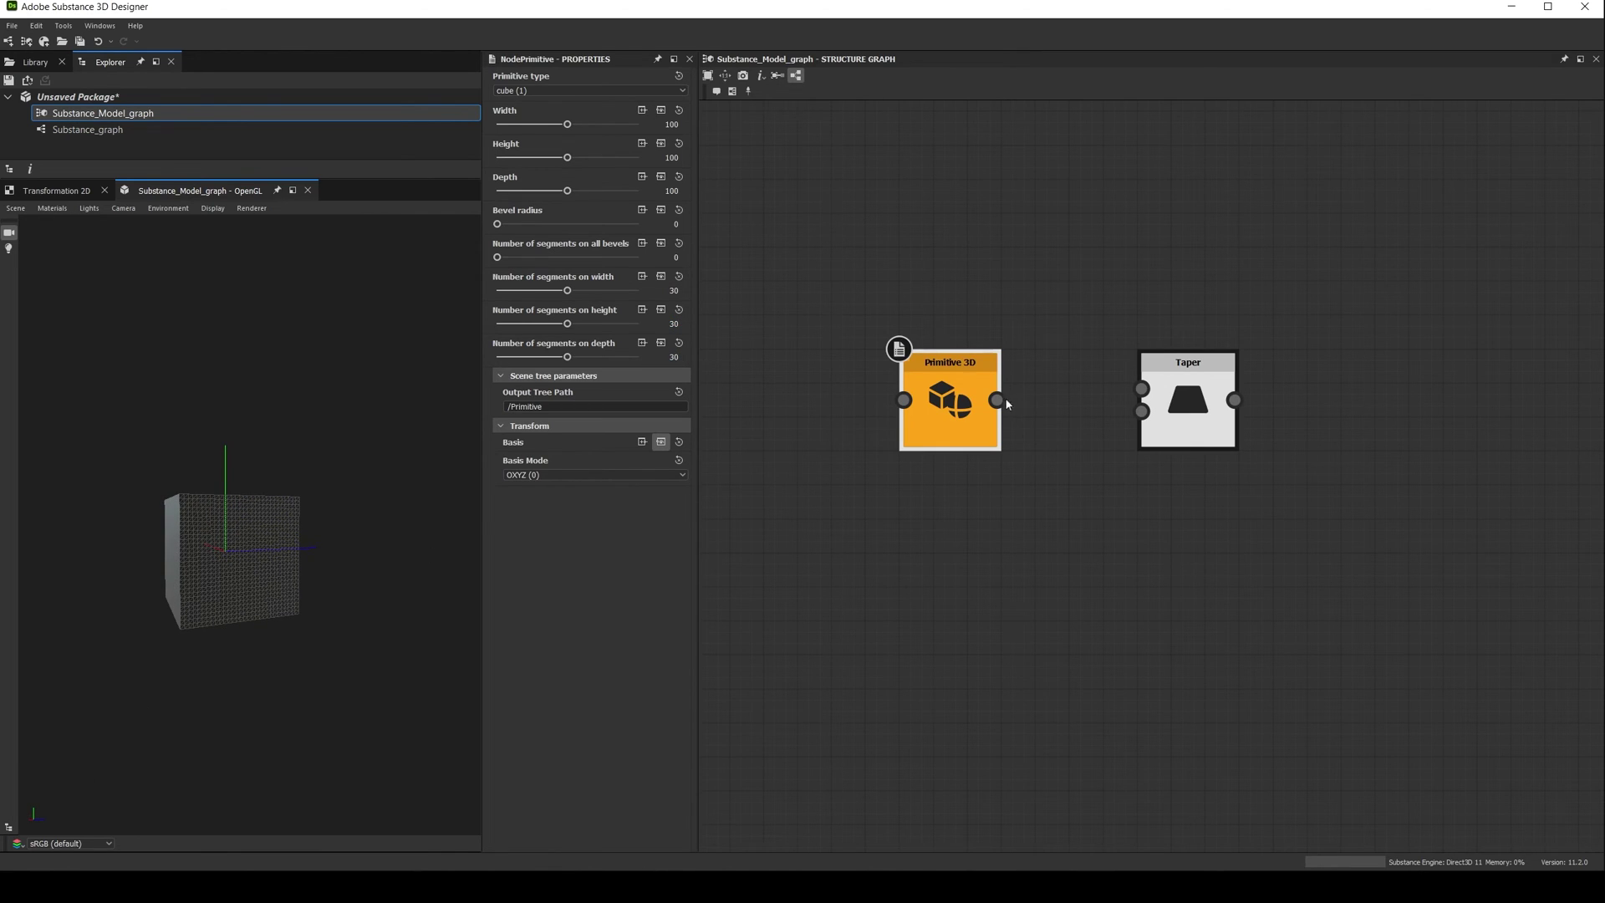
drag(996, 400, 1142, 389)
- Set the Taper's Top limit to 50 and Bottom limit to -50, tapering the whole cube
click(1171, 407)
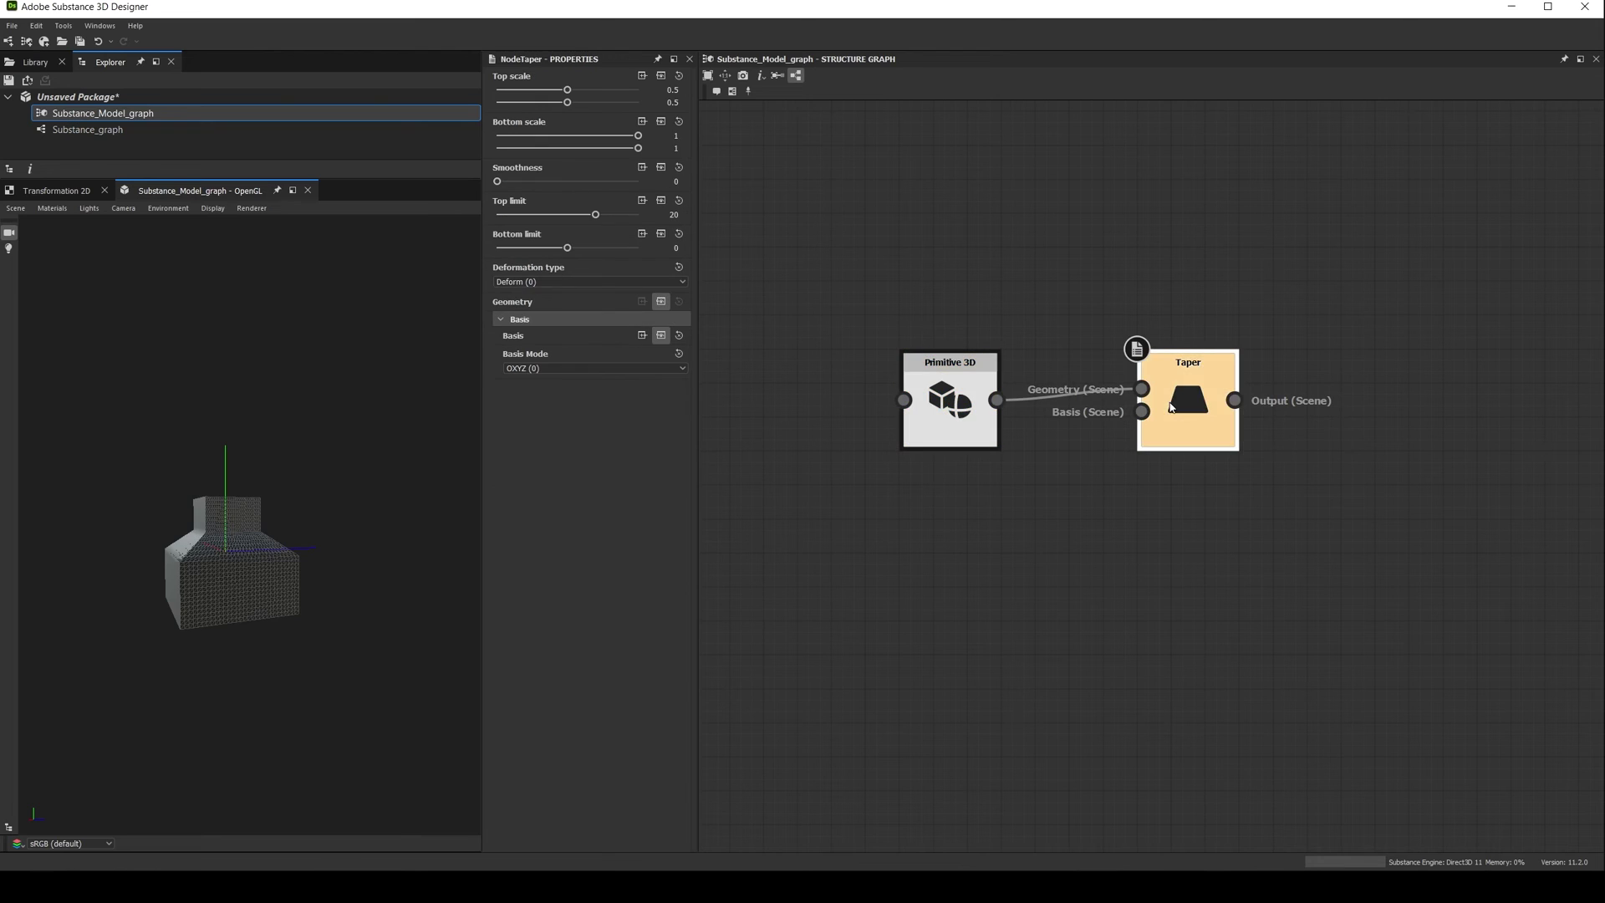
drag(310, 569, 224, 527)
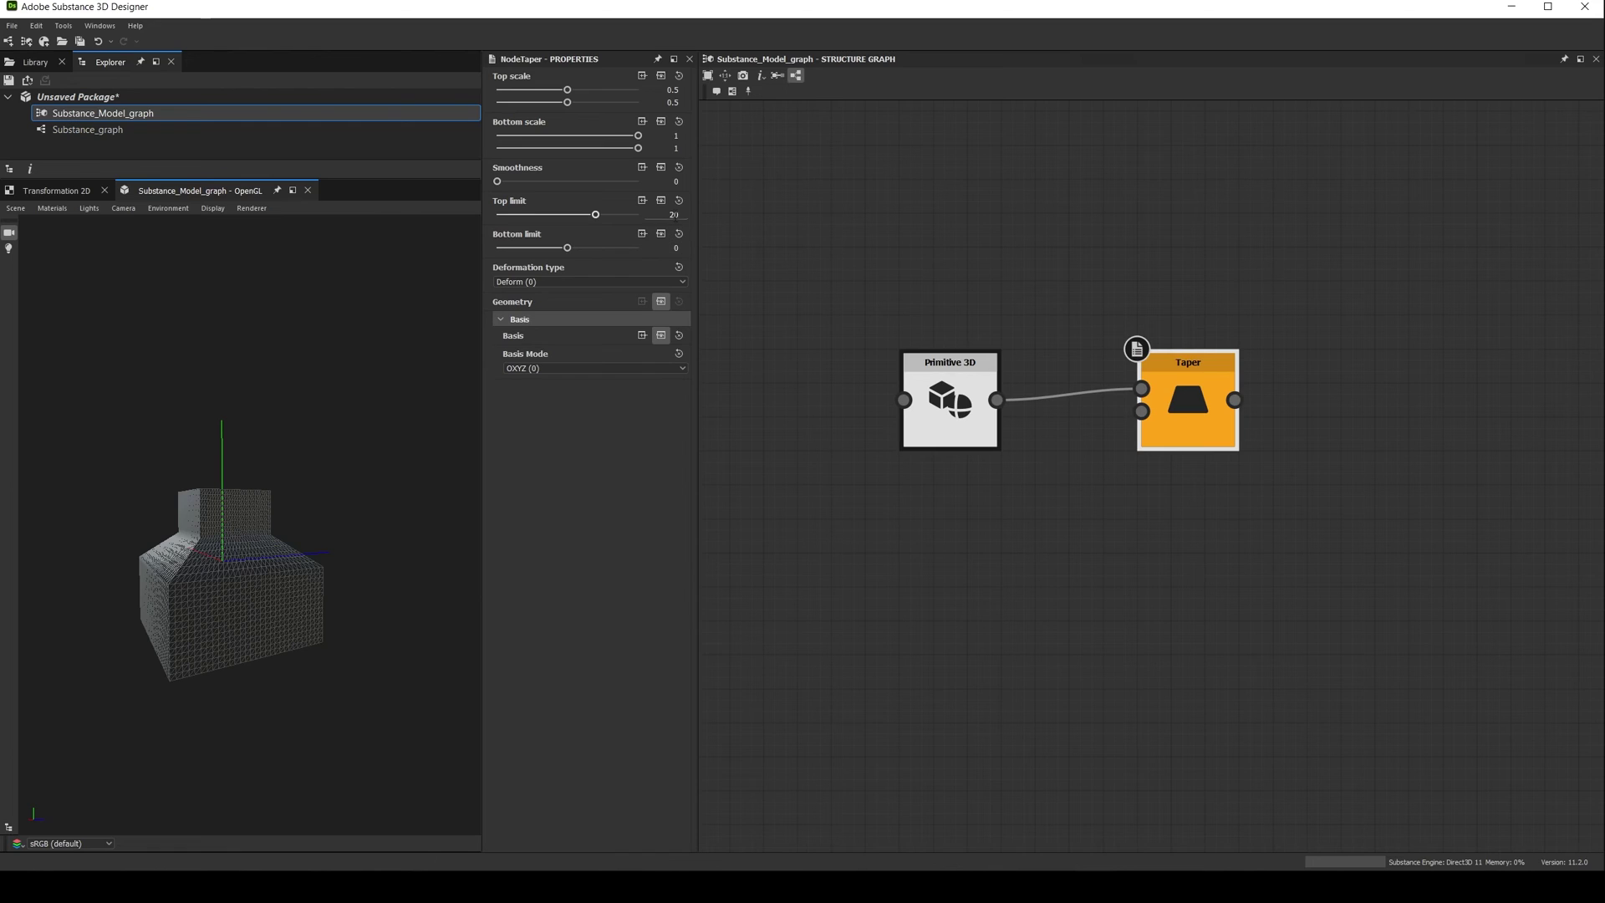
double_click(670, 214)
text(50)
key(Tab)
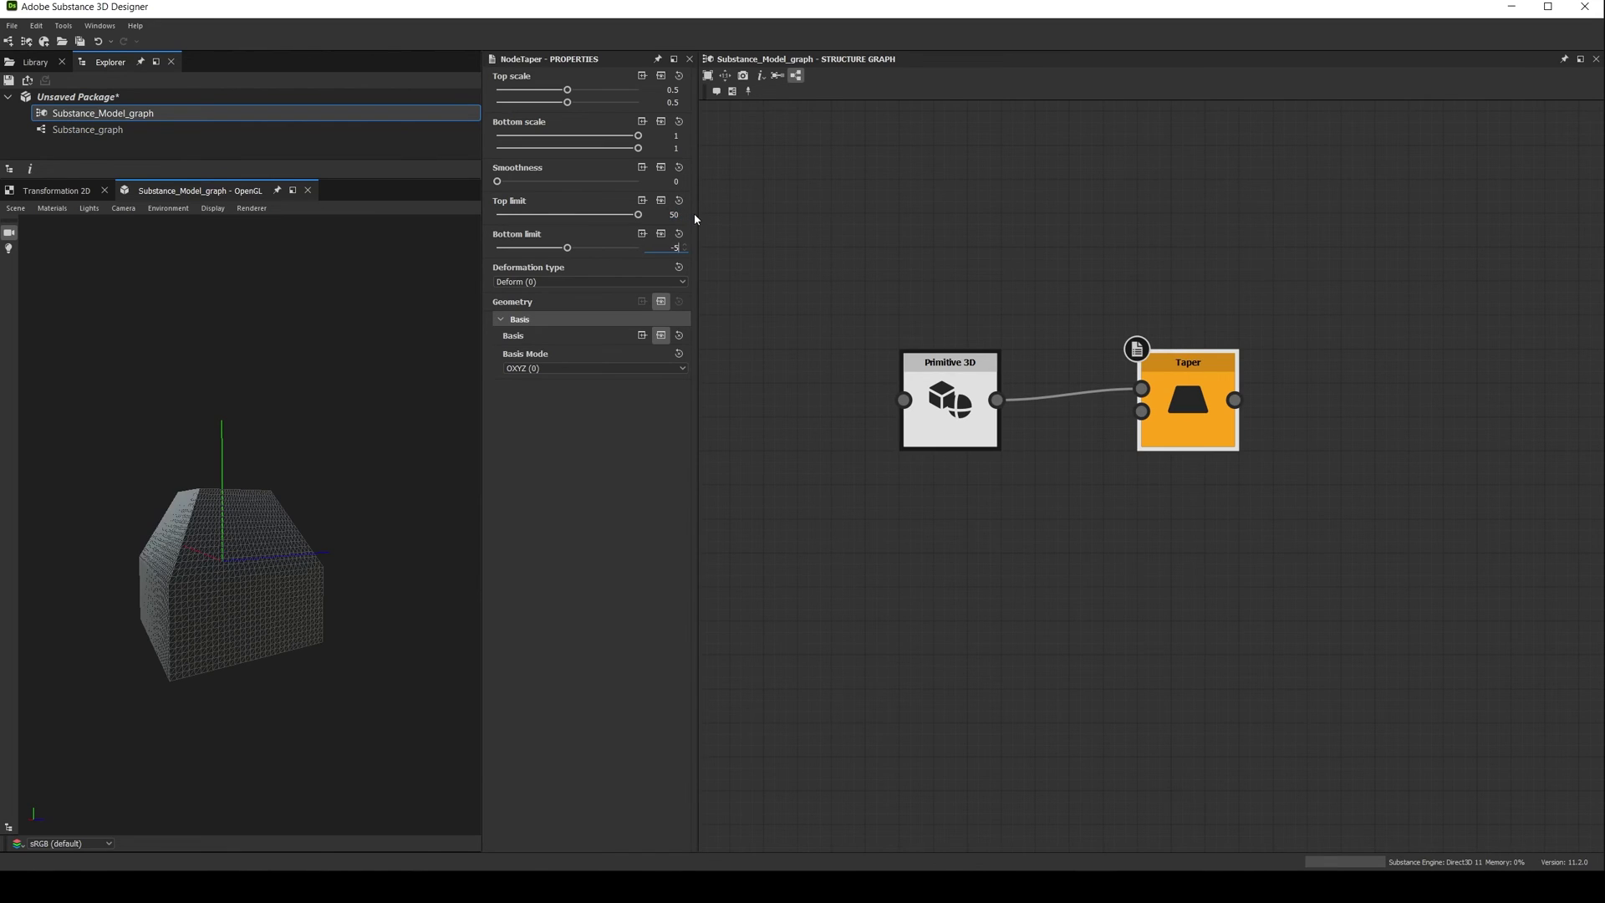
key(Return)
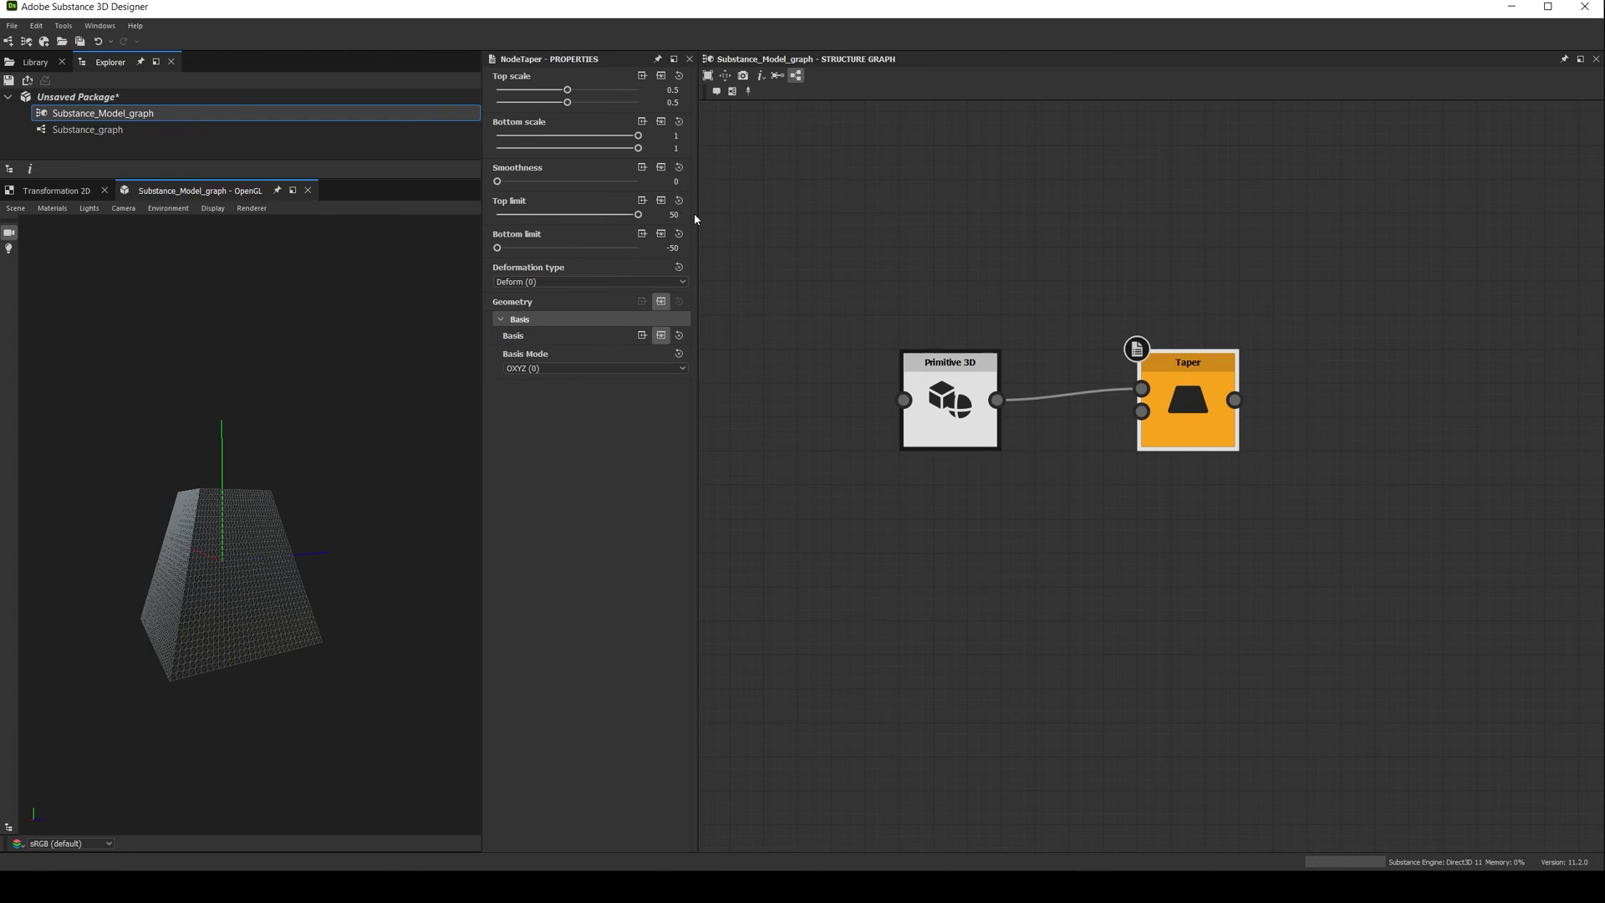
mouse_move(310, 603)
mouse_down()
mouse_move(316, 670)
mouse_move(295, 585)
mouse_up()
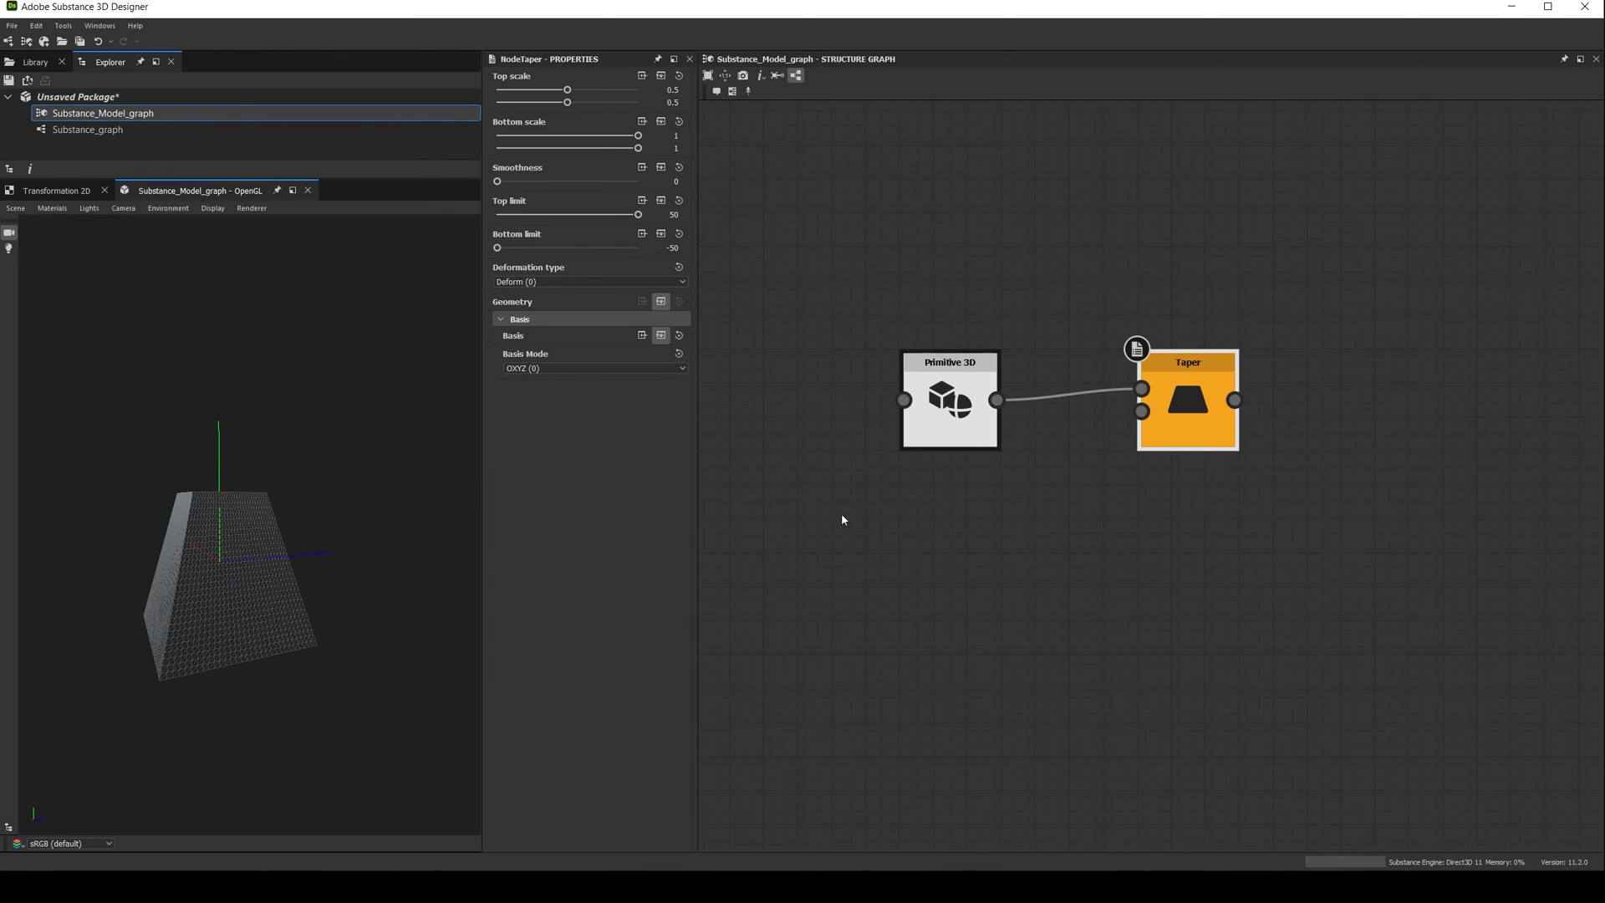
- Add a Basis node and feed Primitive 3D's output into it
key(space)
text(basis)
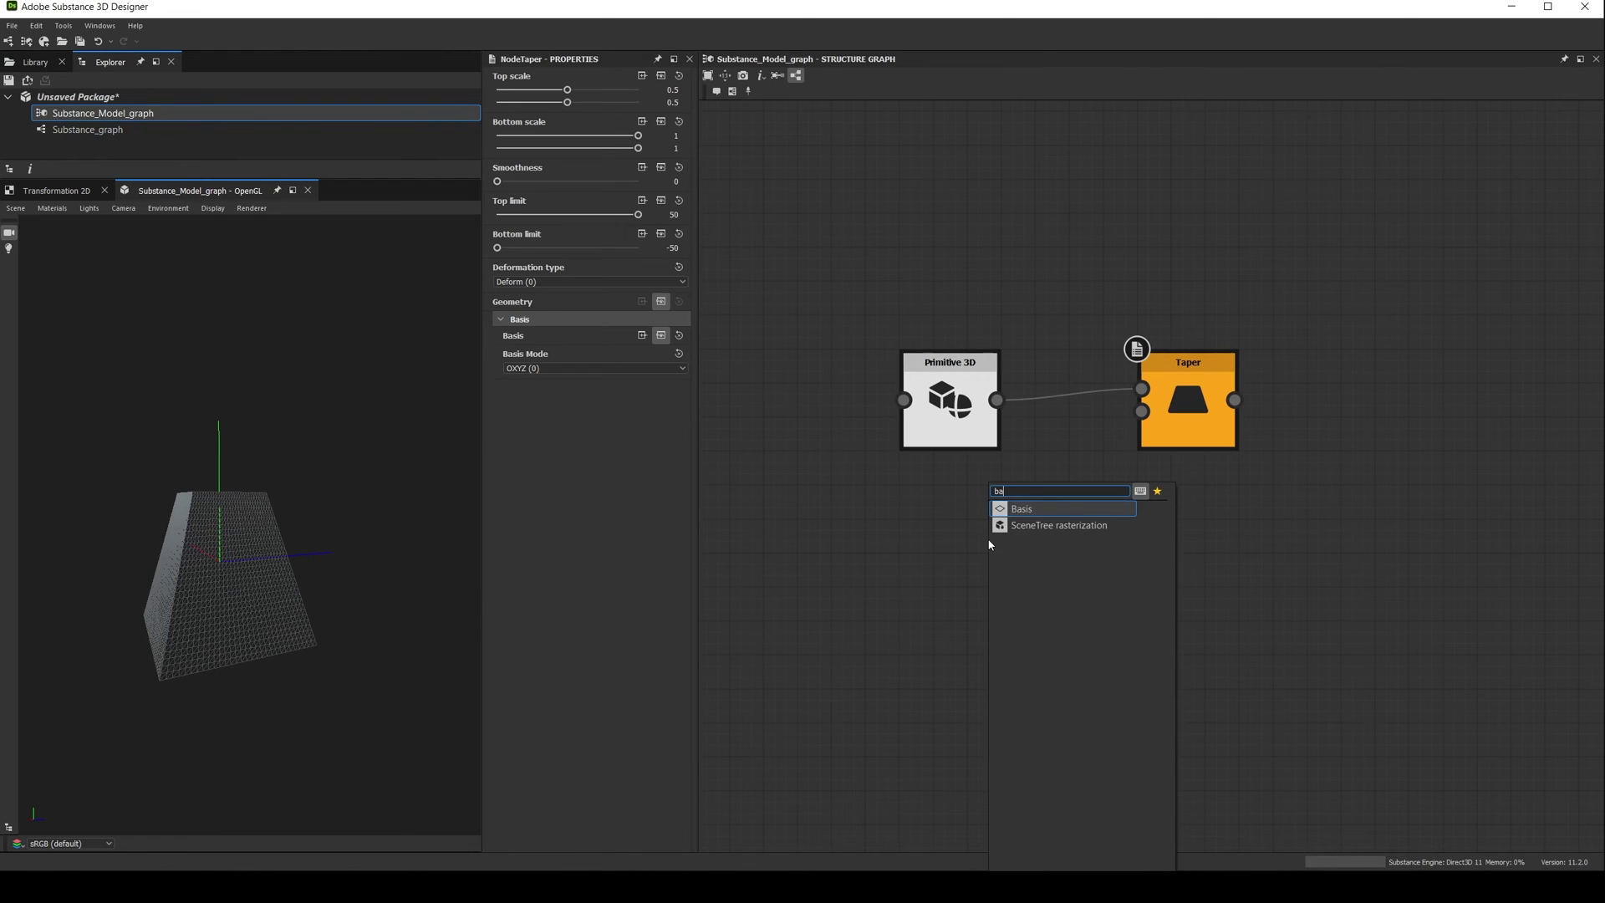
key(Return)
drag(996, 399, 1141, 410)
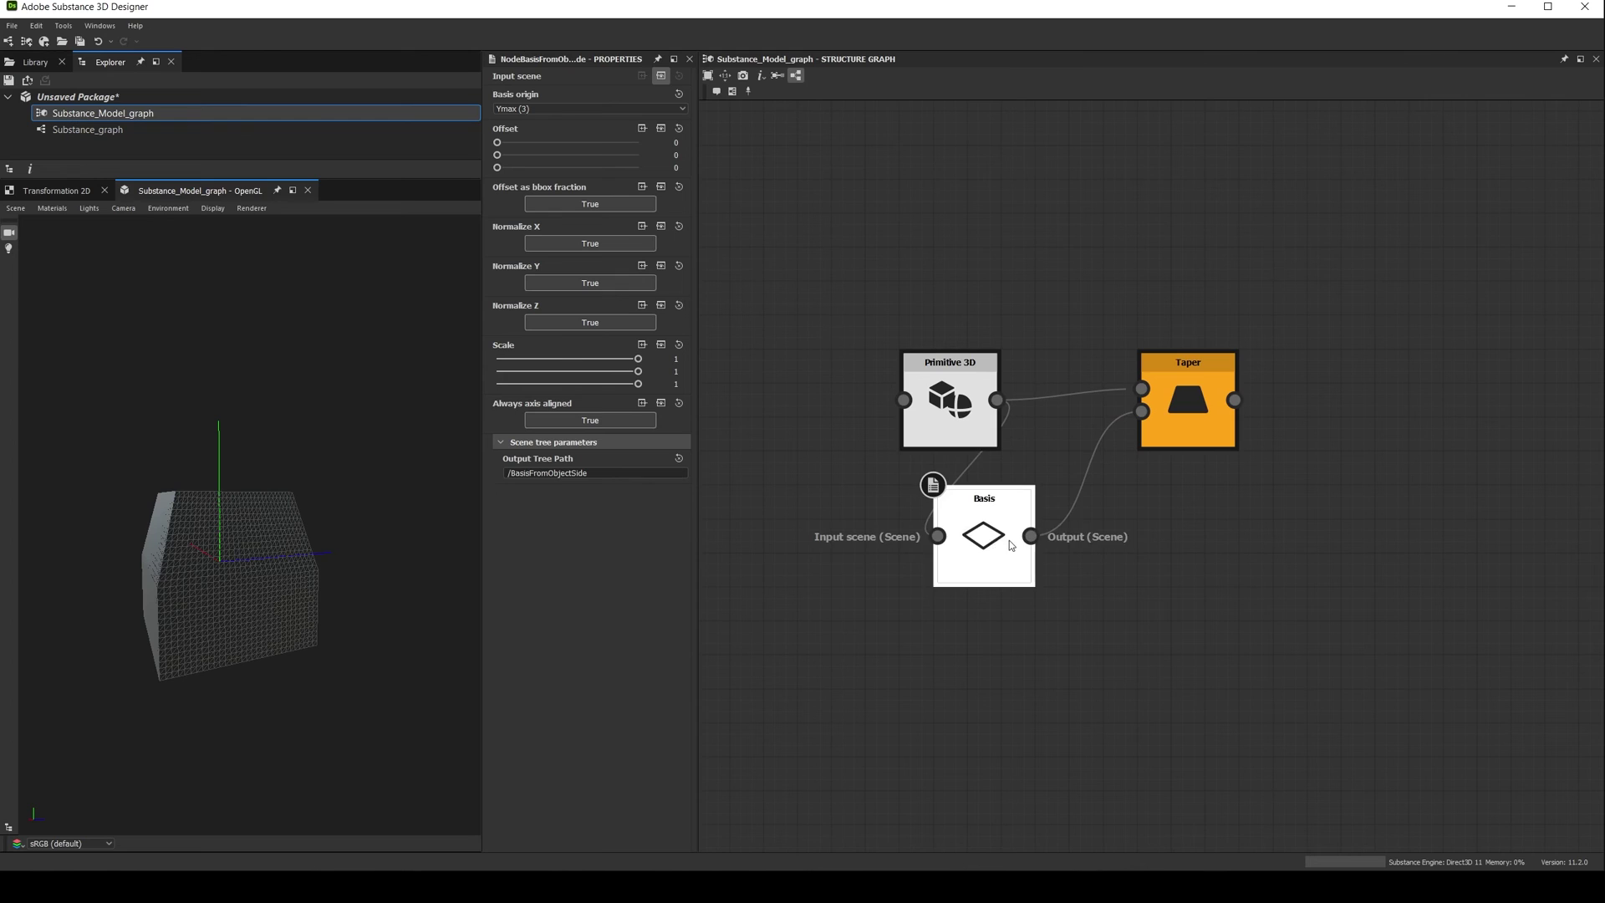
- Connect the Basis output to Taper's basis input and view the cube from the front
drag(1010, 540, 1062, 520)
drag(326, 626, 289, 594)
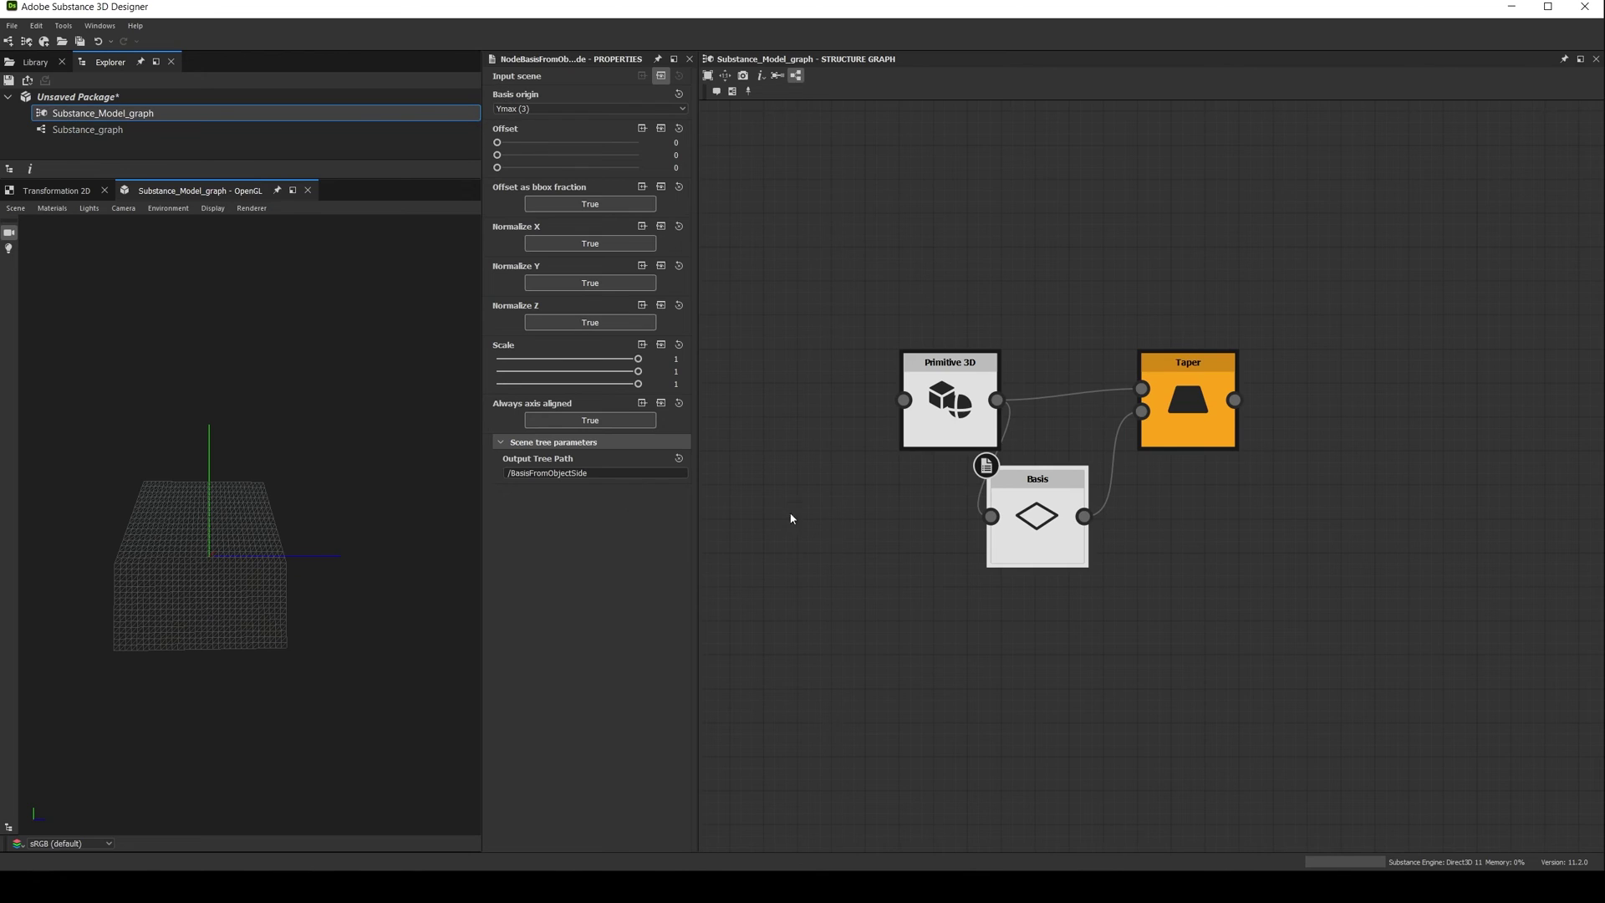
click(1162, 417)
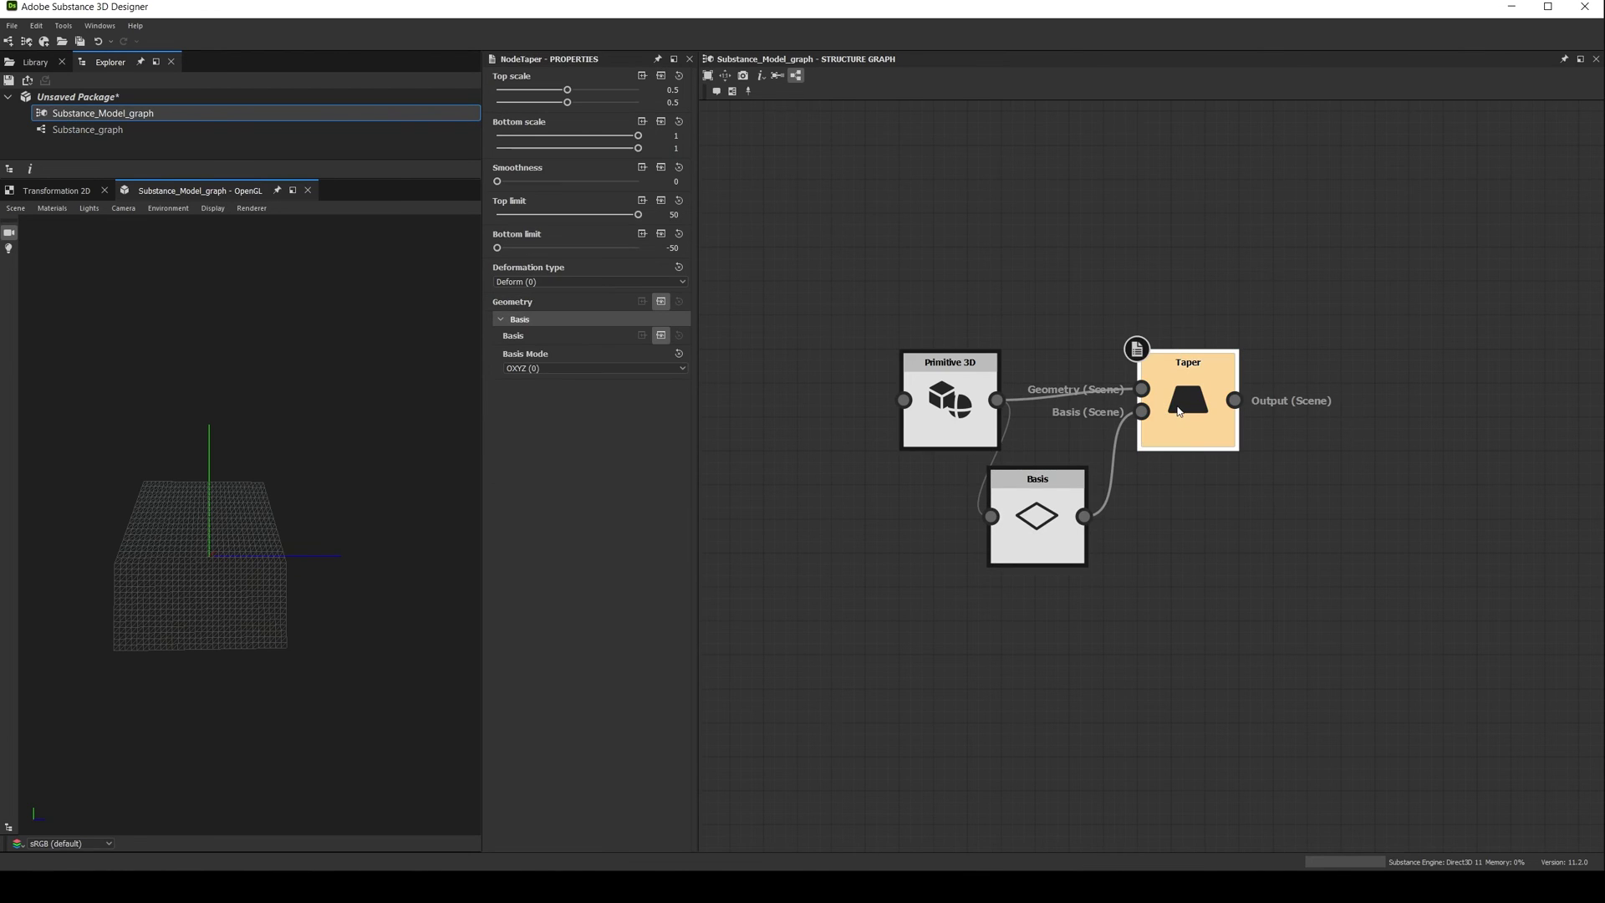
- Add a Merge node right of Taper, wiring Taper into source0 and Basis into source4
middle_drag(1253, 498, 1229, 519)
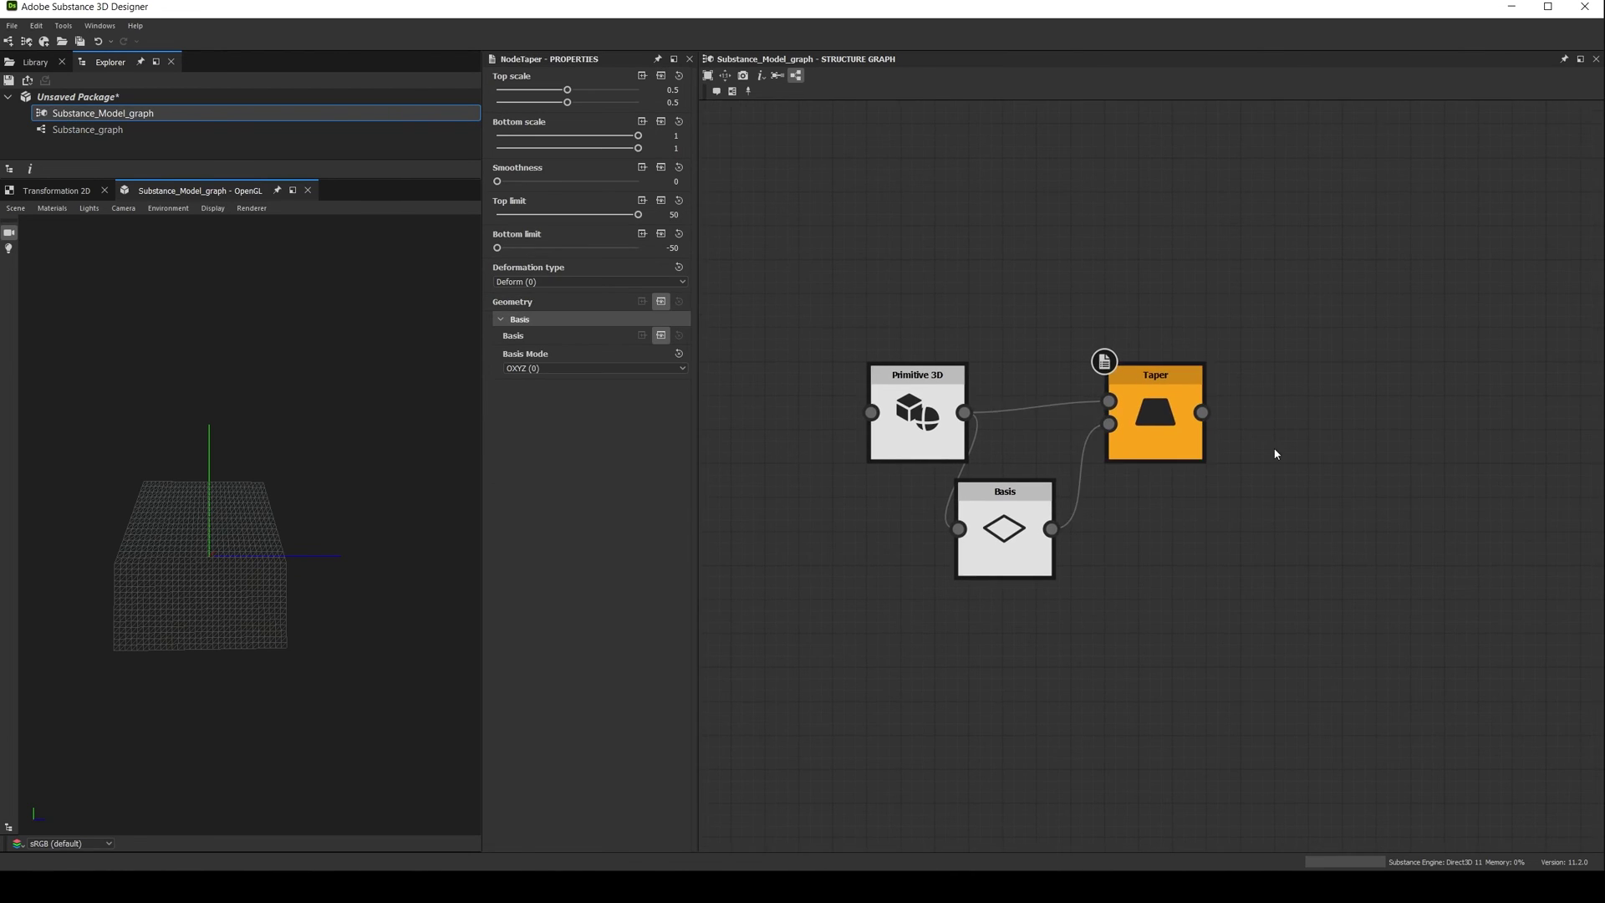
key(space)
text(mer)
key(Return)
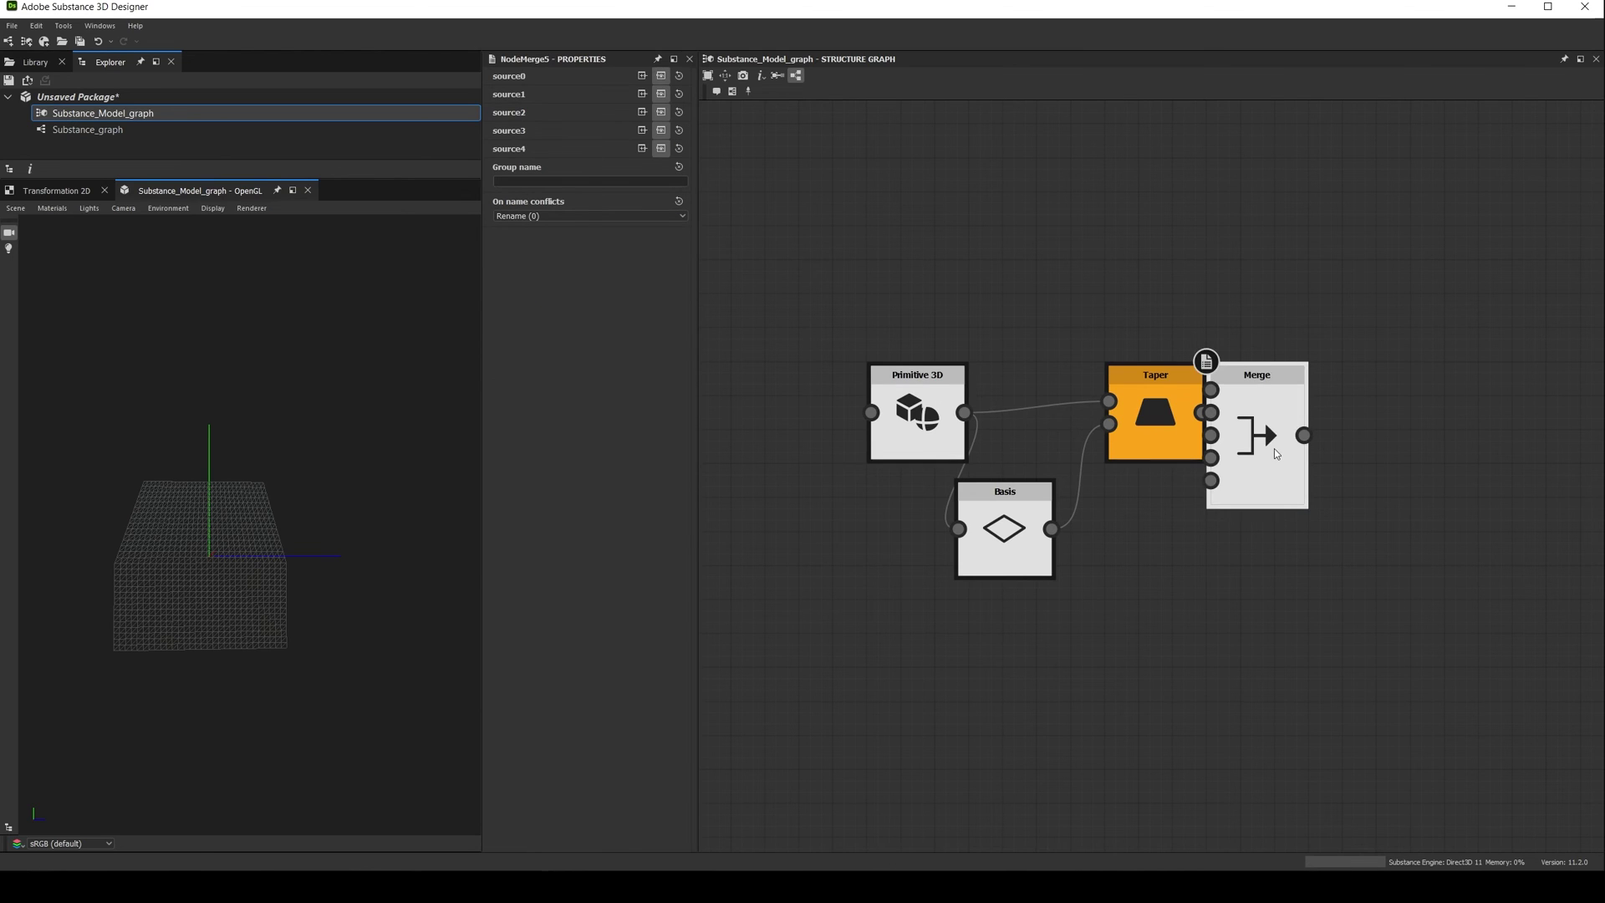
drag(1273, 448, 1342, 413)
drag(1201, 412, 1278, 356)
drag(1052, 528, 1278, 446)
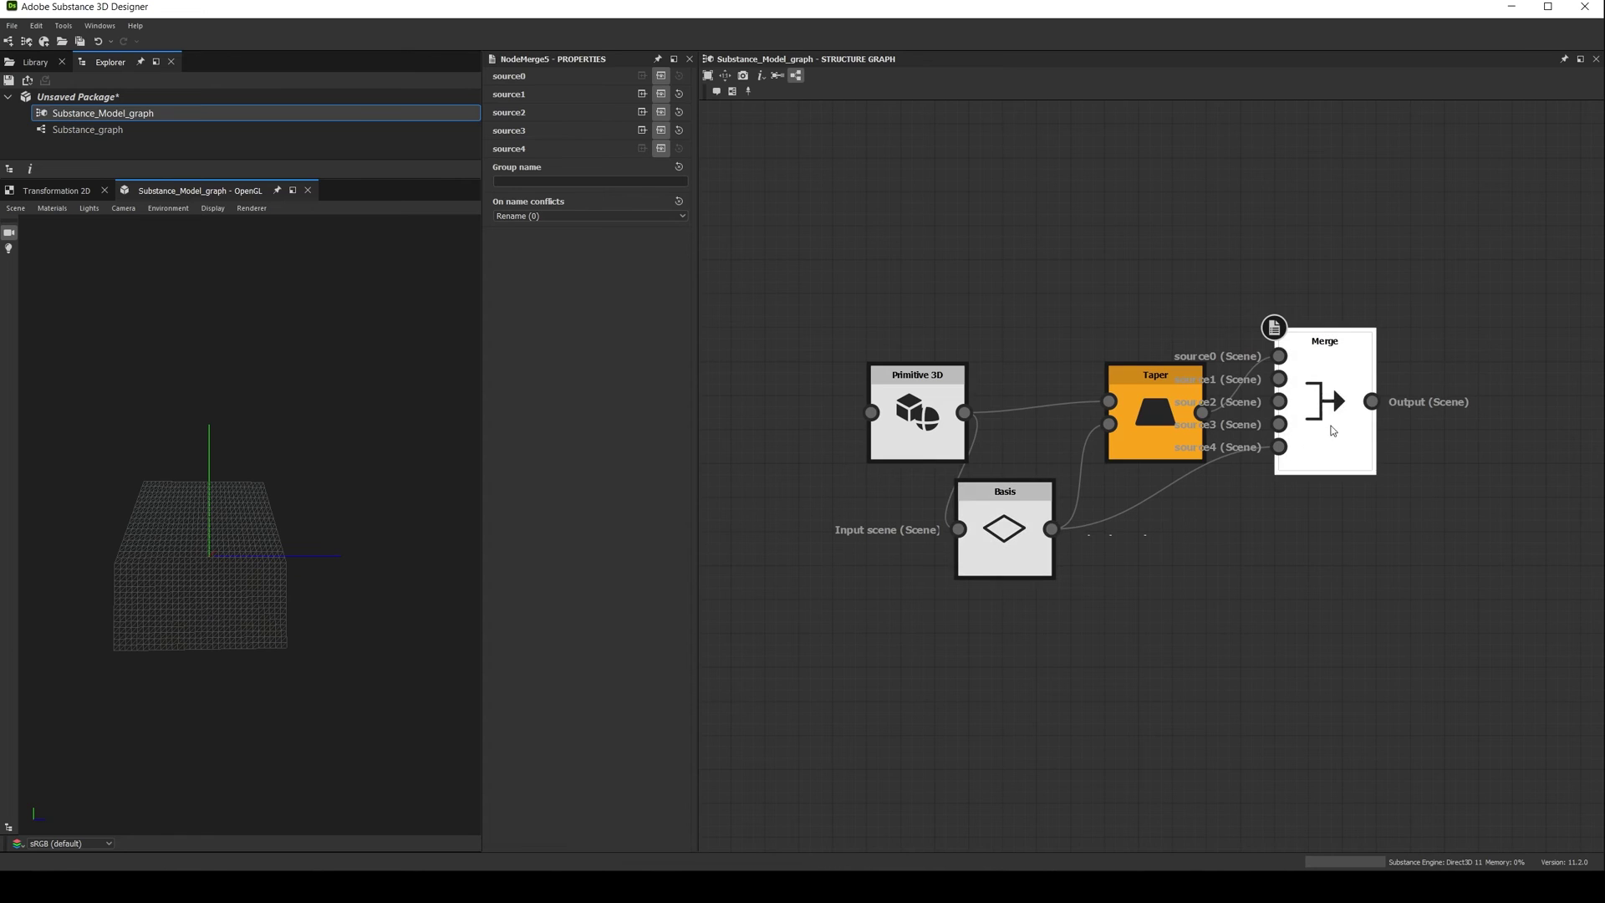
click(1330, 423)
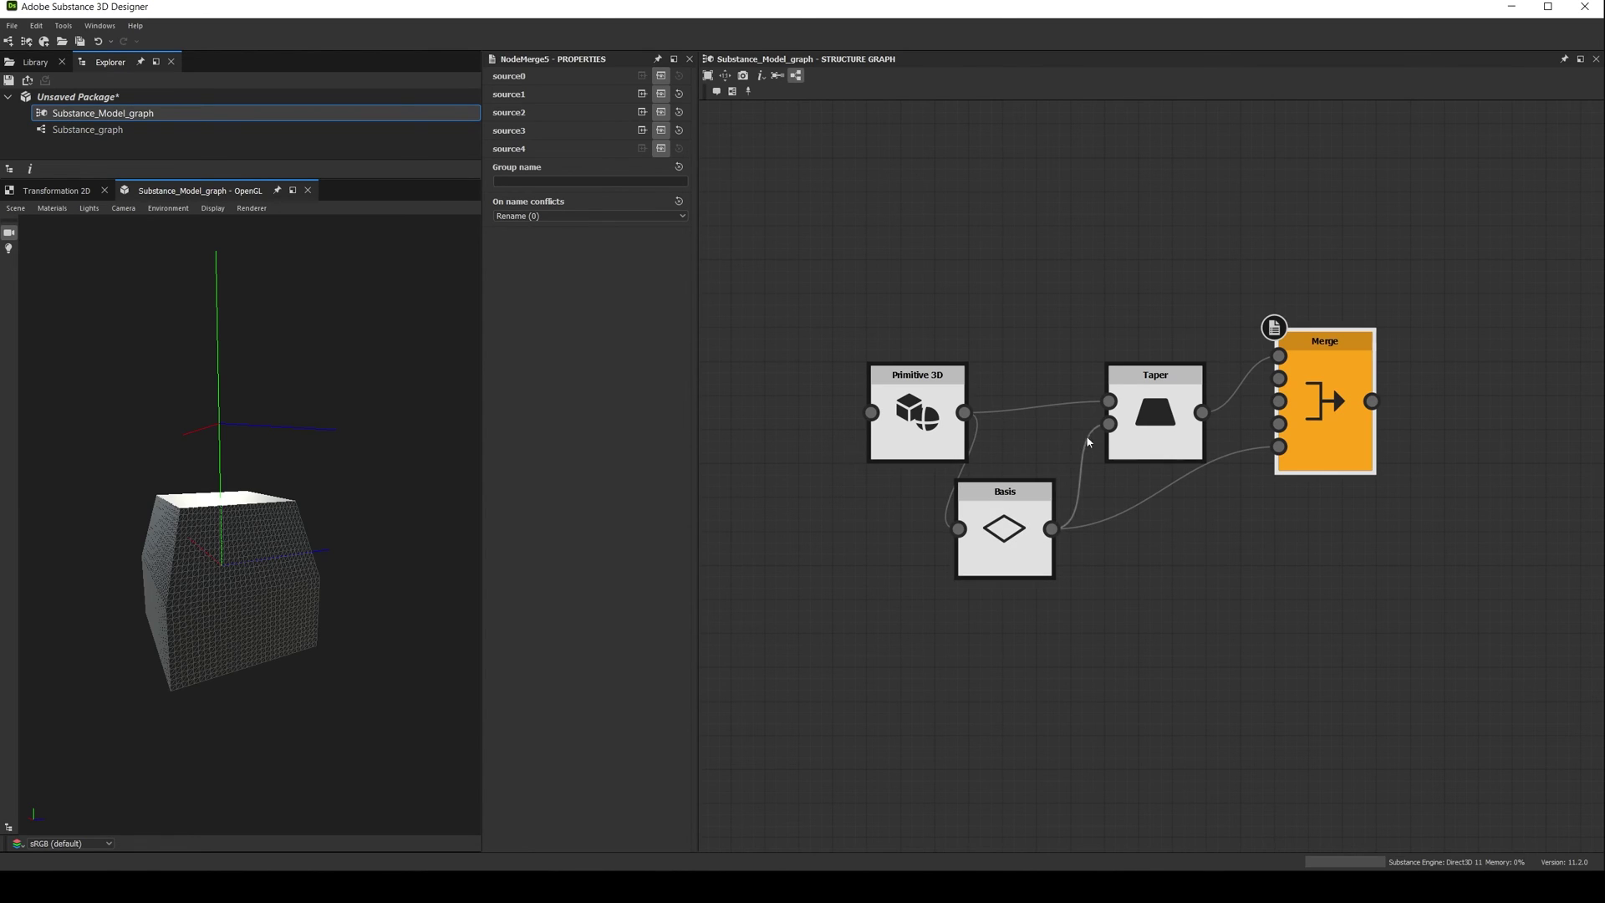
- Set Taper's Top limit to 0 and Bottom limit to -100
click(1153, 418)
double_click(673, 215)
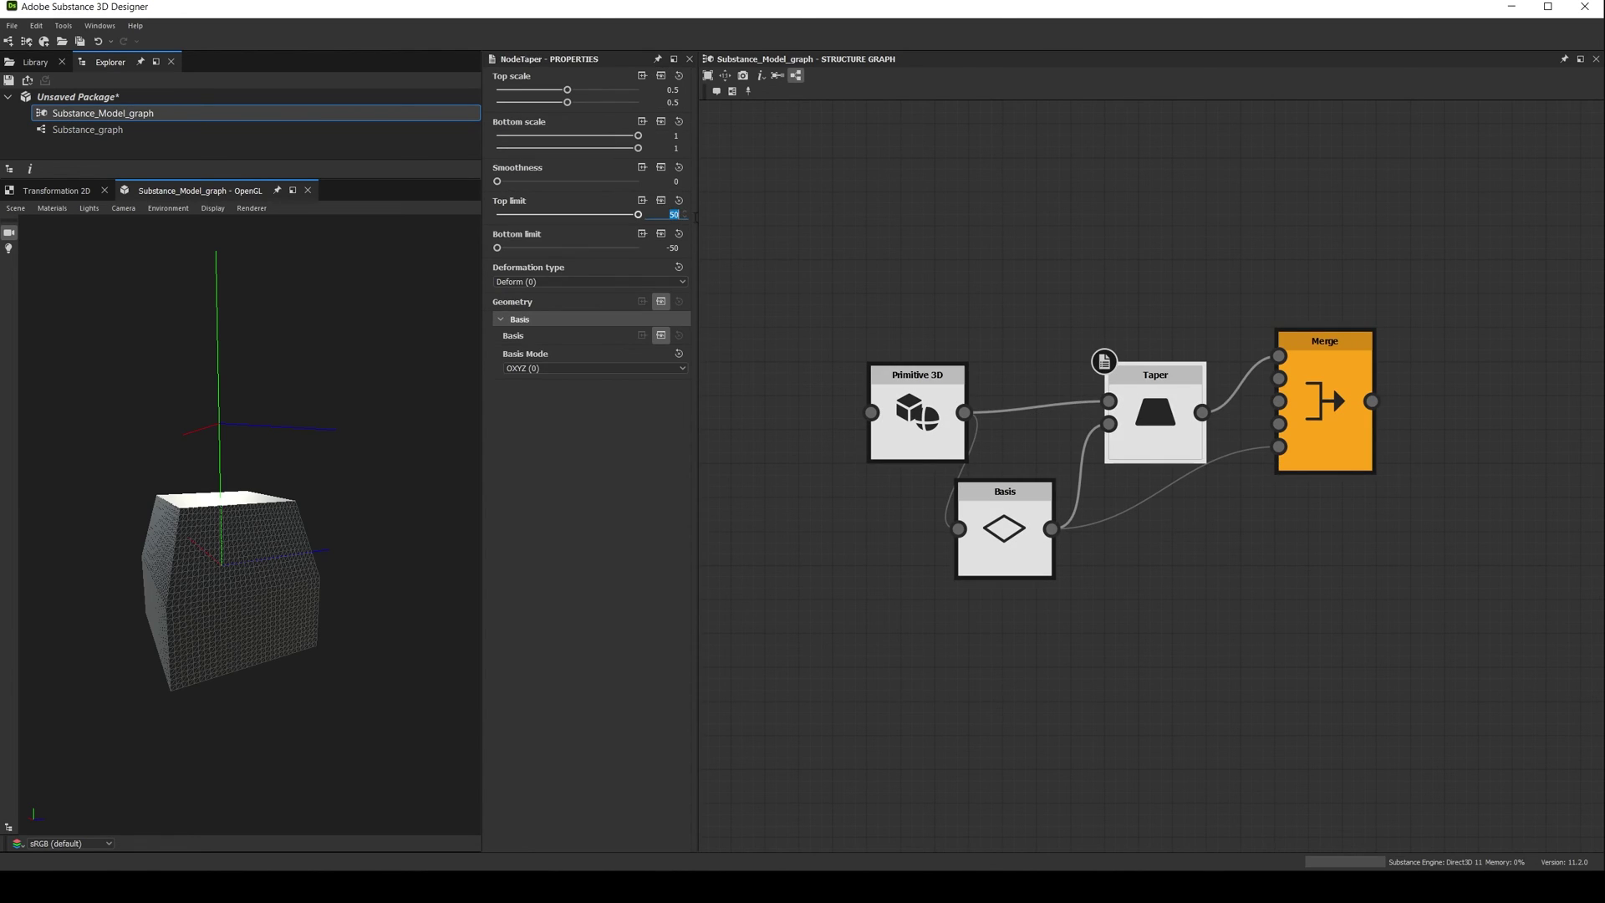
text(0)
key(Tab)
text(-1)
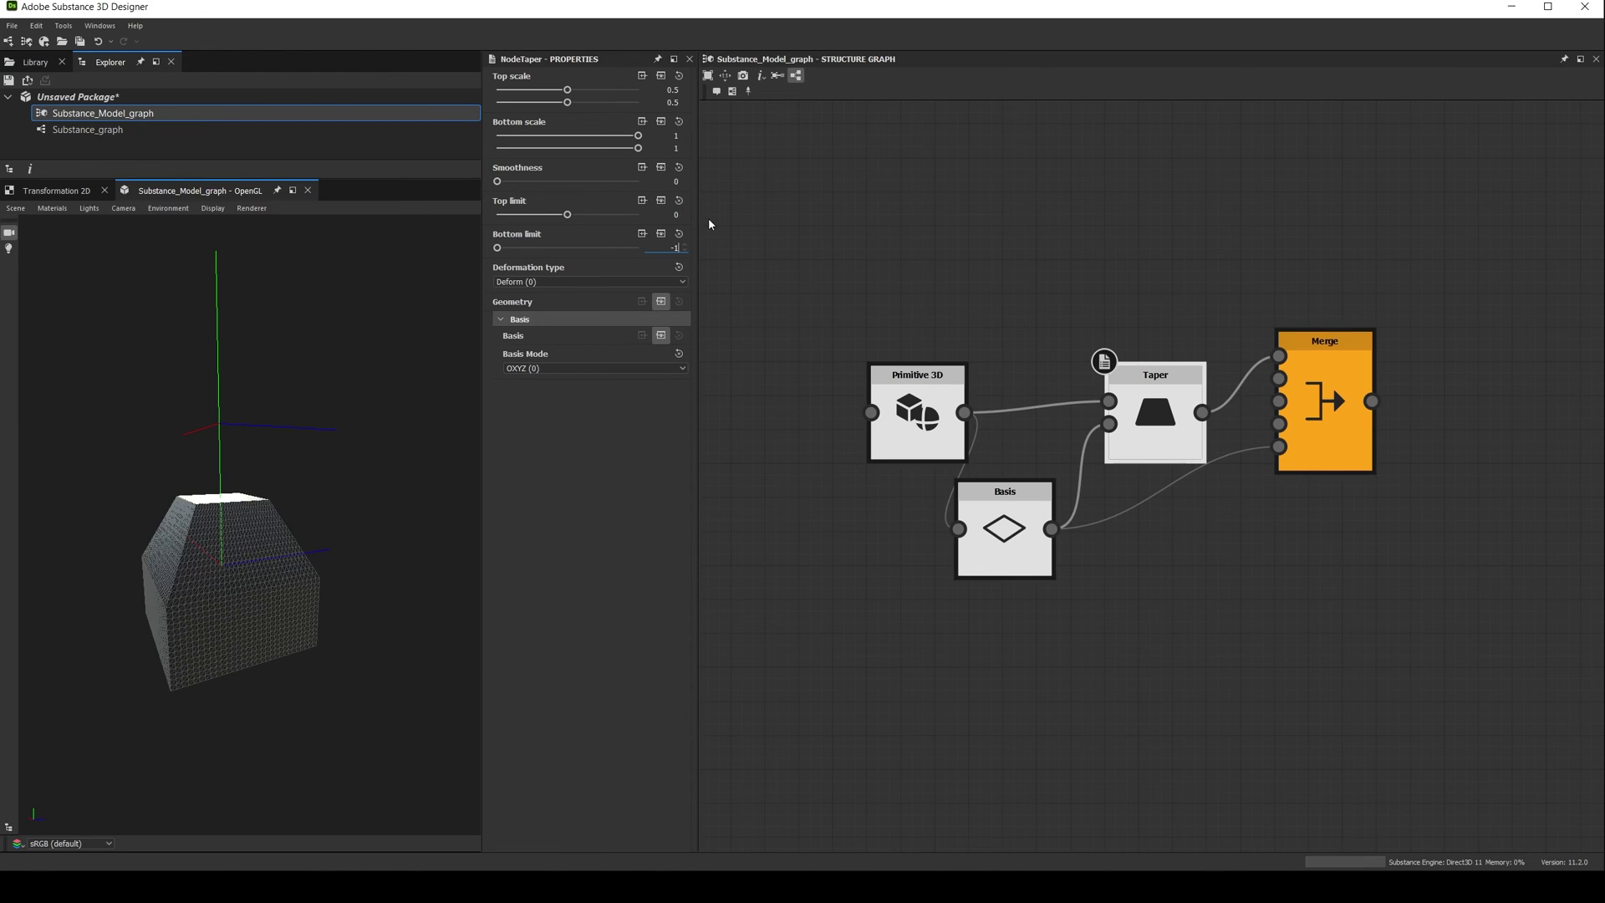
text(00)
key(Return)
drag(284, 641, 234, 551)
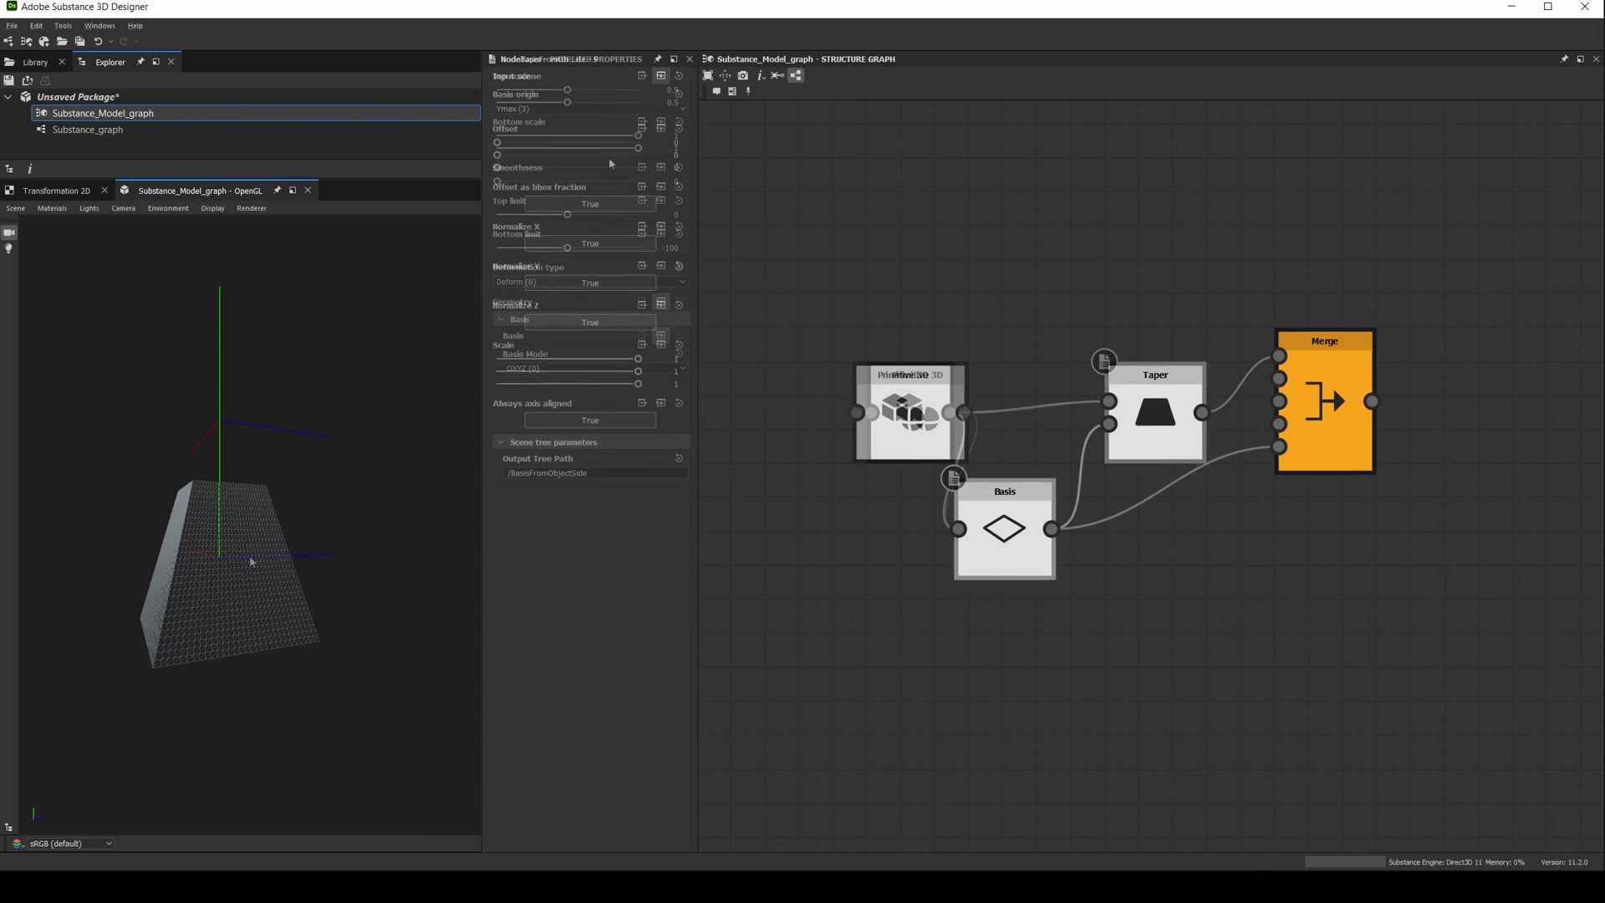
- Set Basis origin to Ymin, then trial the Top scale (undone) and Bottom scale
click(540, 108)
click(539, 139)
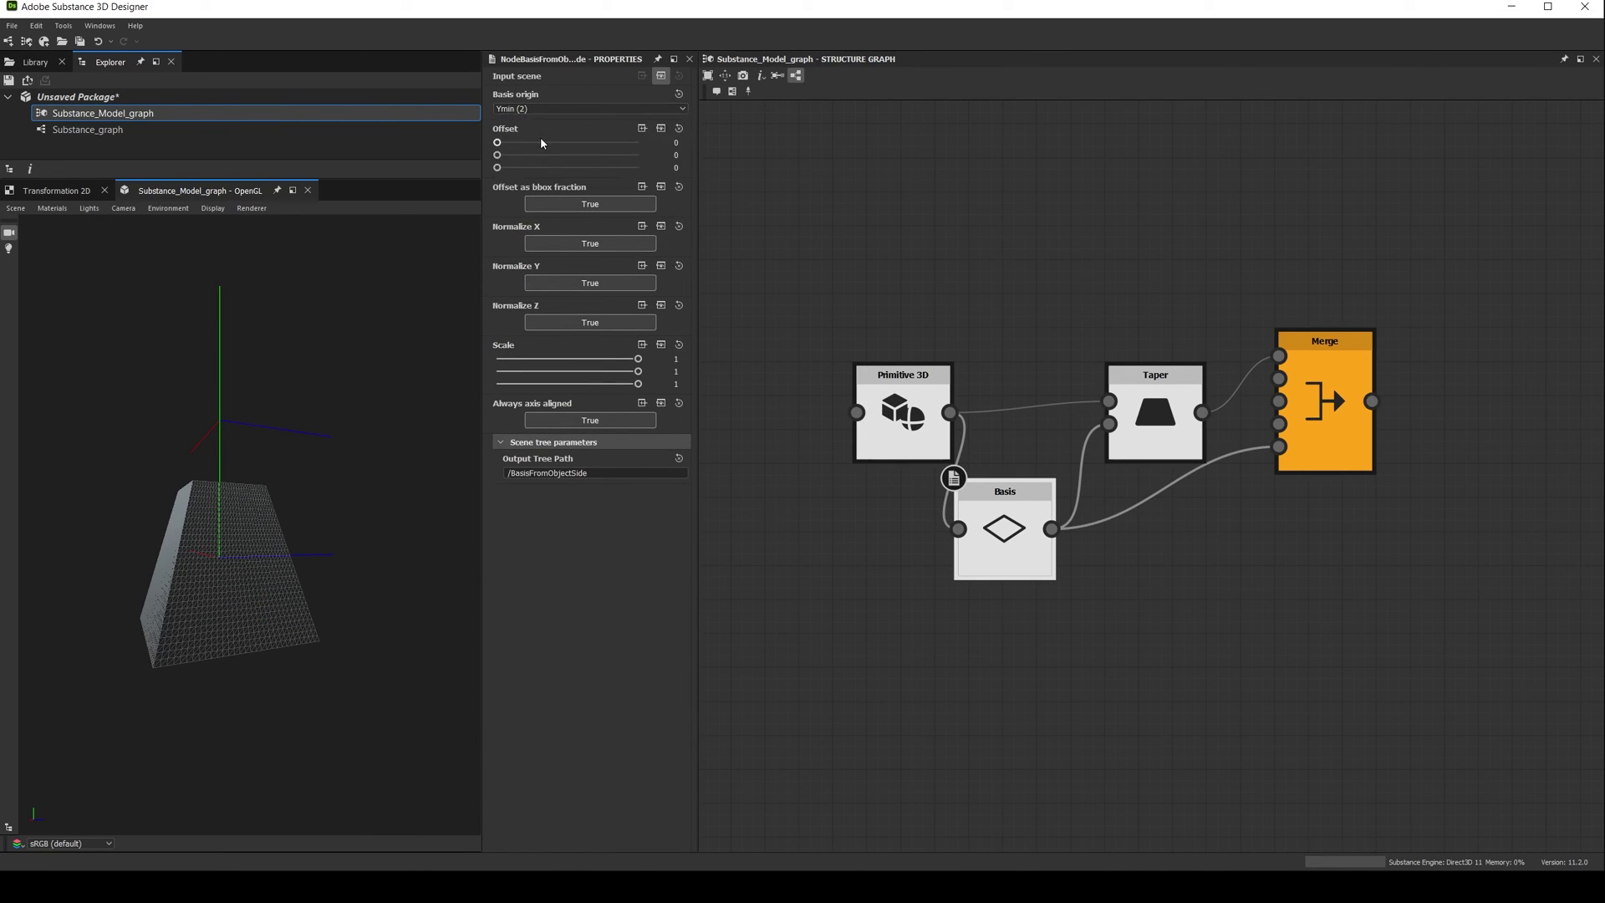
drag(276, 559, 304, 570)
click(1173, 427)
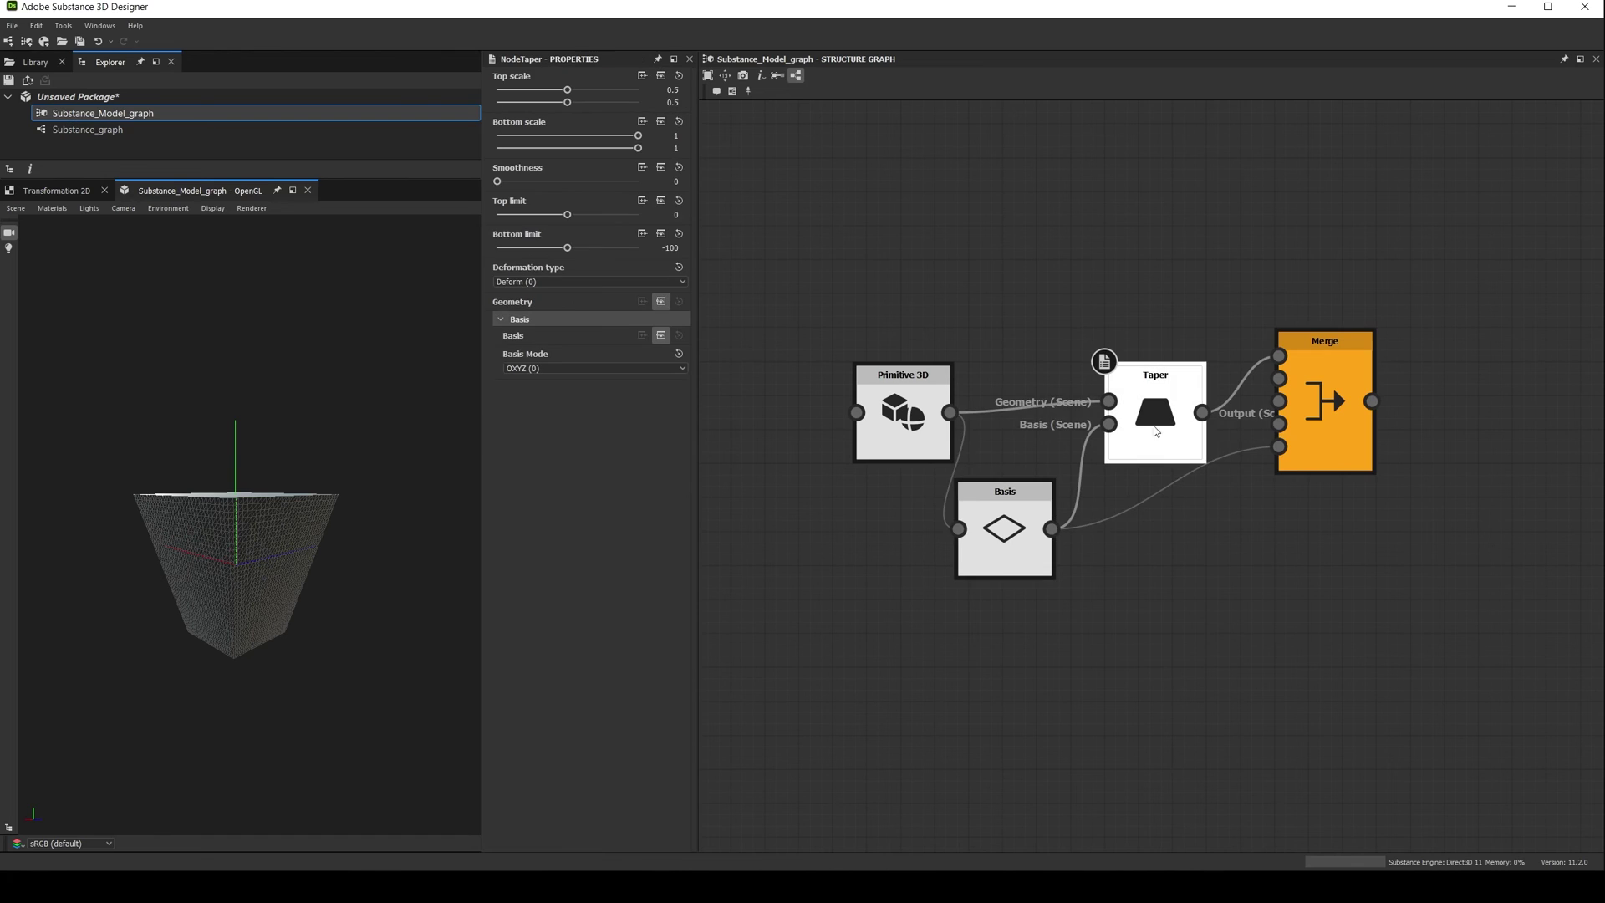
drag(566, 90, 547, 92)
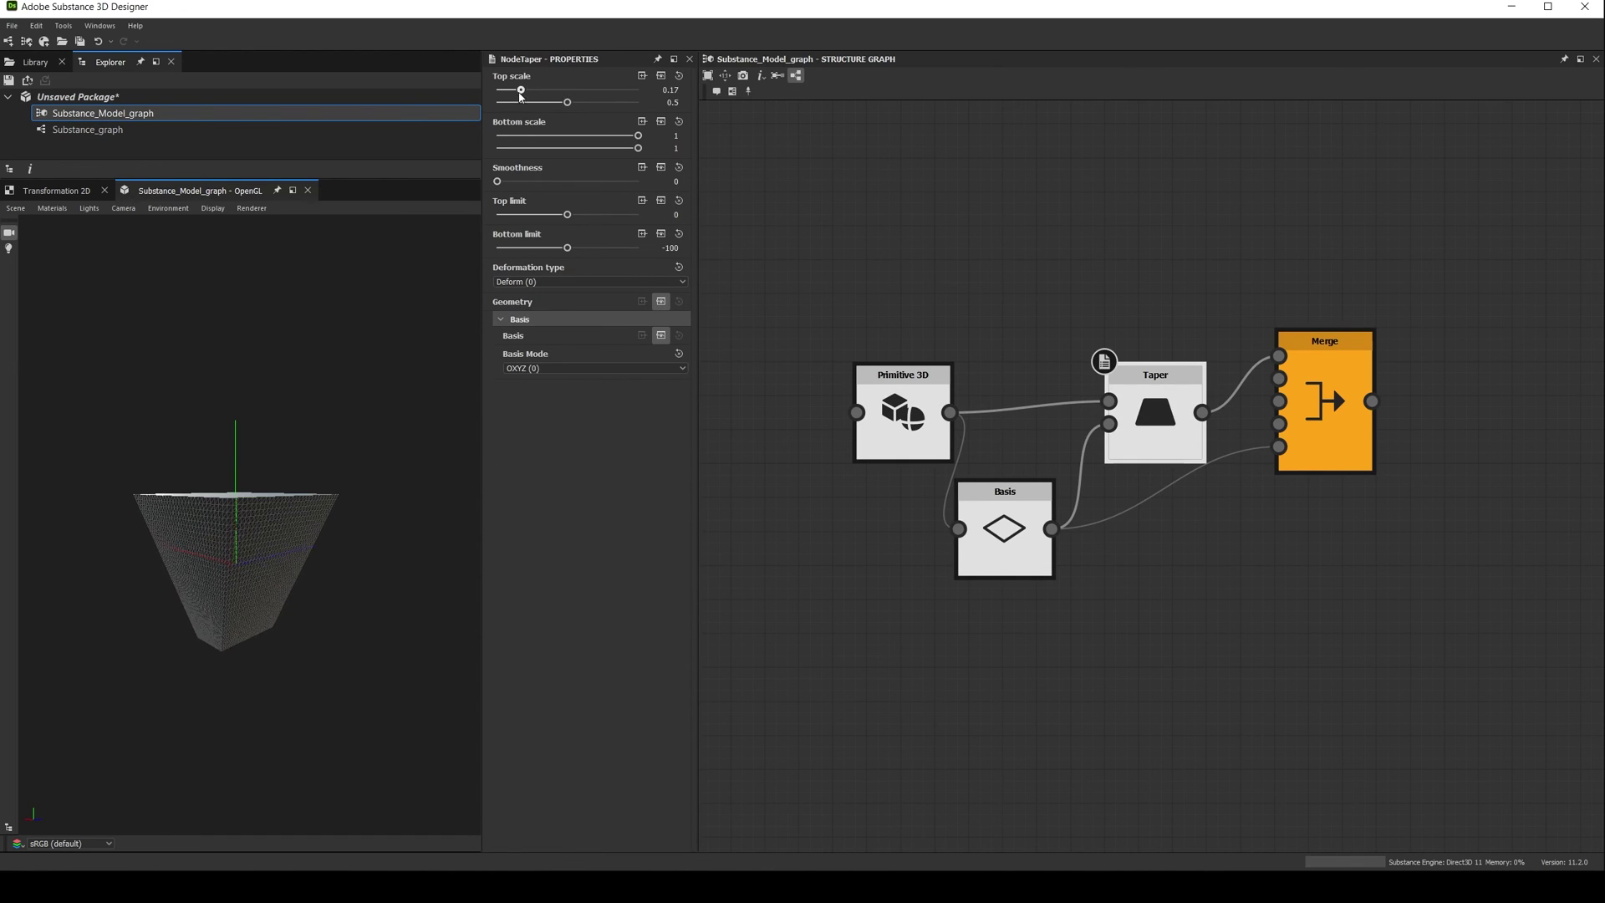
key(ctrl+z)
mouse_move(637, 135)
mouse_down()
mouse_move(555, 136)
mouse_move(637, 137)
mouse_up()
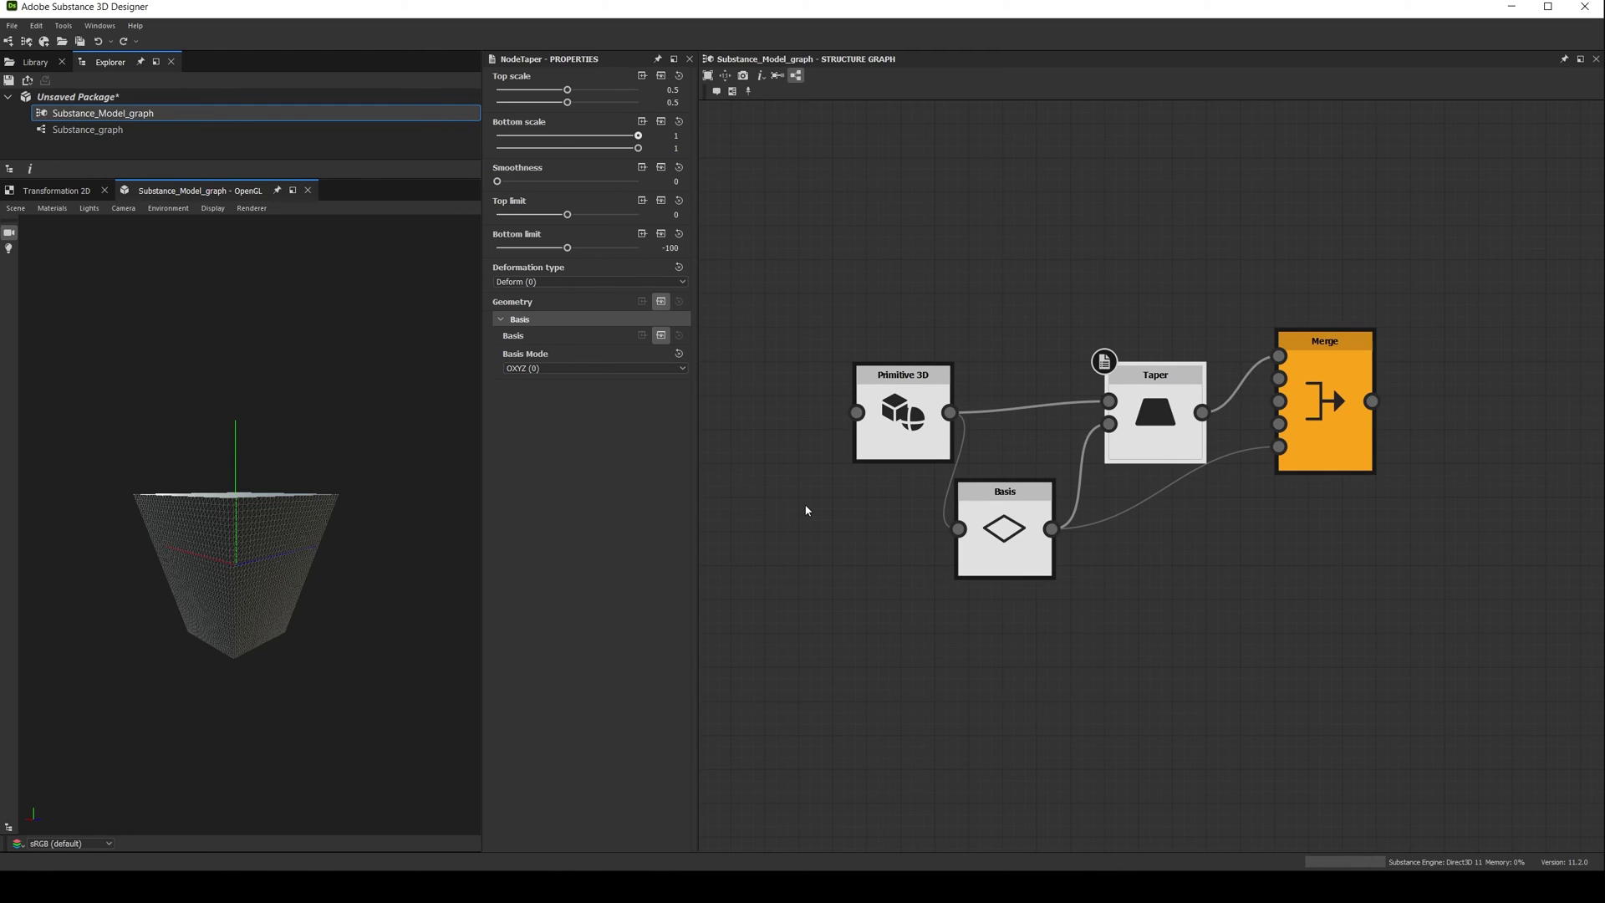
- On the Basis node, try Basis origin Xmax then Xmin, comparing the taper
click(1001, 559)
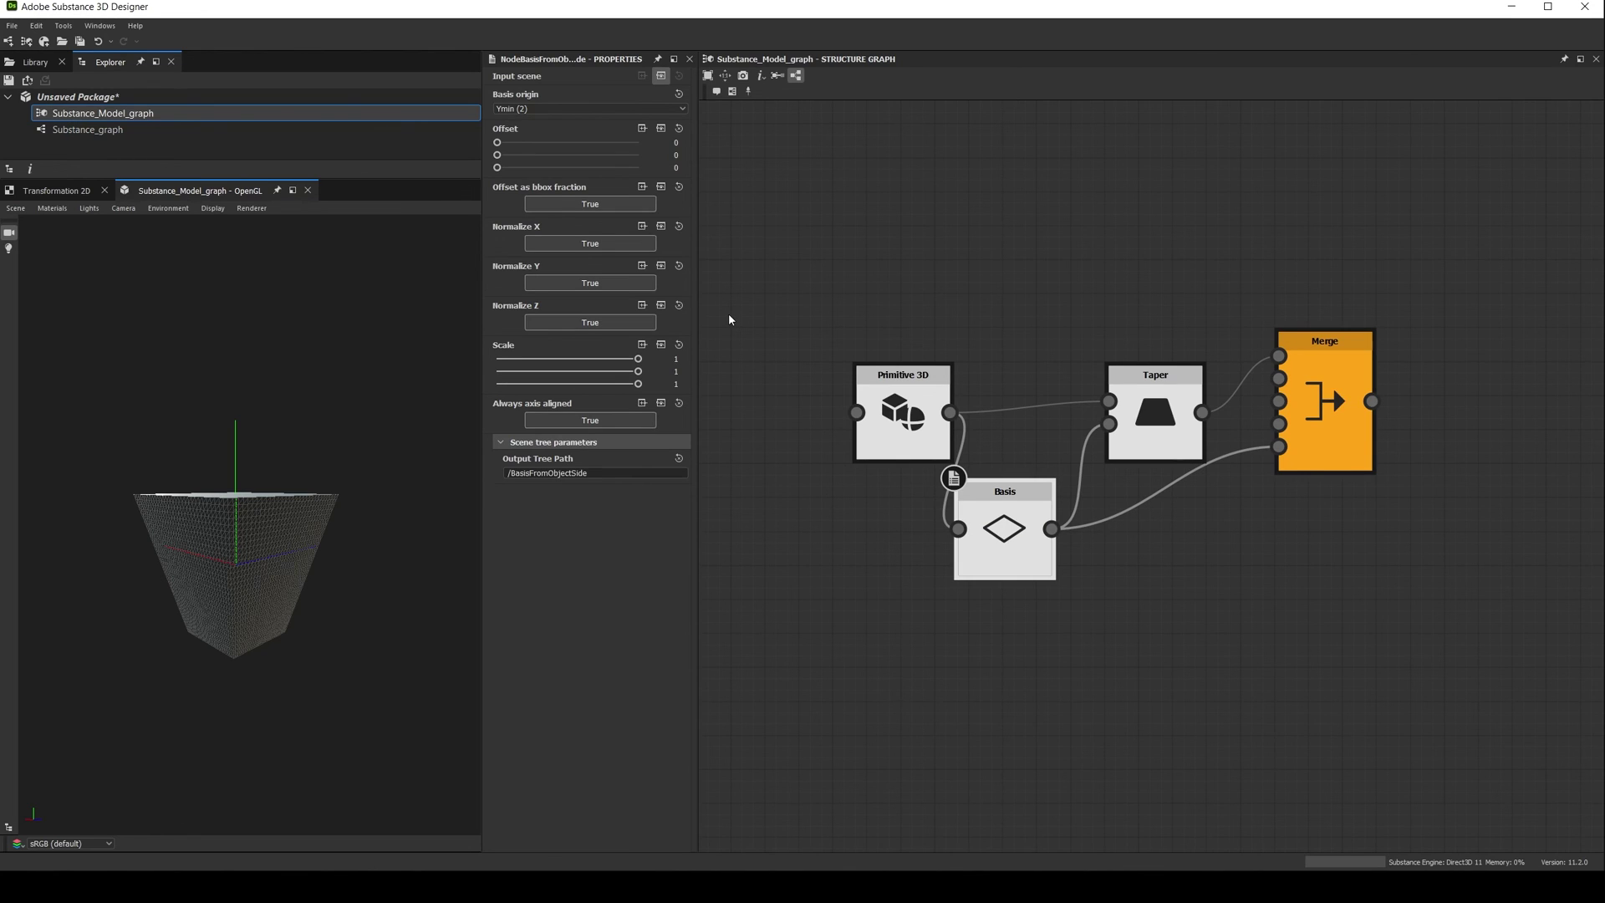
click(566, 109)
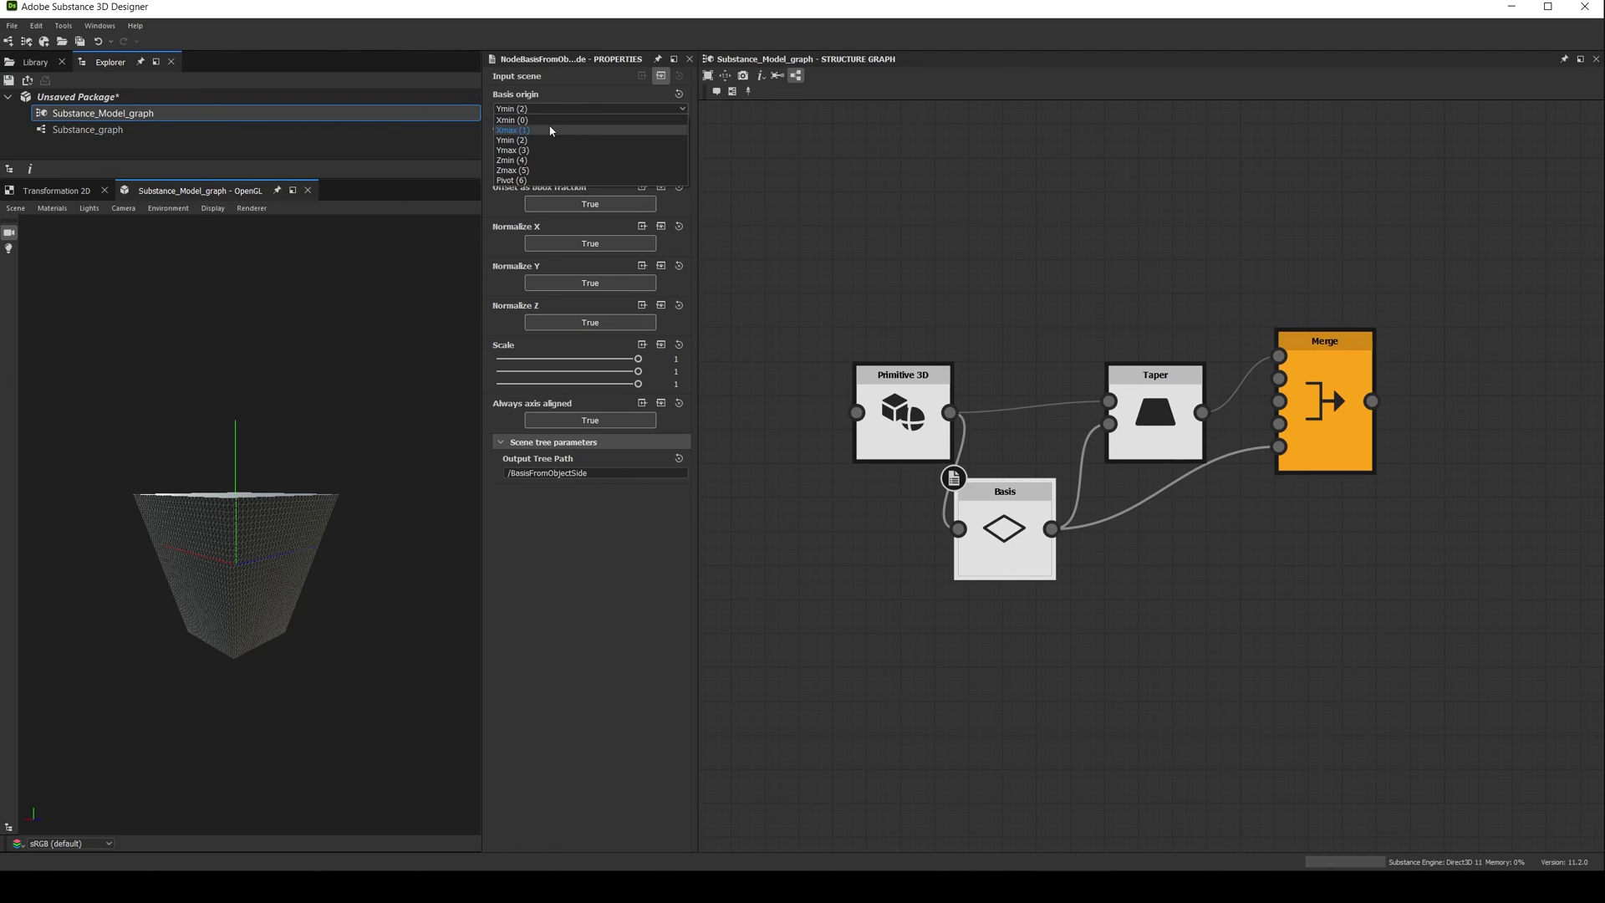
click(550, 130)
drag(298, 573, 383, 599)
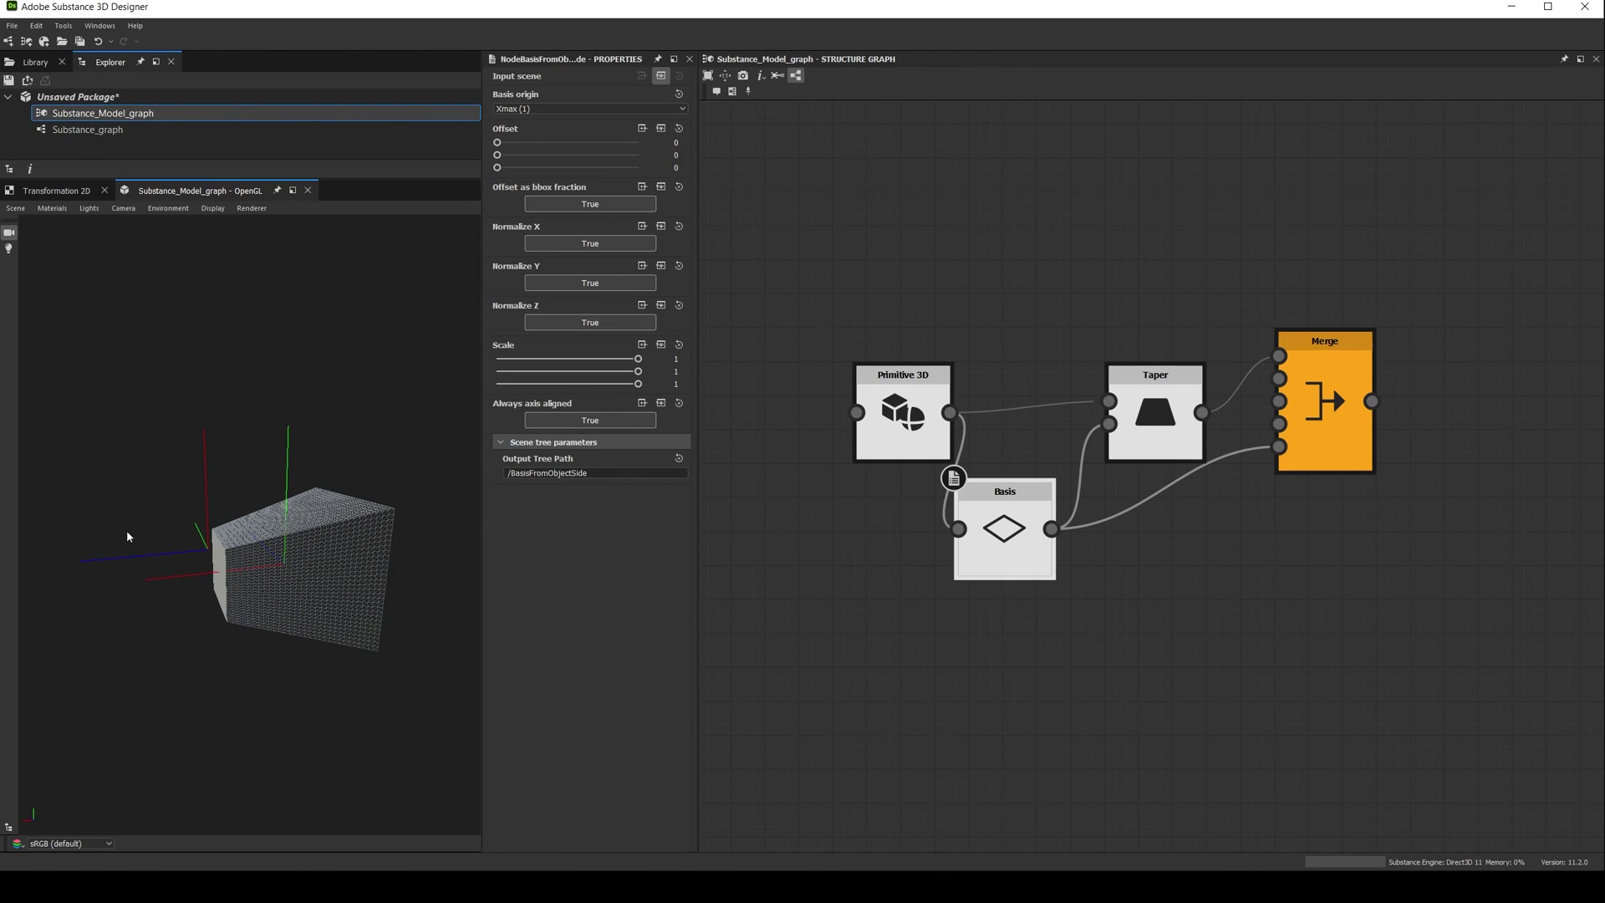
click(555, 108)
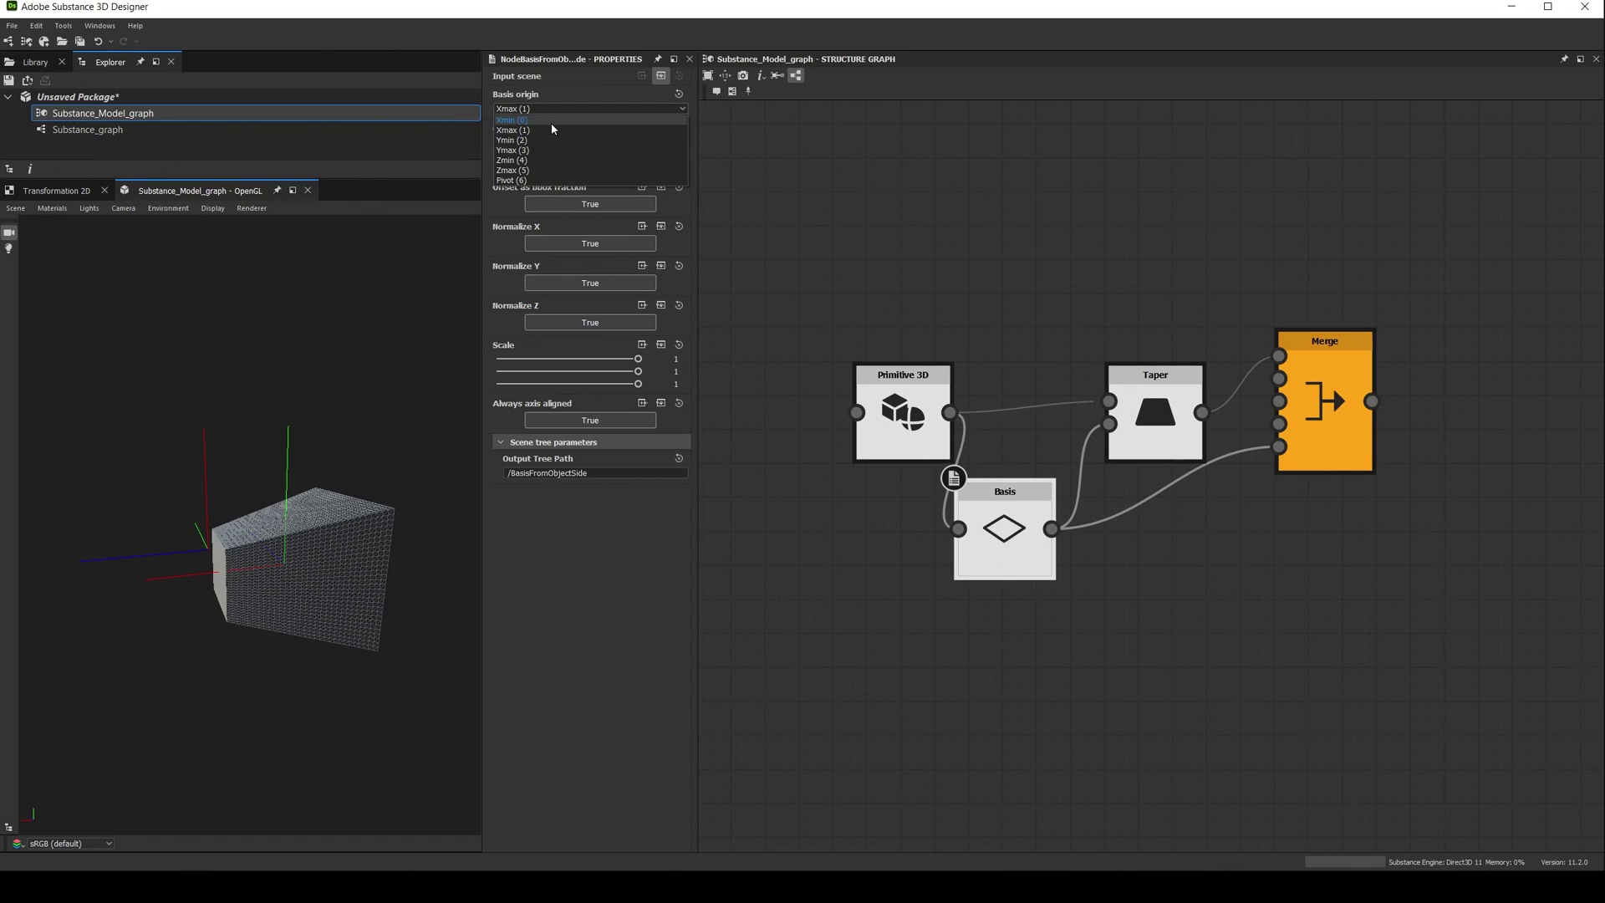
click(550, 122)
drag(300, 464, 430, 585)
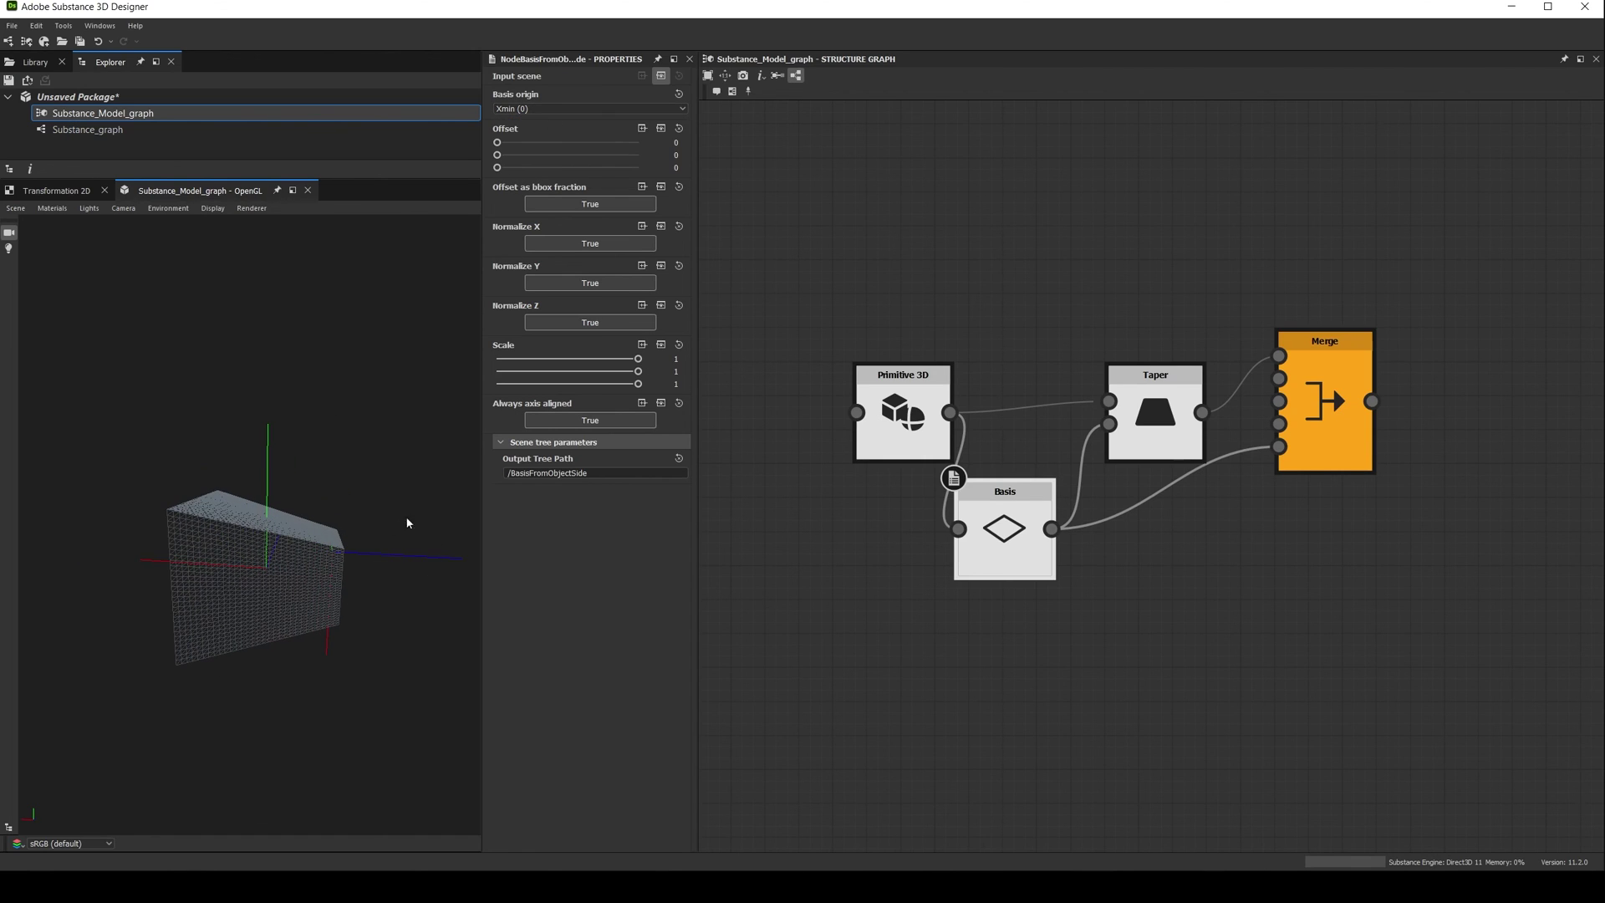
- Switch Basis origin back to Xmax and again to Xmin, viewing the mesh edge-on
click(549, 105)
click(543, 127)
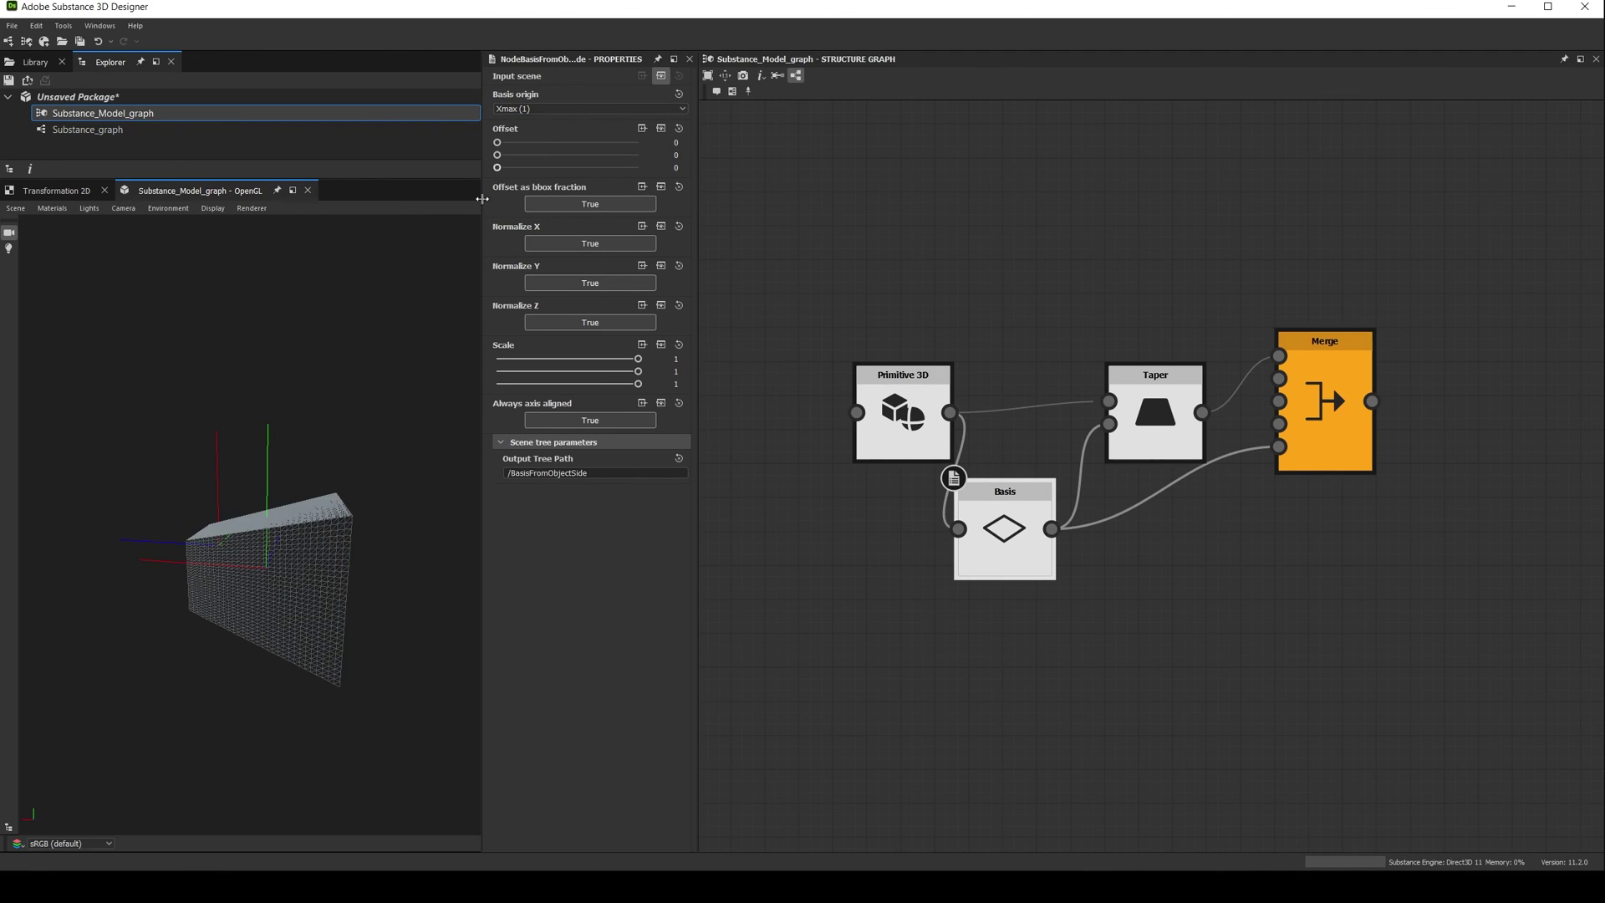
drag(192, 535, 58, 588)
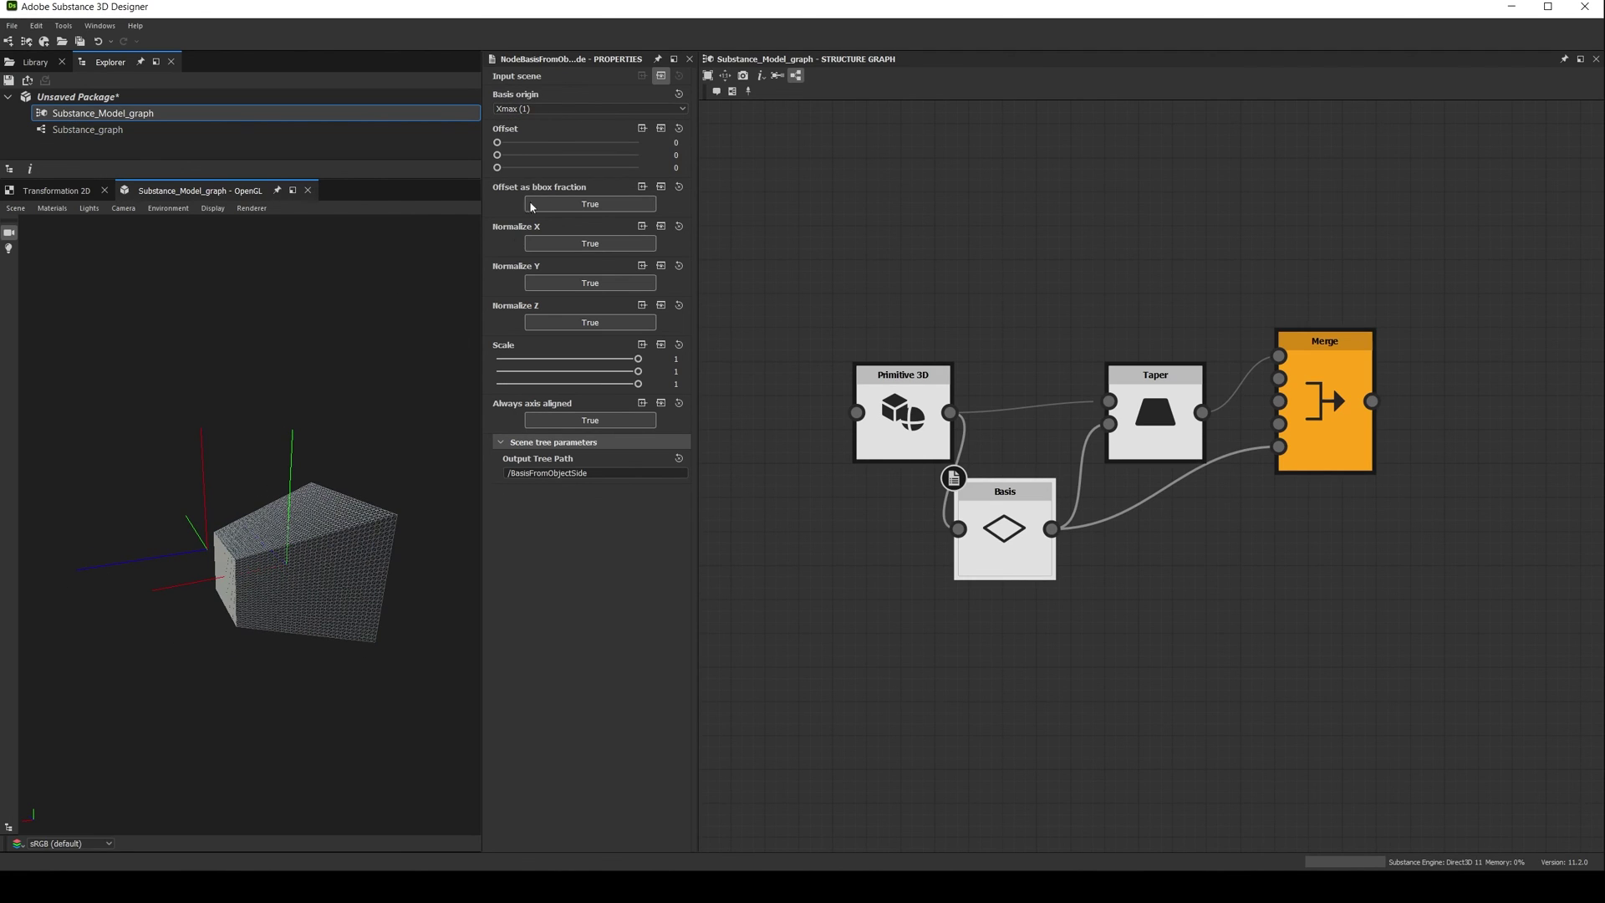
click(561, 107)
click(558, 119)
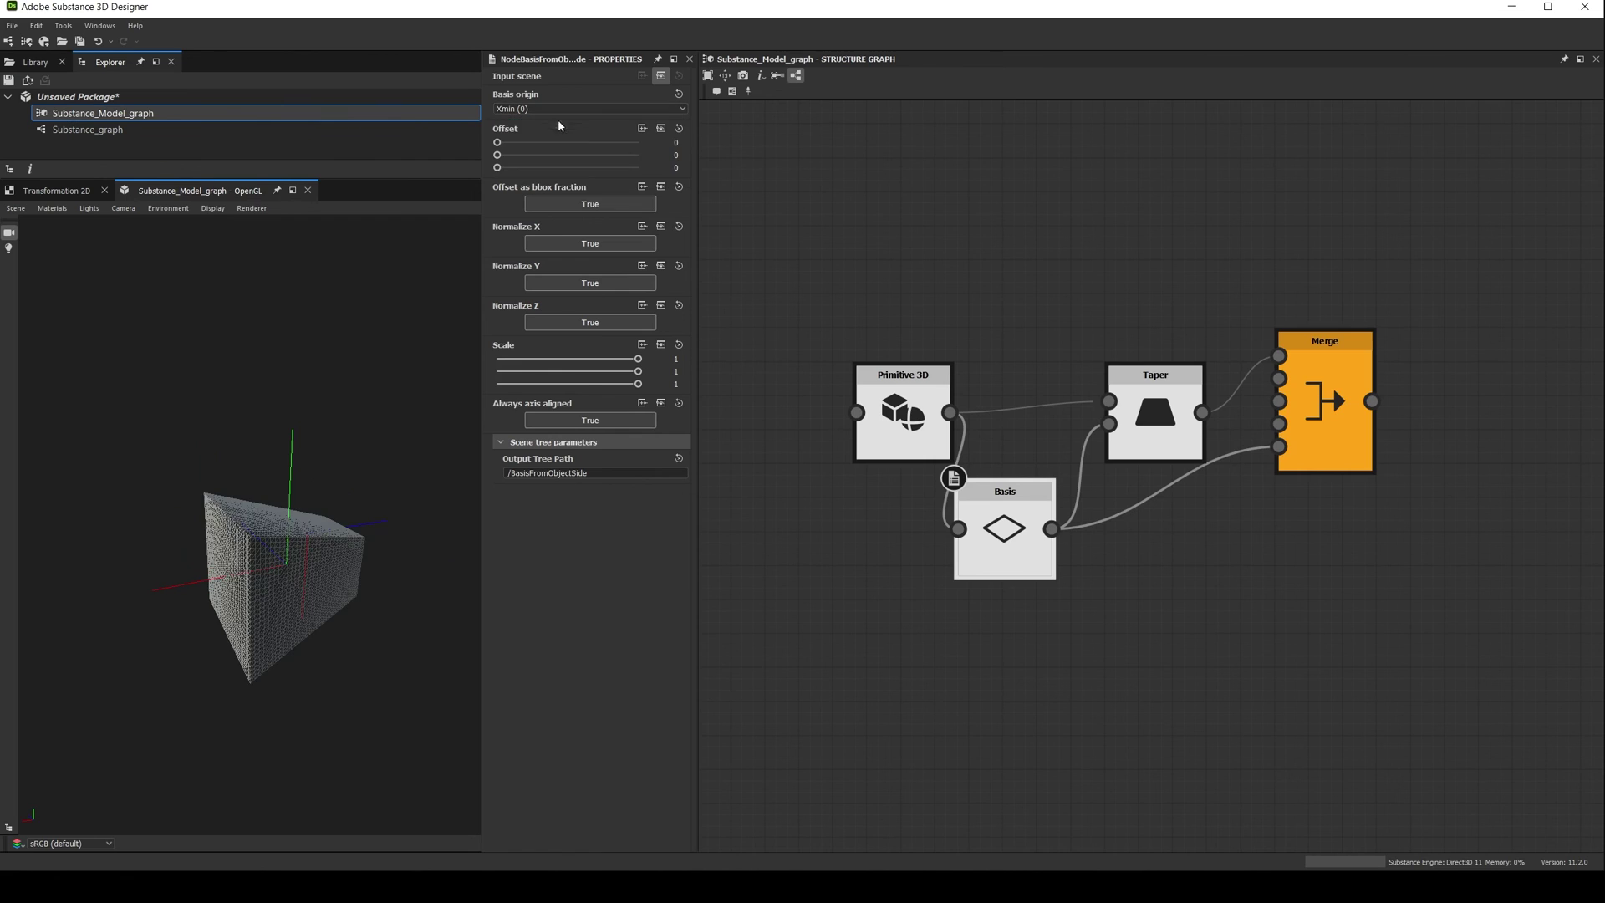
drag(356, 463, 367, 542)
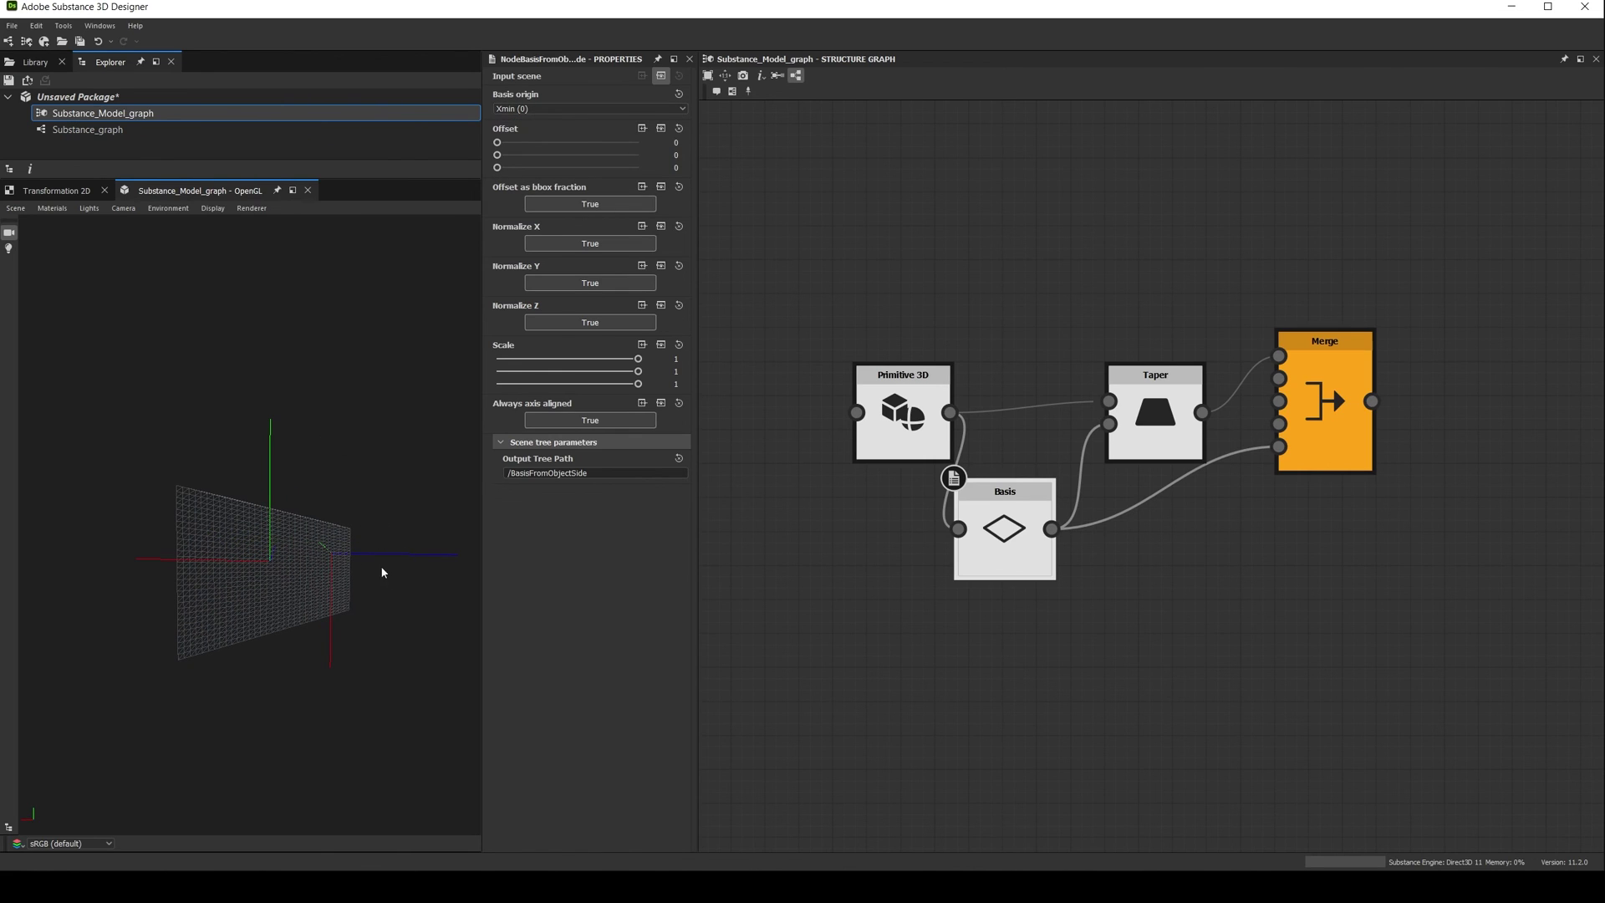
- Try Basis origin Ymax, then return it to Ymin
click(556, 108)
click(535, 149)
drag(295, 345, 229, 431)
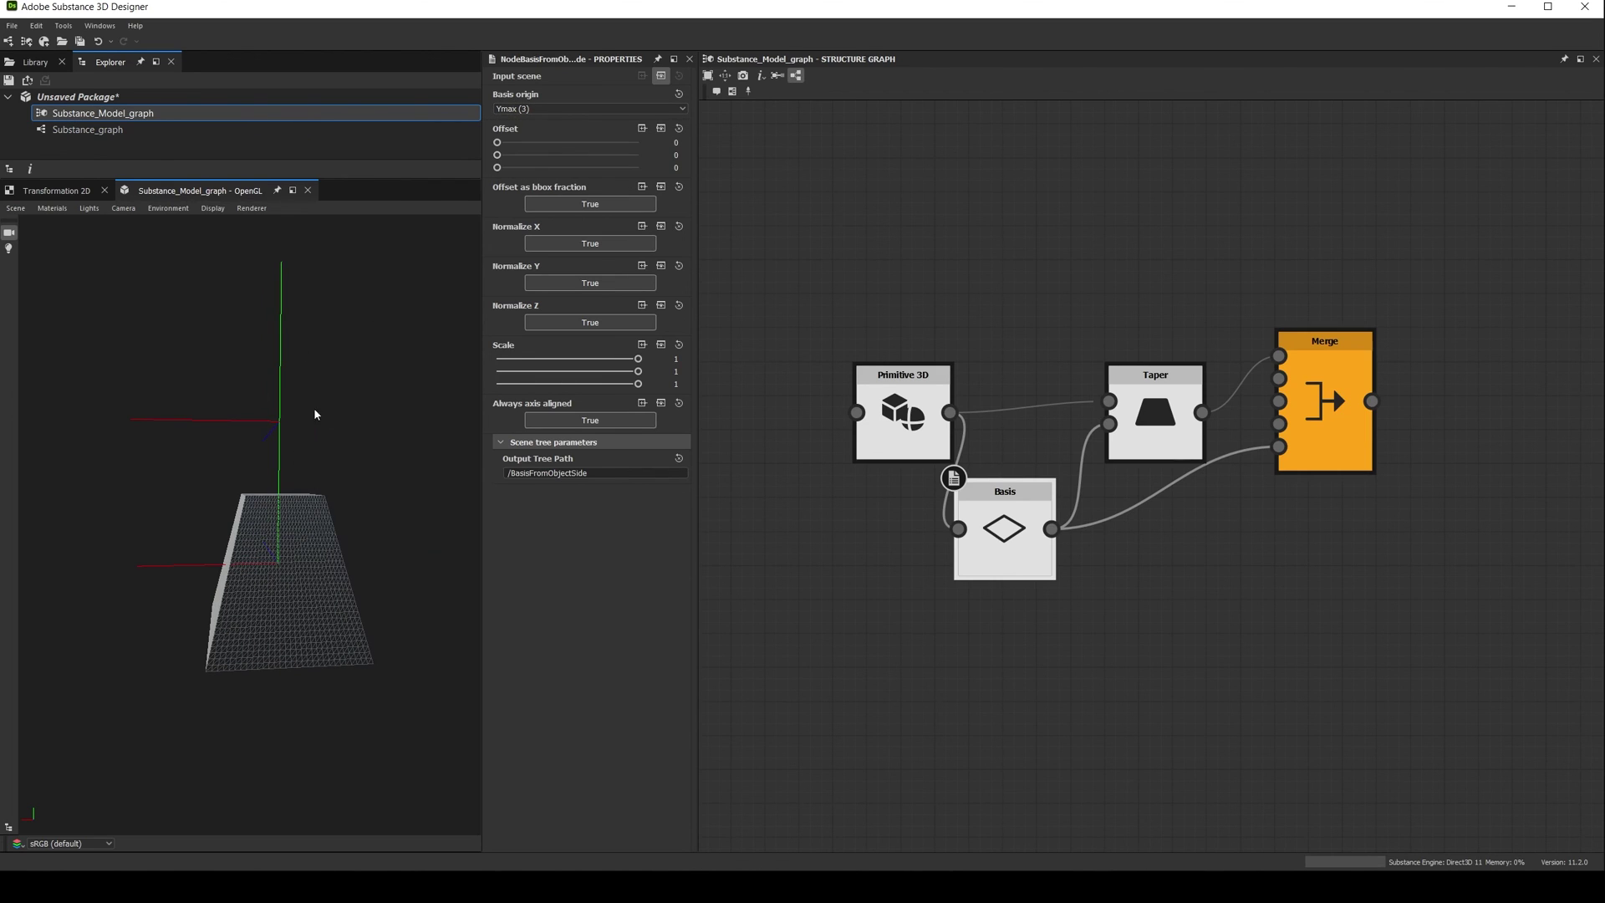
click(533, 107)
click(529, 138)
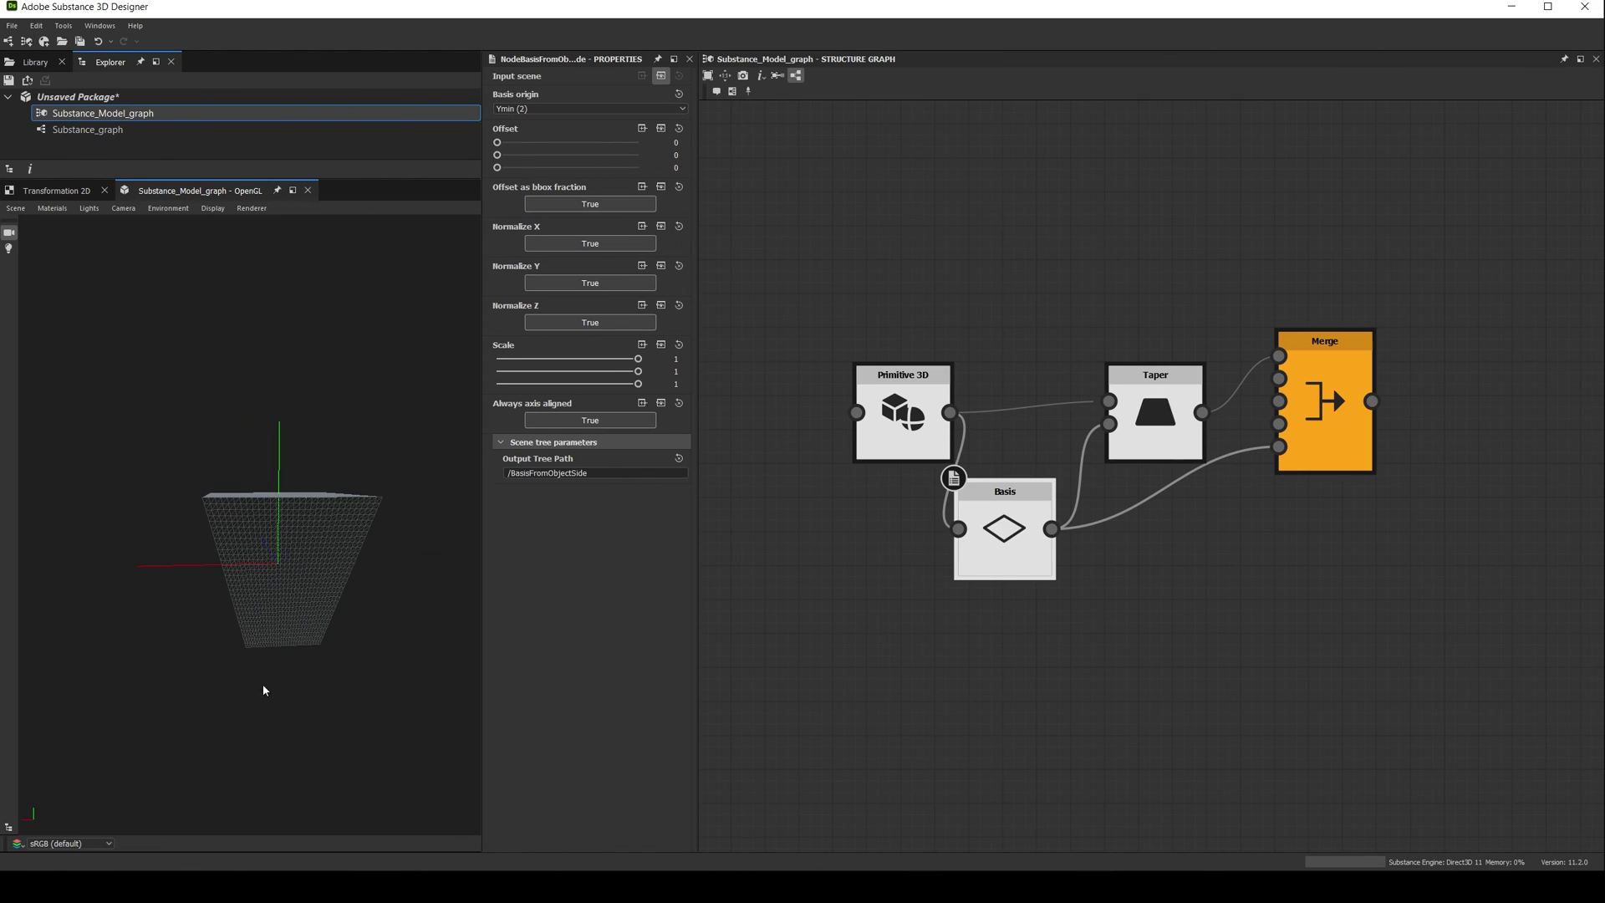